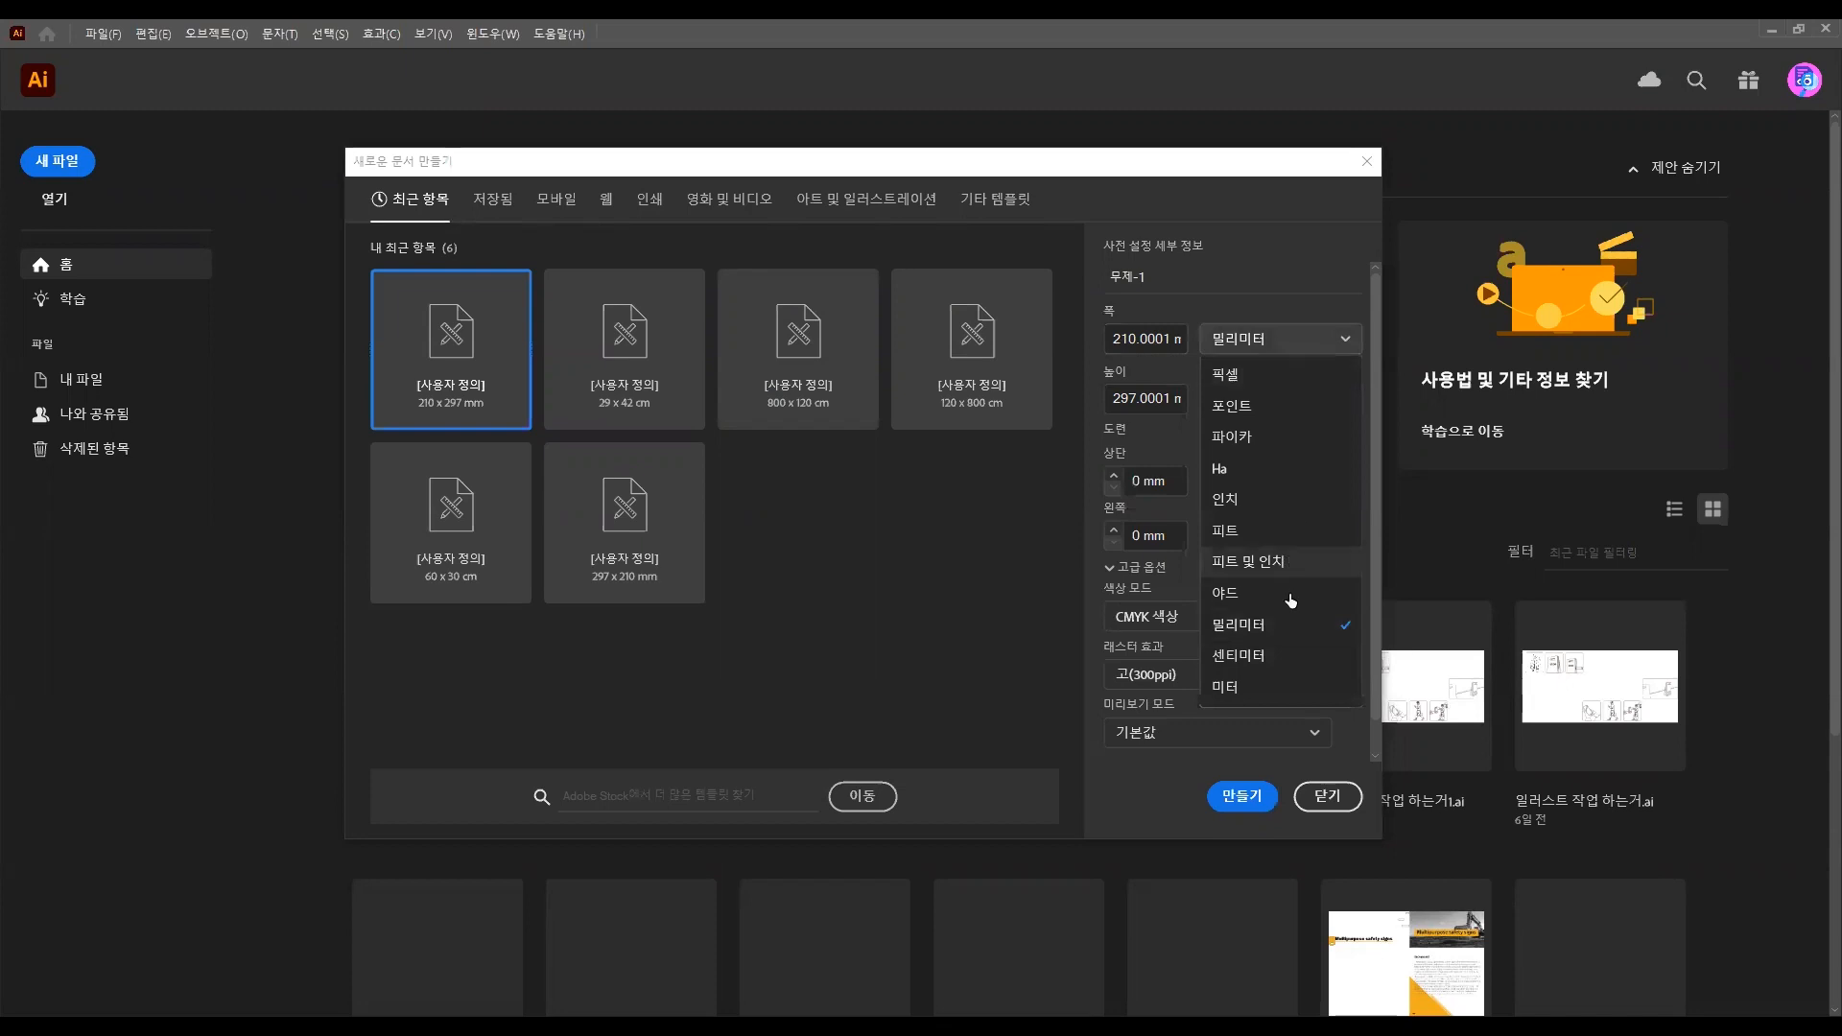
# Create a new 21 × 29.7 cm portrait document in centimetres with the CMYK colour mode.
pyautogui.click(1272, 658)
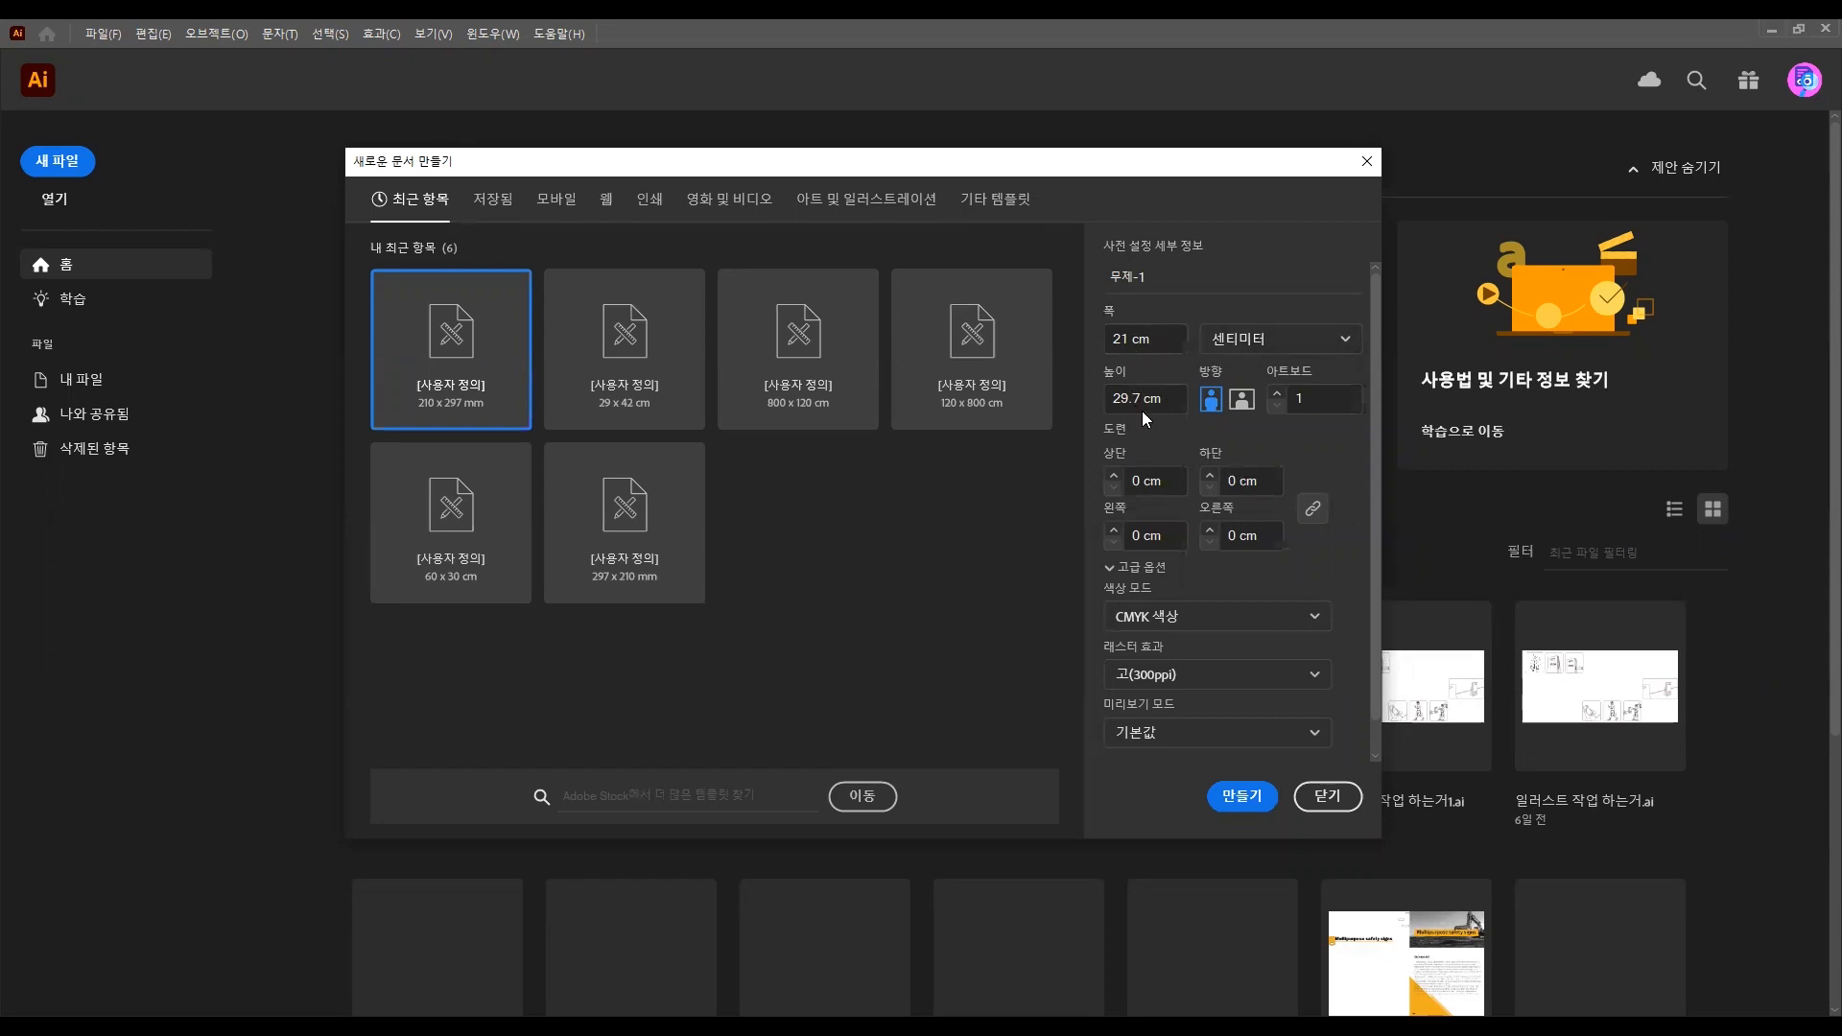
pyautogui.click(1314, 619)
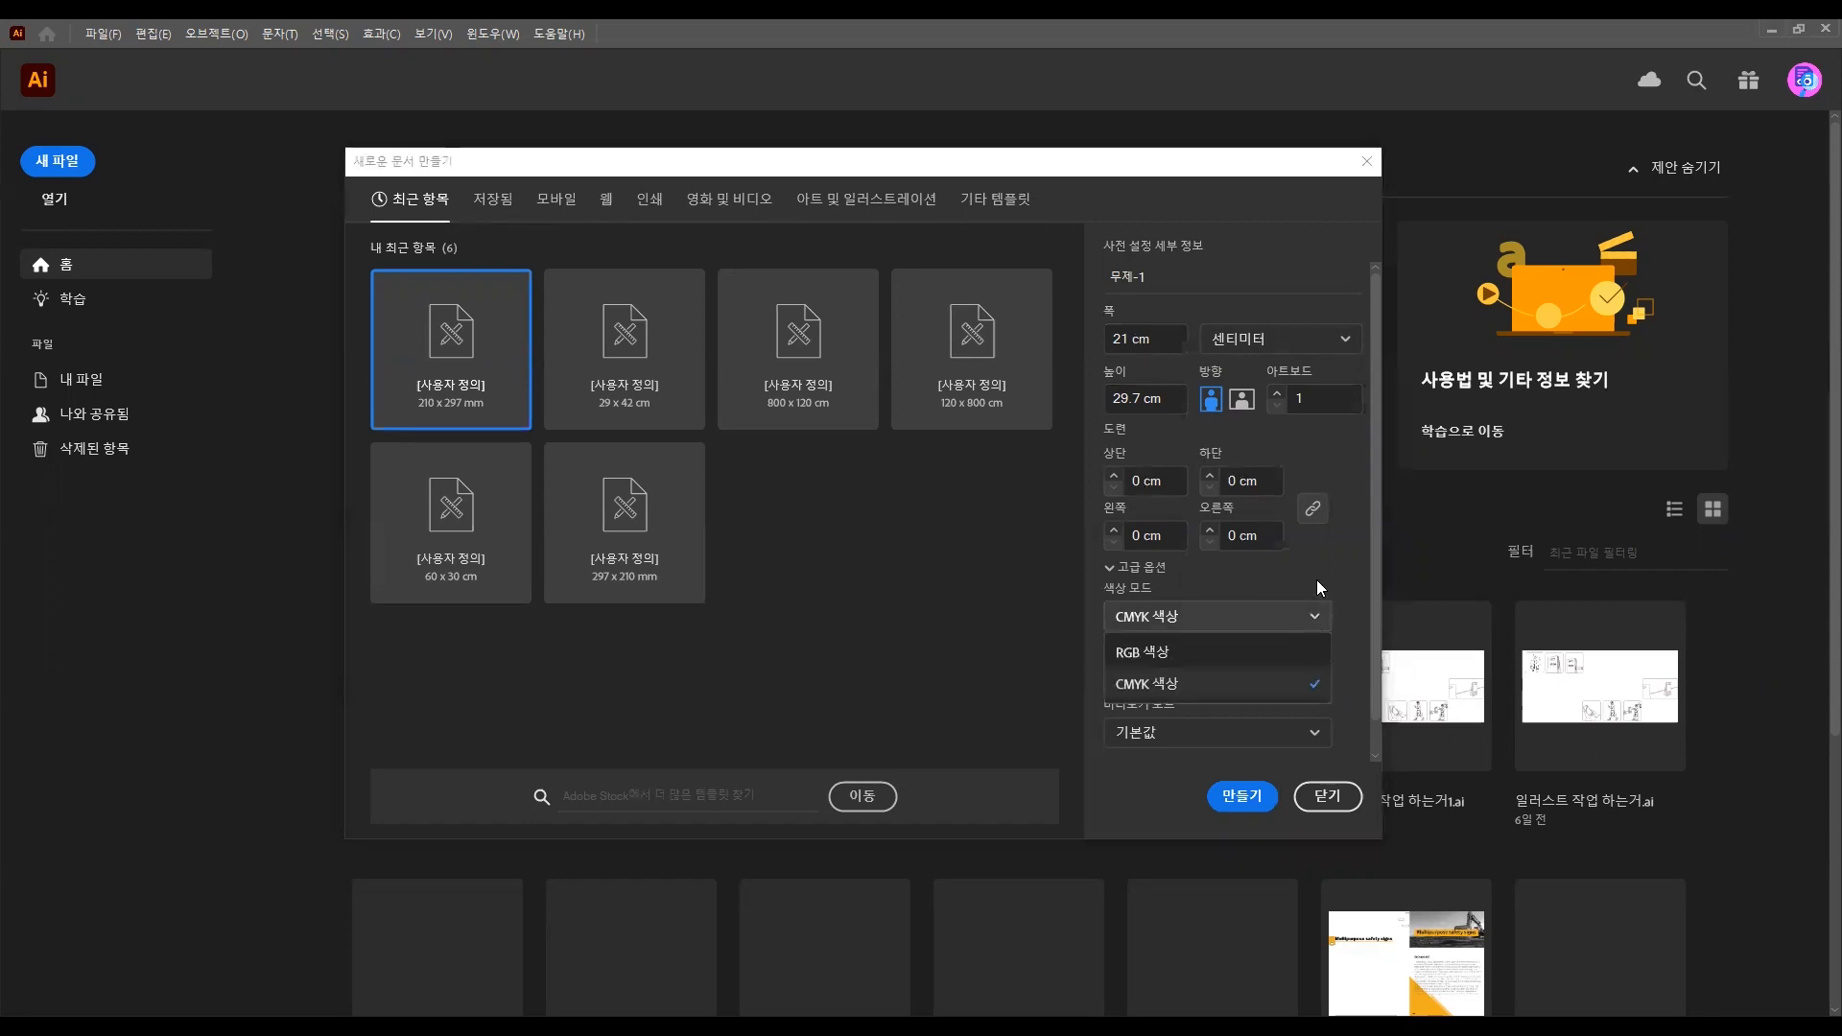
pyautogui.click(1274, 618)
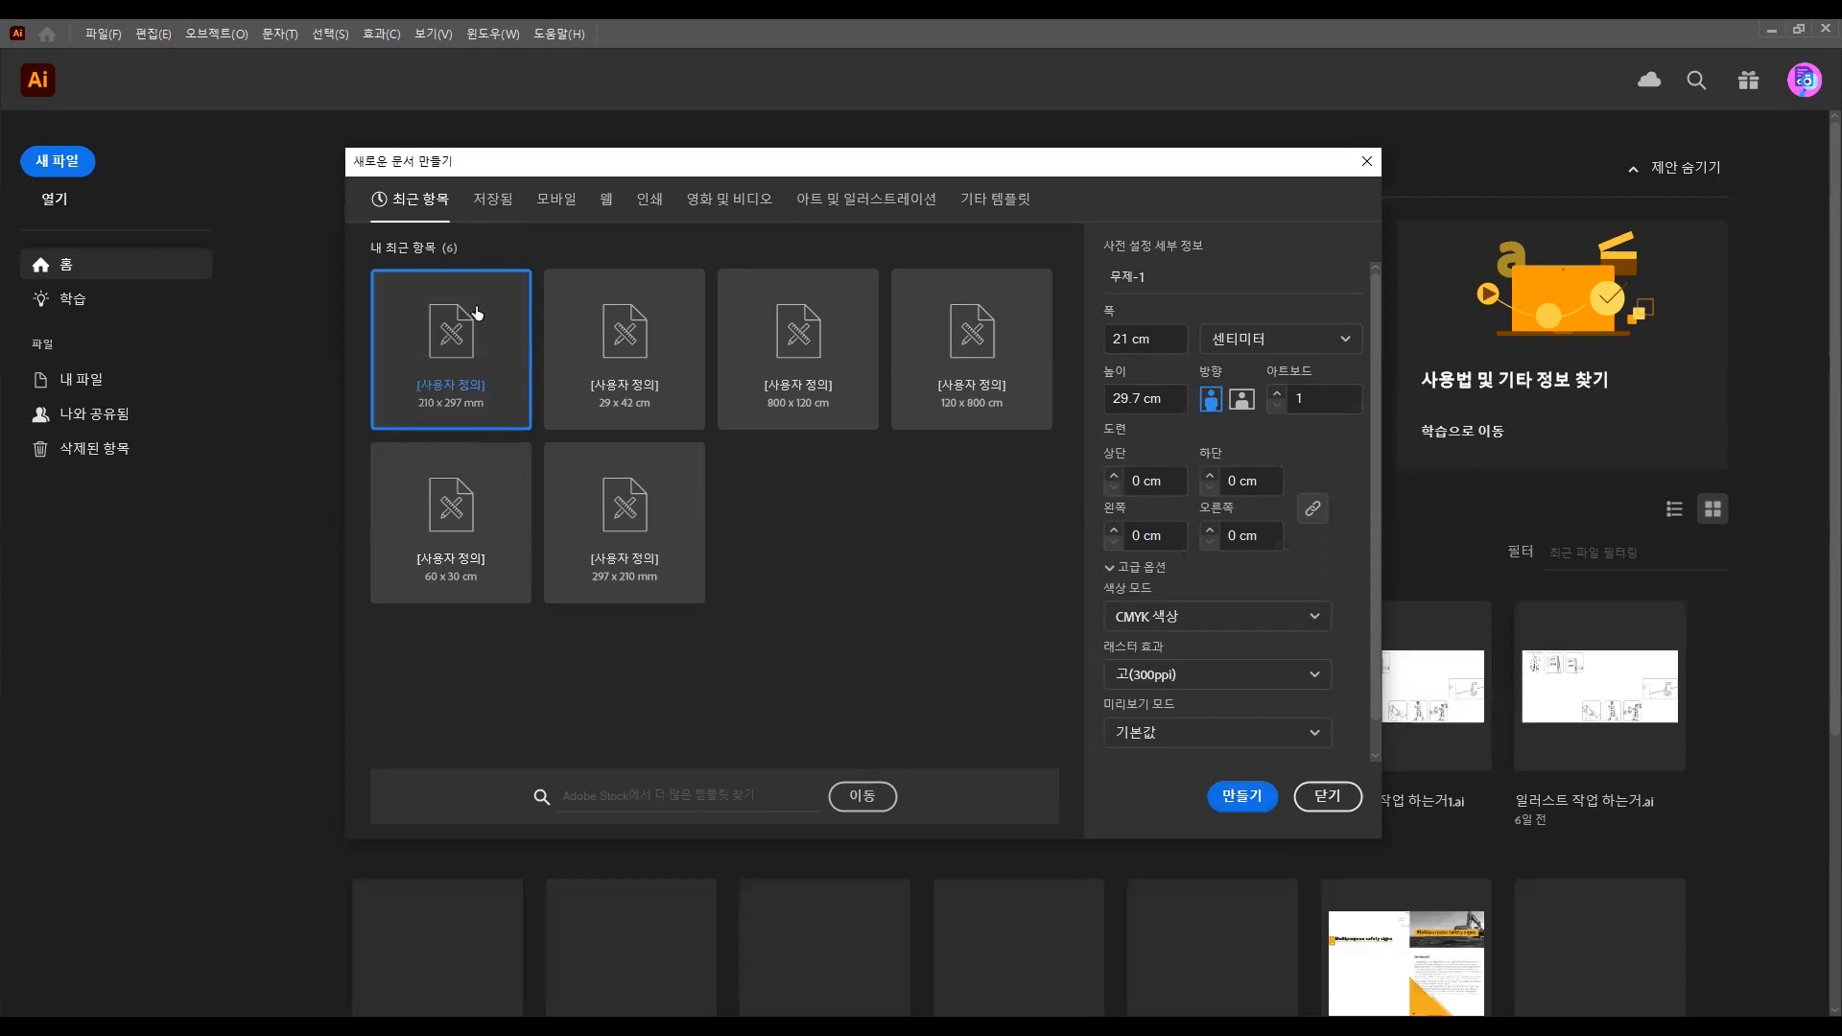
pyautogui.click(462, 357)
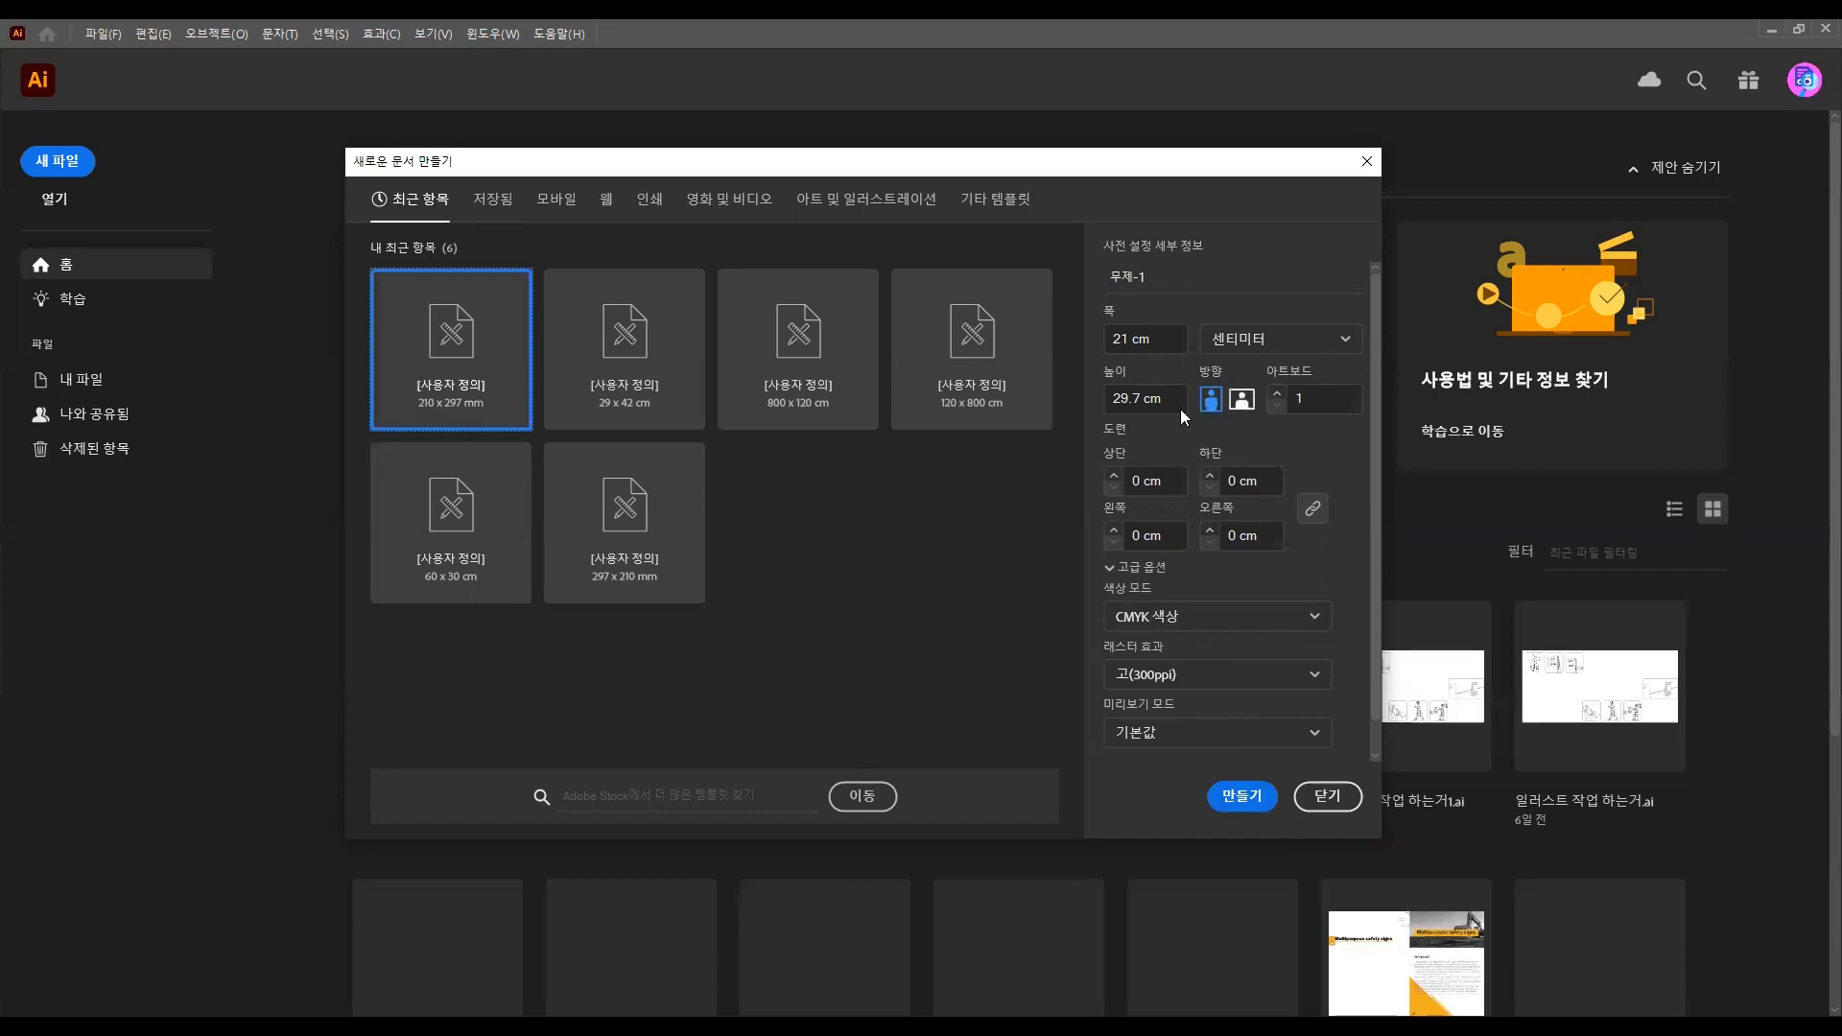
pyautogui.click(1238, 798)
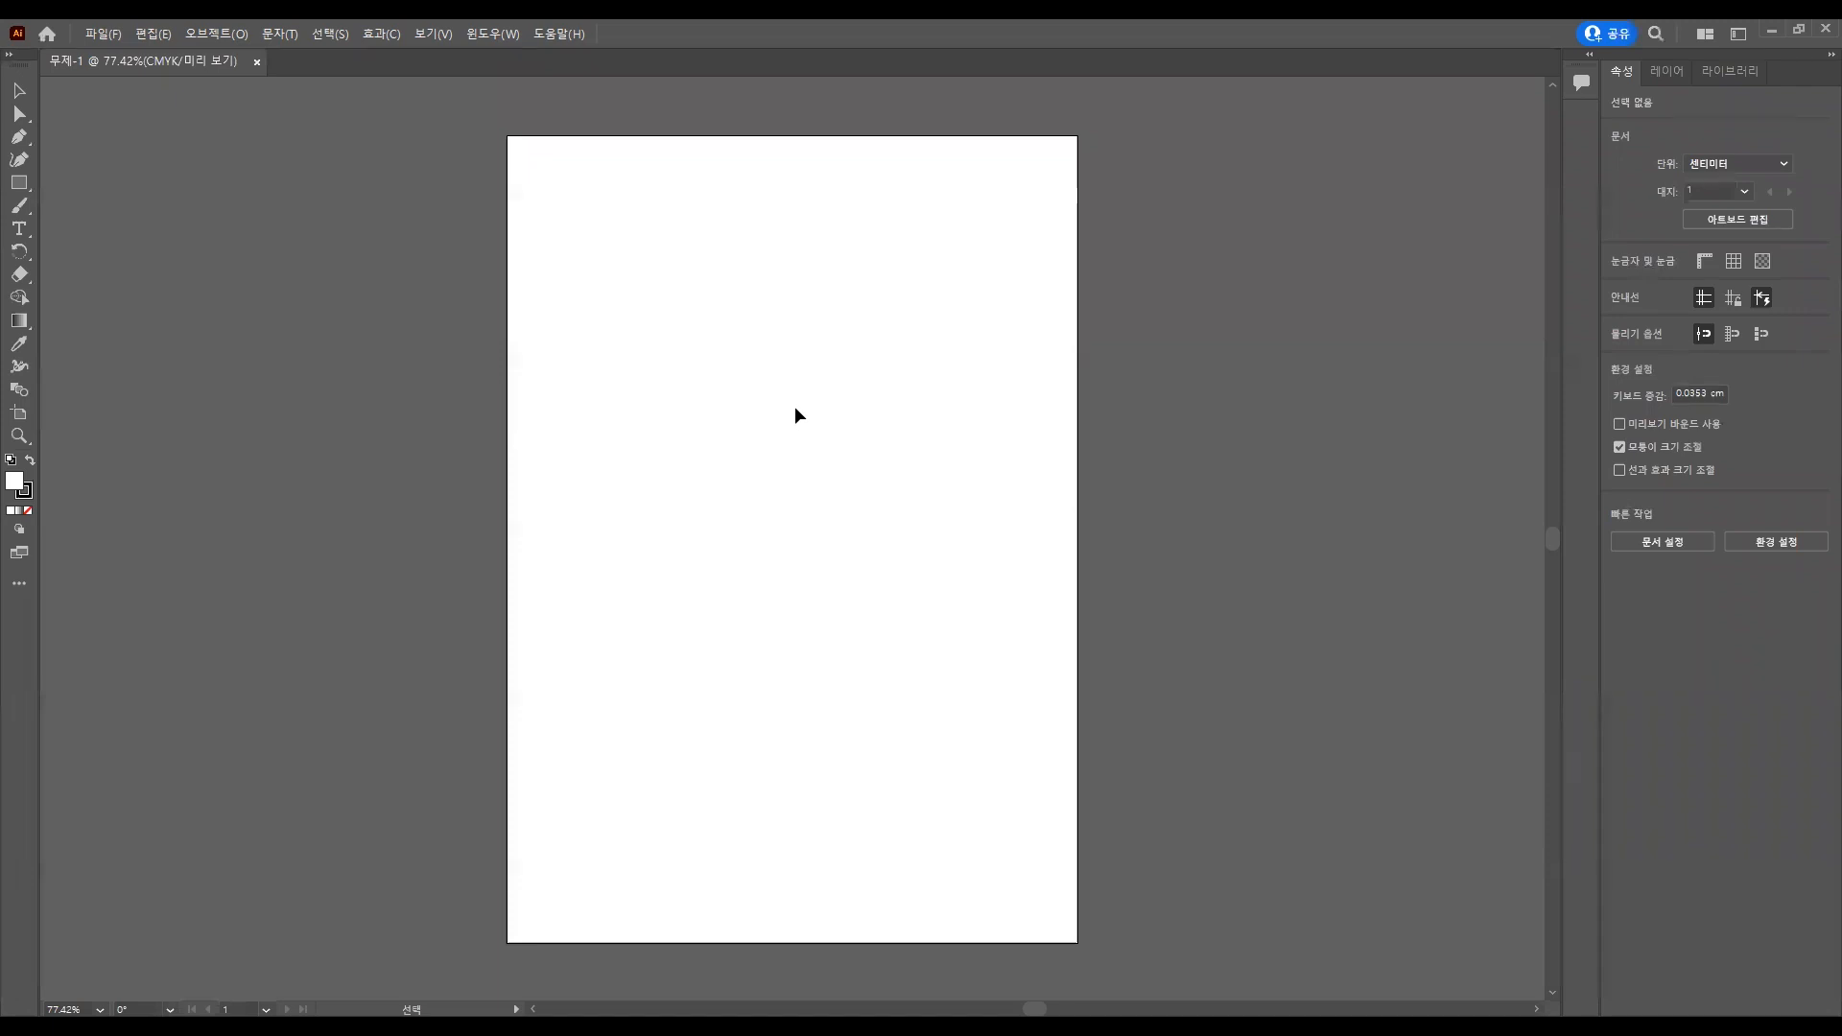
# Show the document rulers and hide them again.
pyautogui.press('a')
pyautogui.hotkey('ctrl', 'r')
pyautogui.press('v')
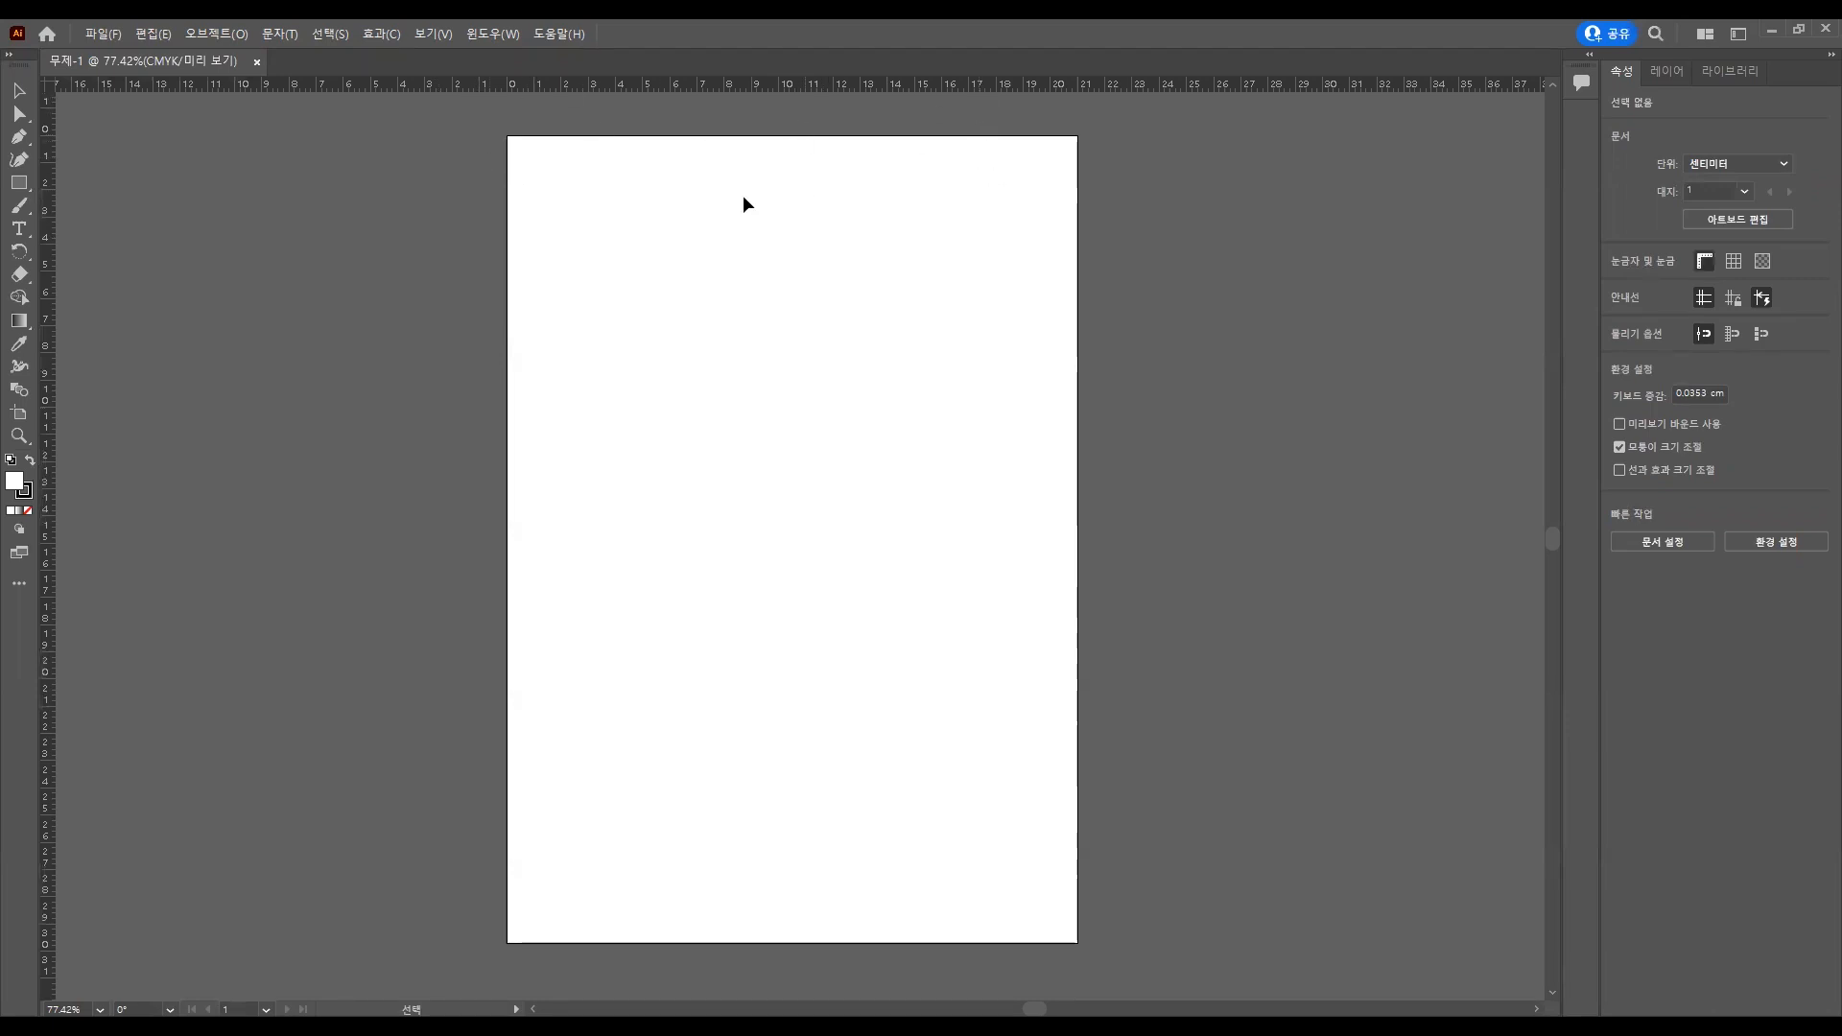
pyautogui.hotkey('ctrl', 'r')
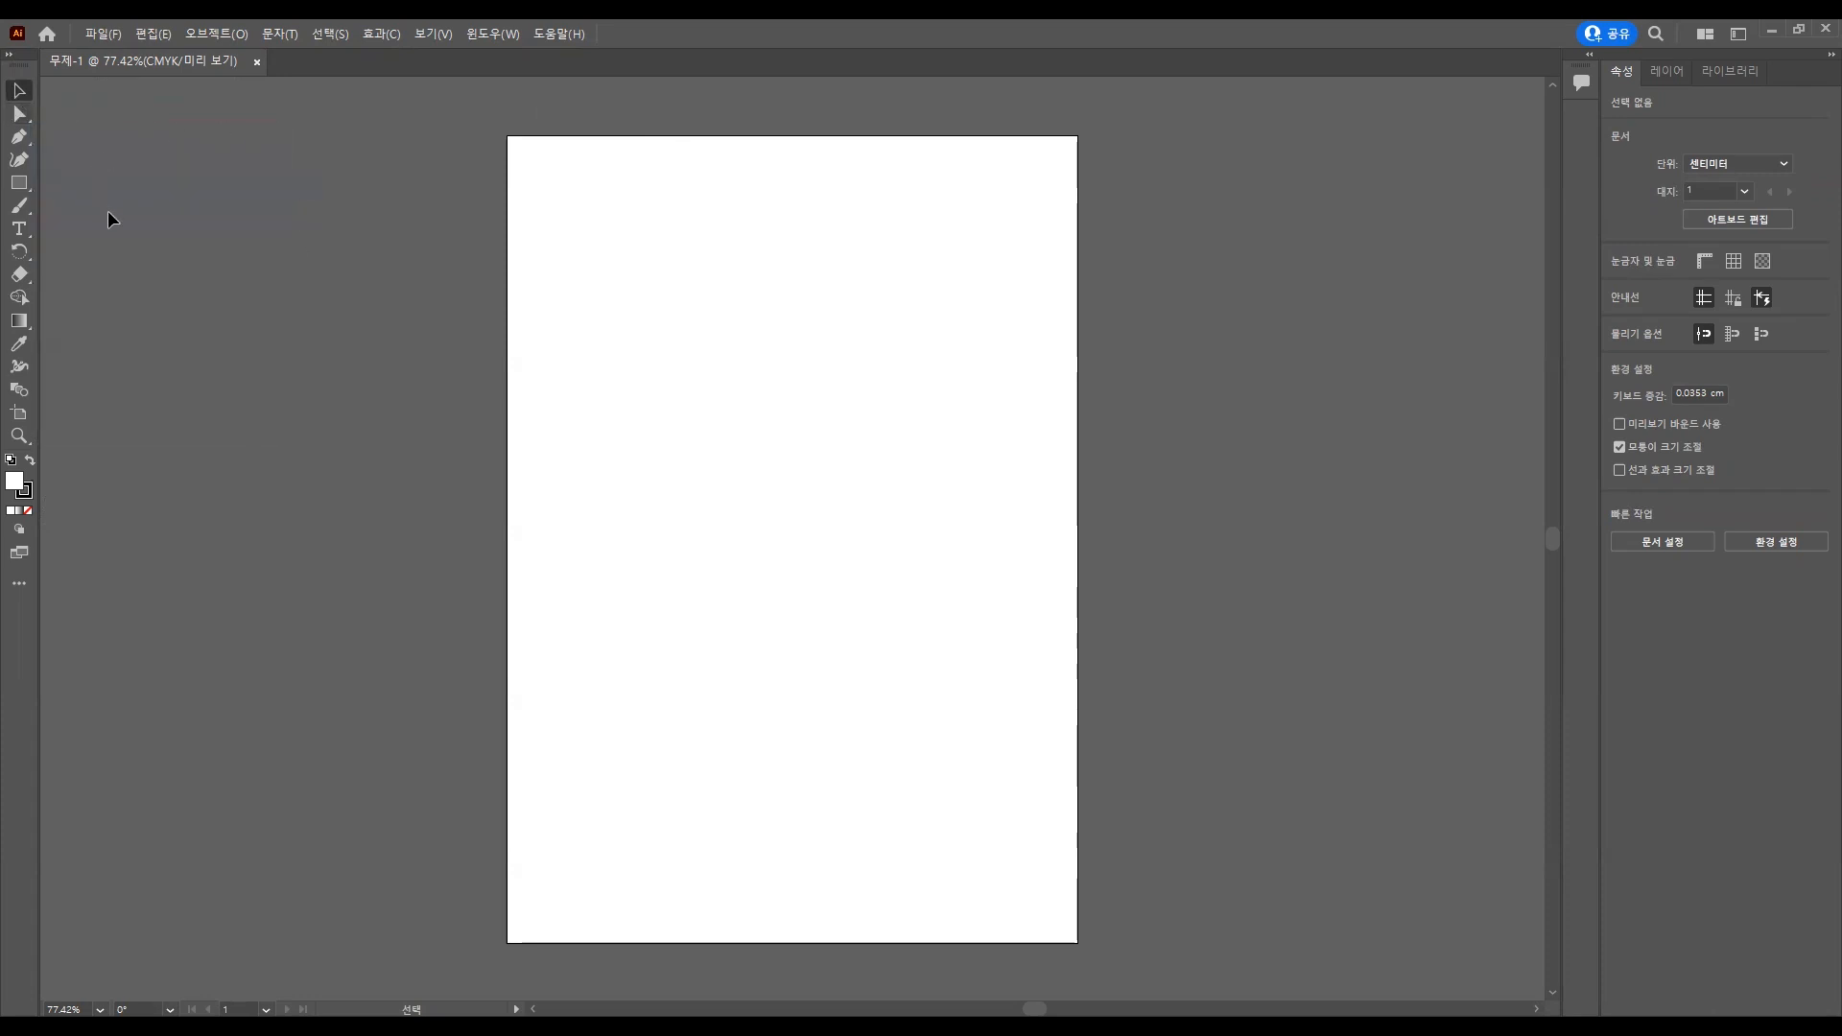
# Draw a closed, irregular straight-sided polygon with the Pen tool across the upper half of the artboard.
pyautogui.click(20, 138)
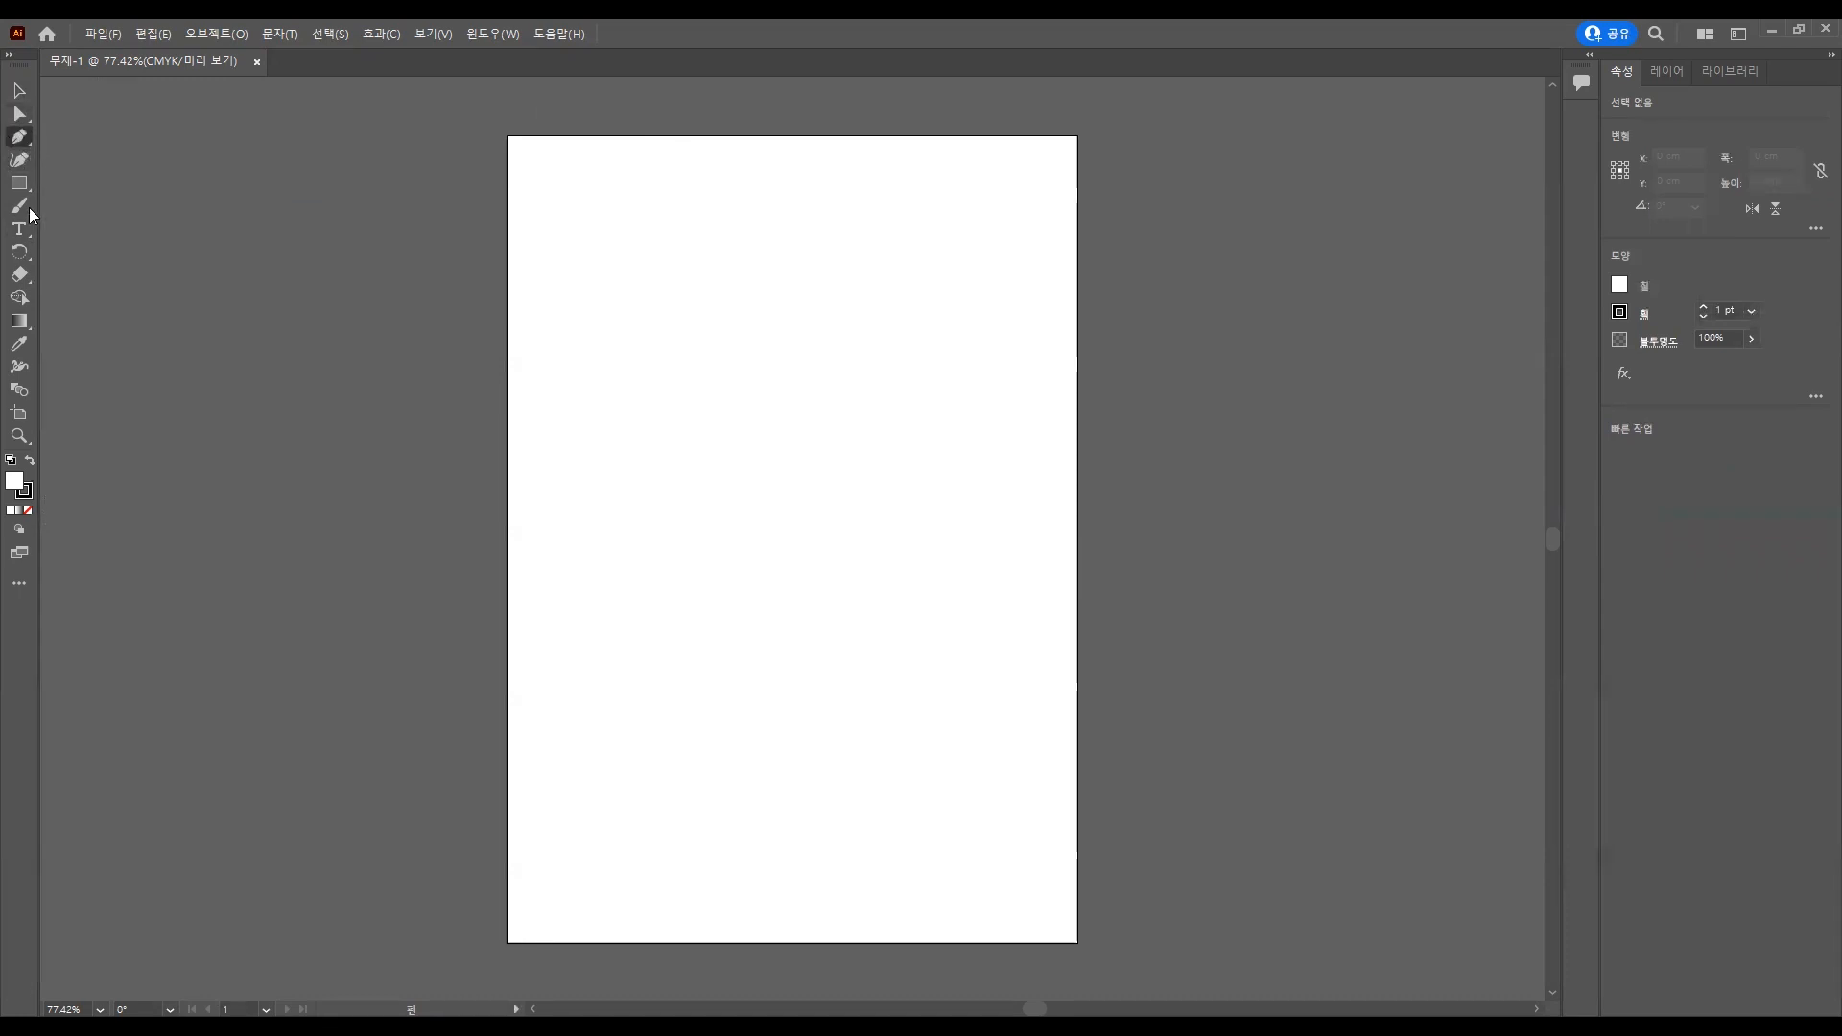
pyautogui.click(617, 276)
pyautogui.click(867, 229)
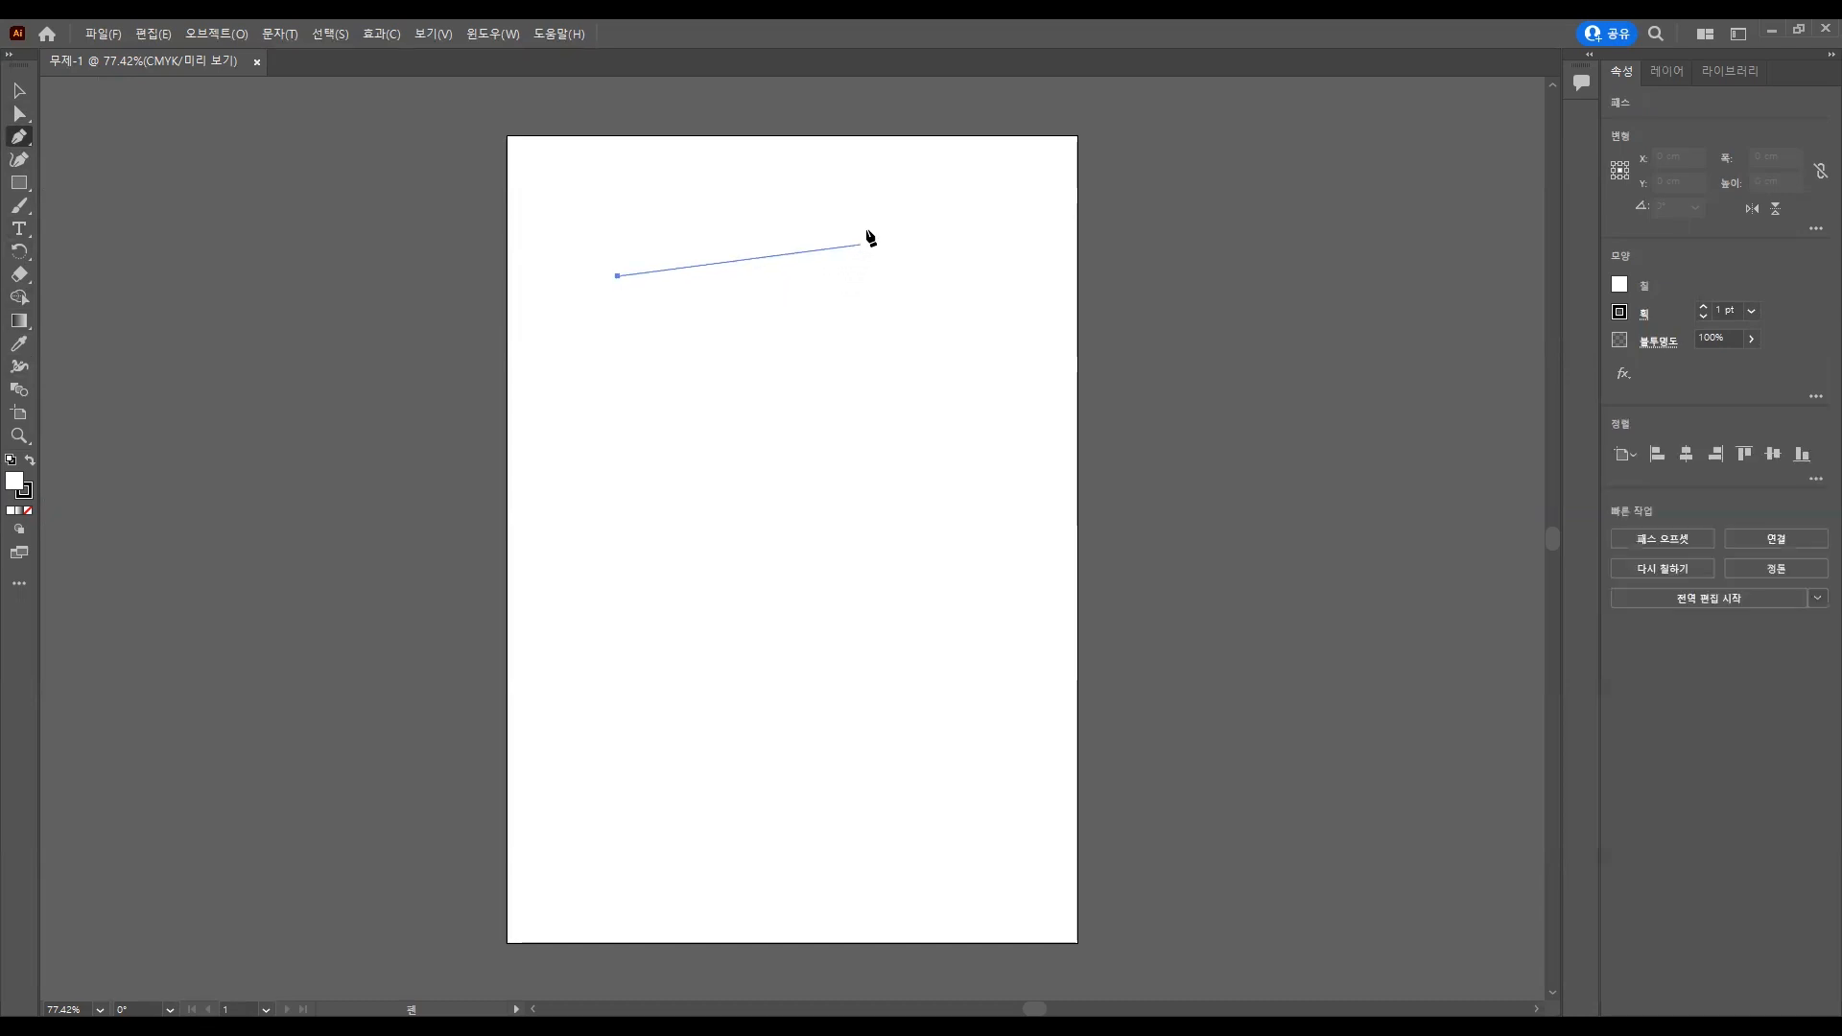
pyautogui.click(957, 260)
pyautogui.click(966, 374)
pyautogui.click(871, 449)
pyautogui.click(814, 428)
pyautogui.click(775, 362)
pyautogui.click(670, 390)
pyautogui.click(632, 453)
pyautogui.click(592, 417)
pyautogui.click(580, 373)
pyautogui.click(609, 340)
pyautogui.click(618, 276)
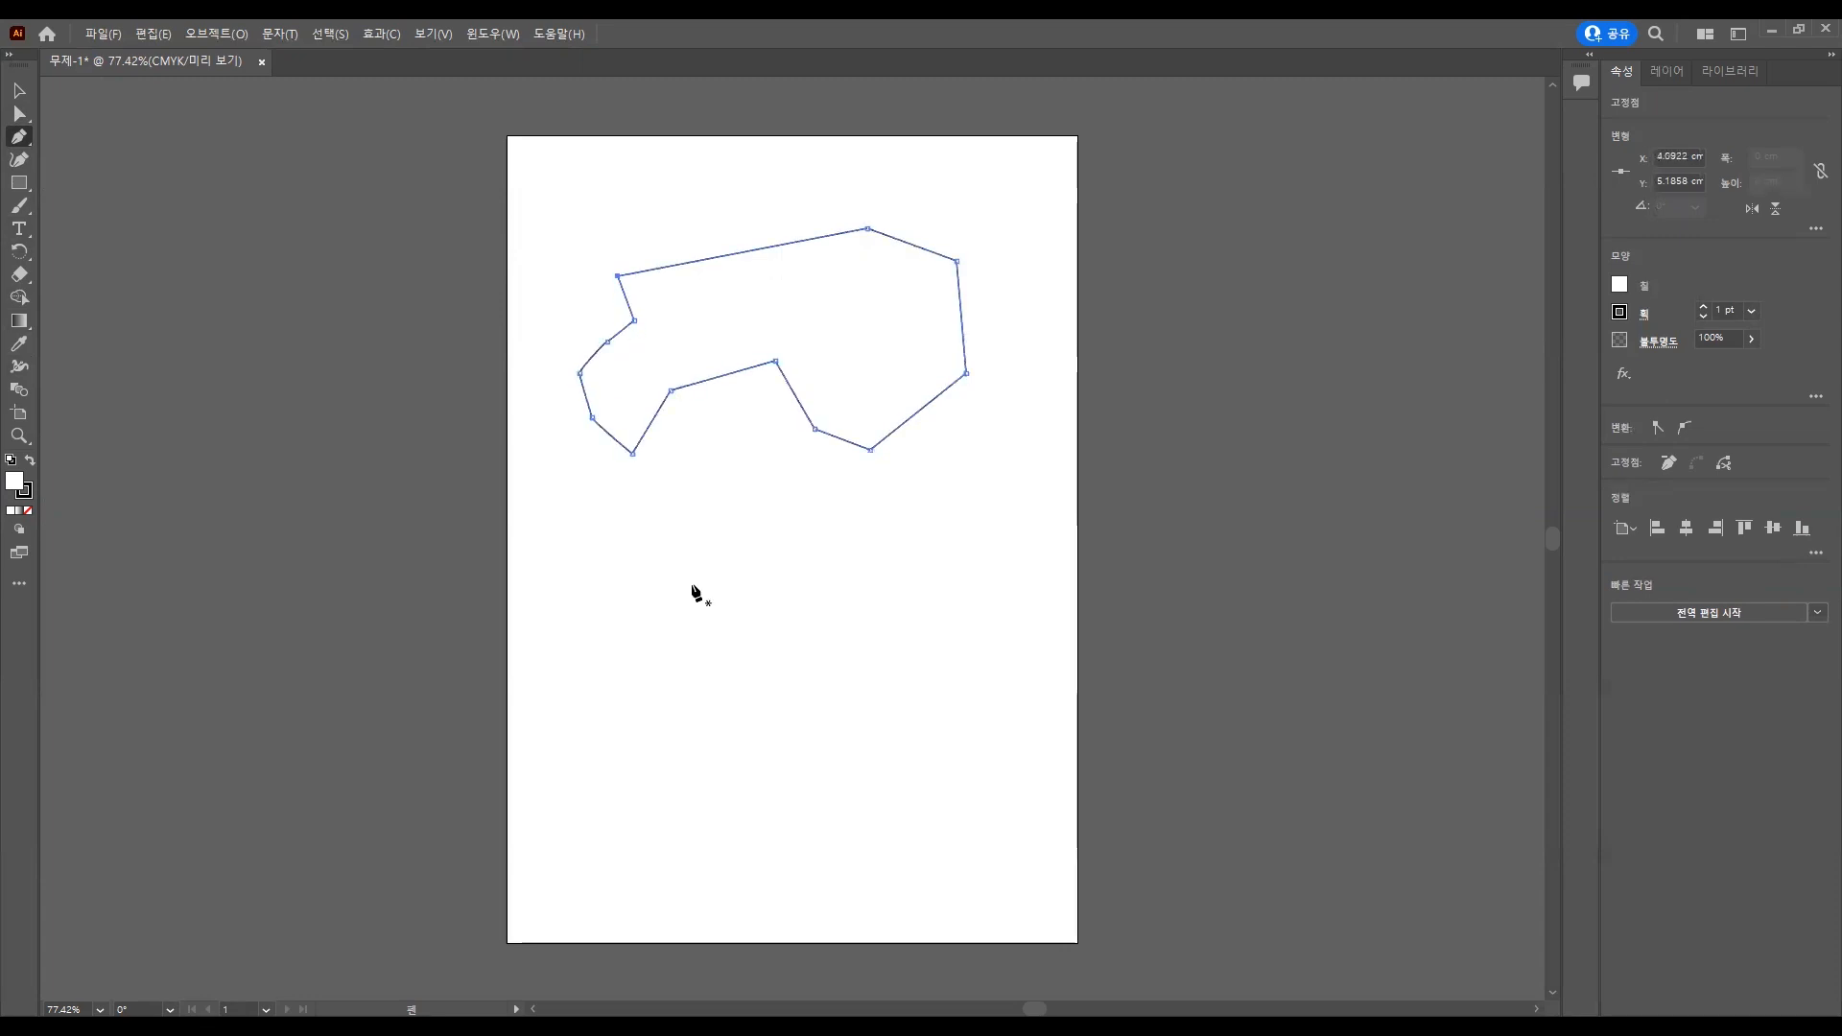
# Draw a closed, curved, hook-shaped band with the Pen tool in the lower half of the artboard.
pyautogui.click(633, 617)
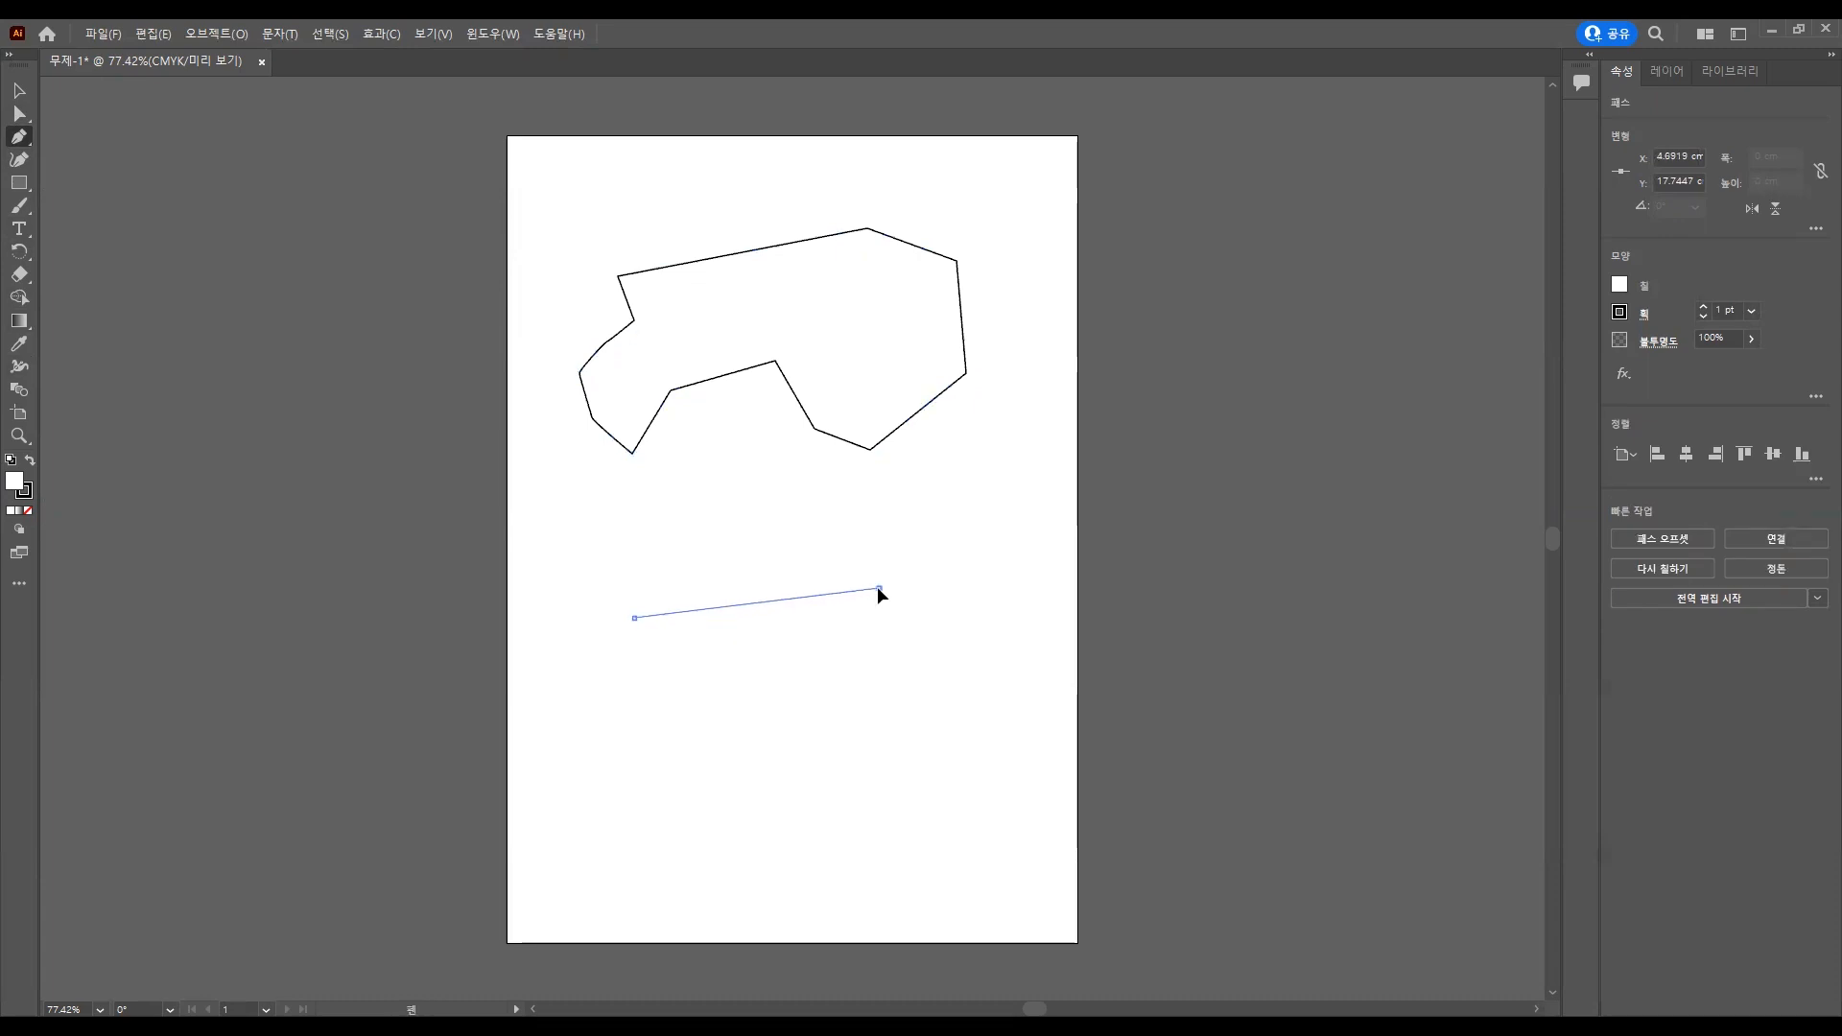
pyautogui.moveTo(881, 589); pyautogui.dragTo(938, 641)
pyautogui.moveTo(936, 721); pyautogui.dragTo(1005, 811)
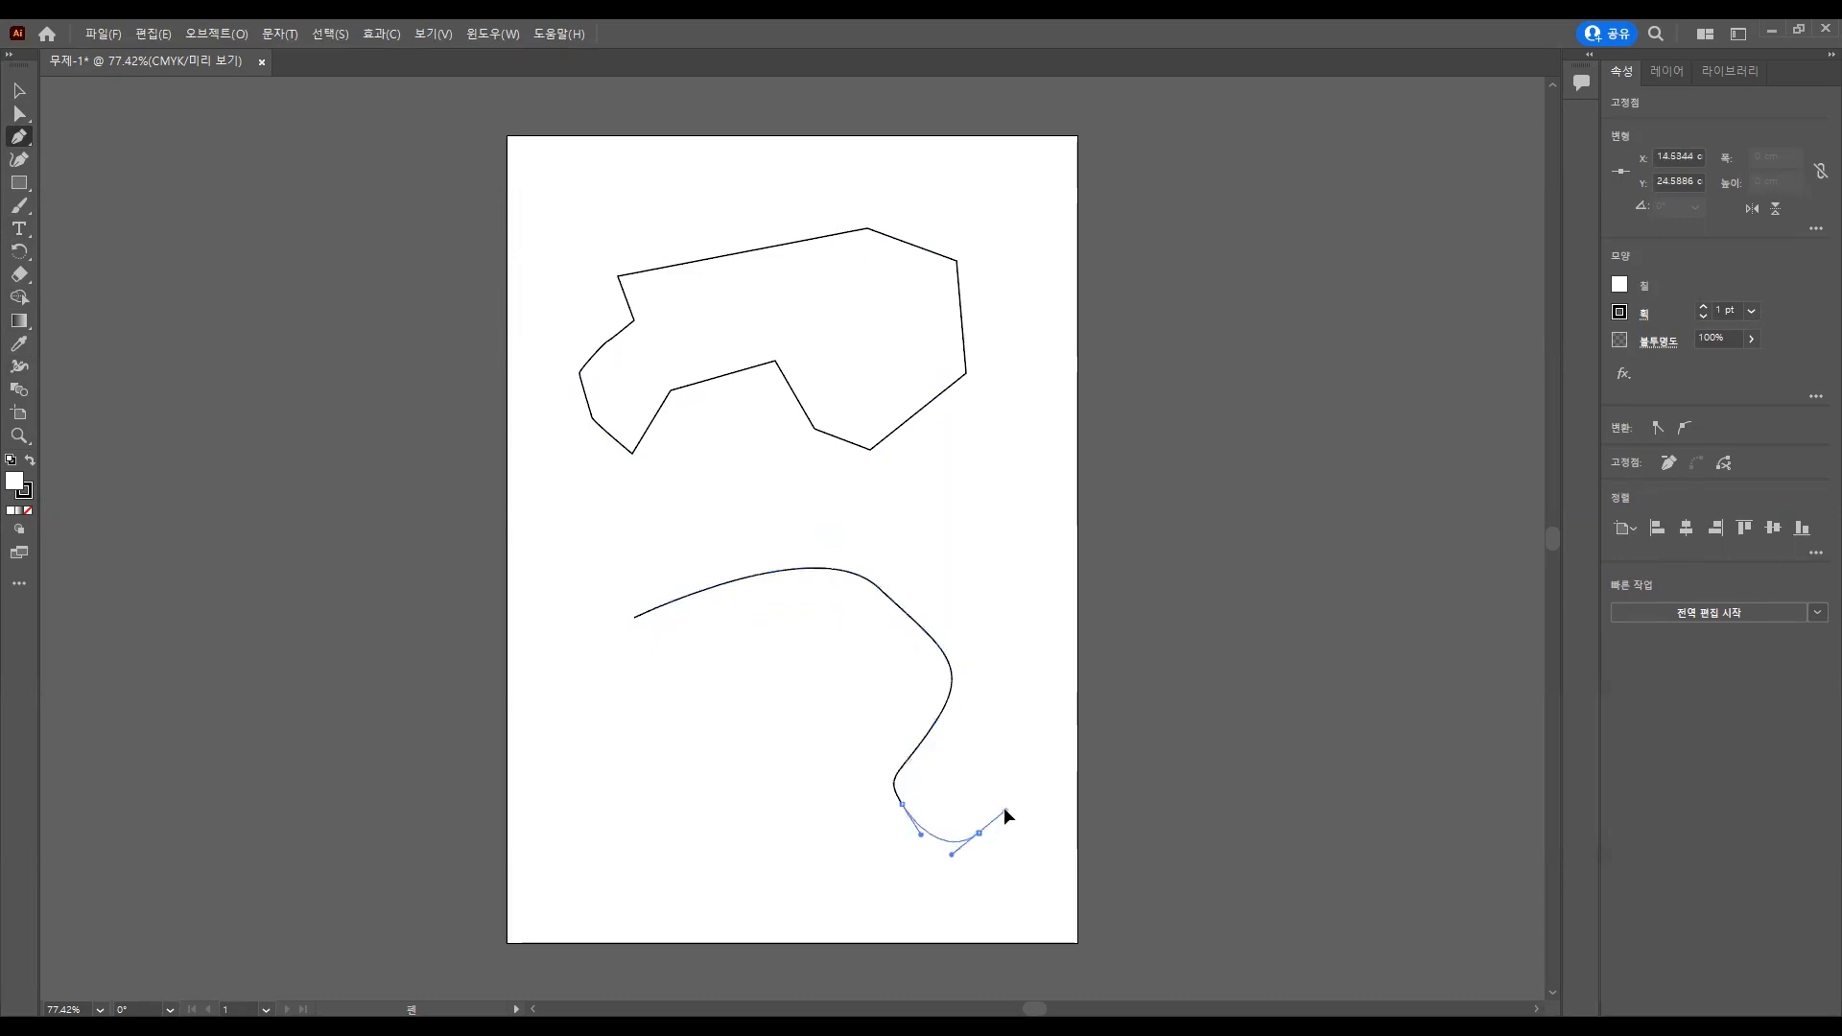
pyautogui.click(1018, 665)
pyautogui.moveTo(1019, 670); pyautogui.dragTo(986, 625)
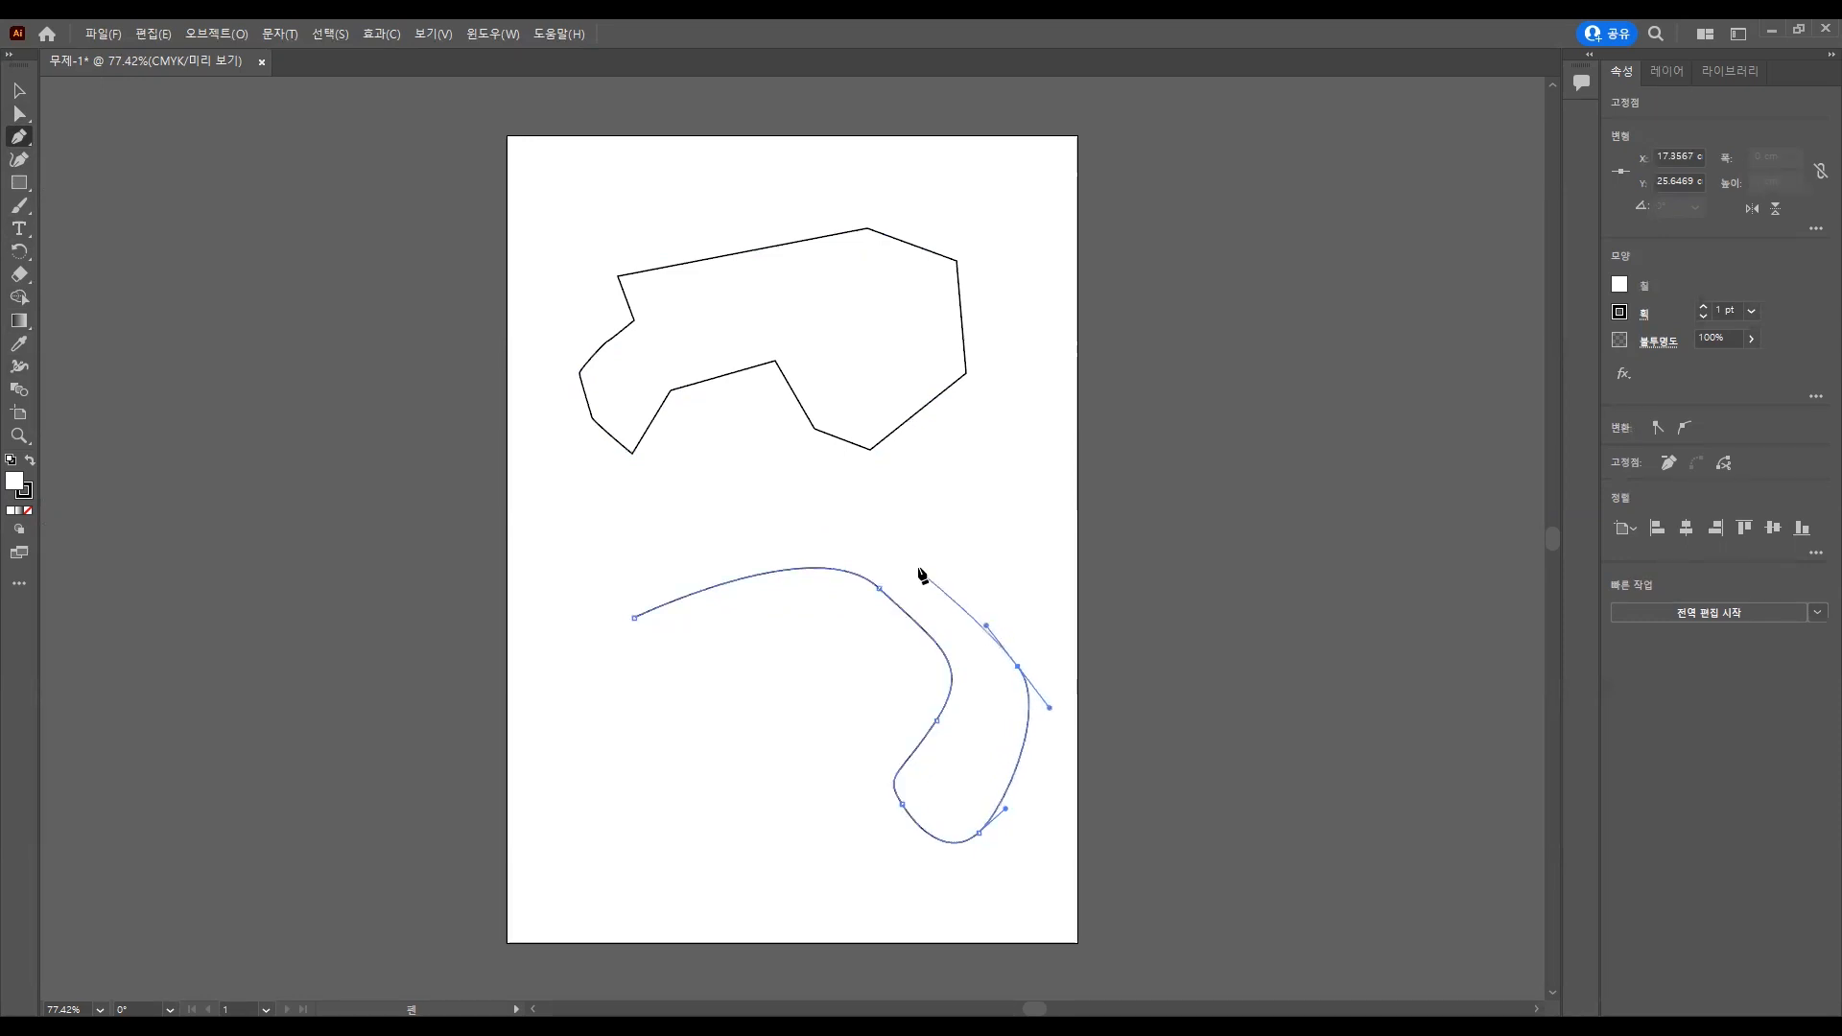
pyautogui.moveTo(900, 542); pyautogui.dragTo(838, 539)
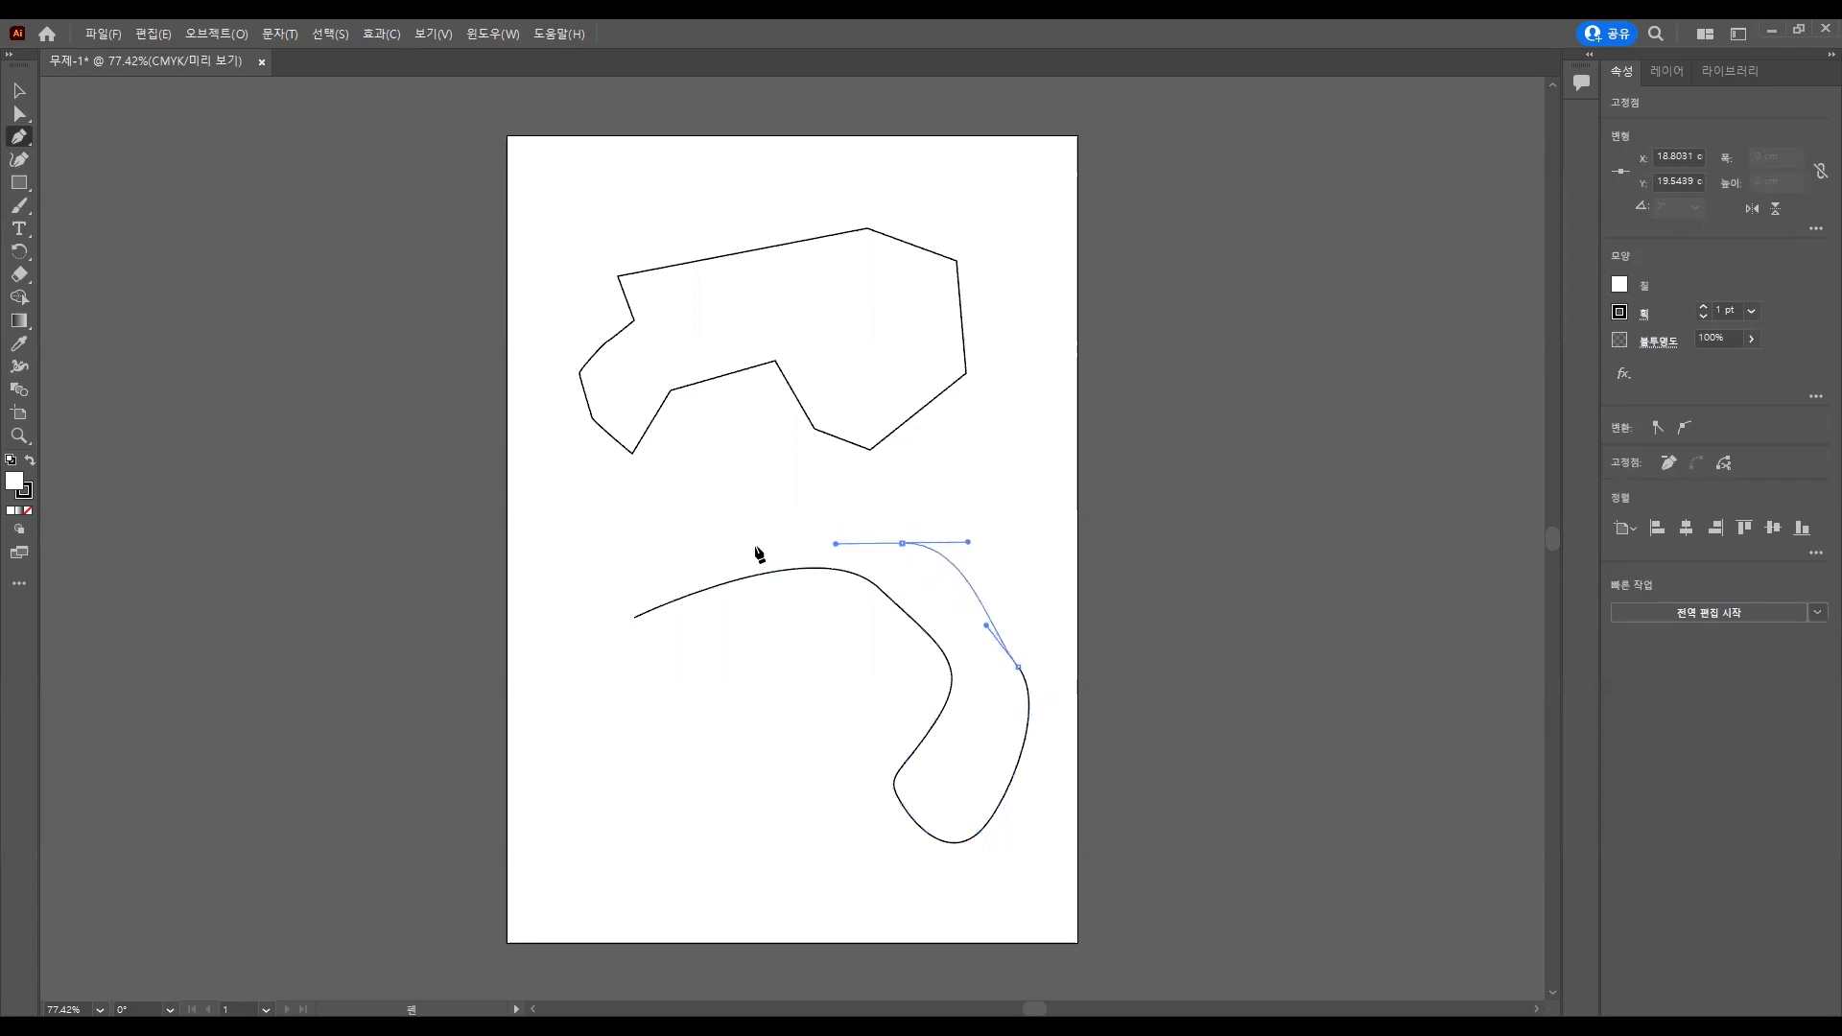
pyautogui.moveTo(685, 546); pyautogui.dragTo(623, 578)
pyautogui.moveTo(583, 652); pyautogui.dragTo(597, 687)
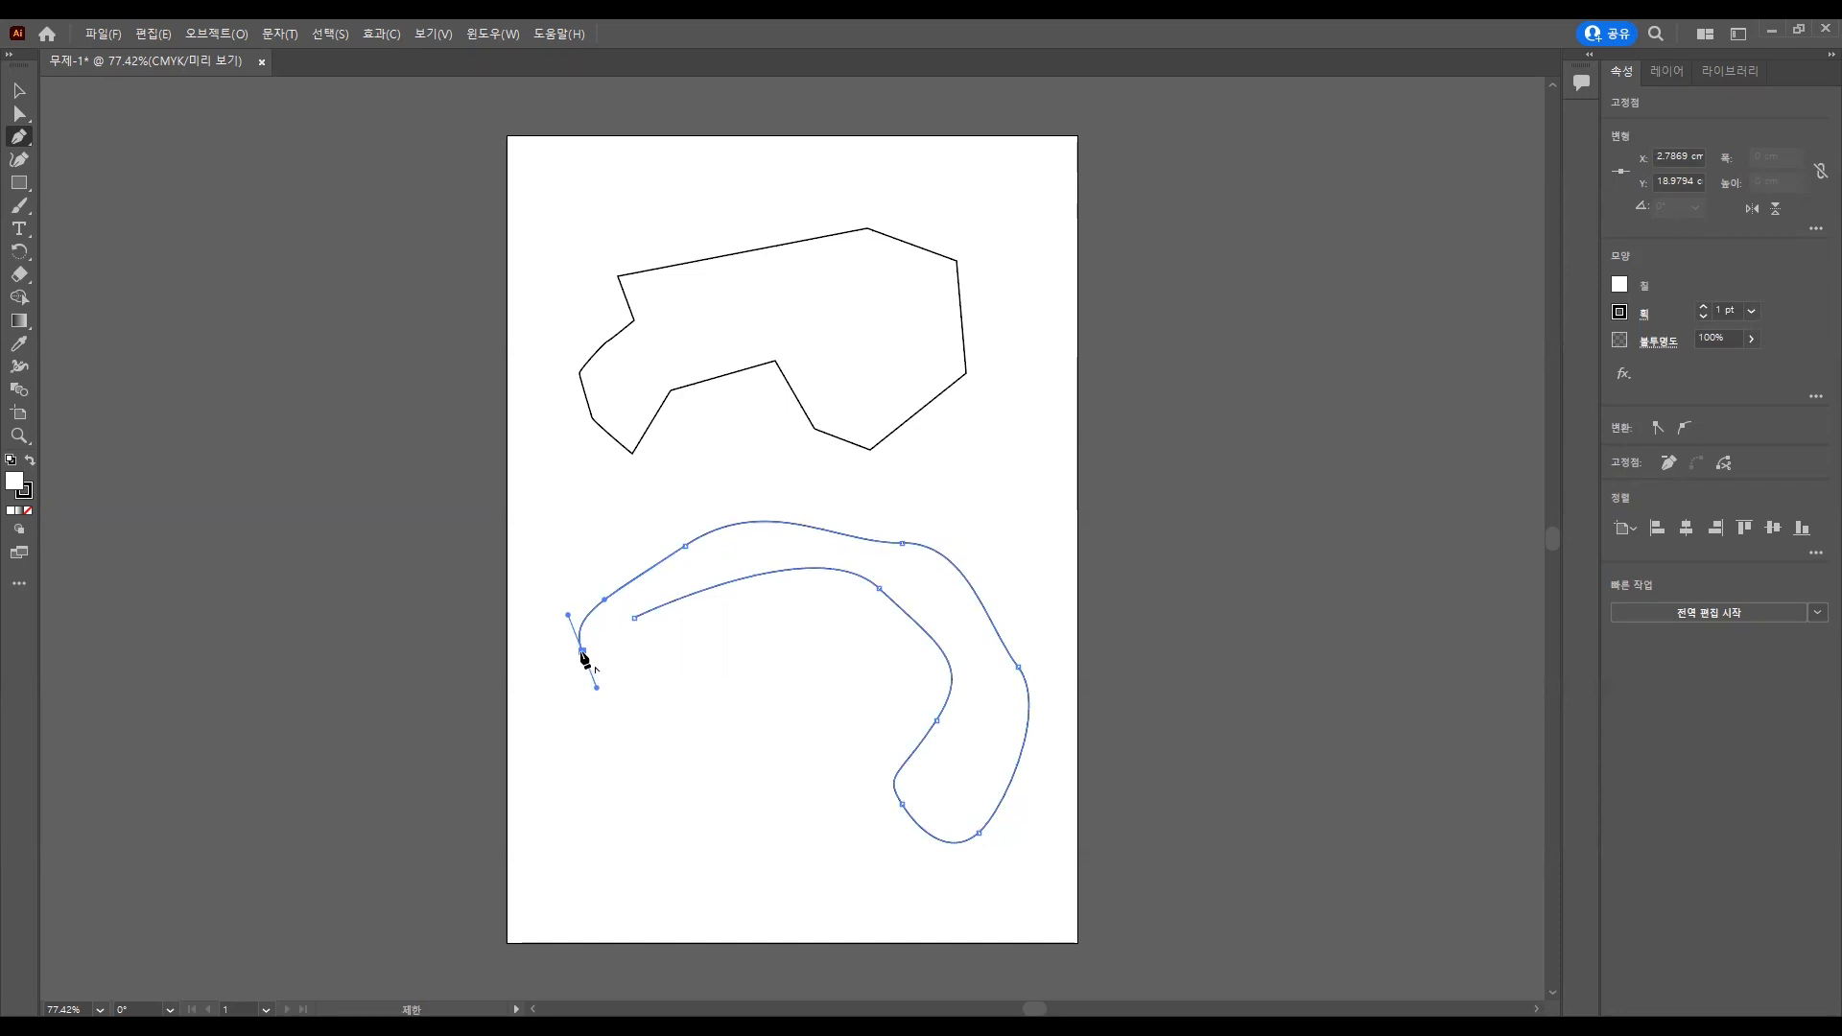
pyautogui.click(582, 652)
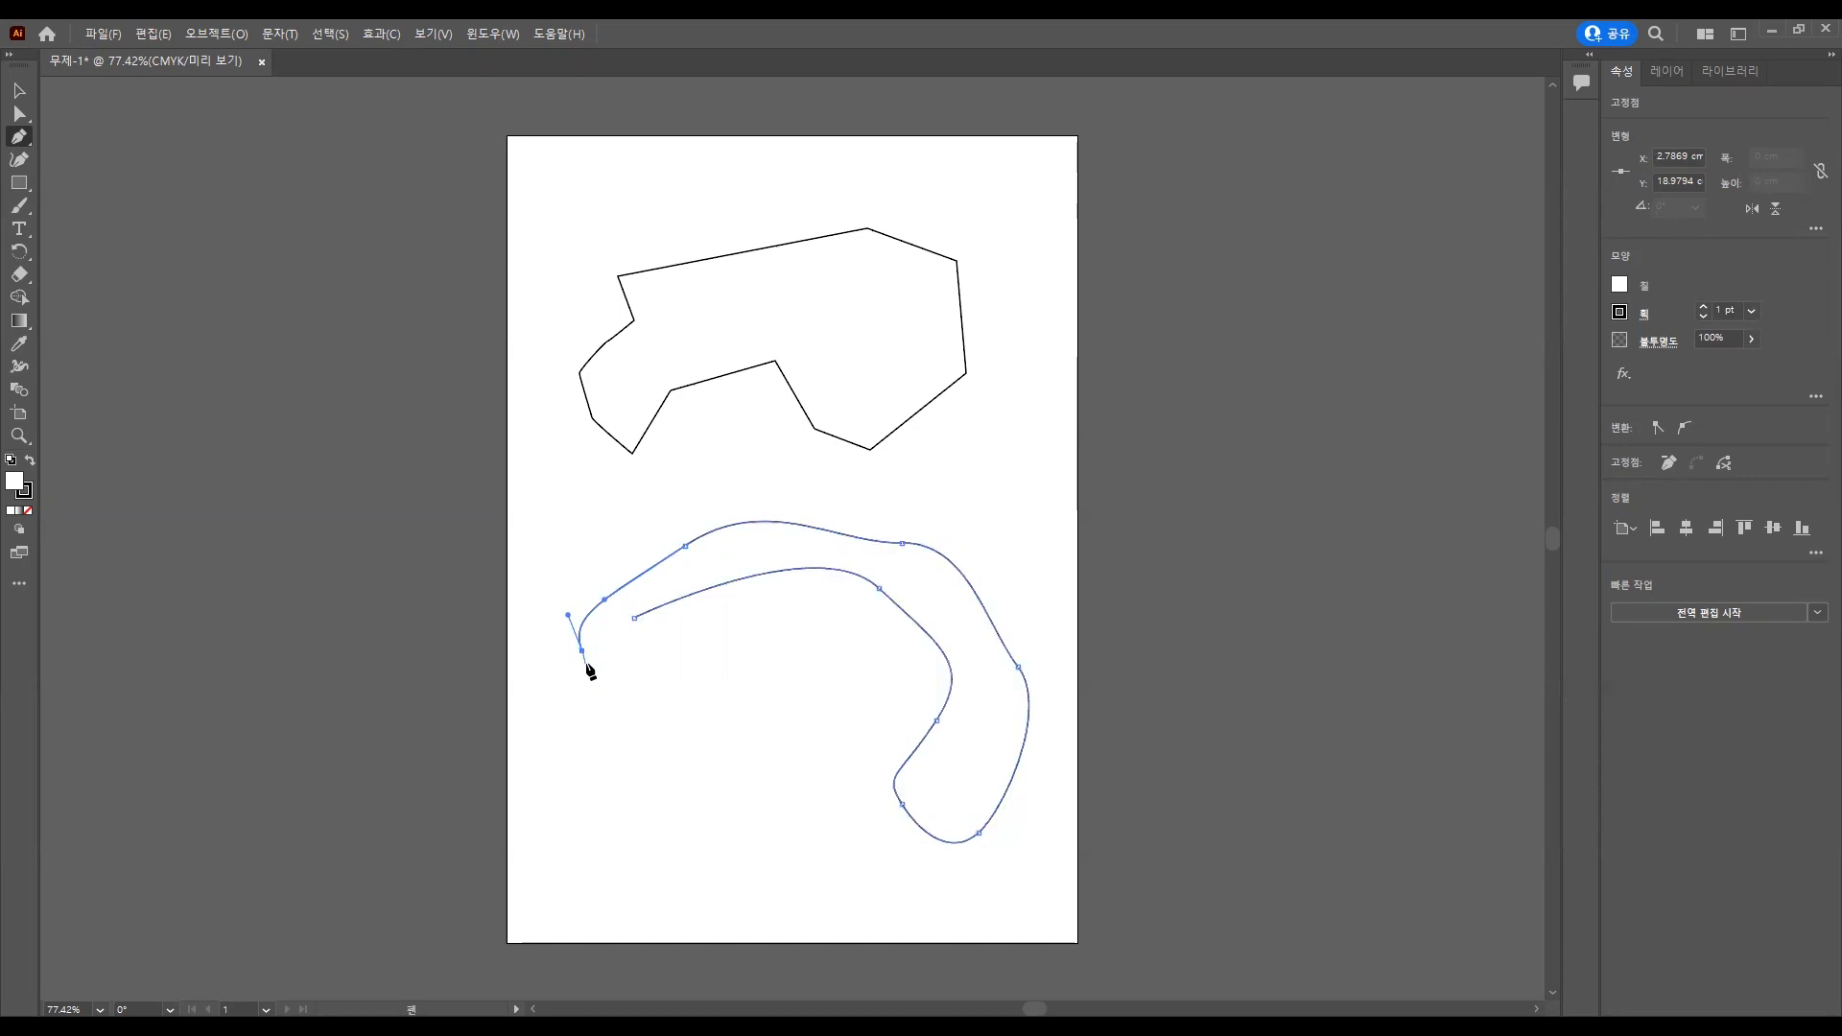
pyautogui.click(635, 620)
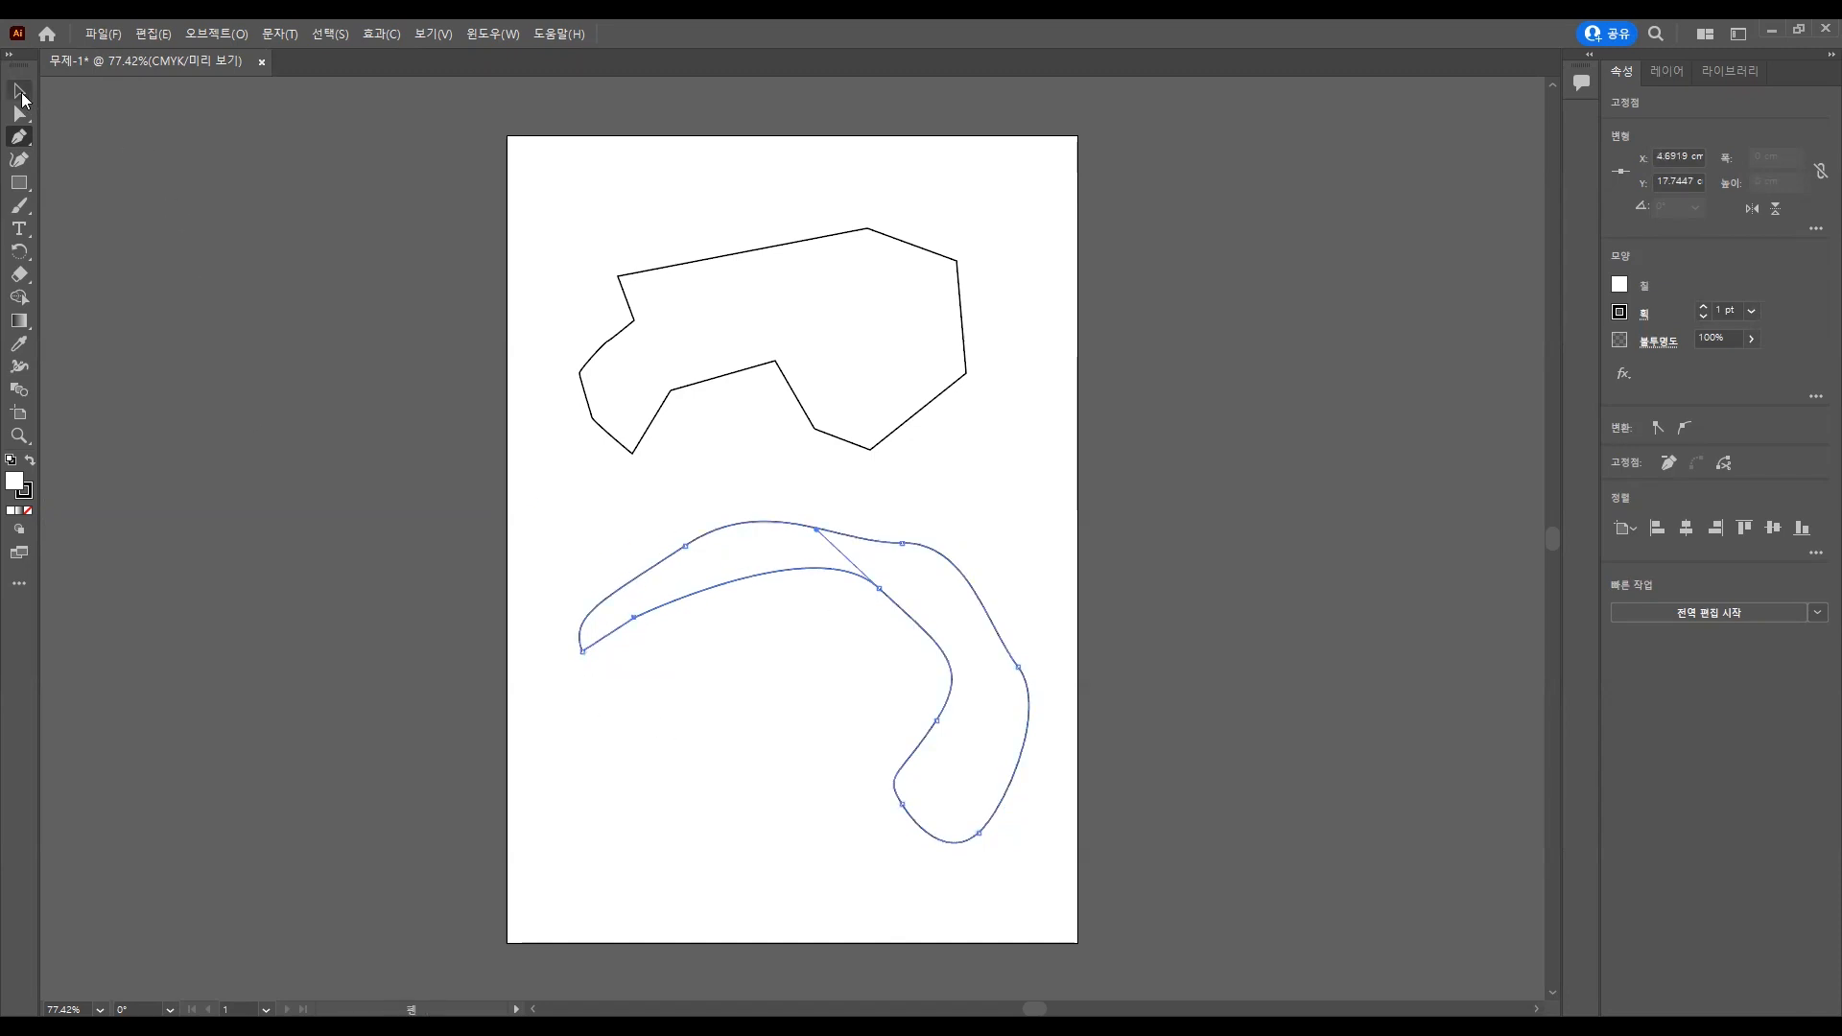
# Select the curved path as a whole and reshape it by moving individual anchor points on its outer and inner edges.
pyautogui.click(21, 93)
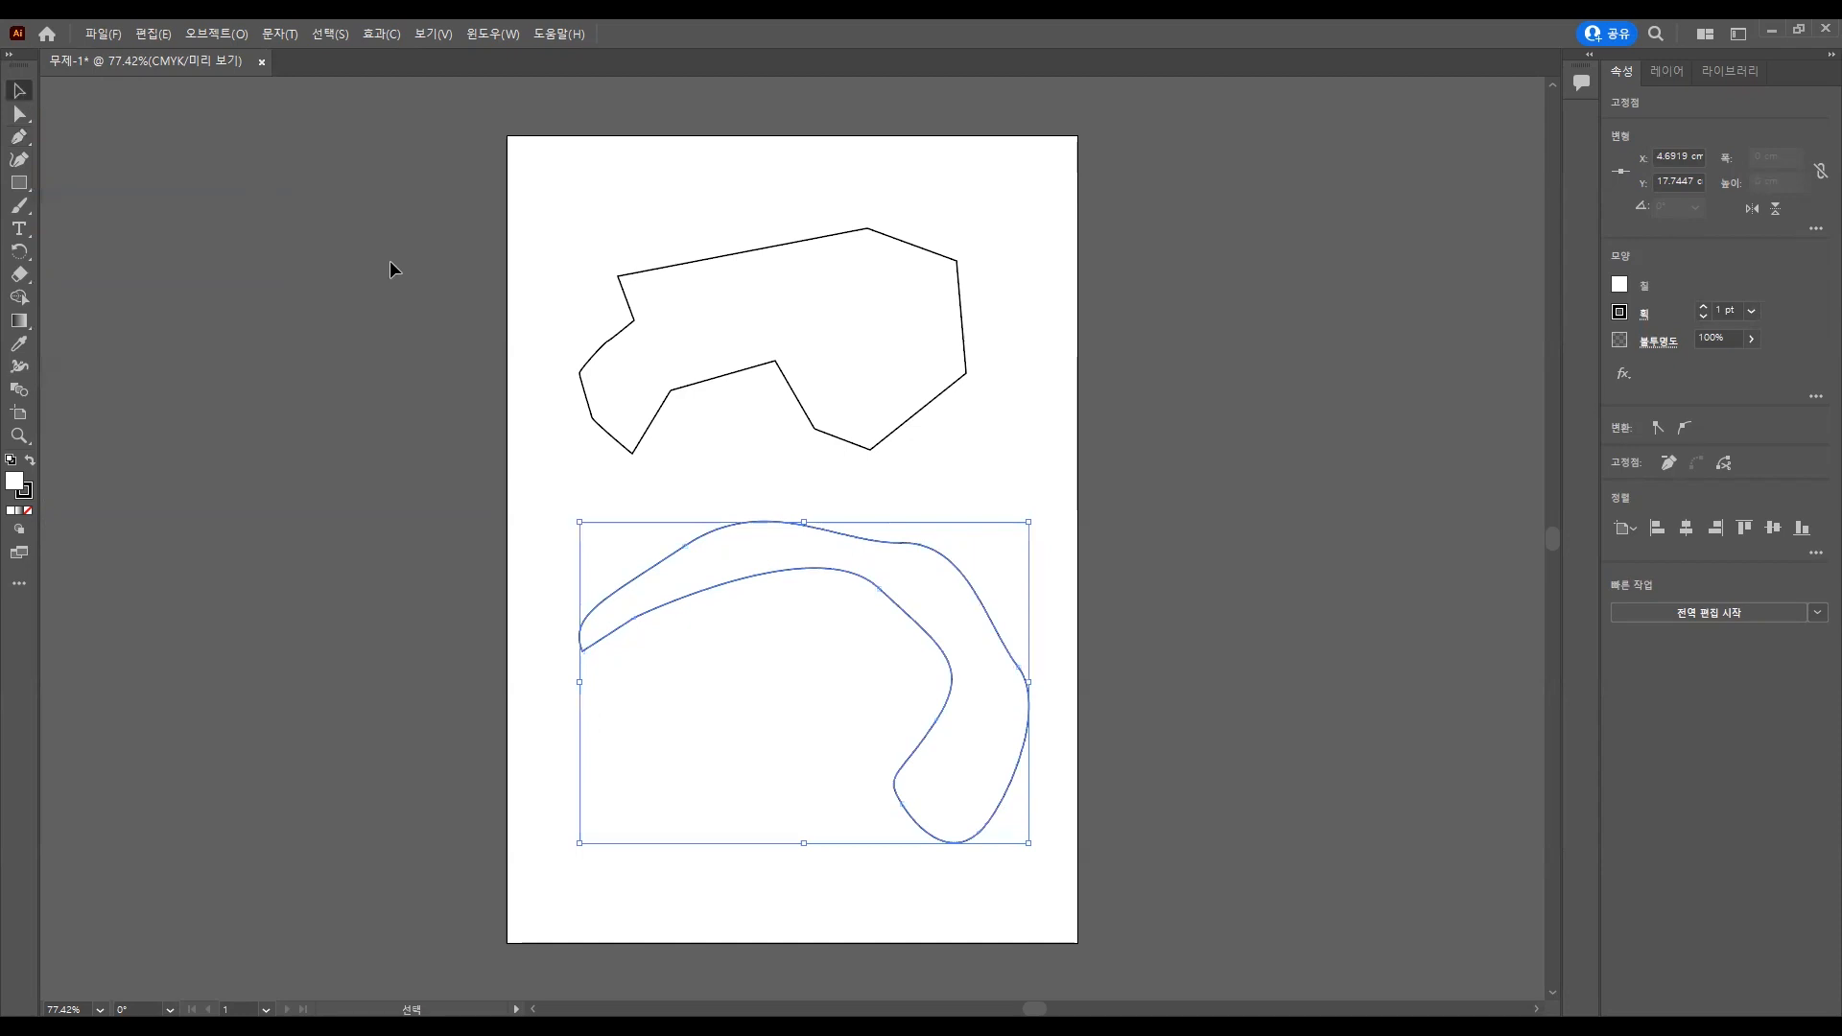
pyautogui.click(544, 434)
pyautogui.click(677, 553)
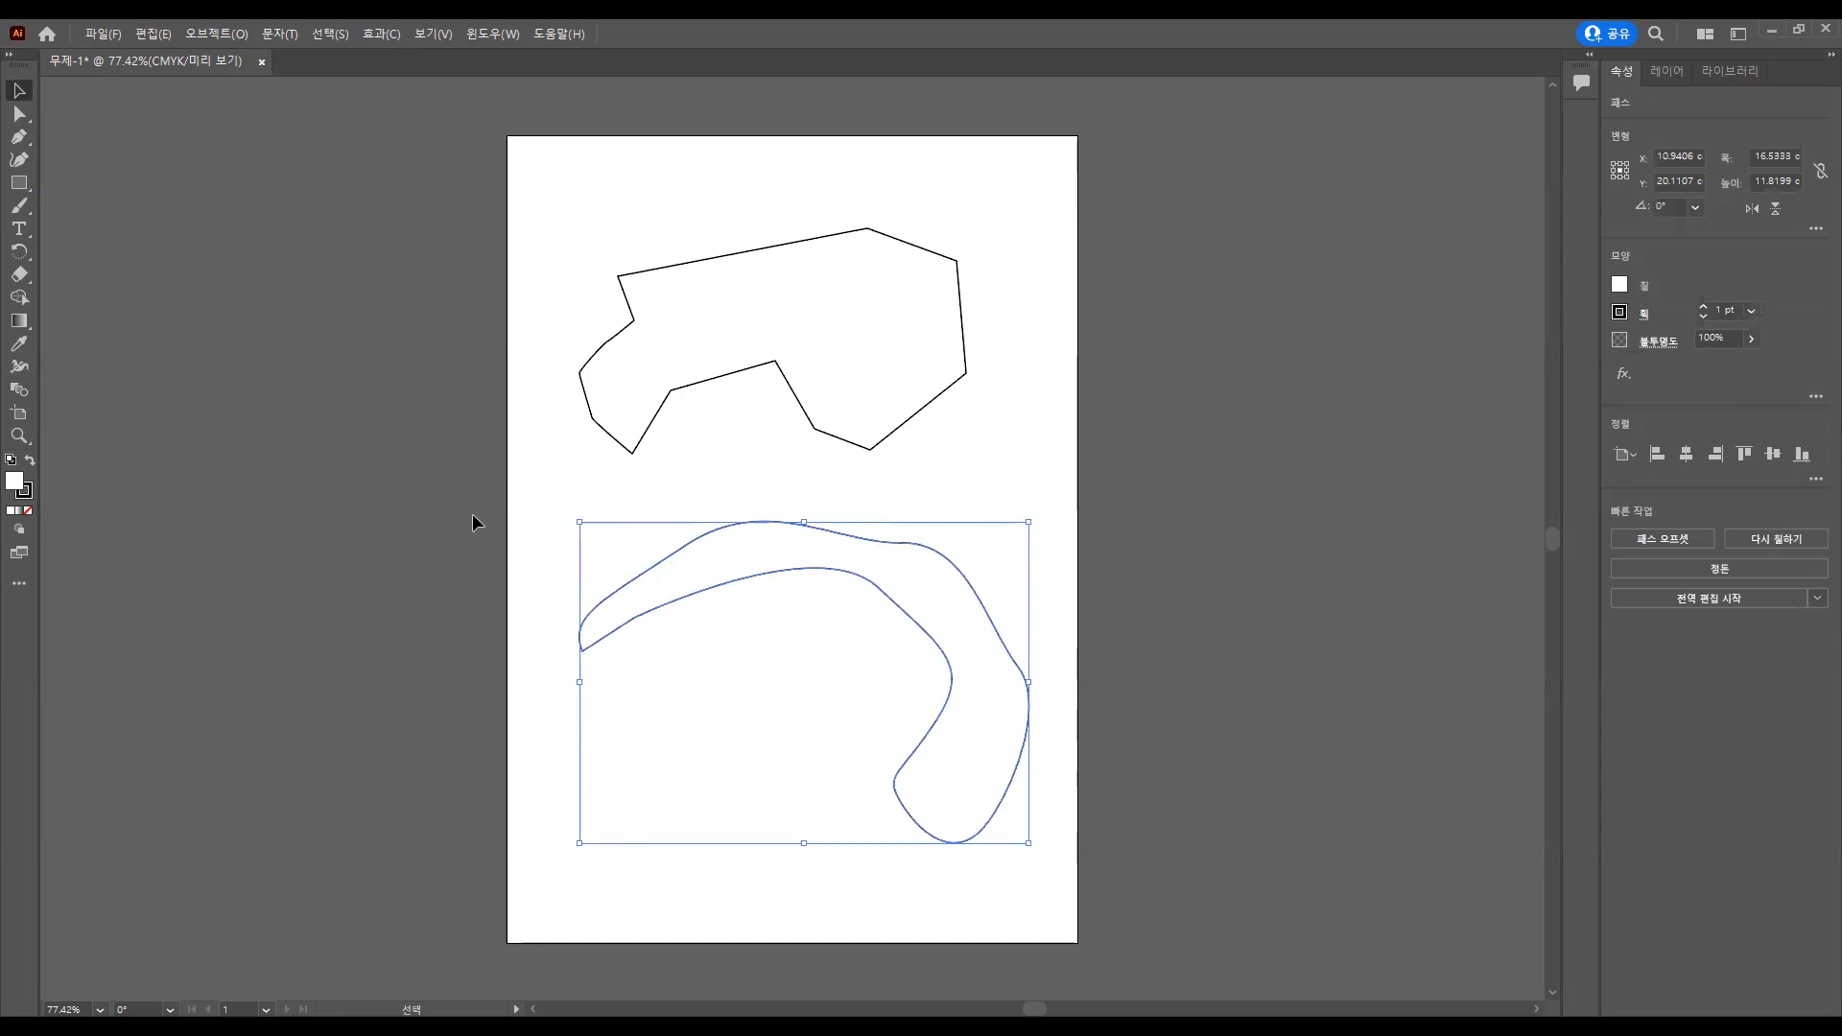
pyautogui.click(19, 116)
pyautogui.click(621, 555)
pyautogui.click(685, 545)
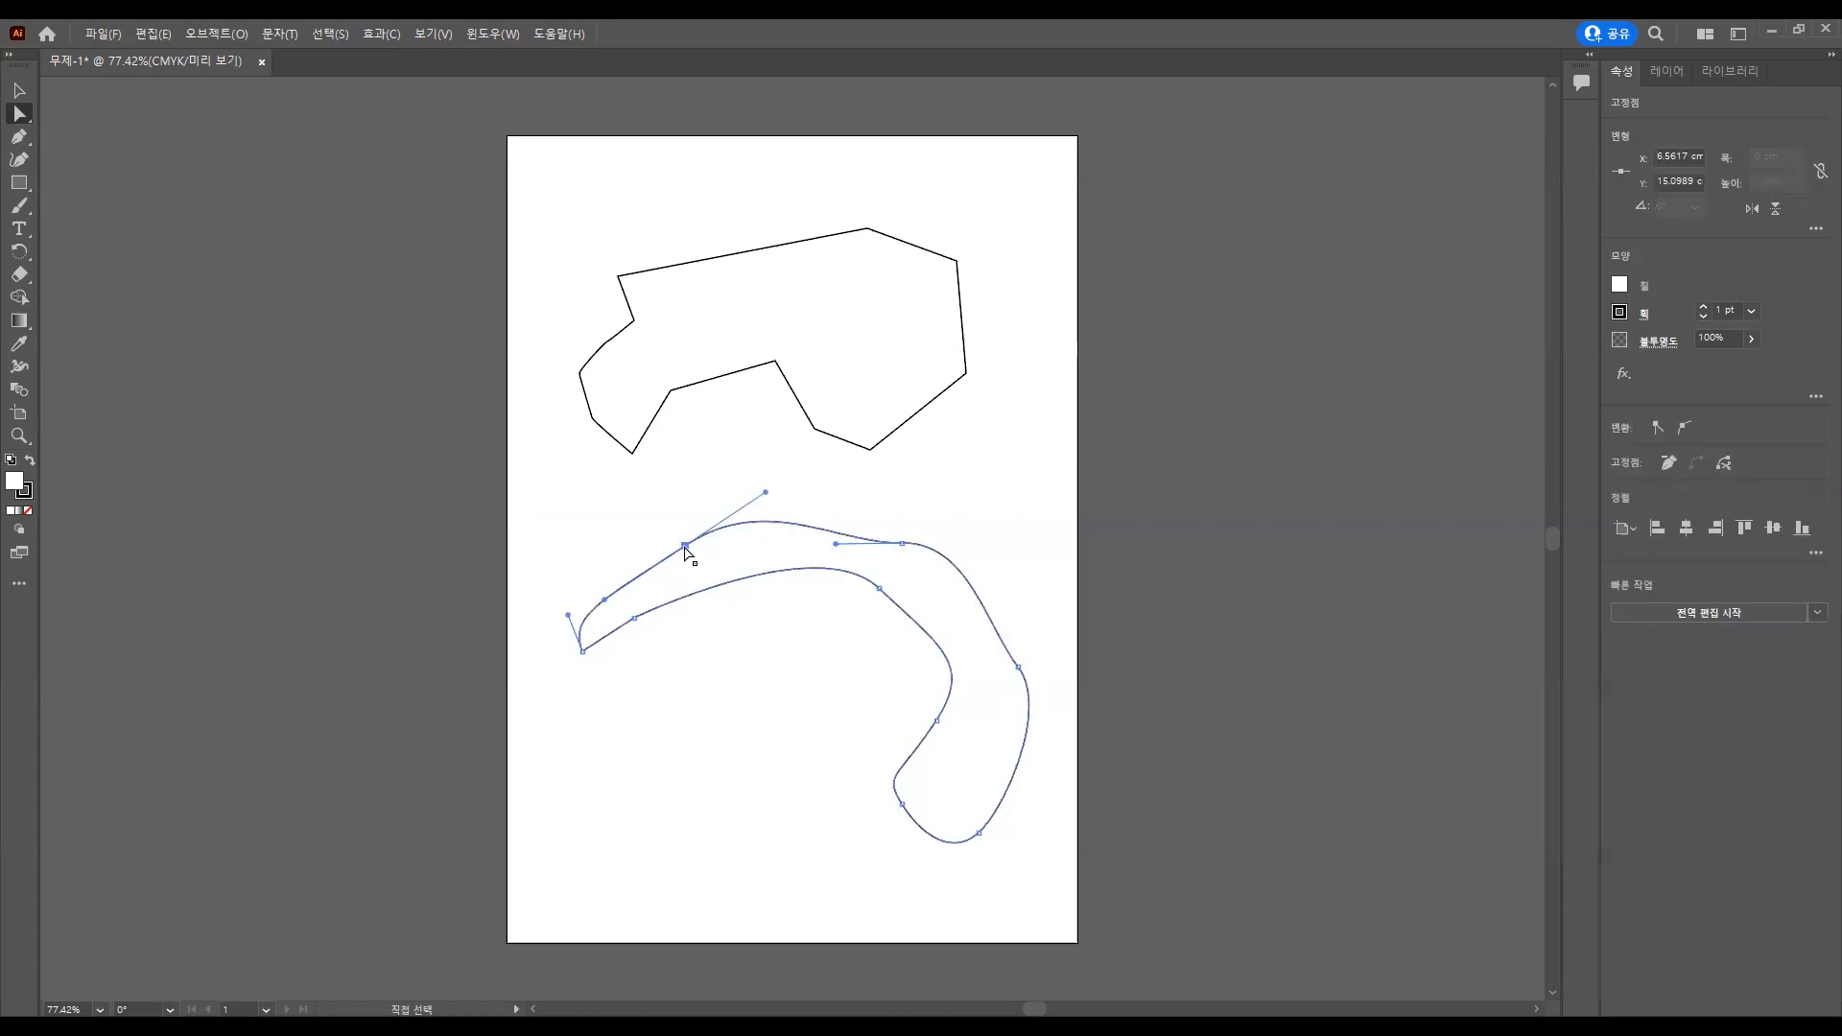
pyautogui.moveTo(635, 519)
pyautogui.mouseDown()
pyautogui.moveTo(703, 560)
pyautogui.moveTo(622, 495)
pyautogui.mouseUp()
pyautogui.click(834, 630)
pyautogui.moveTo(820, 619); pyautogui.dragTo(668, 838)
# Reshape the straight-sided polygon by moving three of its upper anchor points outward.
pyautogui.click(883, 286)
pyautogui.moveTo(840, 197); pyautogui.dragTo(734, 171)
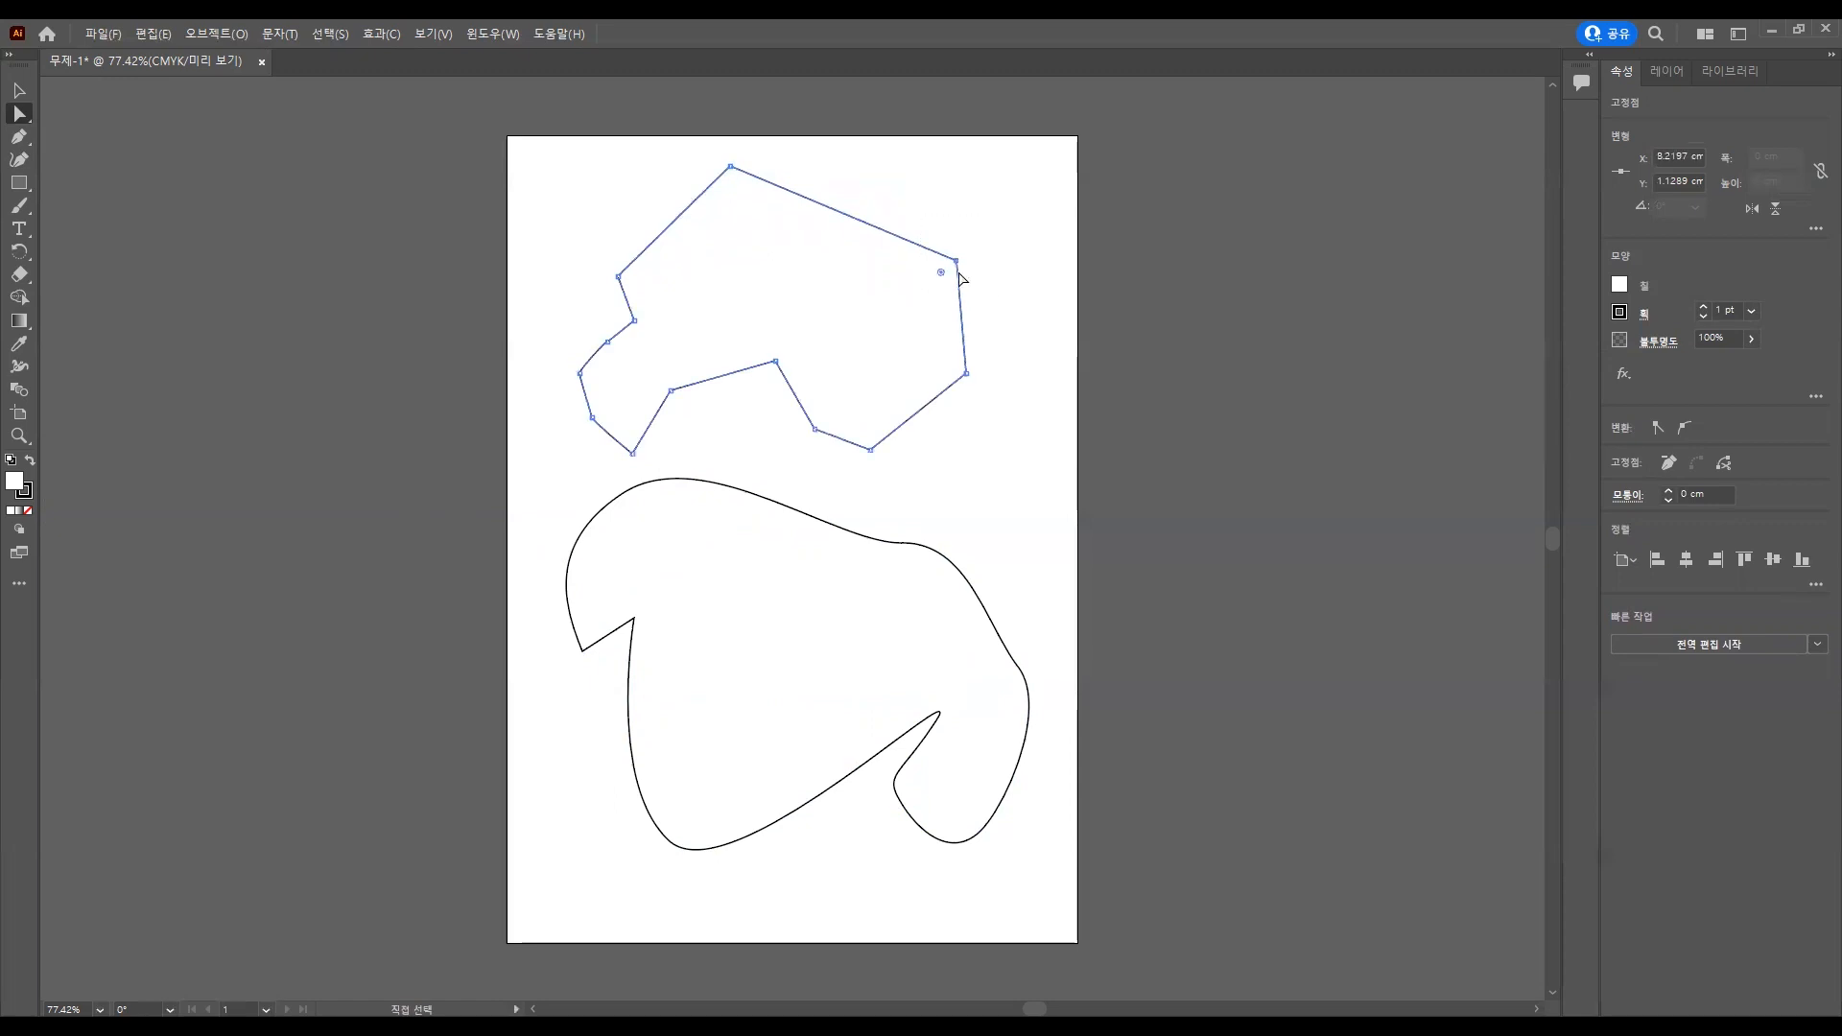
pyautogui.moveTo(957, 261); pyautogui.dragTo(1010, 235)
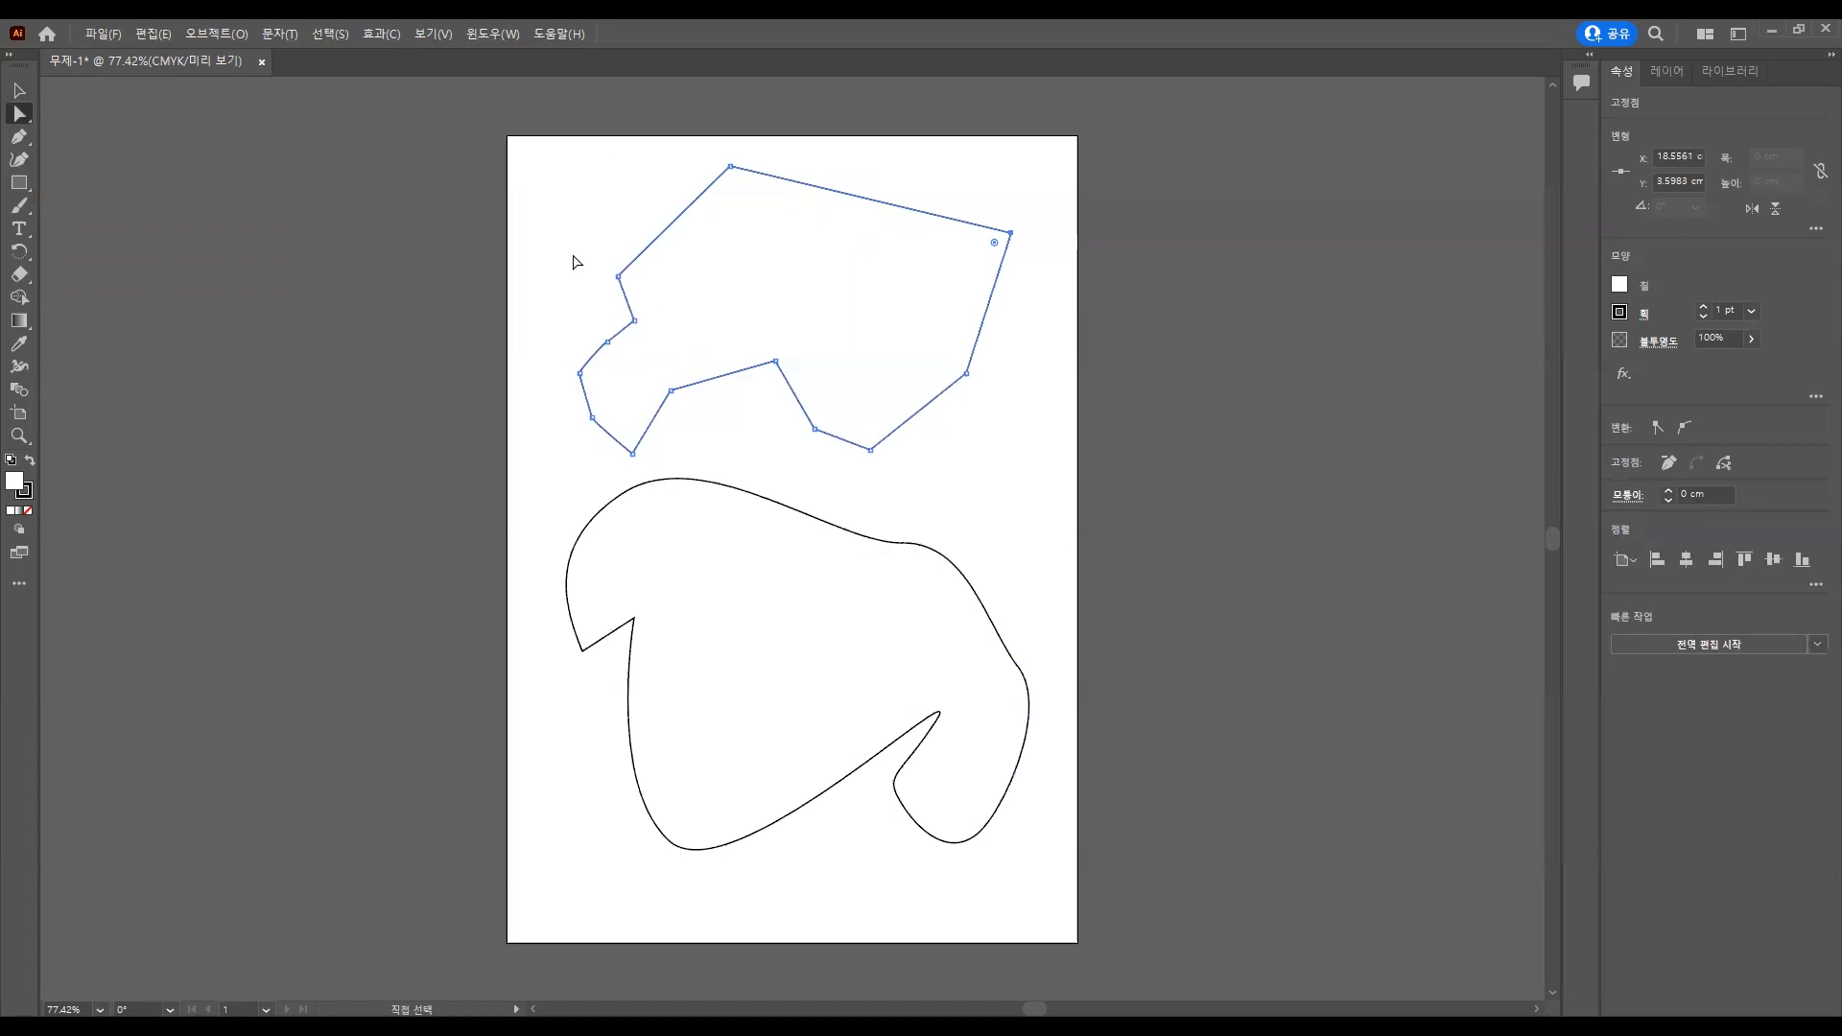
pyautogui.moveTo(576, 262)
pyautogui.mouseDown()
pyautogui.moveTo(639, 294)
pyautogui.moveTo(587, 246)
pyautogui.mouseUp()
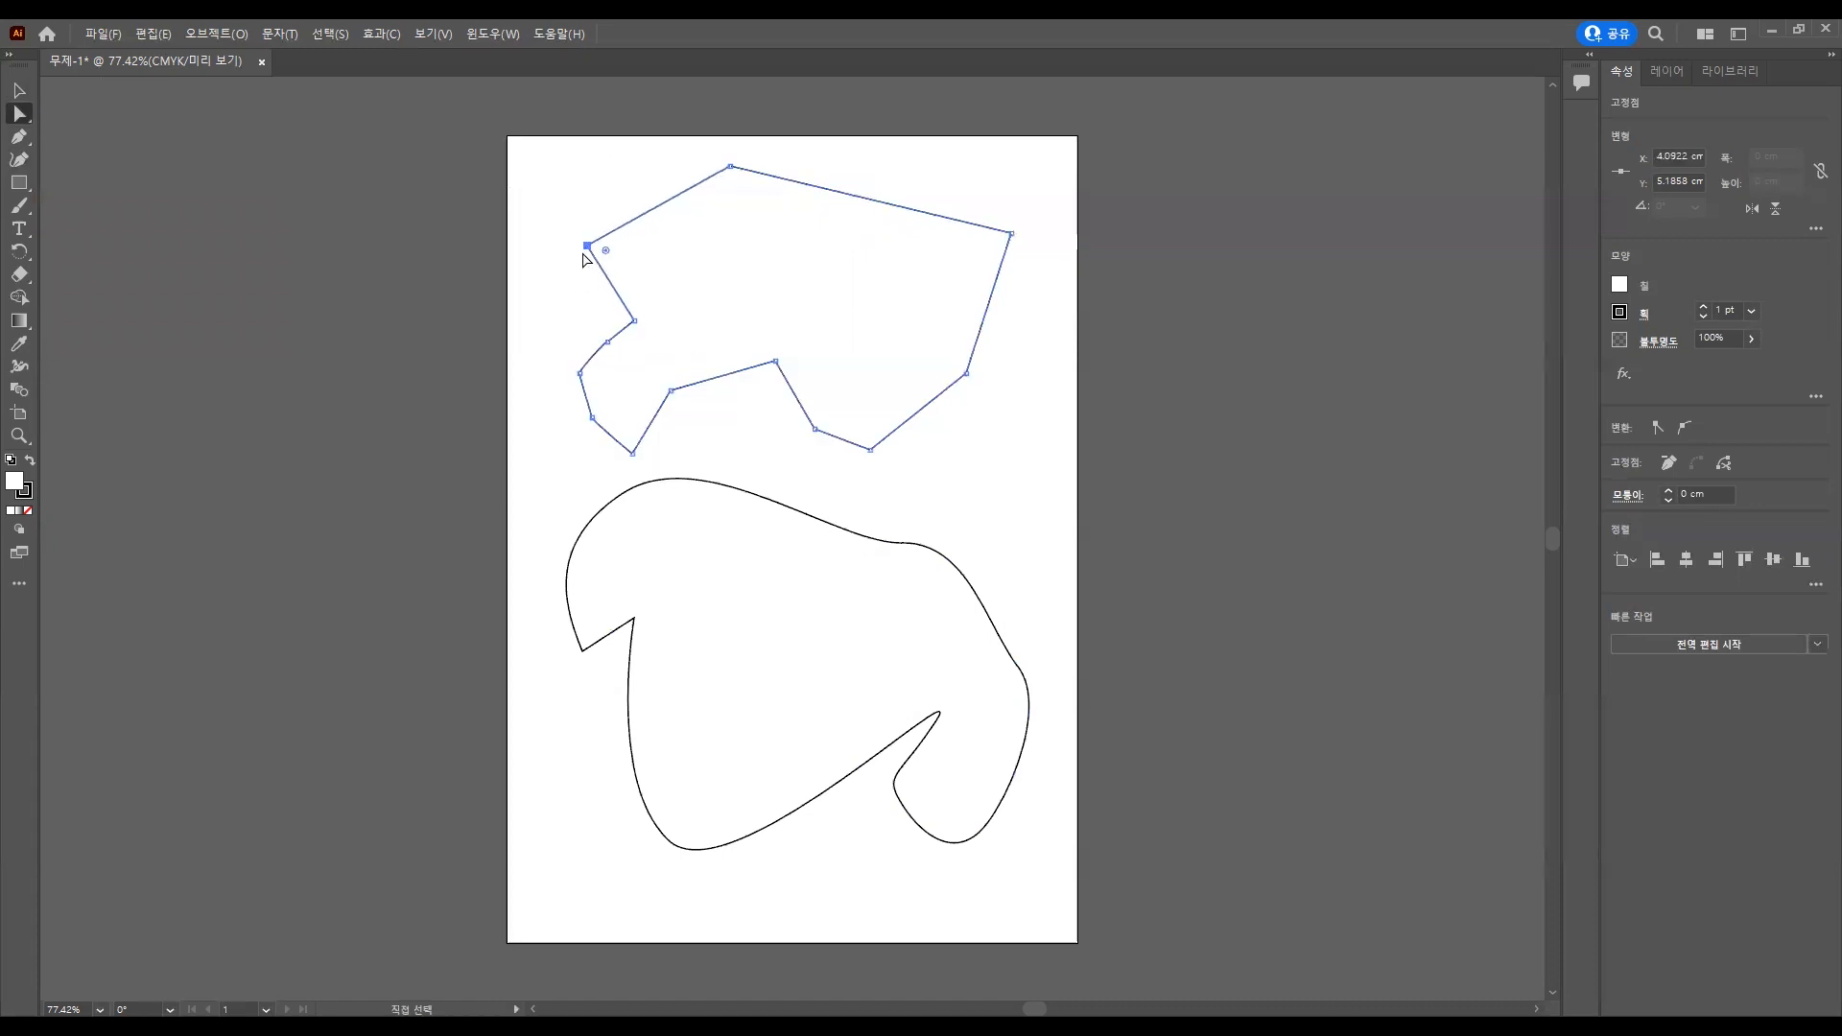
# Select both paths on the artboard and delete them.
pyautogui.click(19, 90)
pyautogui.click(393, 180)
pyautogui.moveTo(393, 180); pyautogui.dragTo(1310, 898)
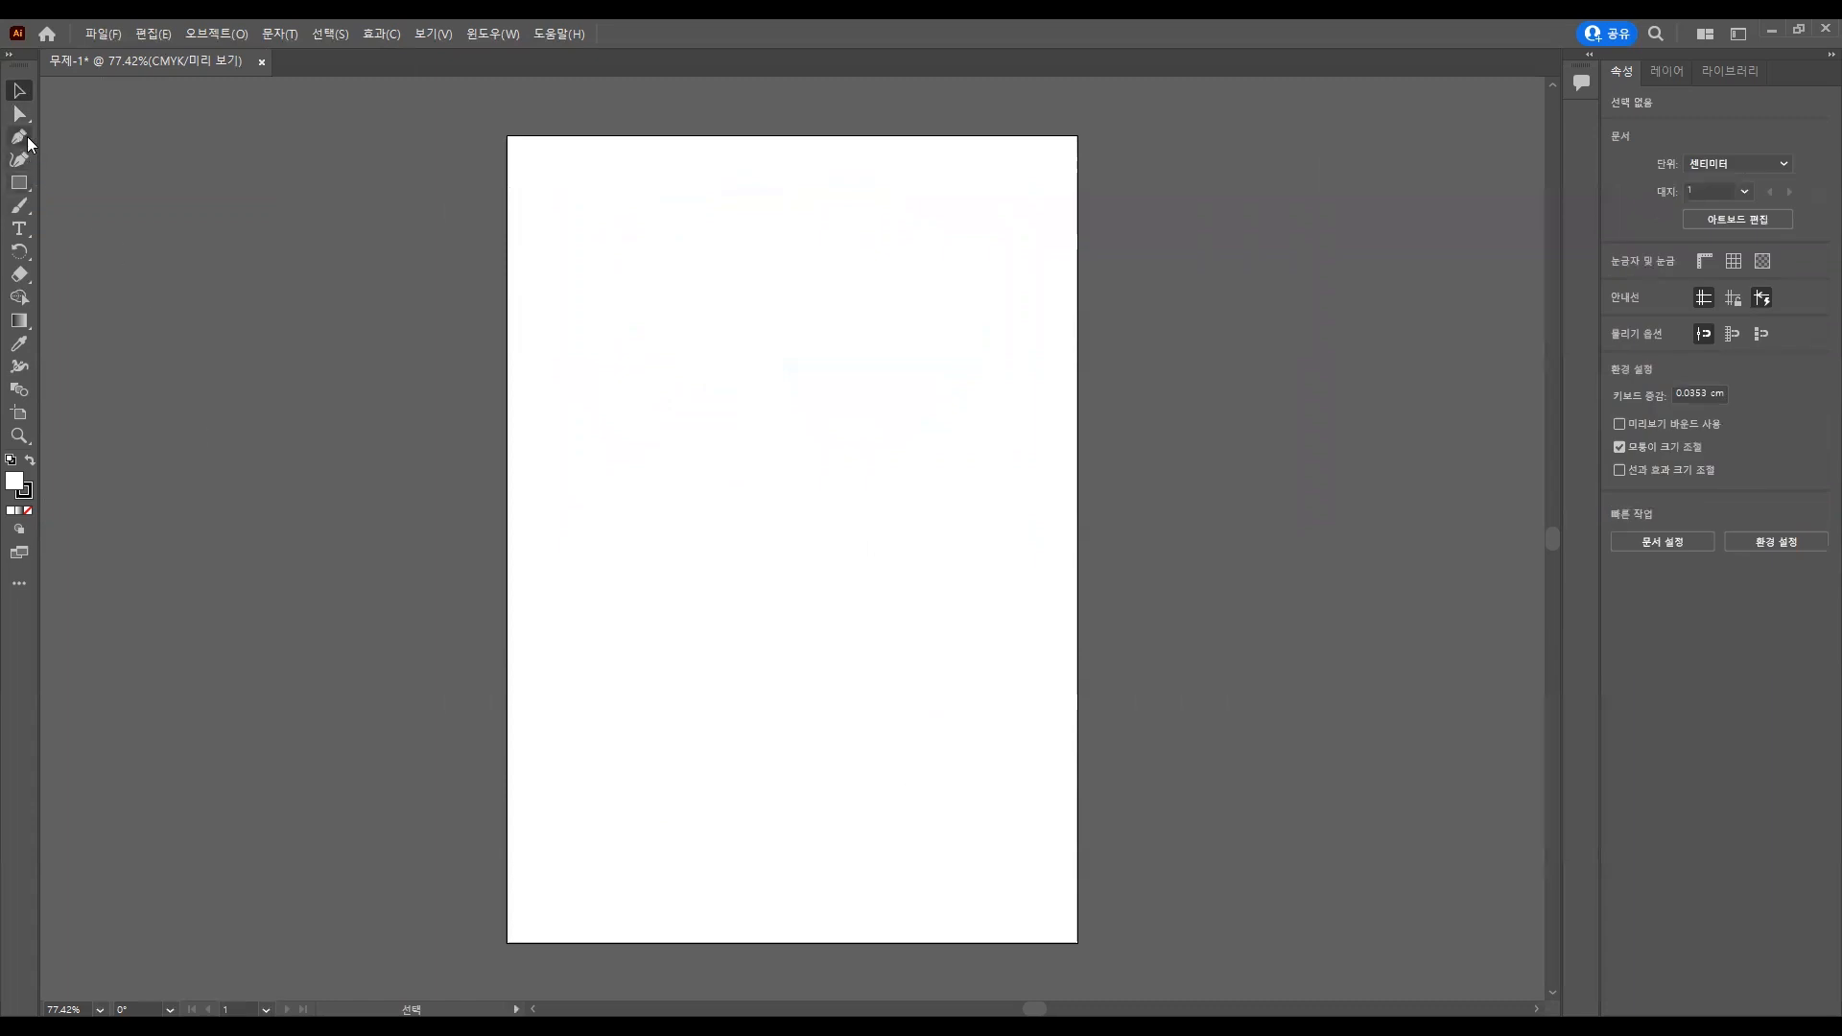
# Draw a square about 5.6 cm wide with the Rectangle tool in the upper part of the artboard.
pyautogui.moveTo(29, 142)
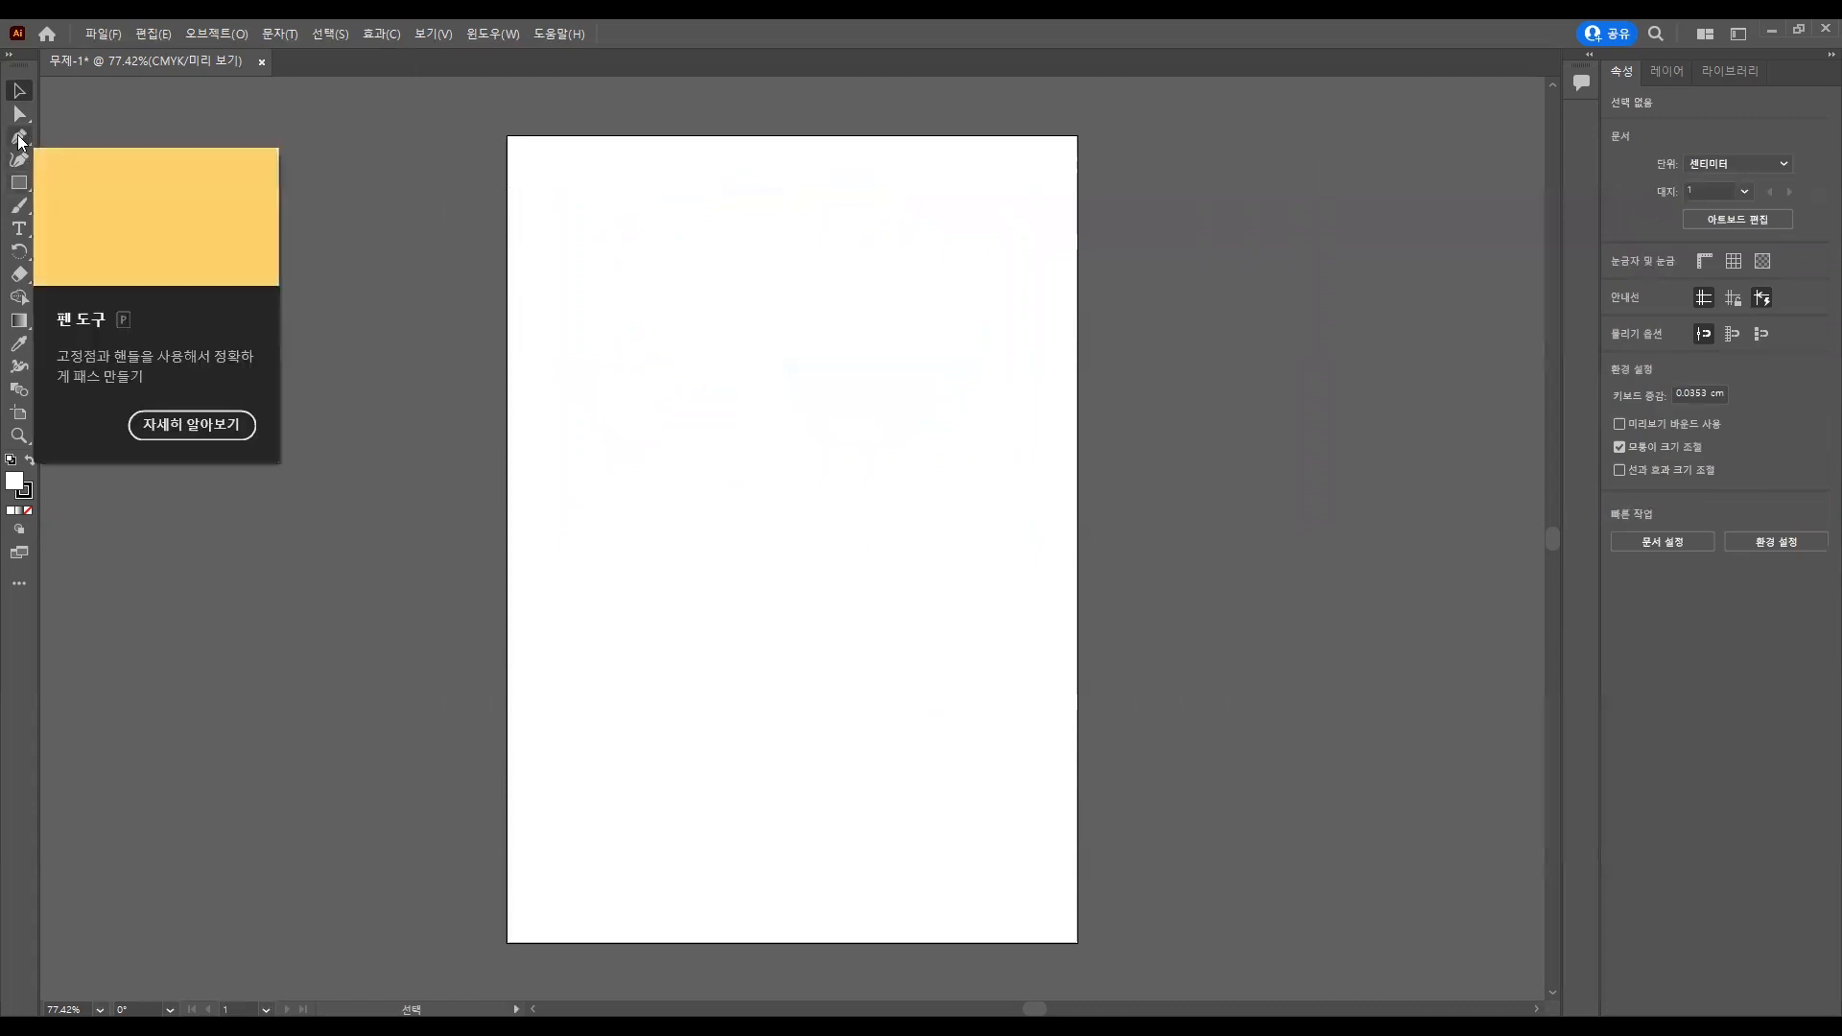
pyautogui.click(21, 183)
pyautogui.rightClick(28, 188)
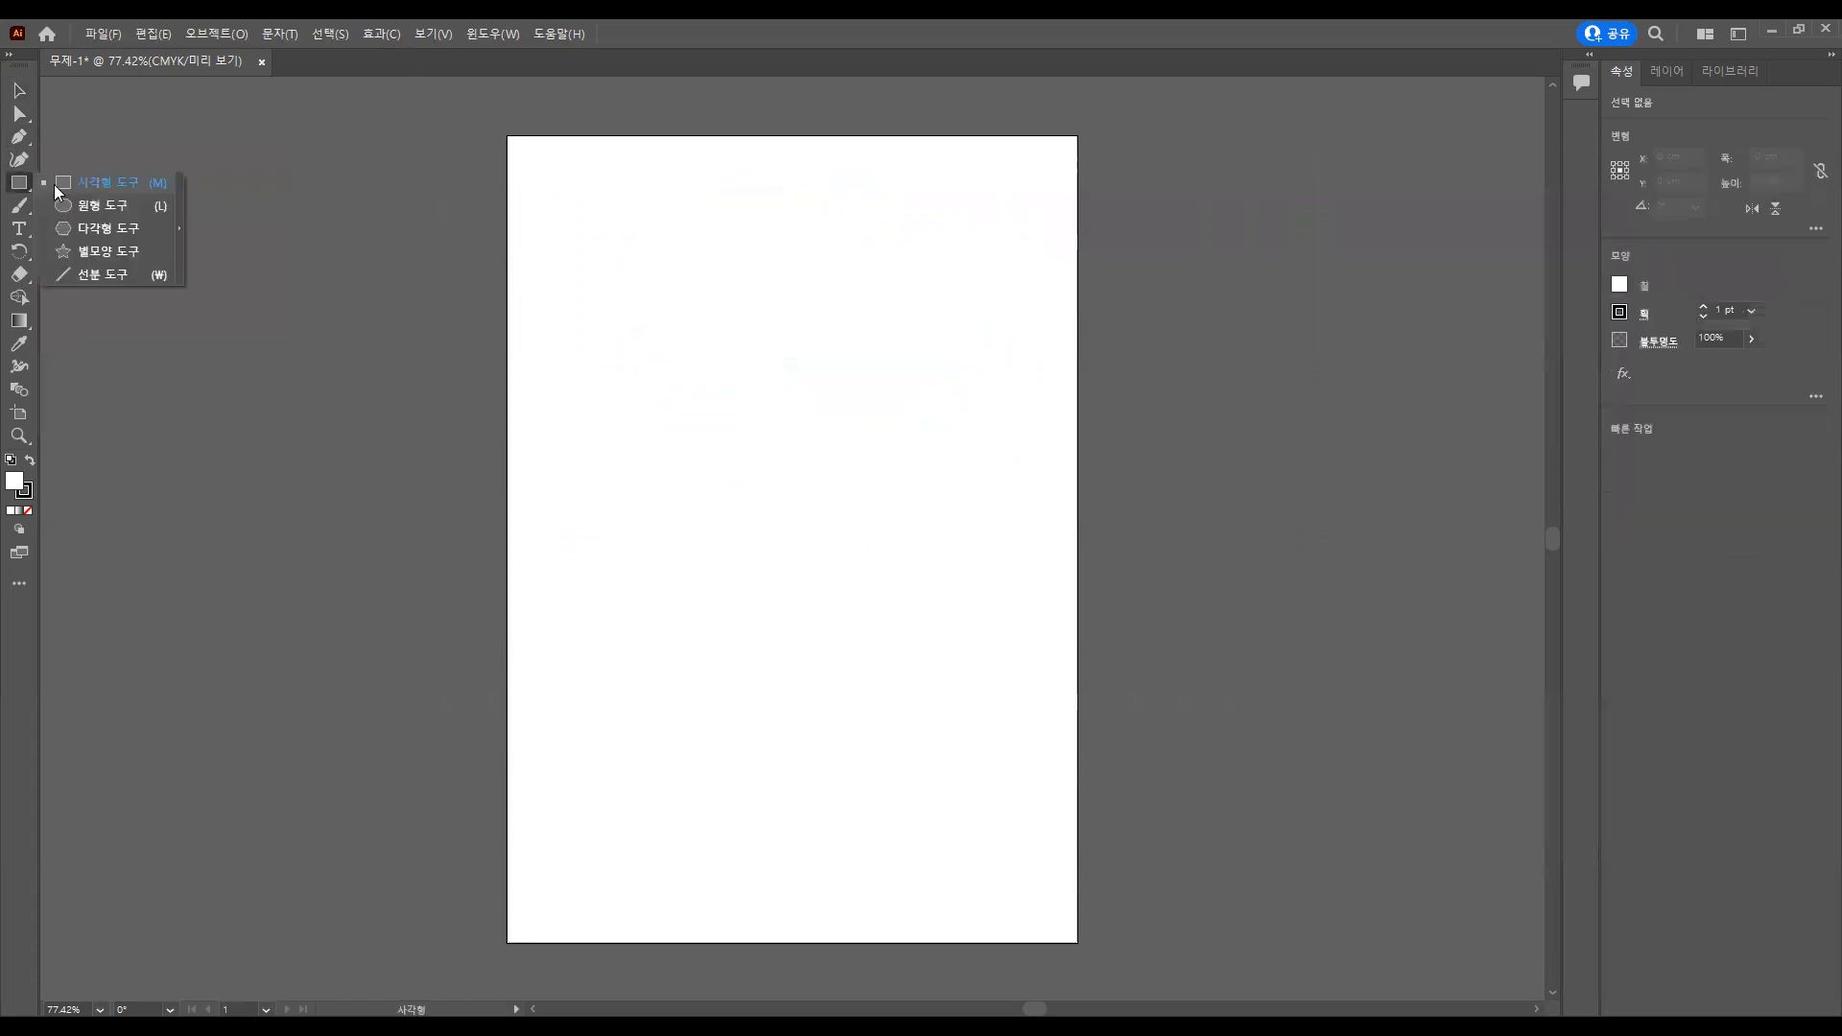
pyautogui.moveTo(622, 210); pyautogui.dragTo(774, 338)
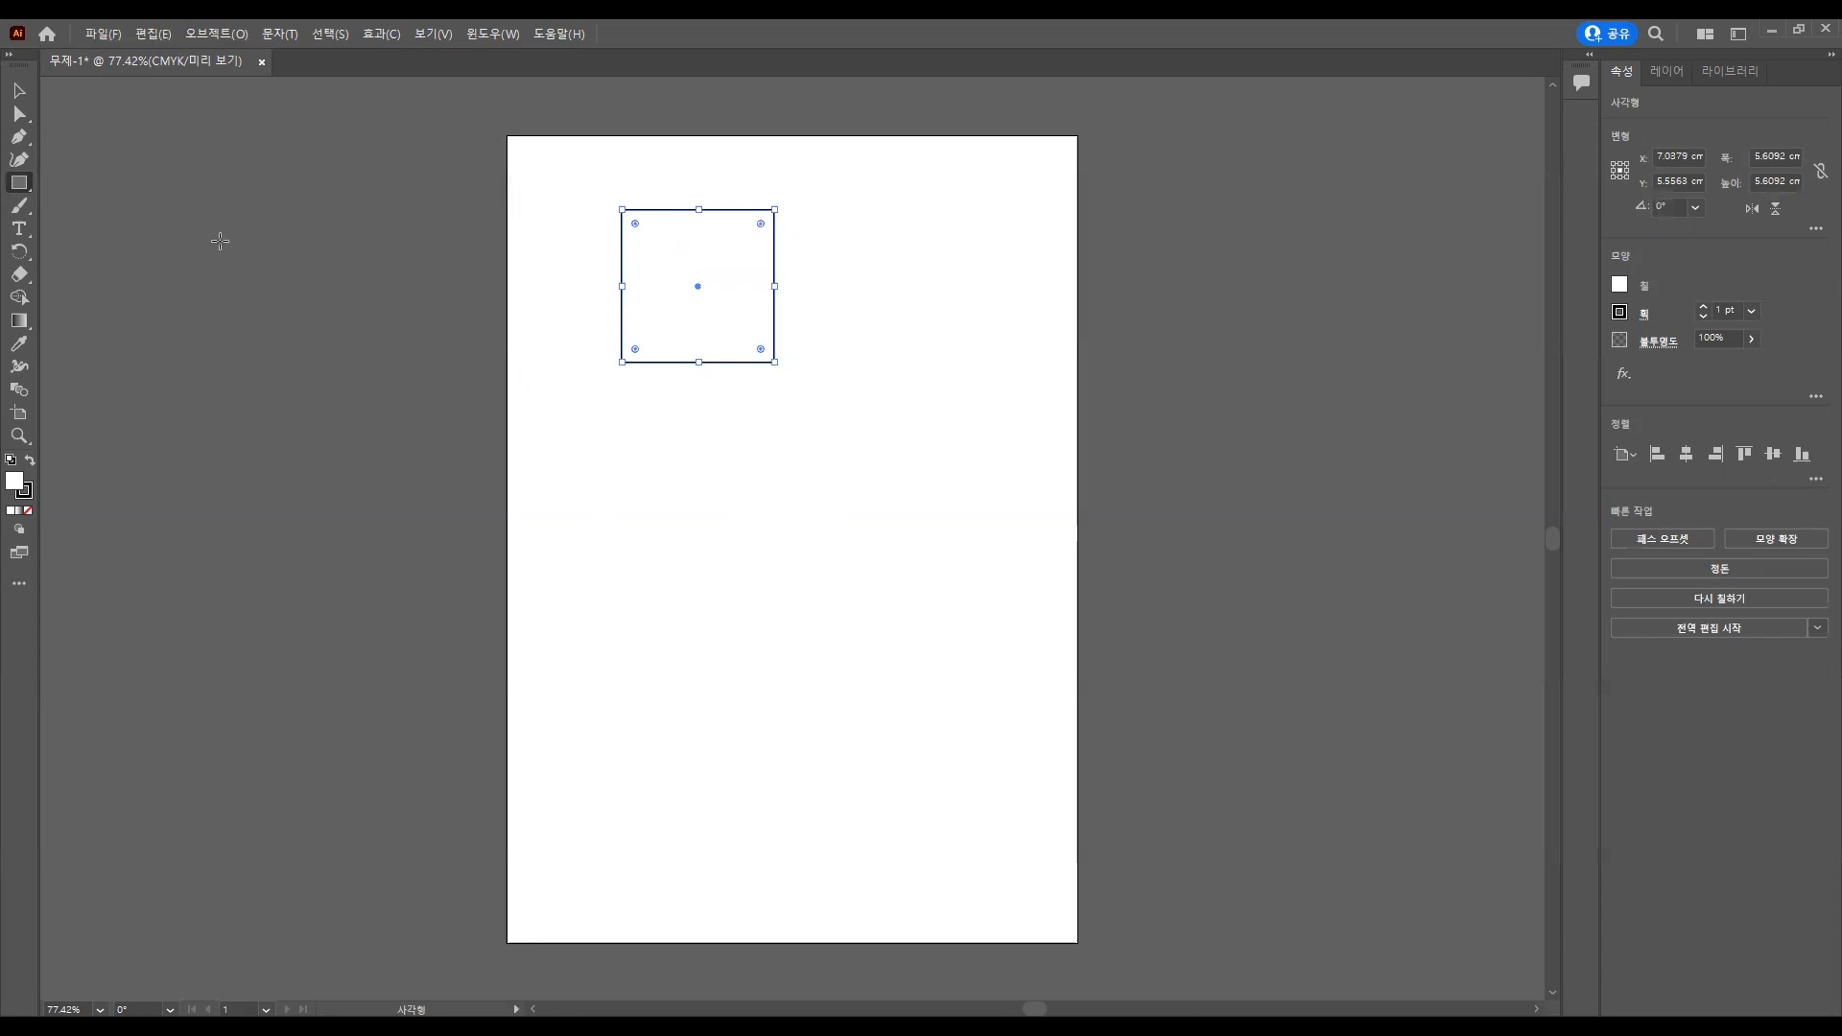
# Select the square and delete it from the artboard.
pyautogui.click(20, 91)
pyautogui.moveTo(831, 401); pyautogui.dragTo(558, 180)
pyautogui.click(559, 180)
# Draw a square about 7.5 cm wide in the upper part of the artboard and fill it with salmon pink F47D7D.
pyautogui.click(20, 183)
pyautogui.moveTo(614, 230)
pyautogui.mouseDown()
pyautogui.moveTo(729, 262)
pyautogui.moveTo(863, 383)
pyautogui.moveTo(670, 477)
pyautogui.moveTo(925, 354)
pyautogui.moveTo(753, 423)
pyautogui.moveTo(917, 522)
pyautogui.moveTo(843, 473)
pyautogui.moveTo(970, 416)
pyautogui.moveTo(814, 428)
pyautogui.moveTo(921, 432)
pyautogui.moveTo(892, 428)
pyautogui.moveTo(884, 464)
pyautogui.moveTo(776, 329)
pyautogui.moveTo(826, 428)
pyautogui.moveTo(797, 375)
pyautogui.moveTo(816, 410)
pyautogui.mouseUp()
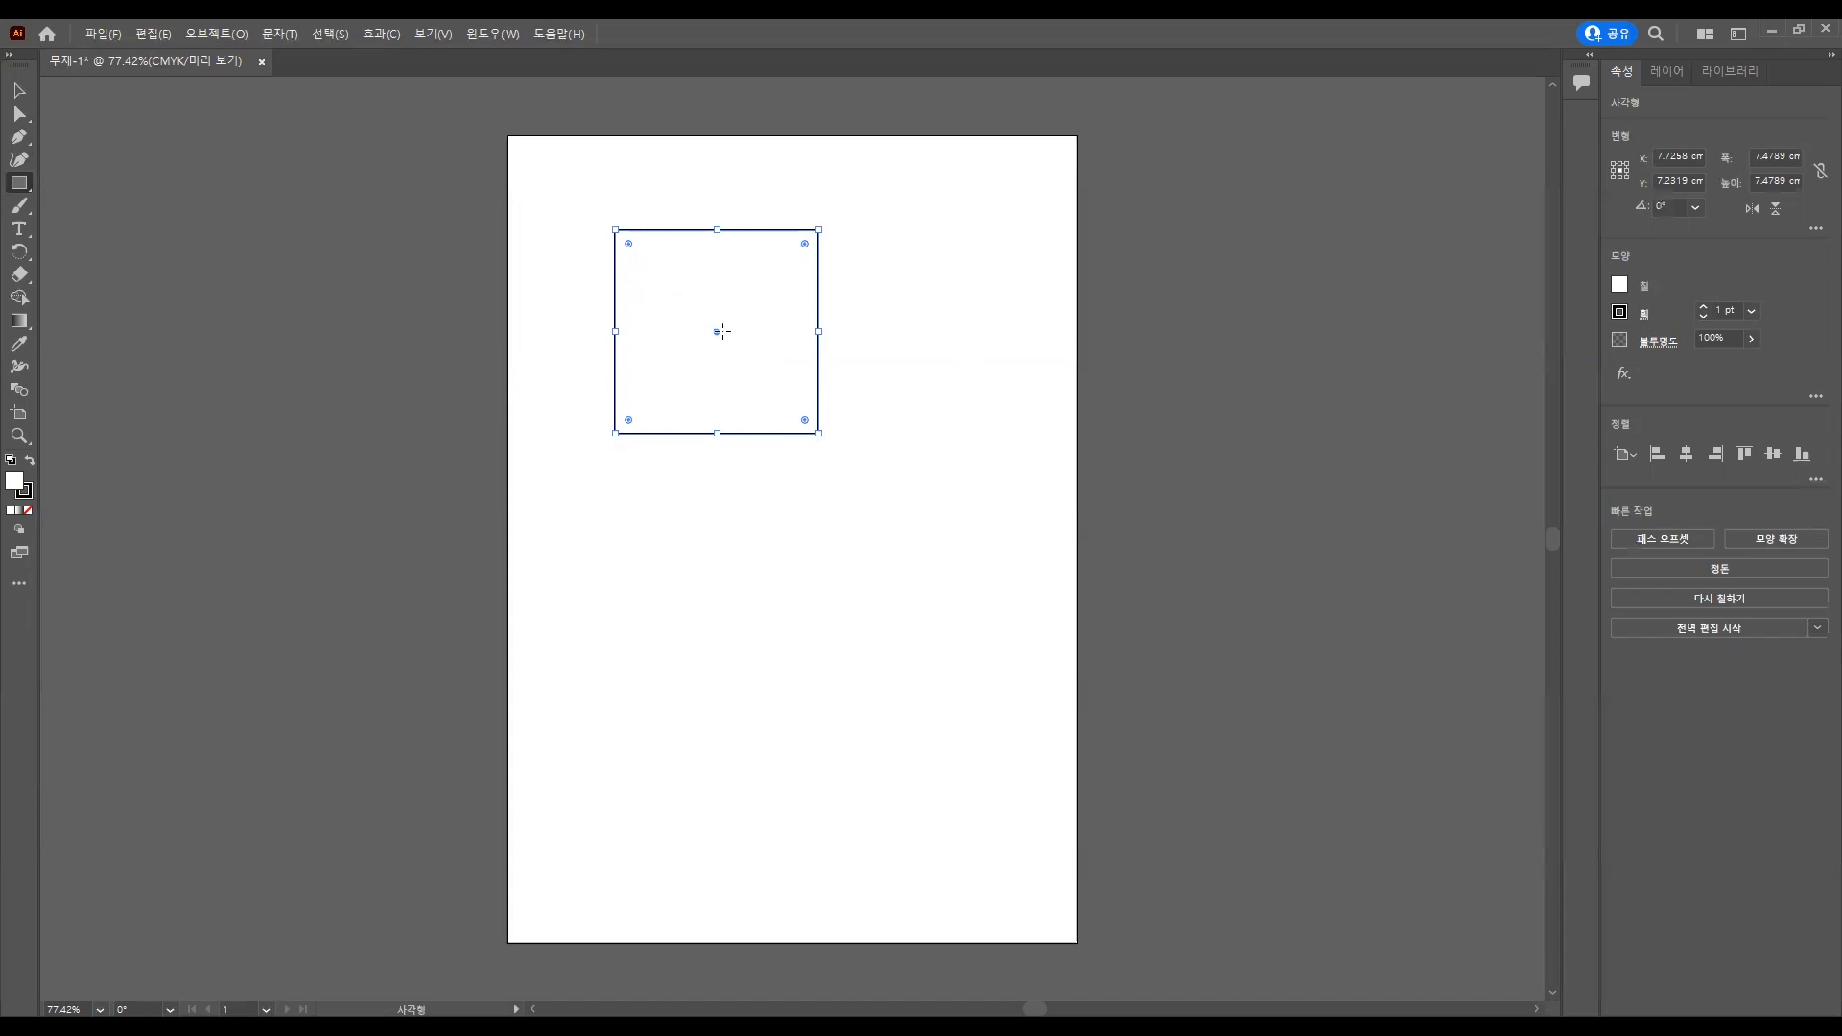
pyautogui.doubleClick(13, 482)
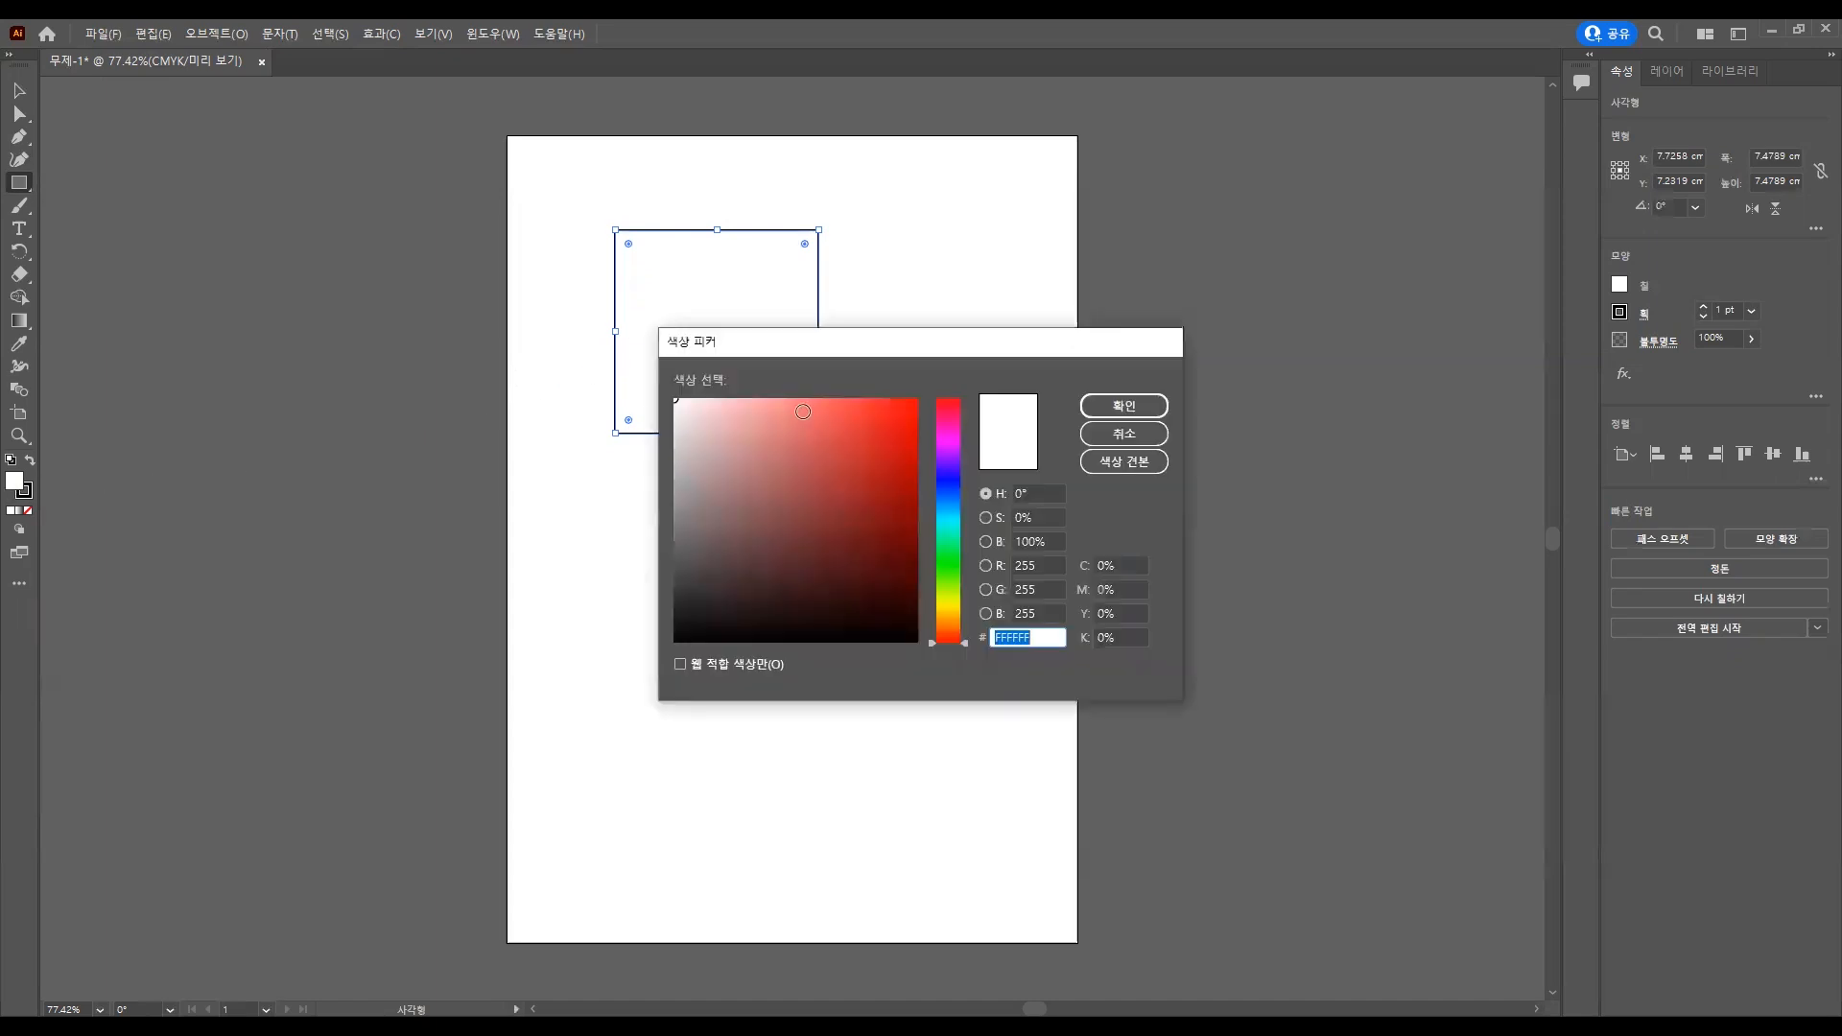
pyautogui.click(793, 409)
pyautogui.click(1124, 406)
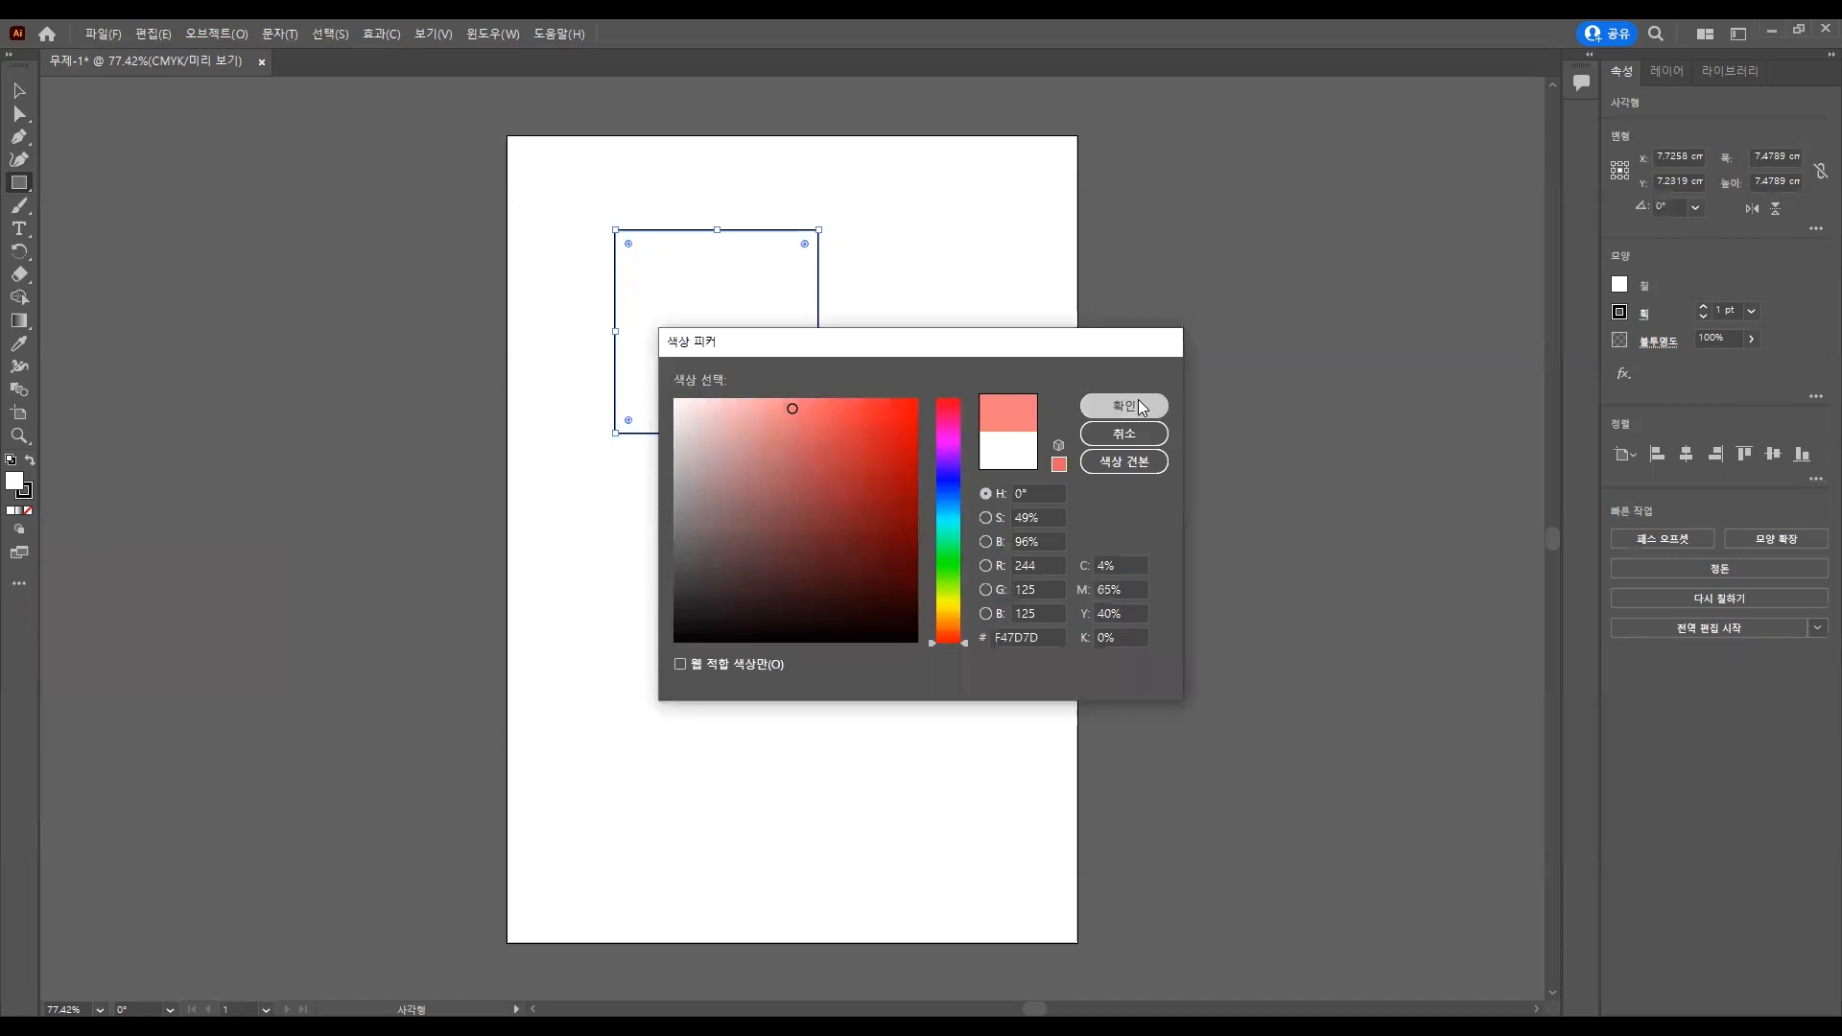
# Move the pink square slightly up and left on the artboard and deselect it.
pyautogui.click(19, 92)
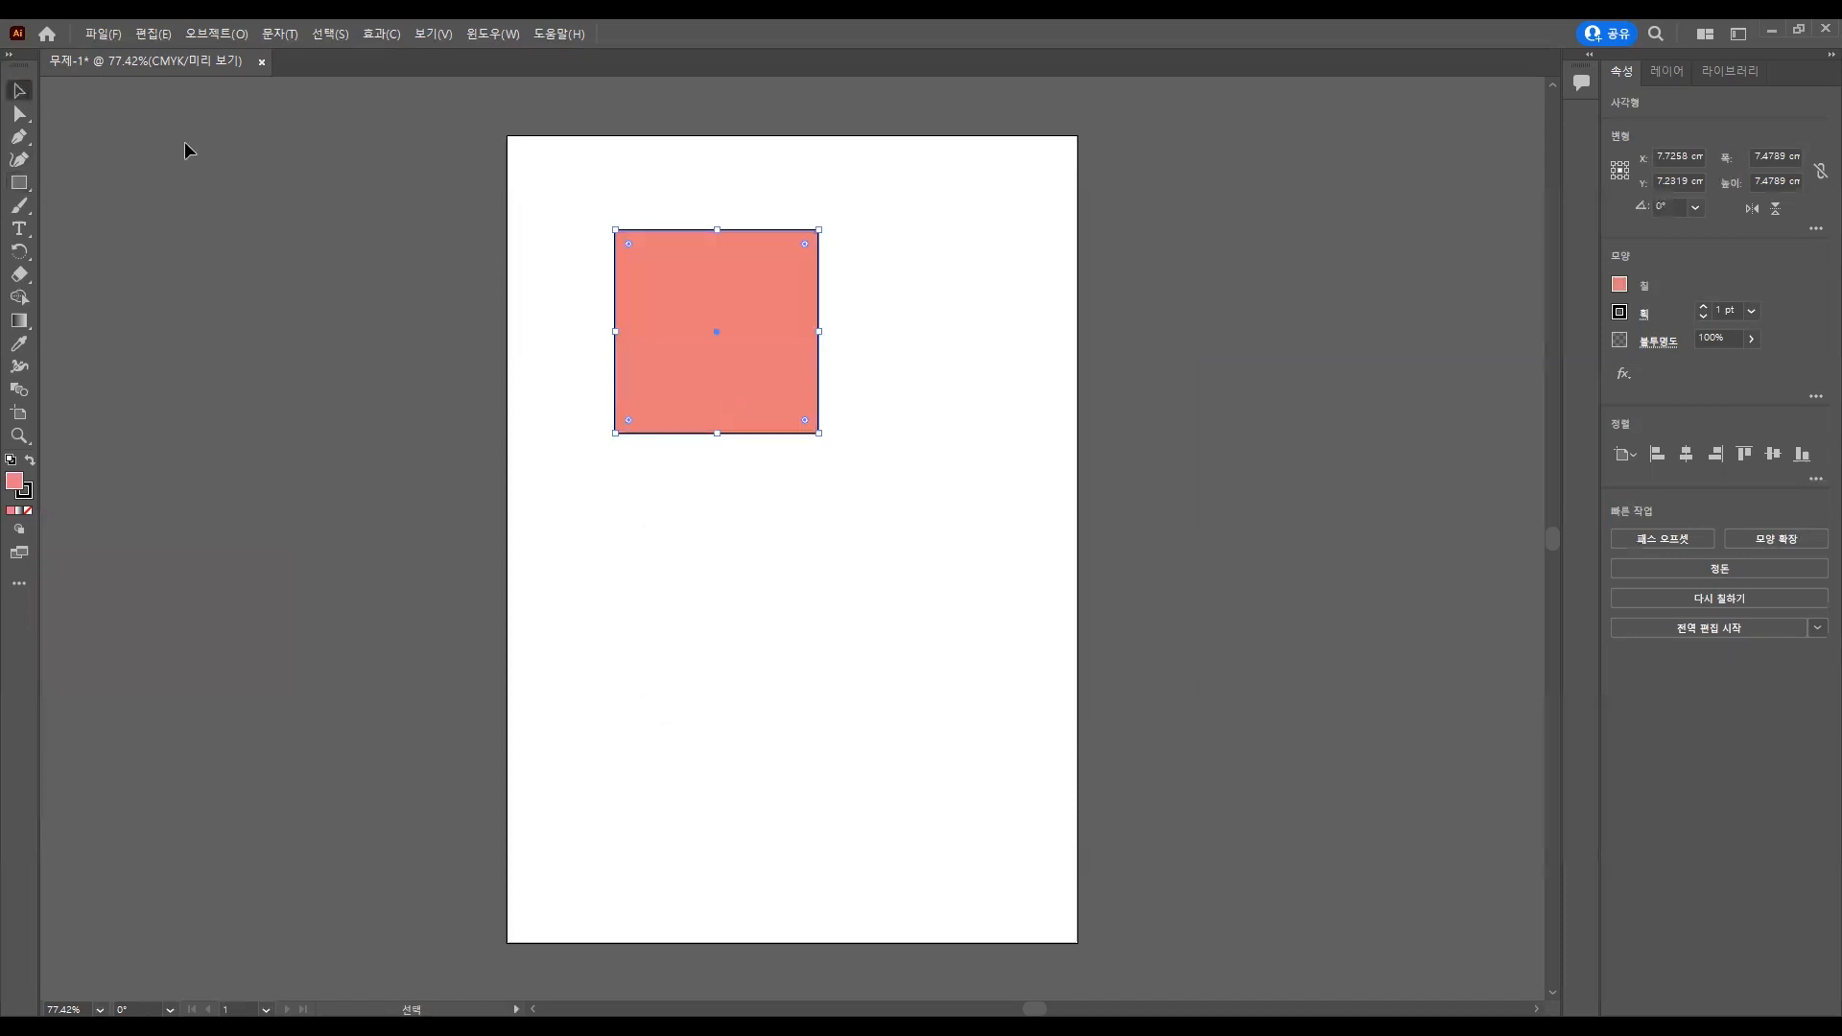
pyautogui.click(545, 245)
pyautogui.click(712, 378)
pyautogui.moveTo(670, 355); pyautogui.dragTo(661, 348)
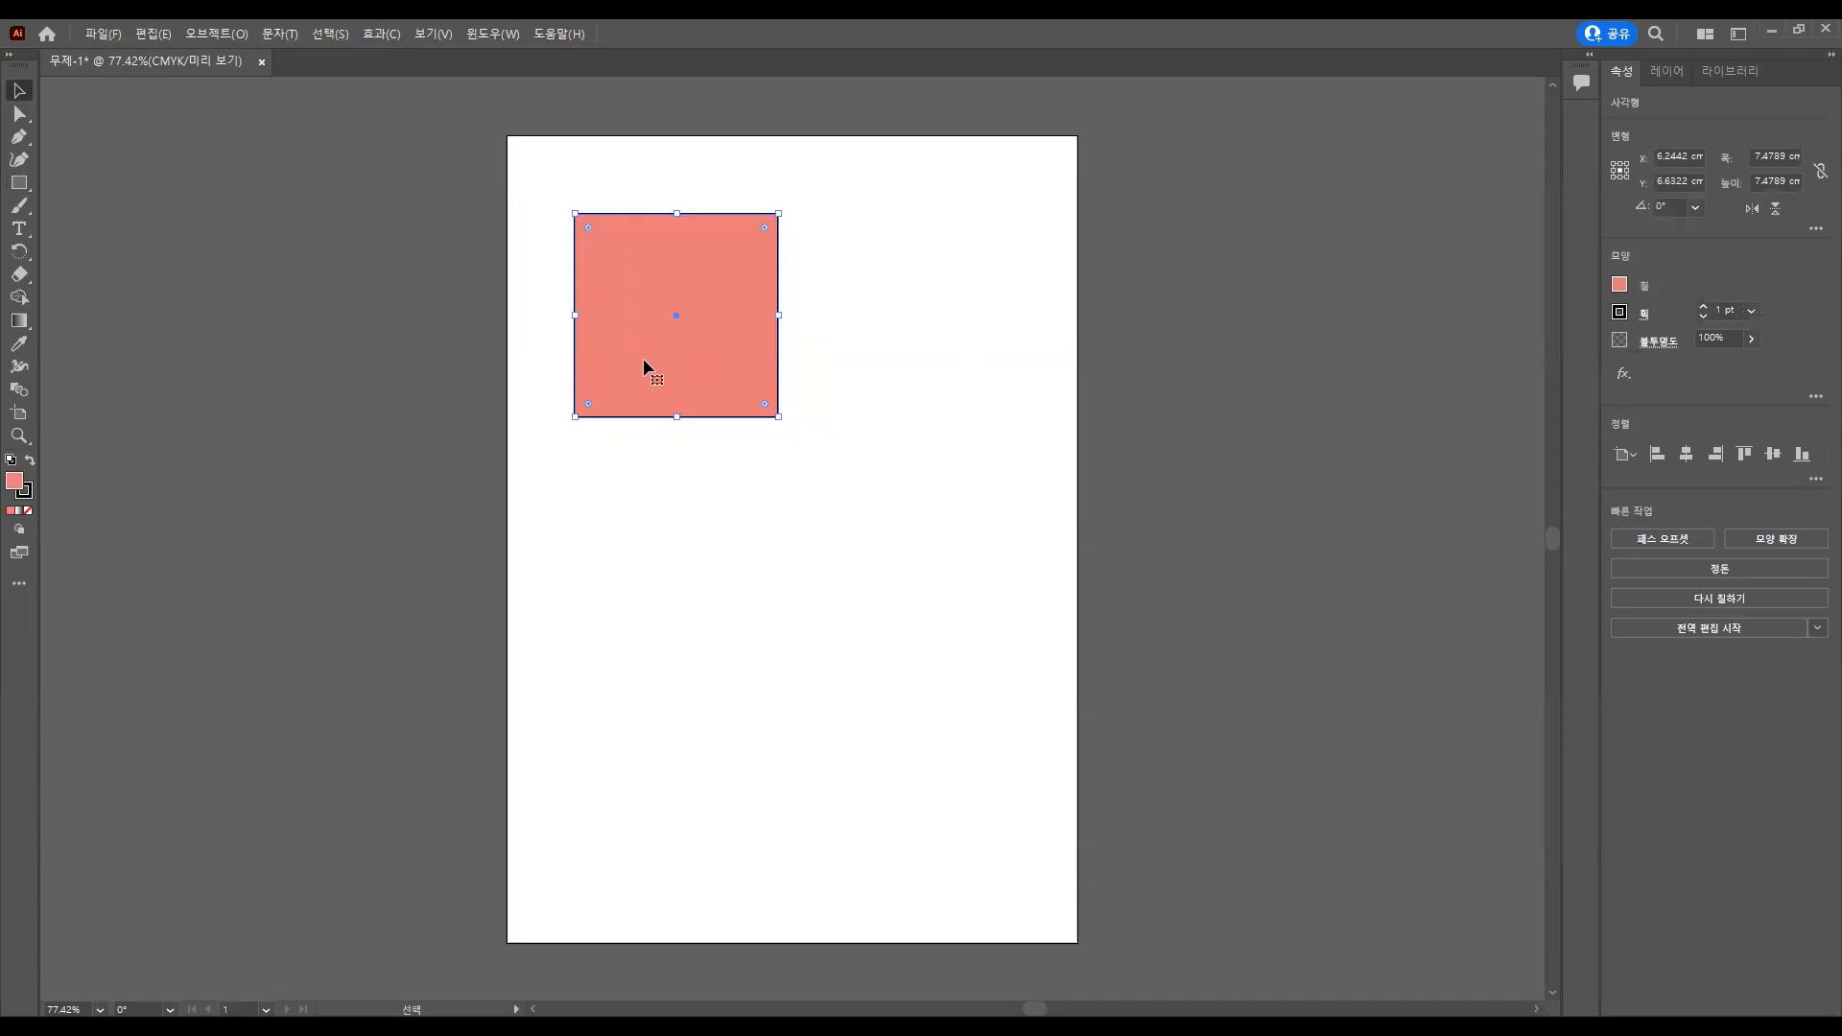
pyautogui.click(682, 503)
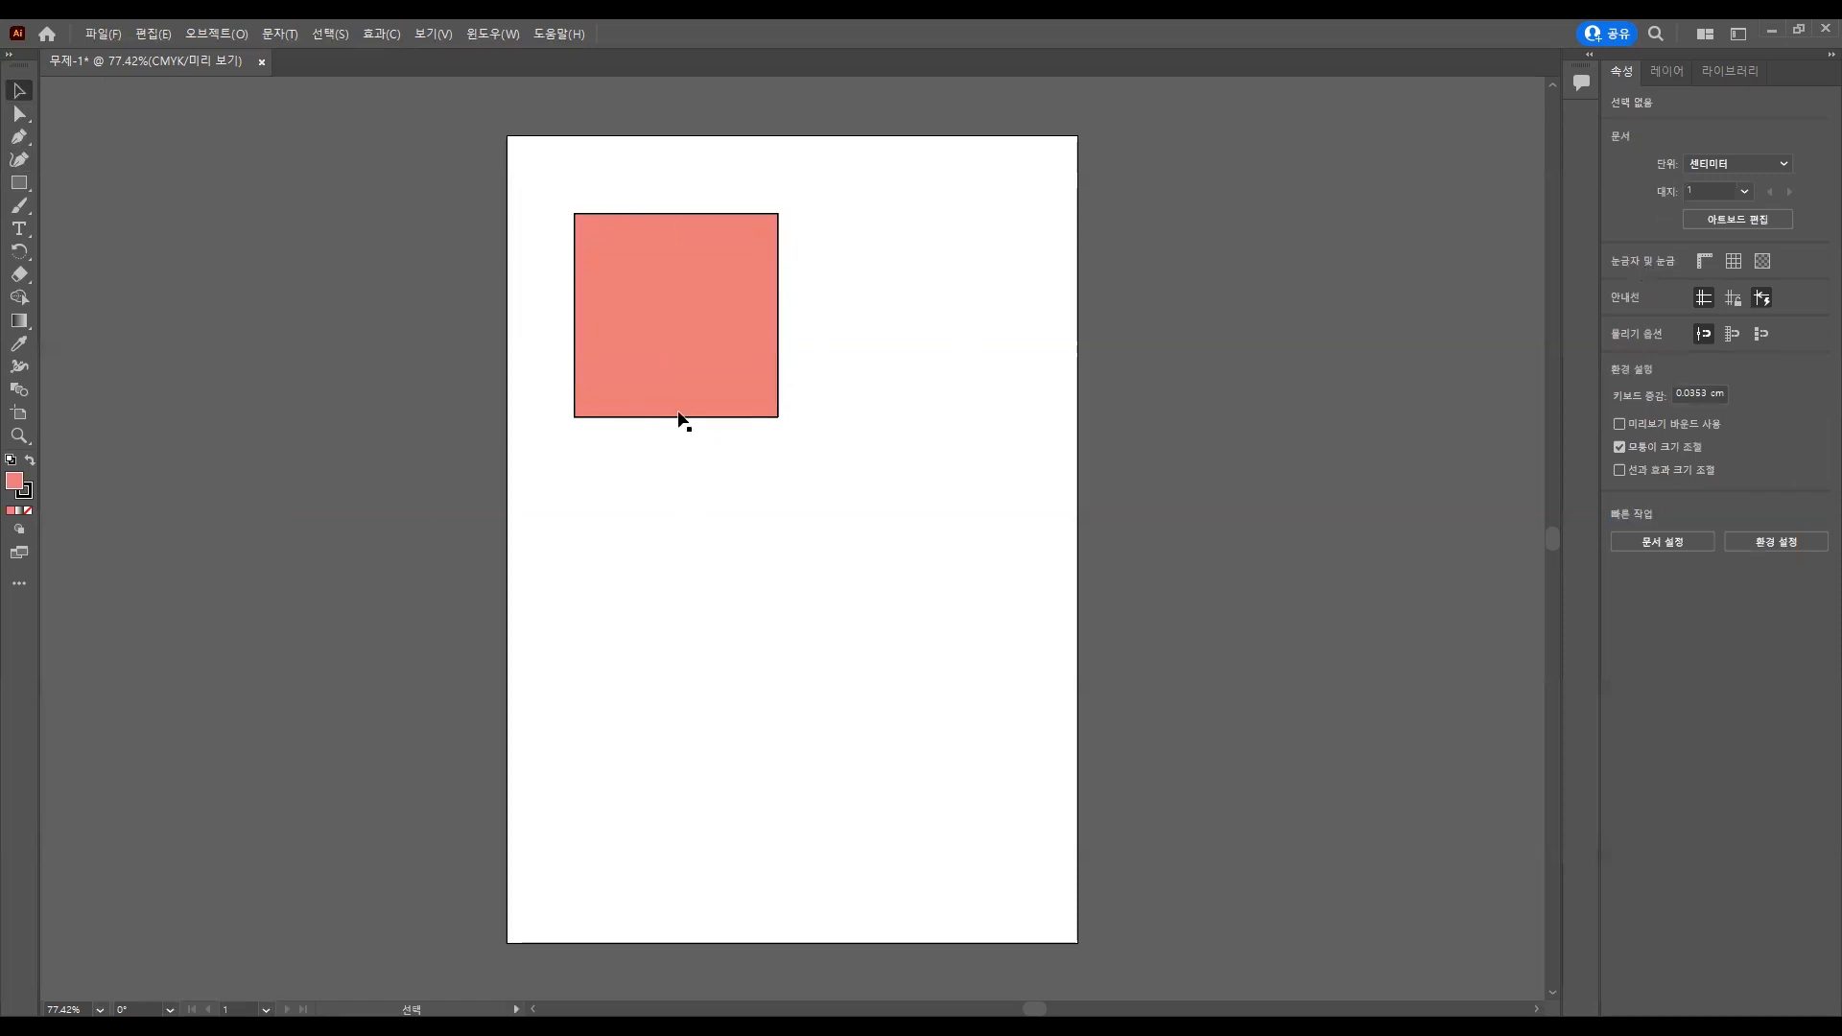
# Draw a square about 6.8 cm wide overlapping the pink square's lower right corner and fill it with a soft blue.
pyautogui.click(19, 182)
pyautogui.moveTo(713, 341); pyautogui.dragTo(899, 527)
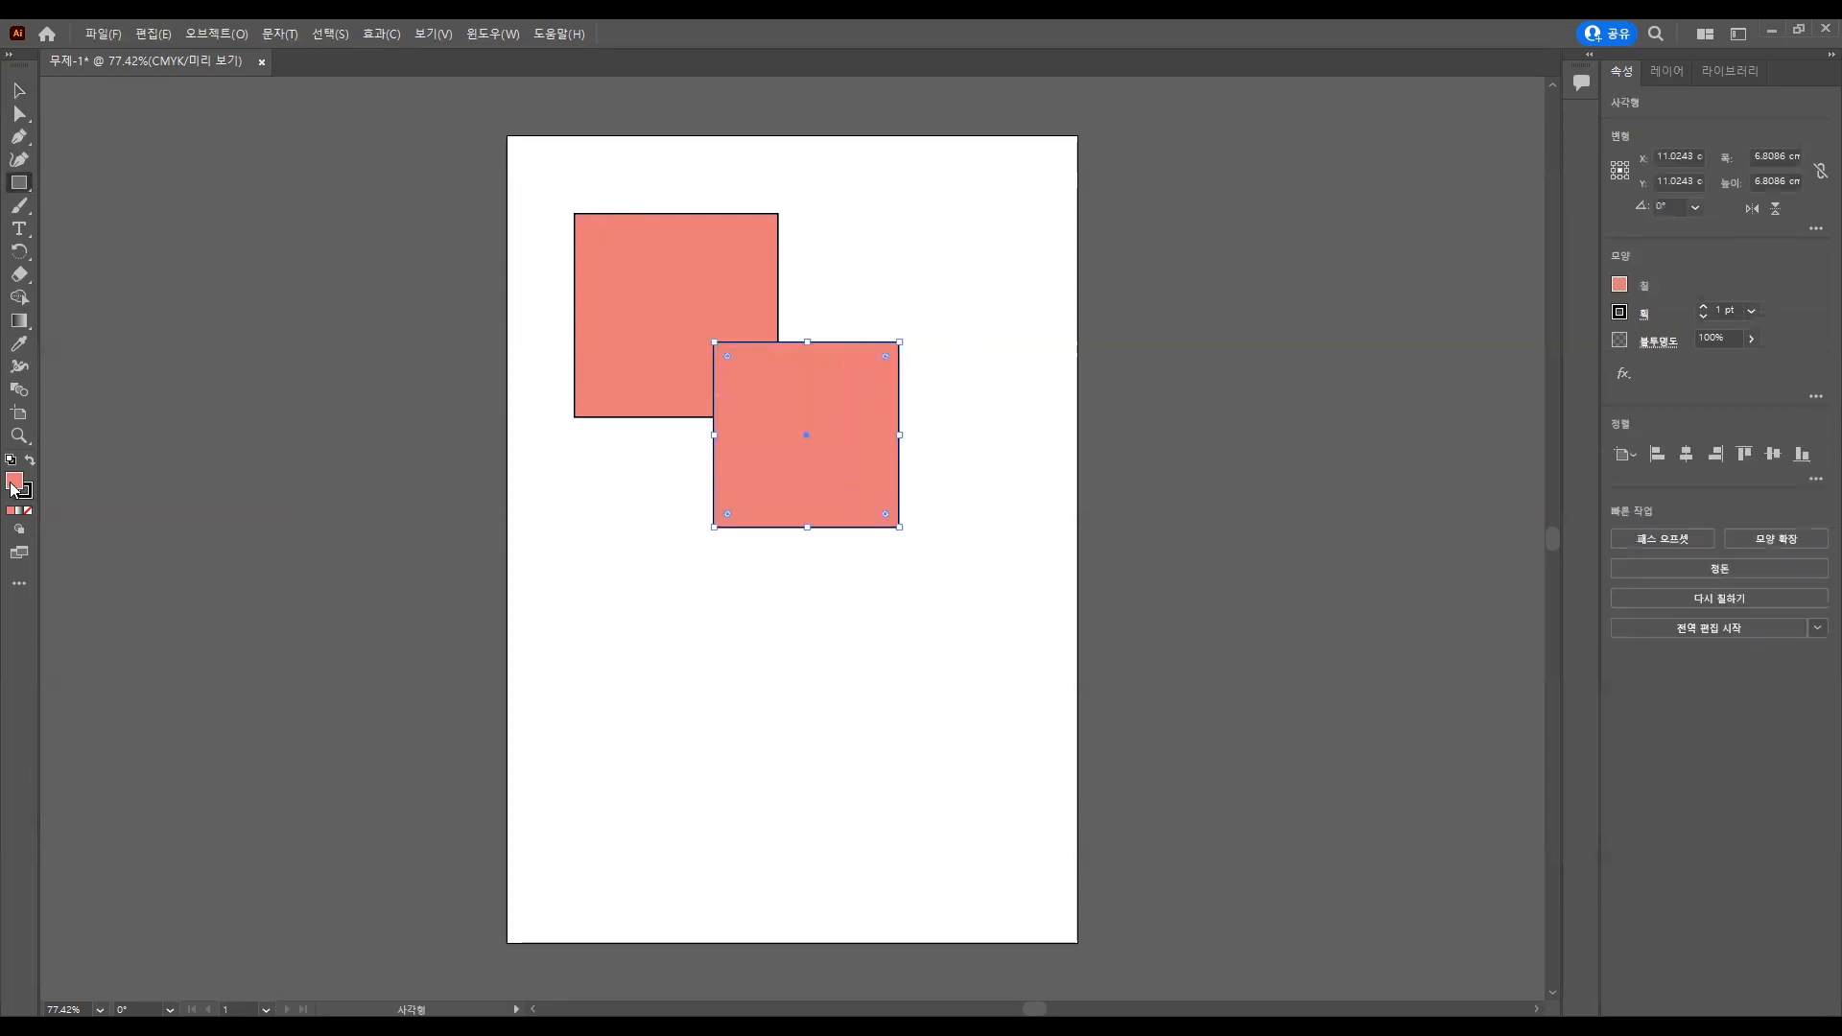
pyautogui.click(948, 486)
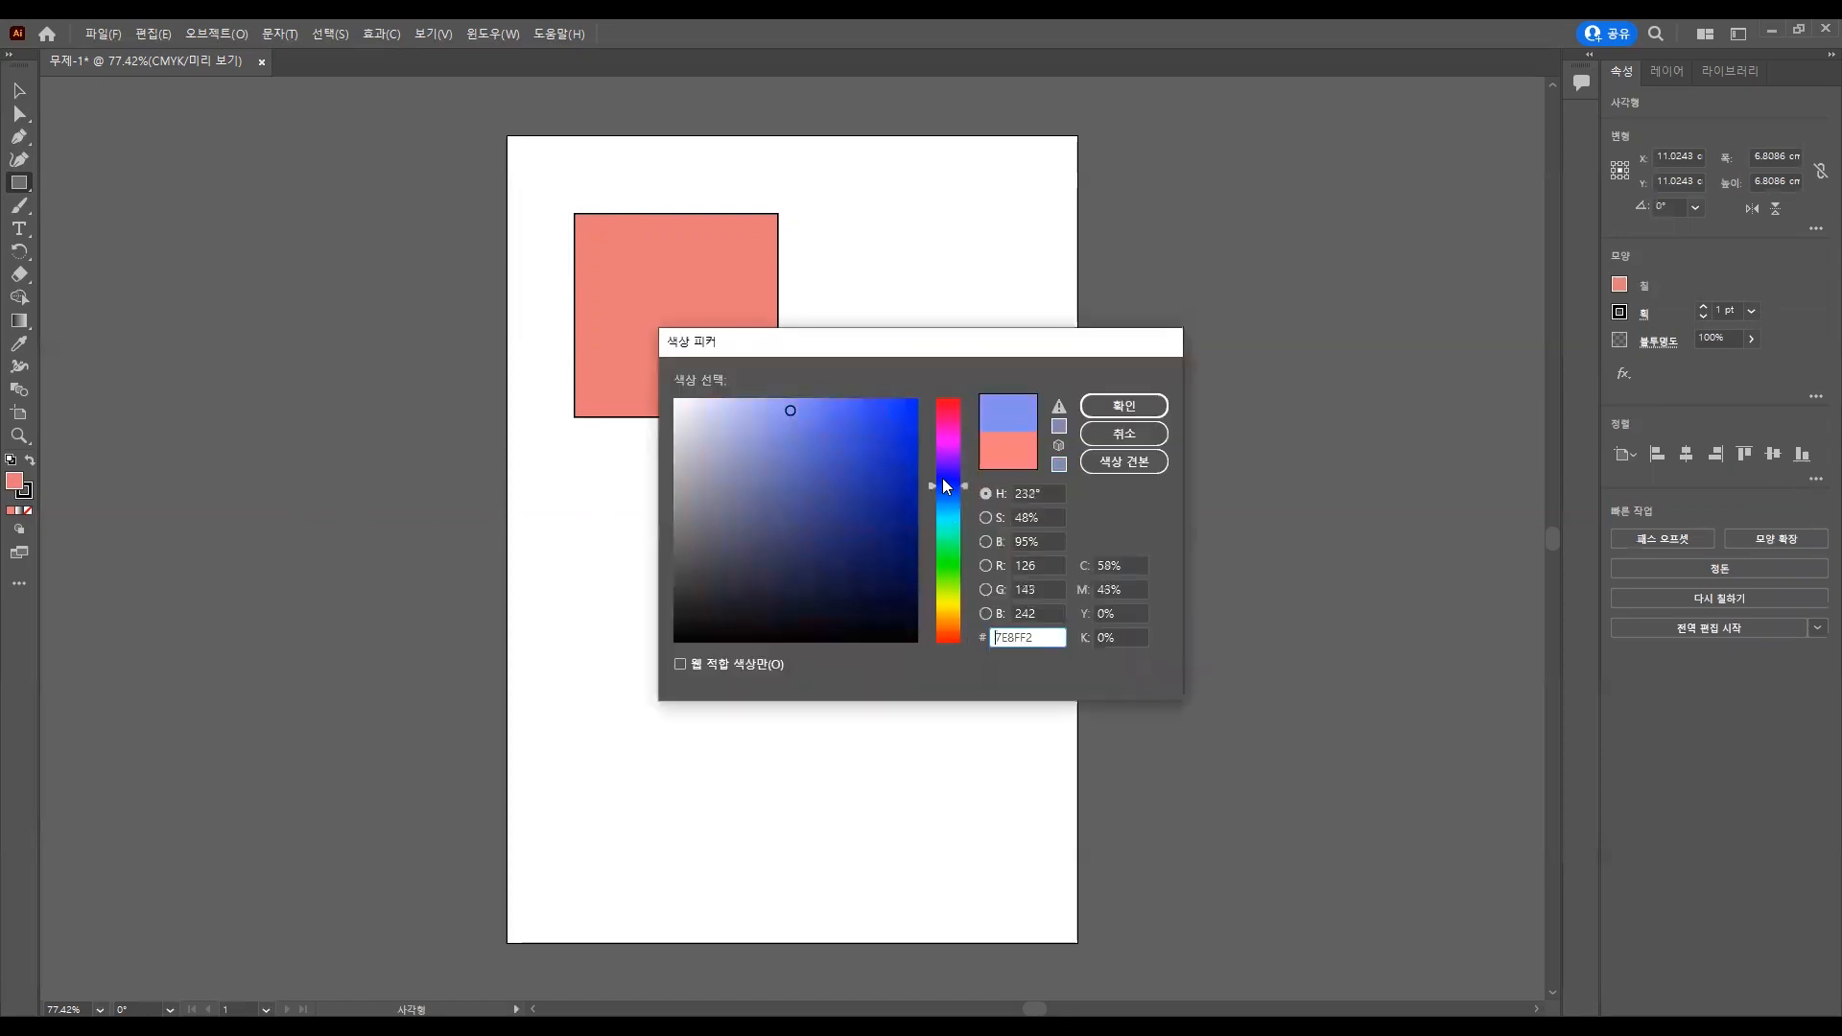
pyautogui.click(797, 404)
pyautogui.click(1100, 408)
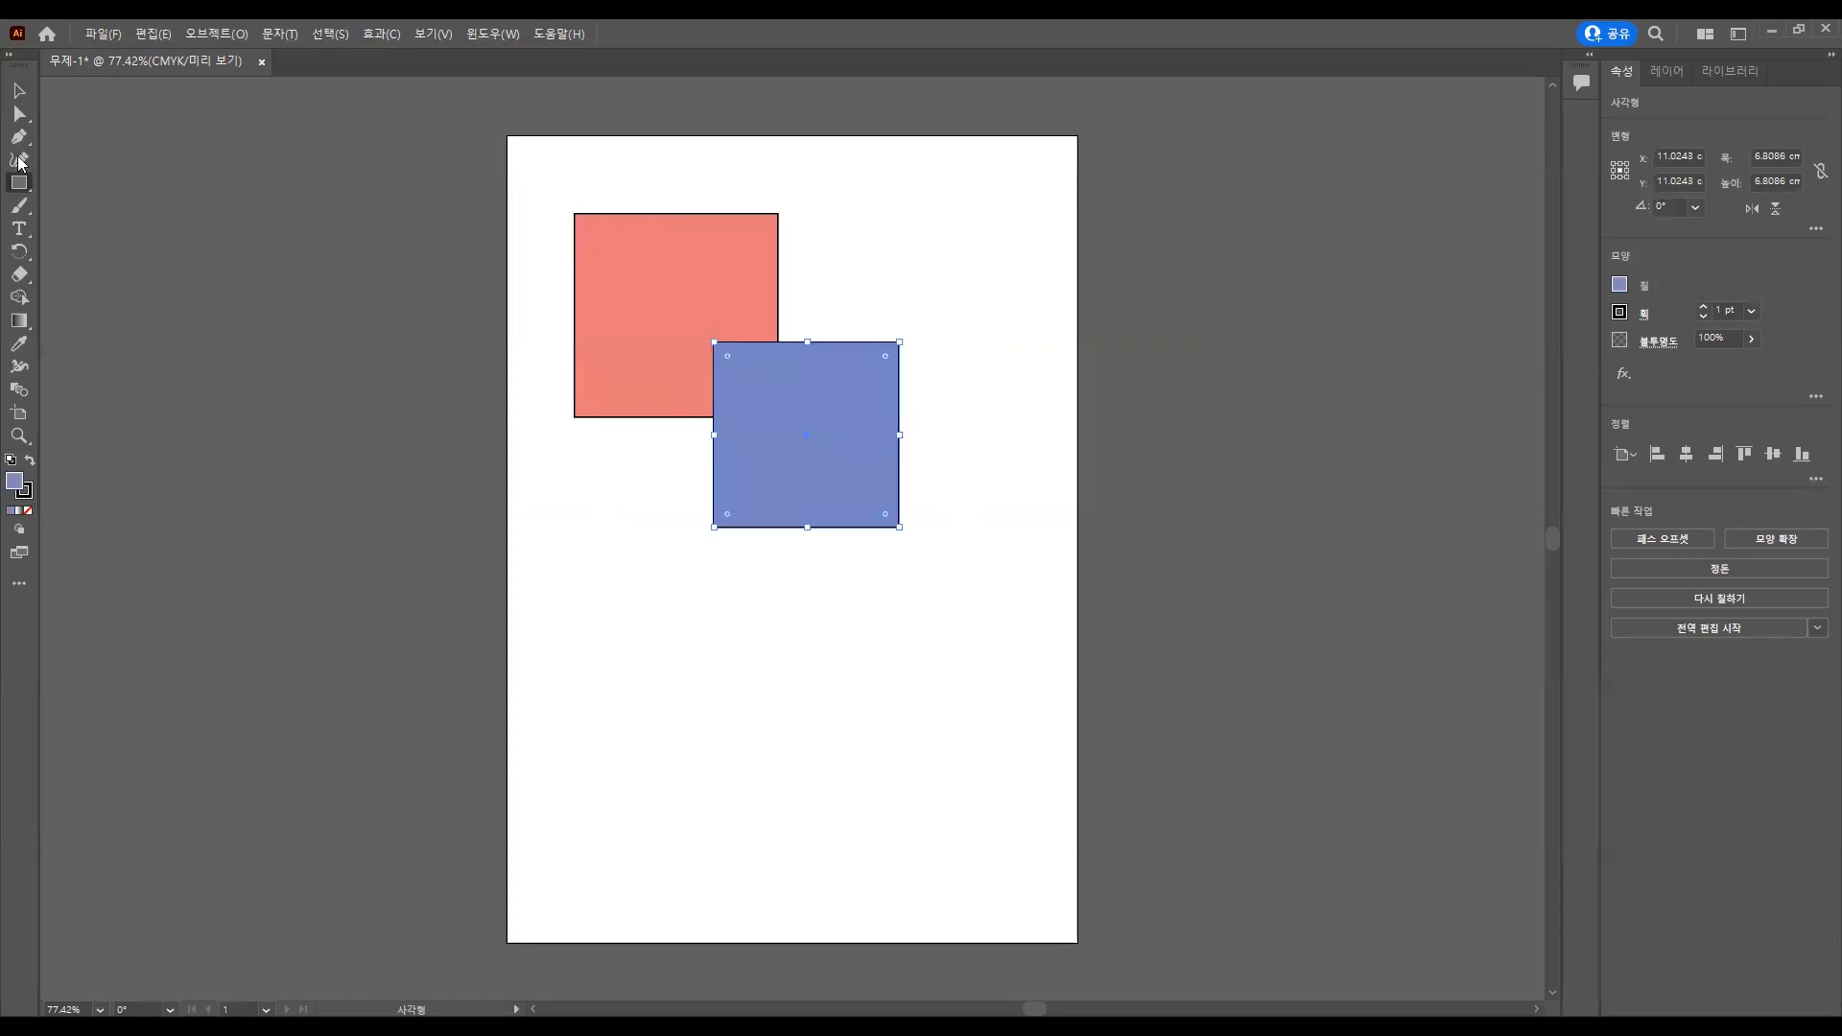
# Move the blue square slightly to the right so that it still overlaps the pink square.
pyautogui.click(20, 91)
pyautogui.click(662, 597)
pyautogui.moveTo(777, 487)
pyautogui.mouseDown()
pyautogui.moveTo(807, 487)
pyautogui.moveTo(788, 487)
pyautogui.mouseUp()
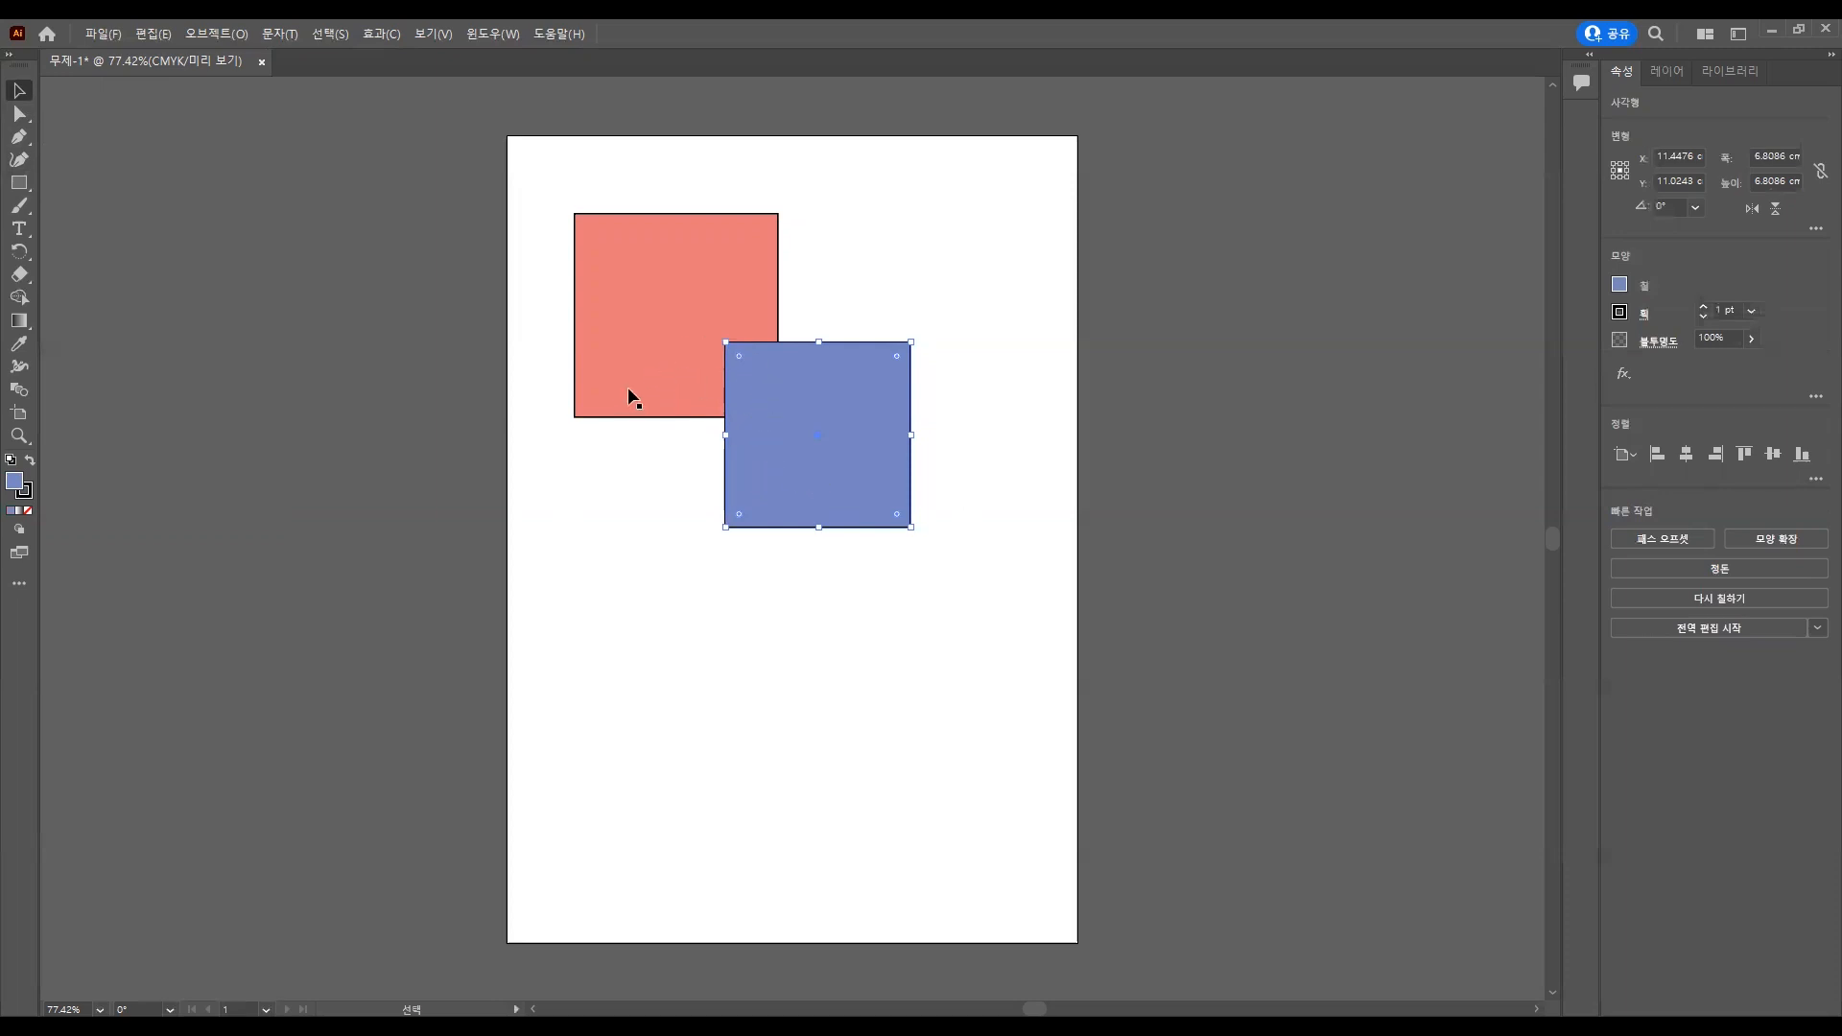
# Send the blue square one level backward behind the pink square.
pyautogui.rightClick(788, 450)
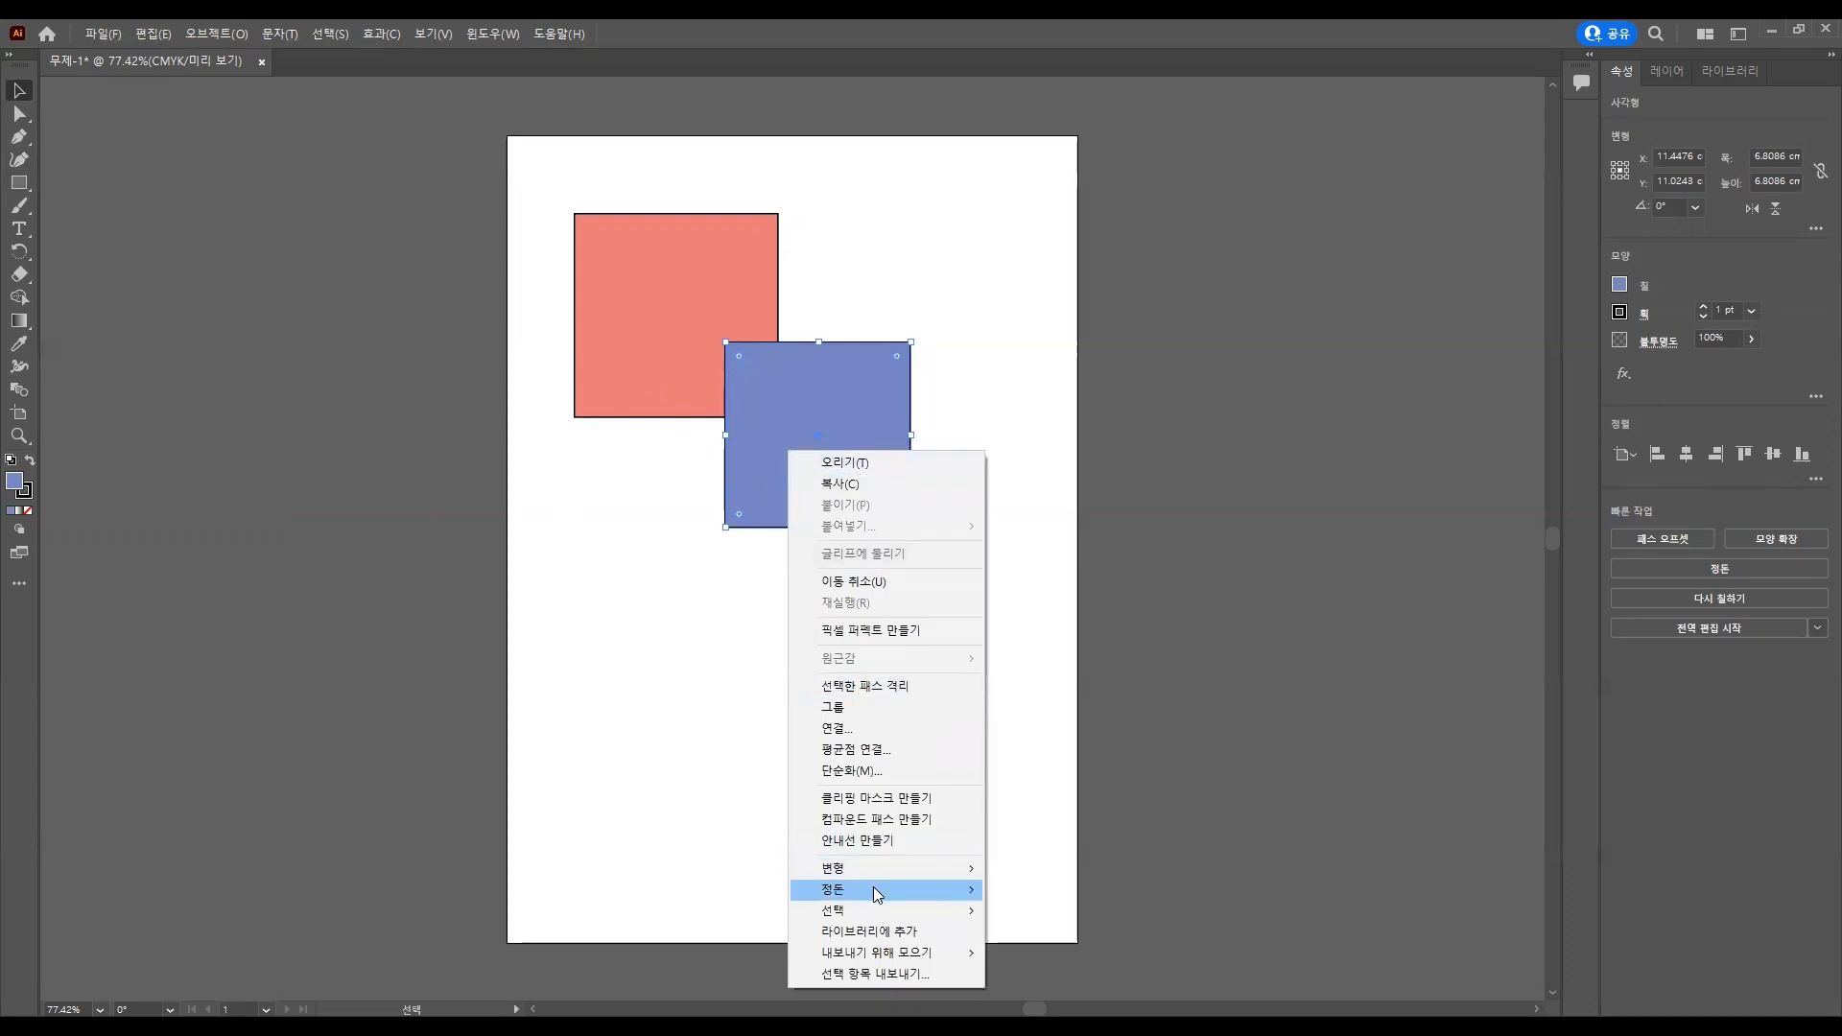
pyautogui.moveTo(877, 895)
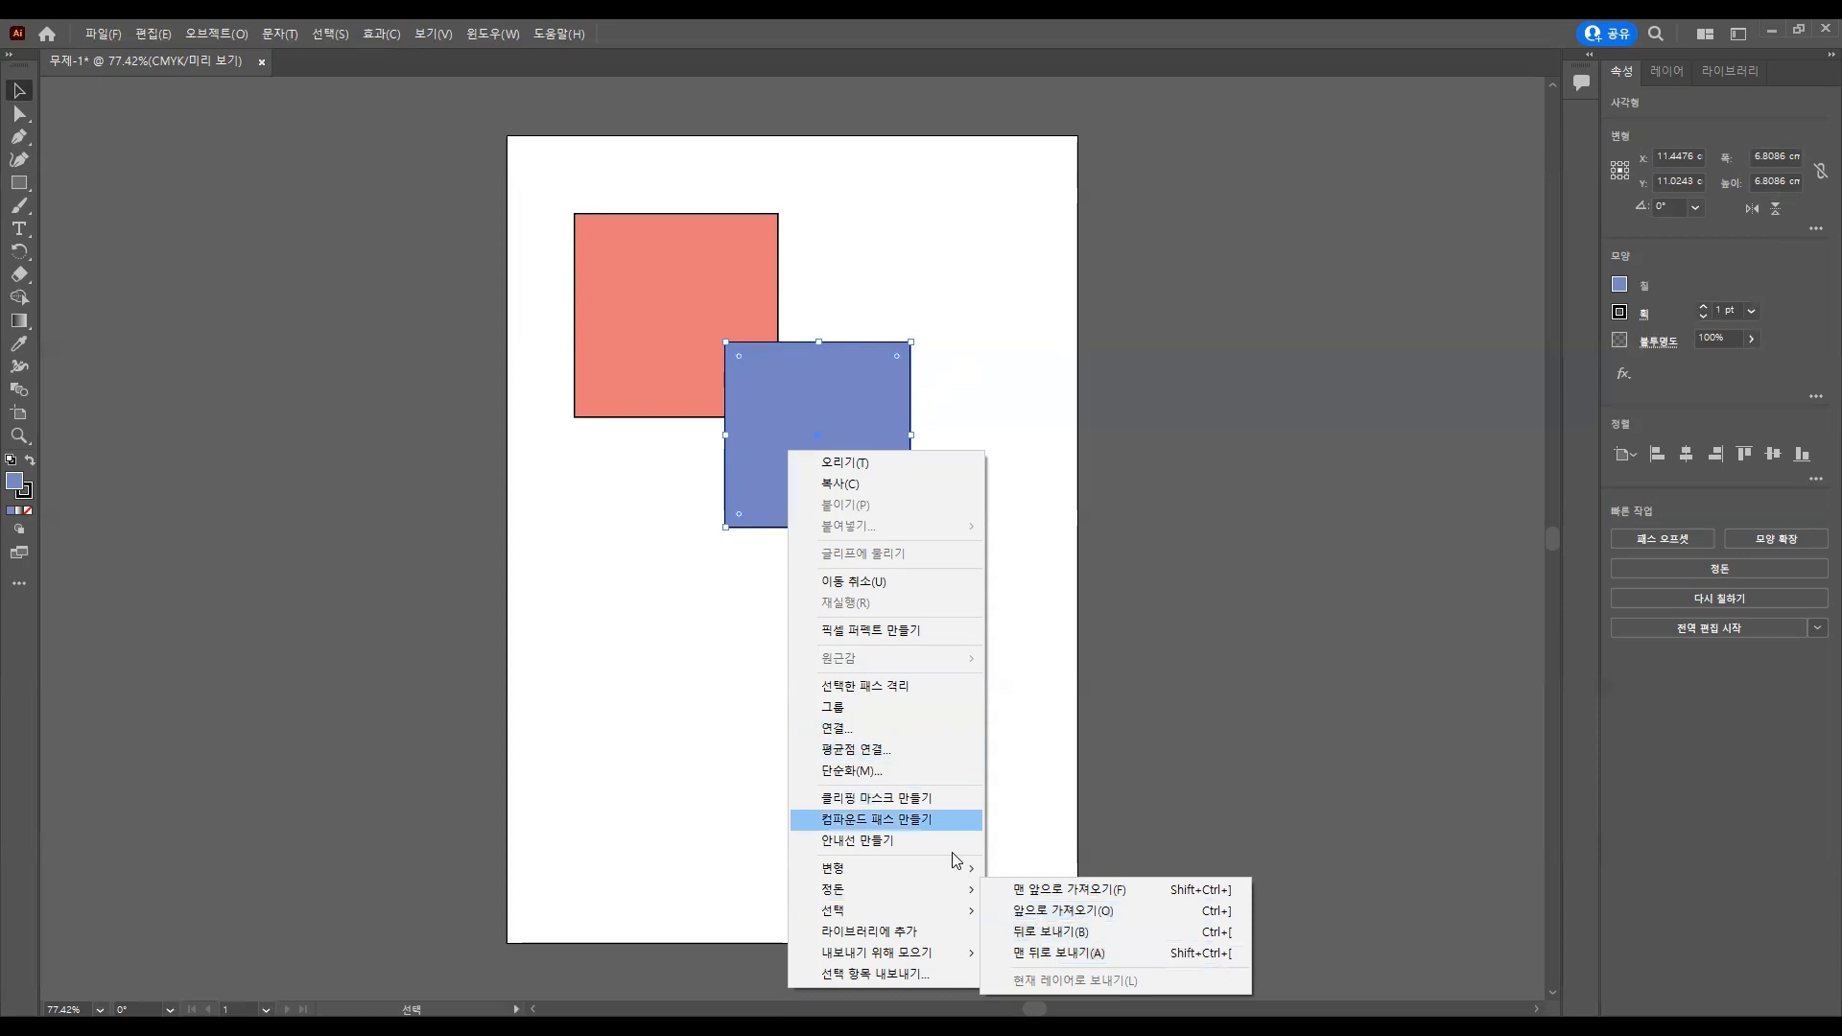
pyautogui.click(1057, 934)
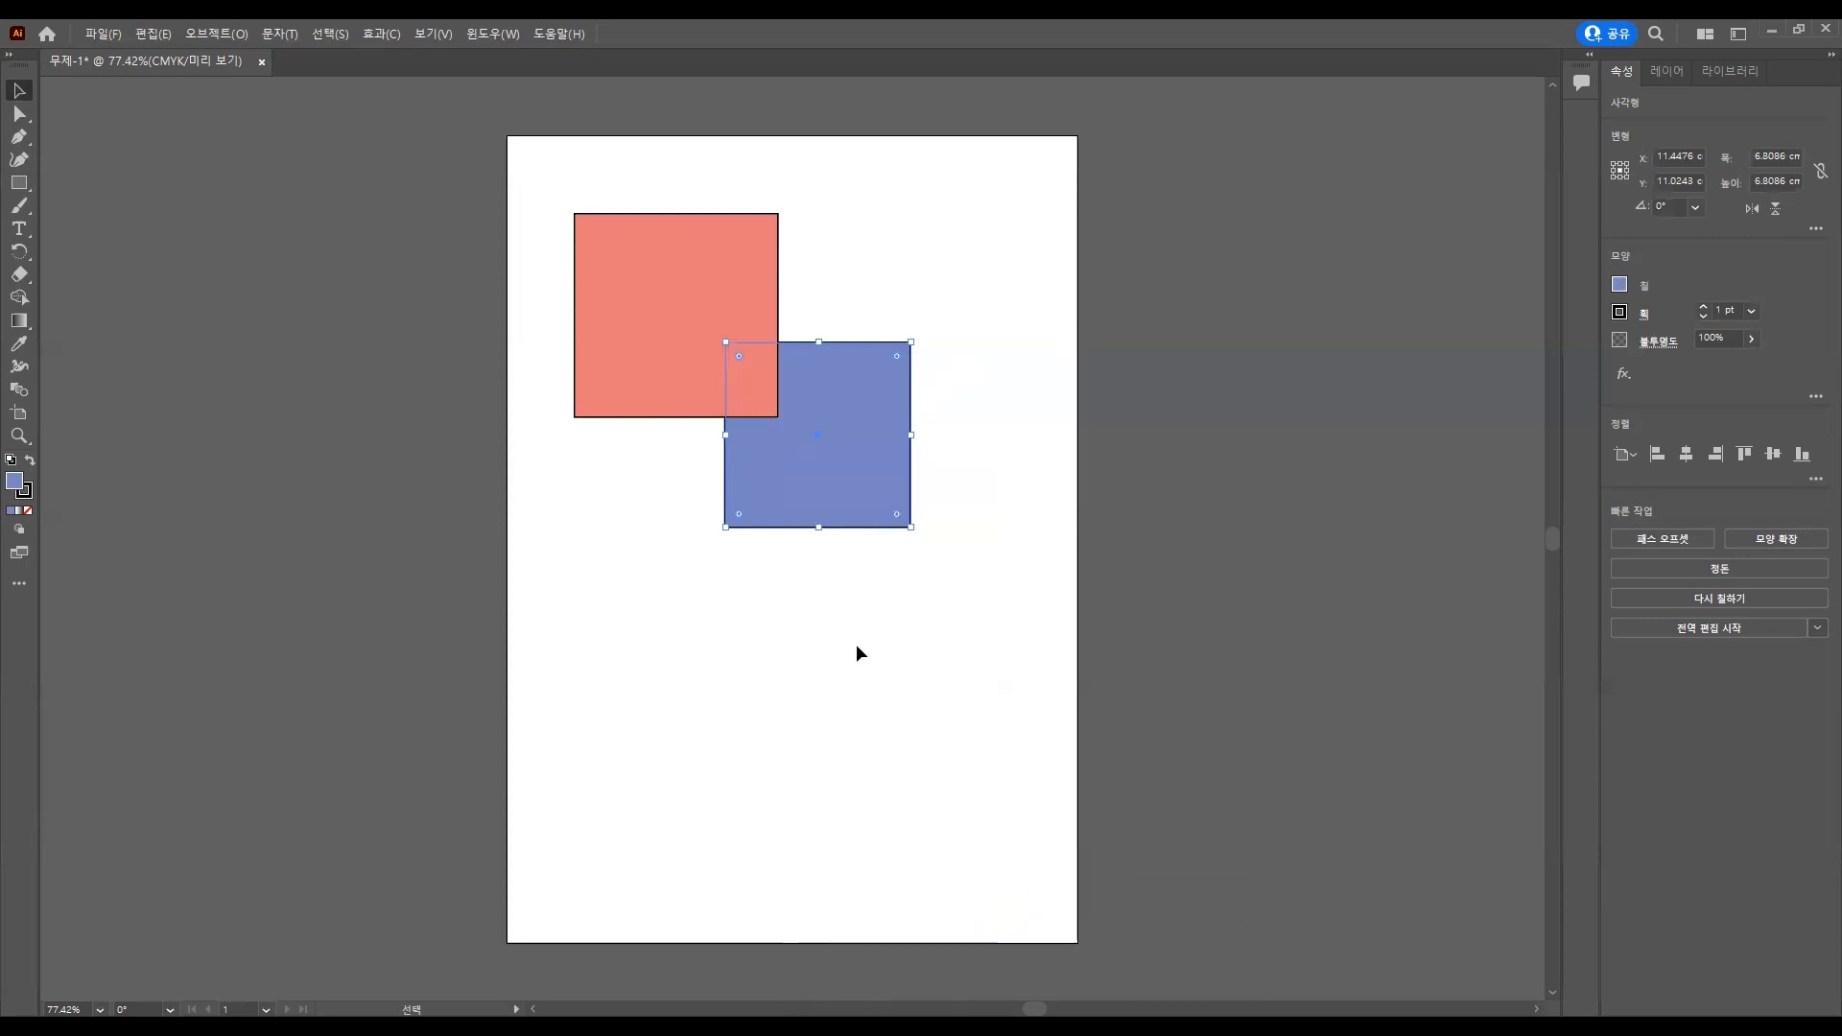
pyautogui.click(791, 659)
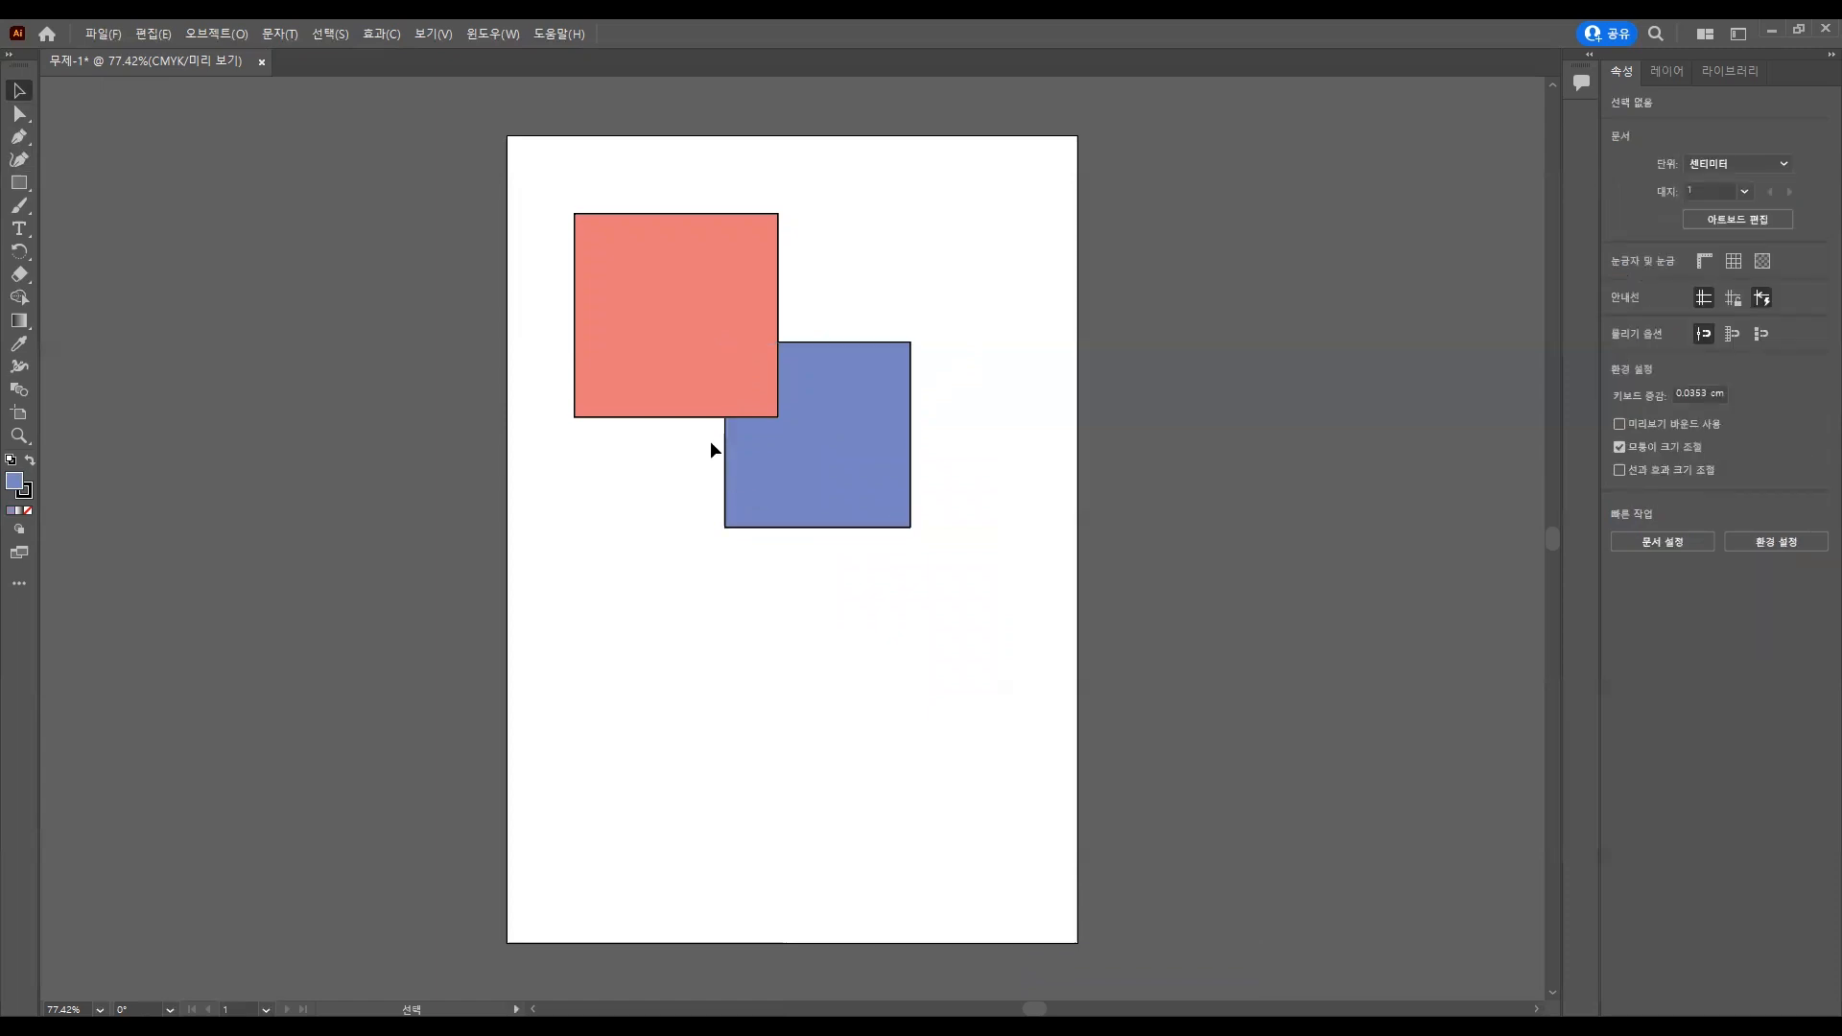
pyautogui.click(637, 350)
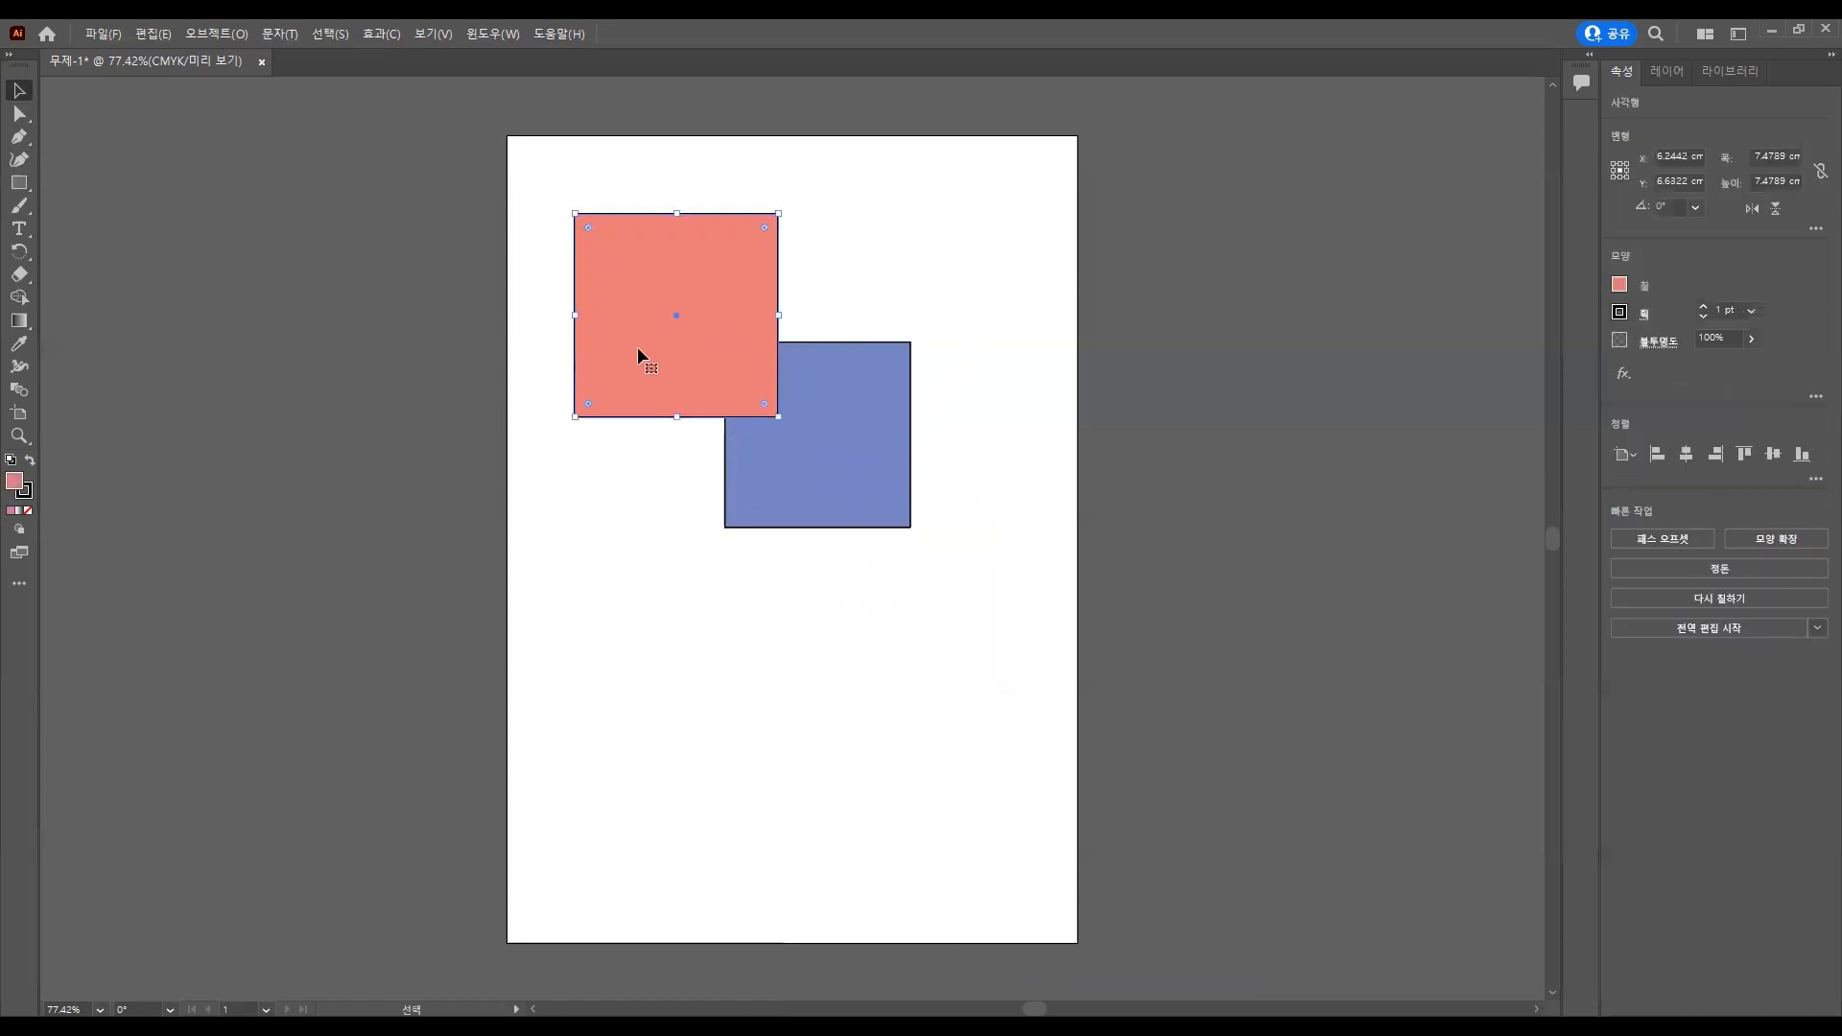
# Swap the blue square's fill and stroke colours so it has a black fill and blue outline.
pyautogui.click(848, 470)
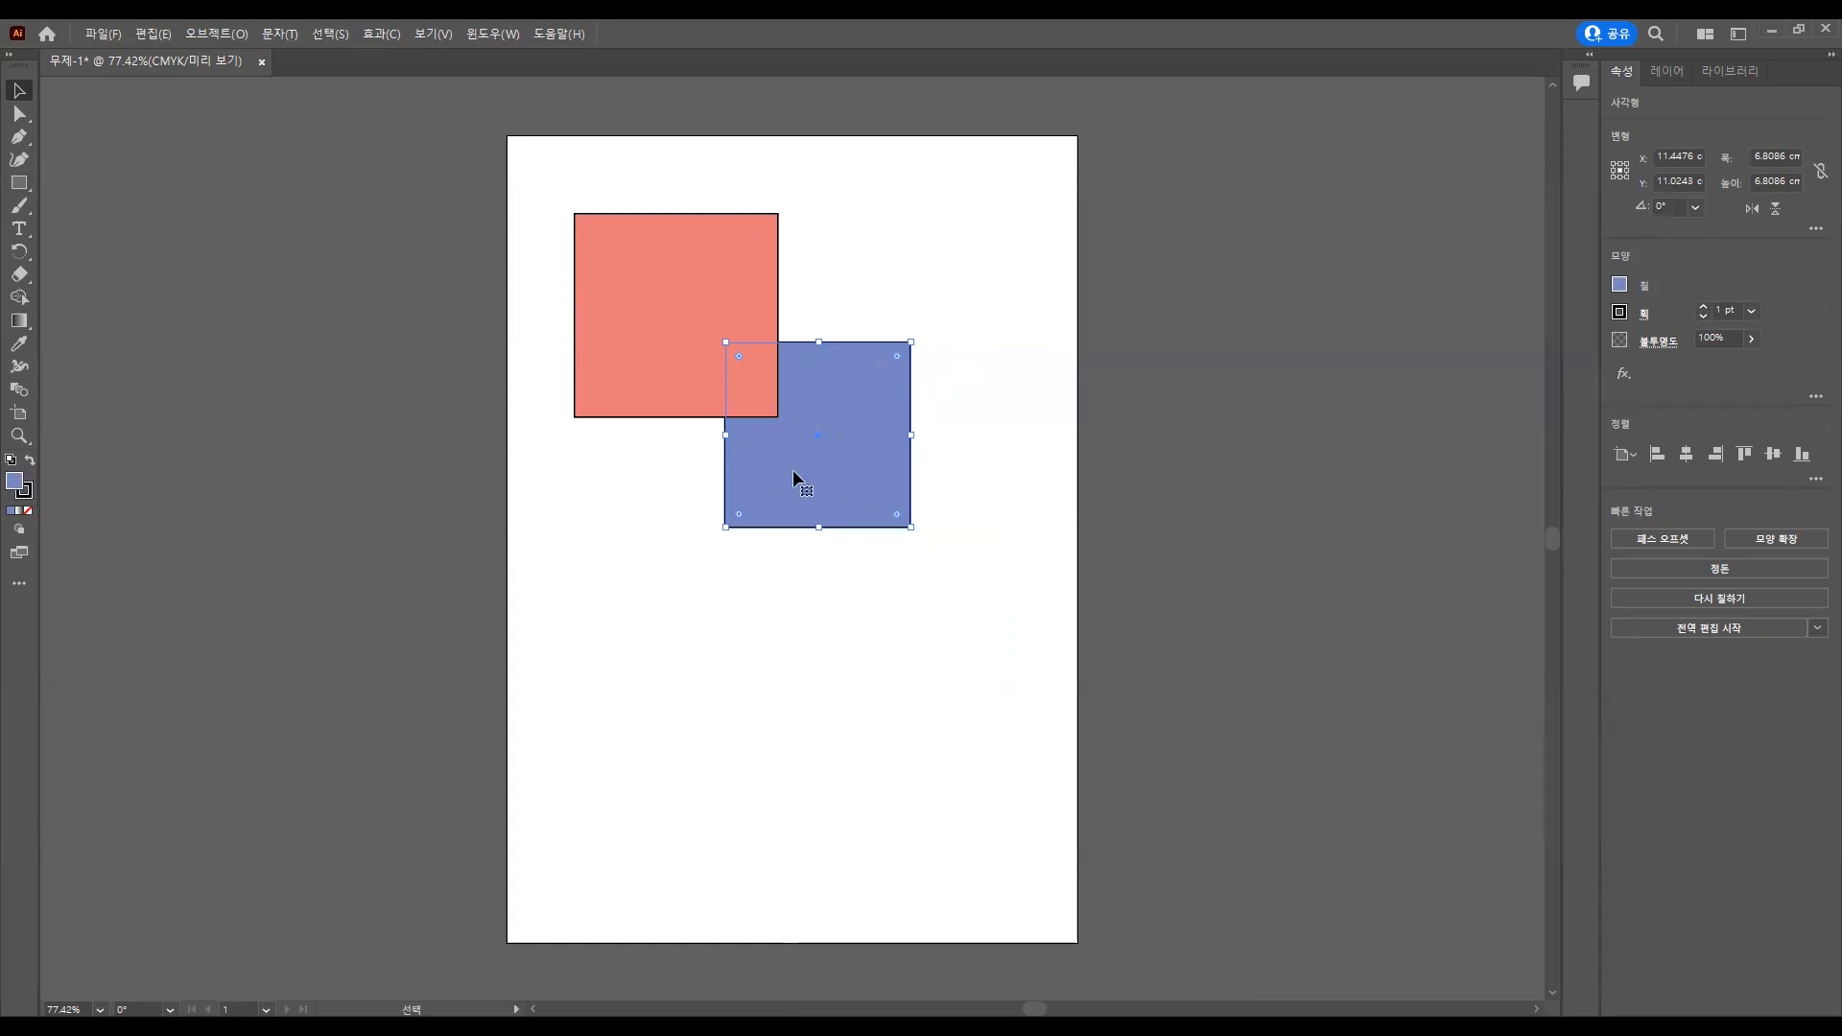
pyautogui.click(28, 463)
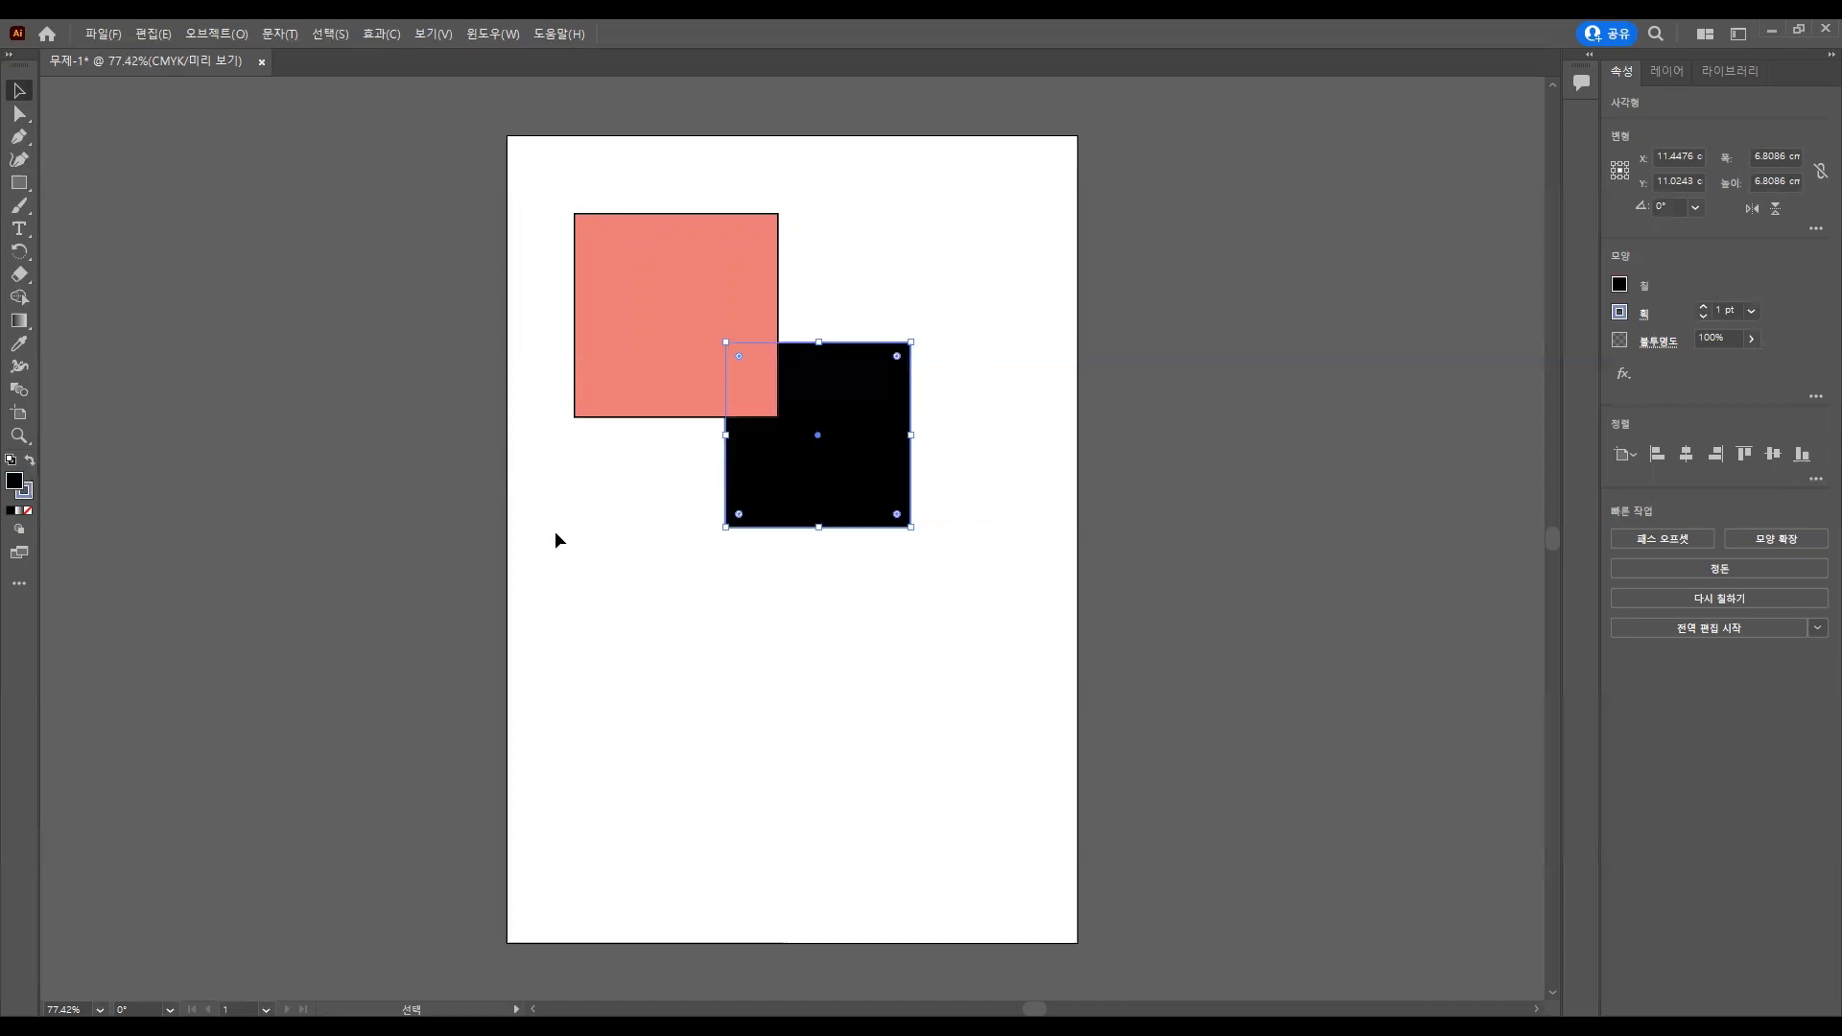
pyautogui.click(619, 543)
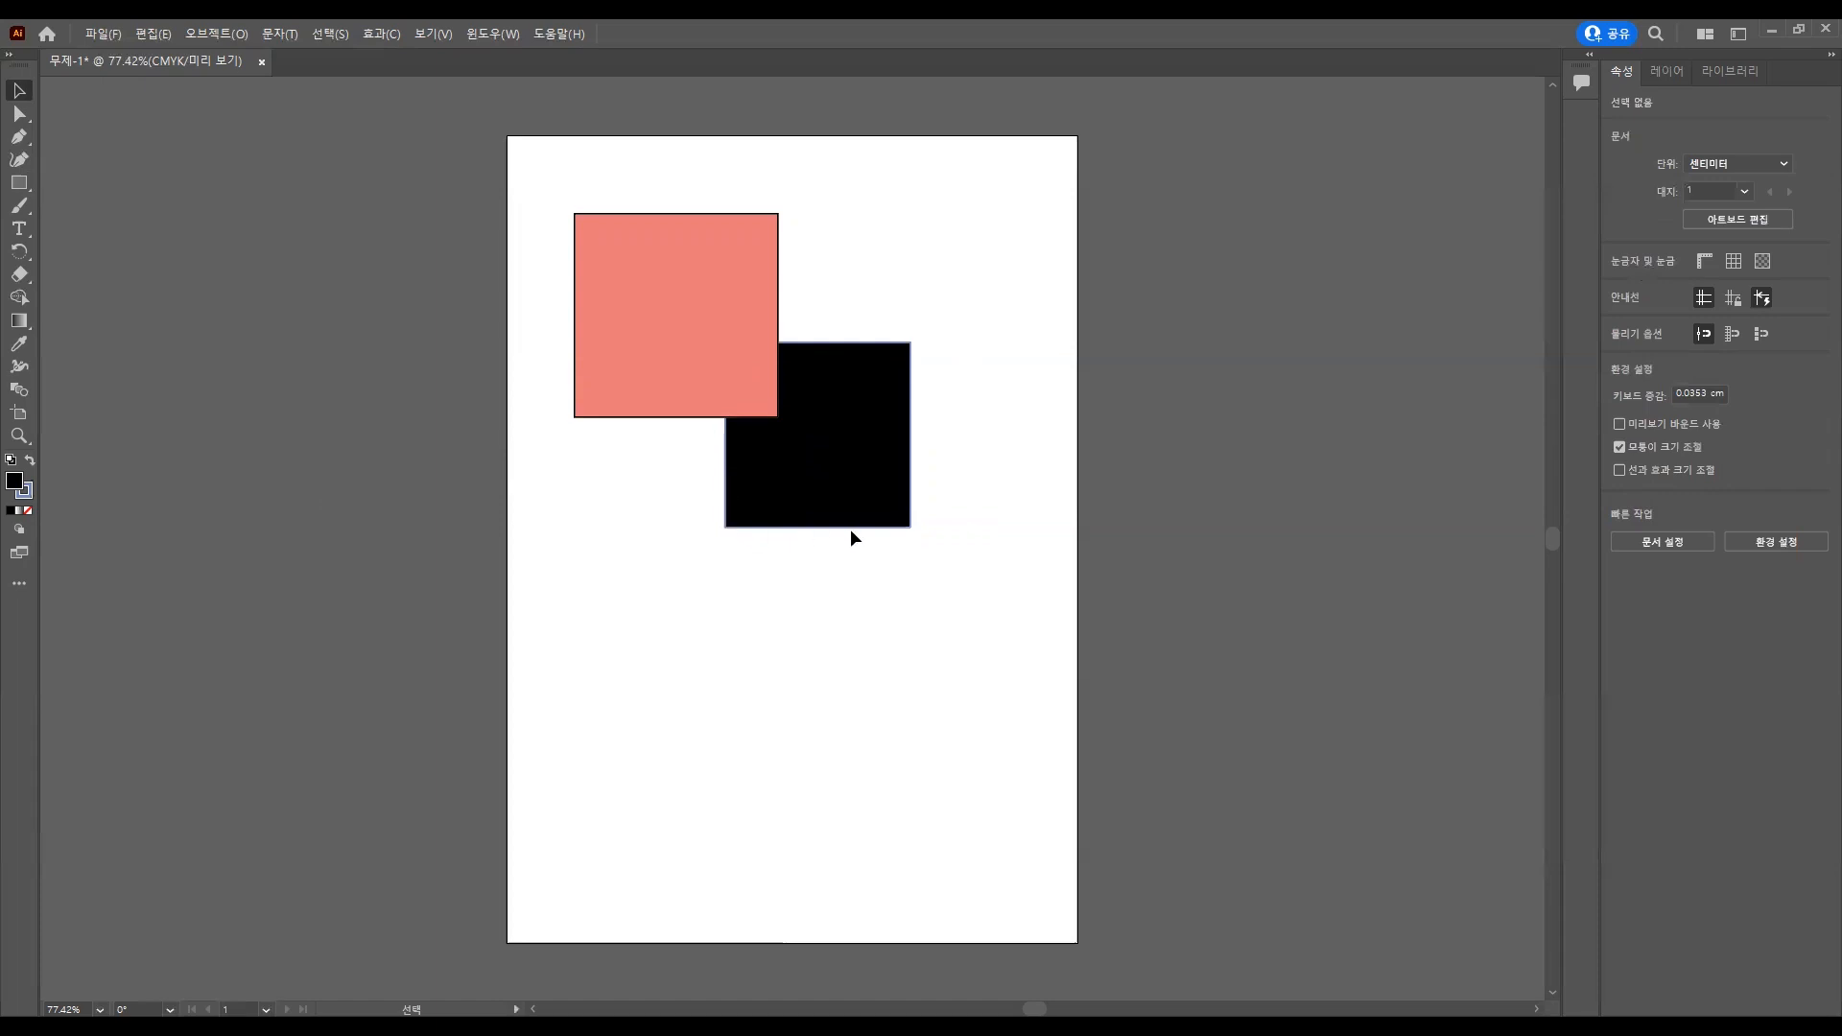
# Swap the black square's fill and stroke colours back to a blue fill with a black outline.
pyautogui.click(19, 436)
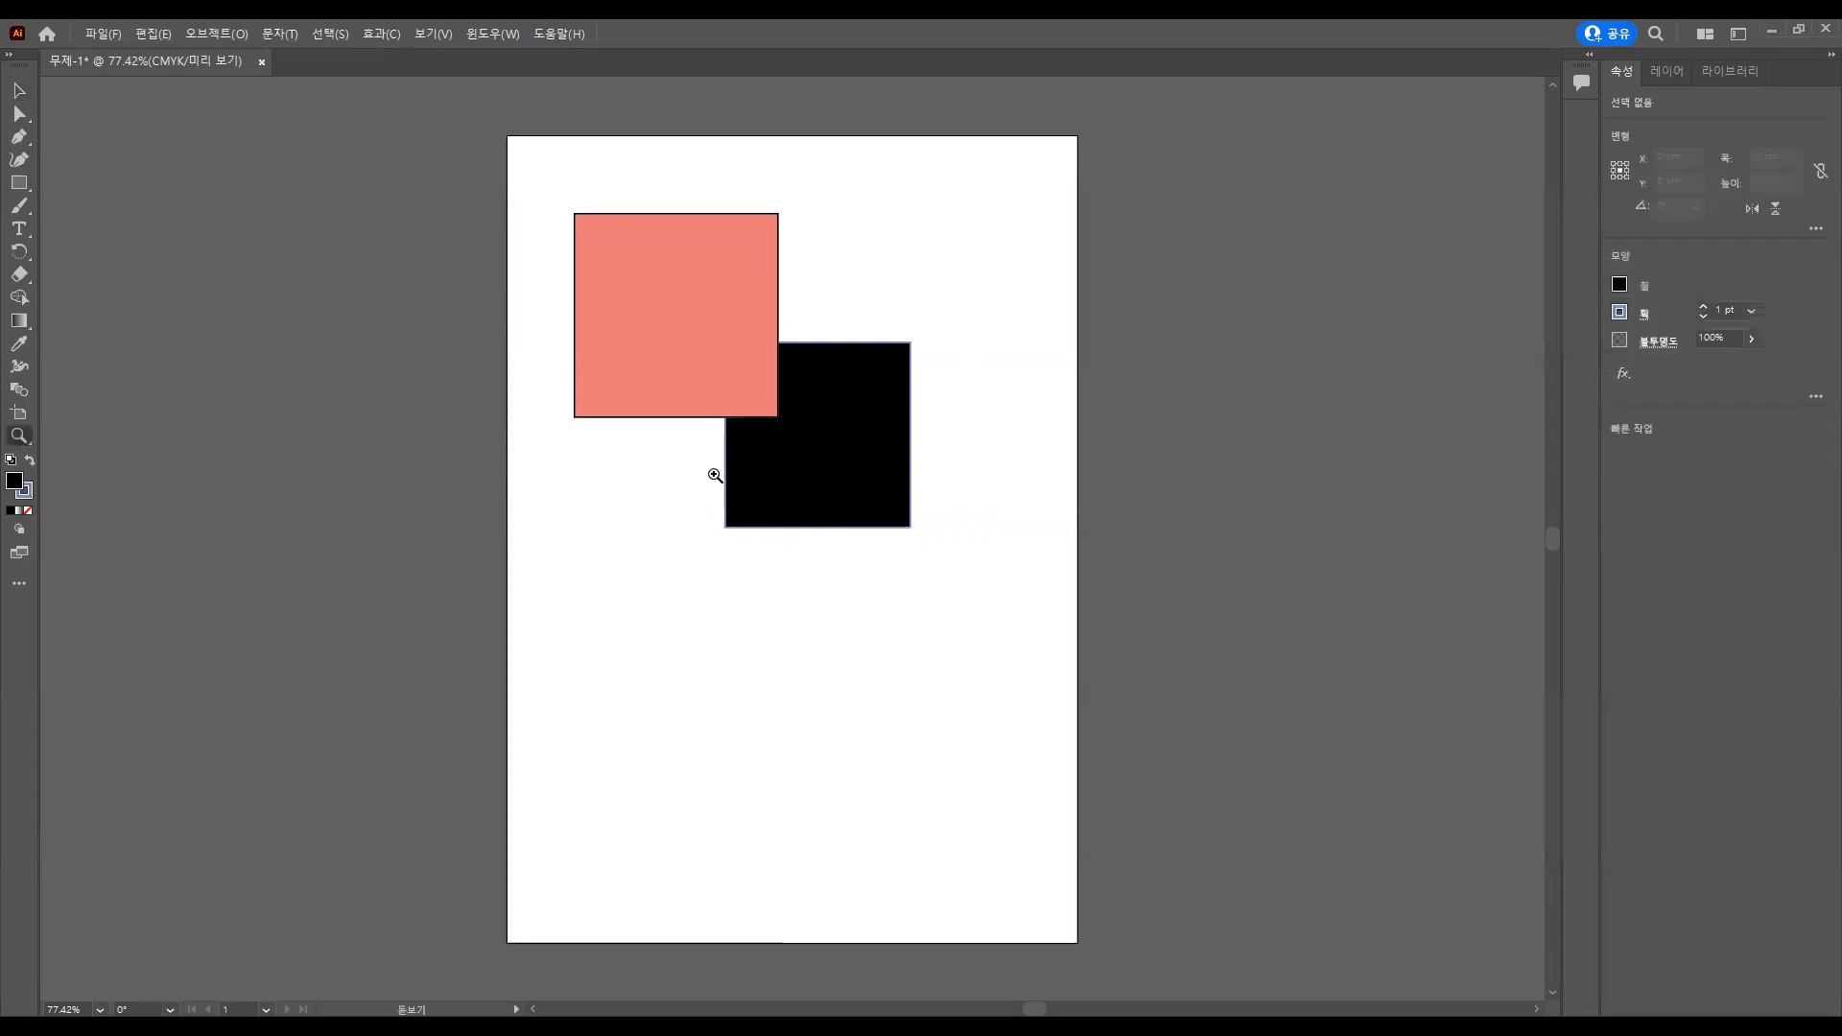
pyautogui.click(732, 474)
pyautogui.click(790, 518)
pyautogui.click(785, 499)
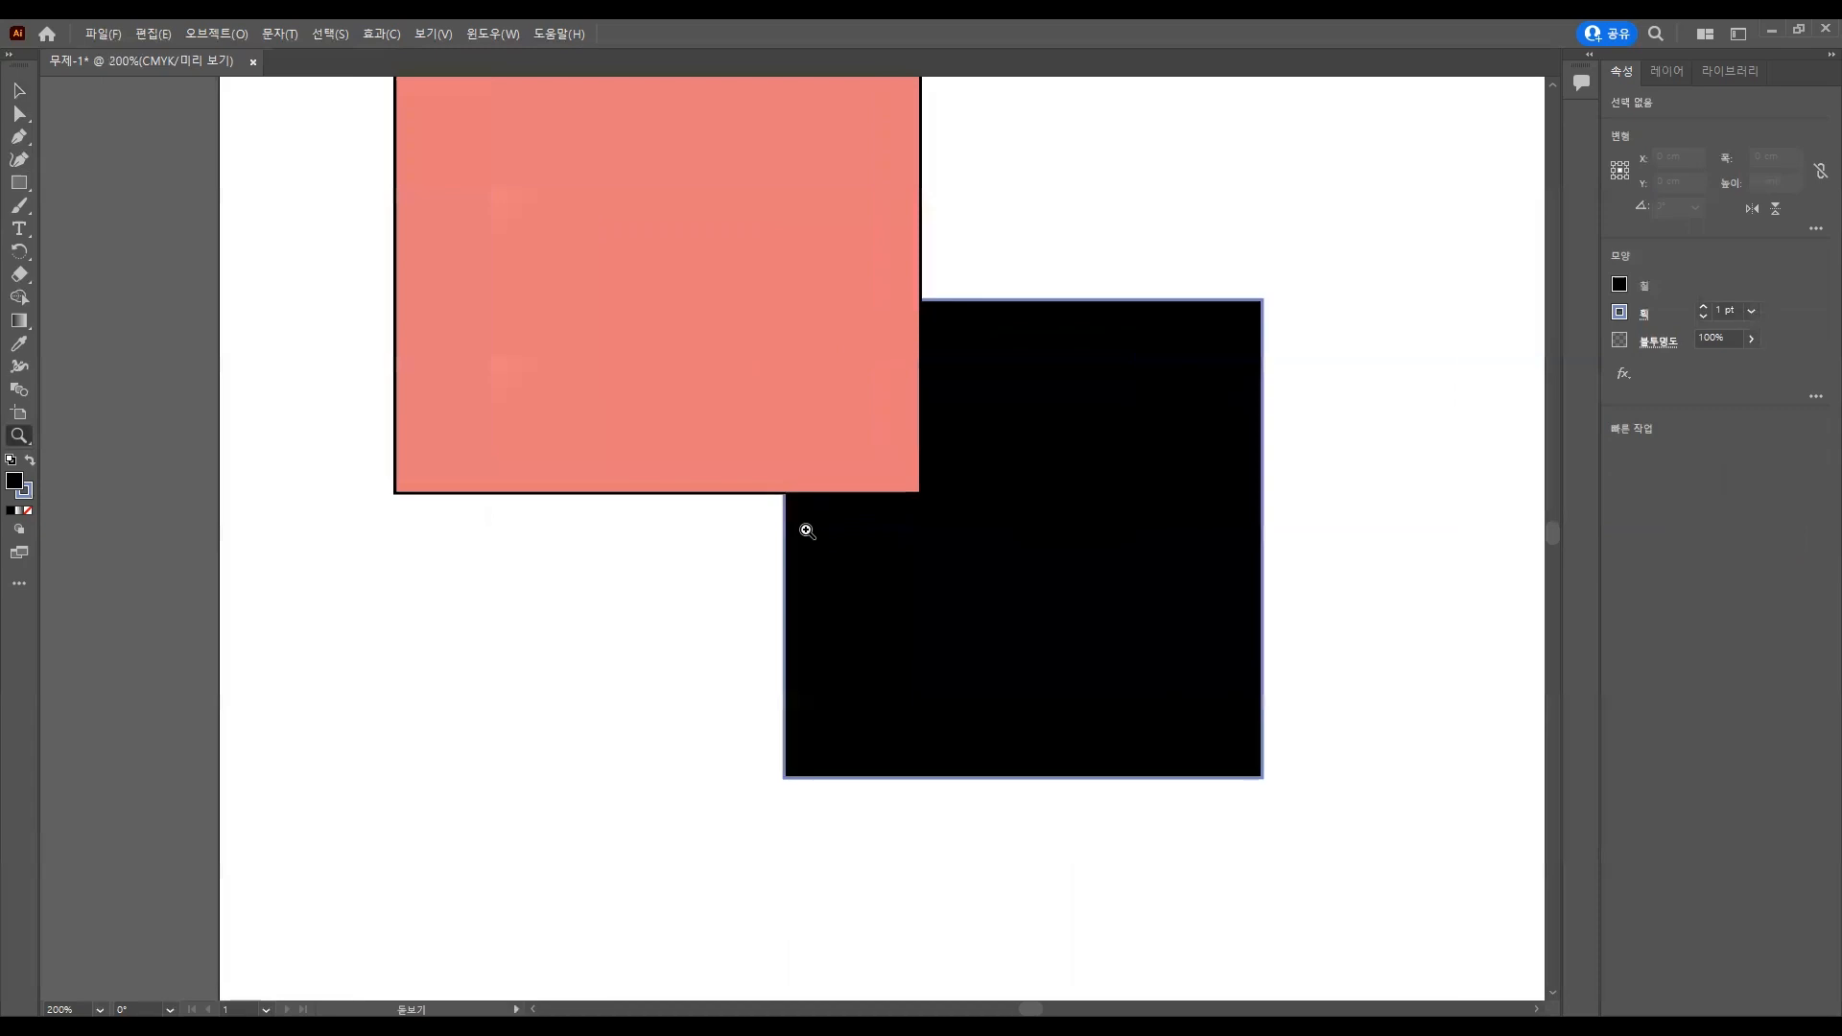
pyautogui.click(806, 532)
pyautogui.click(795, 569)
pyautogui.click(19, 91)
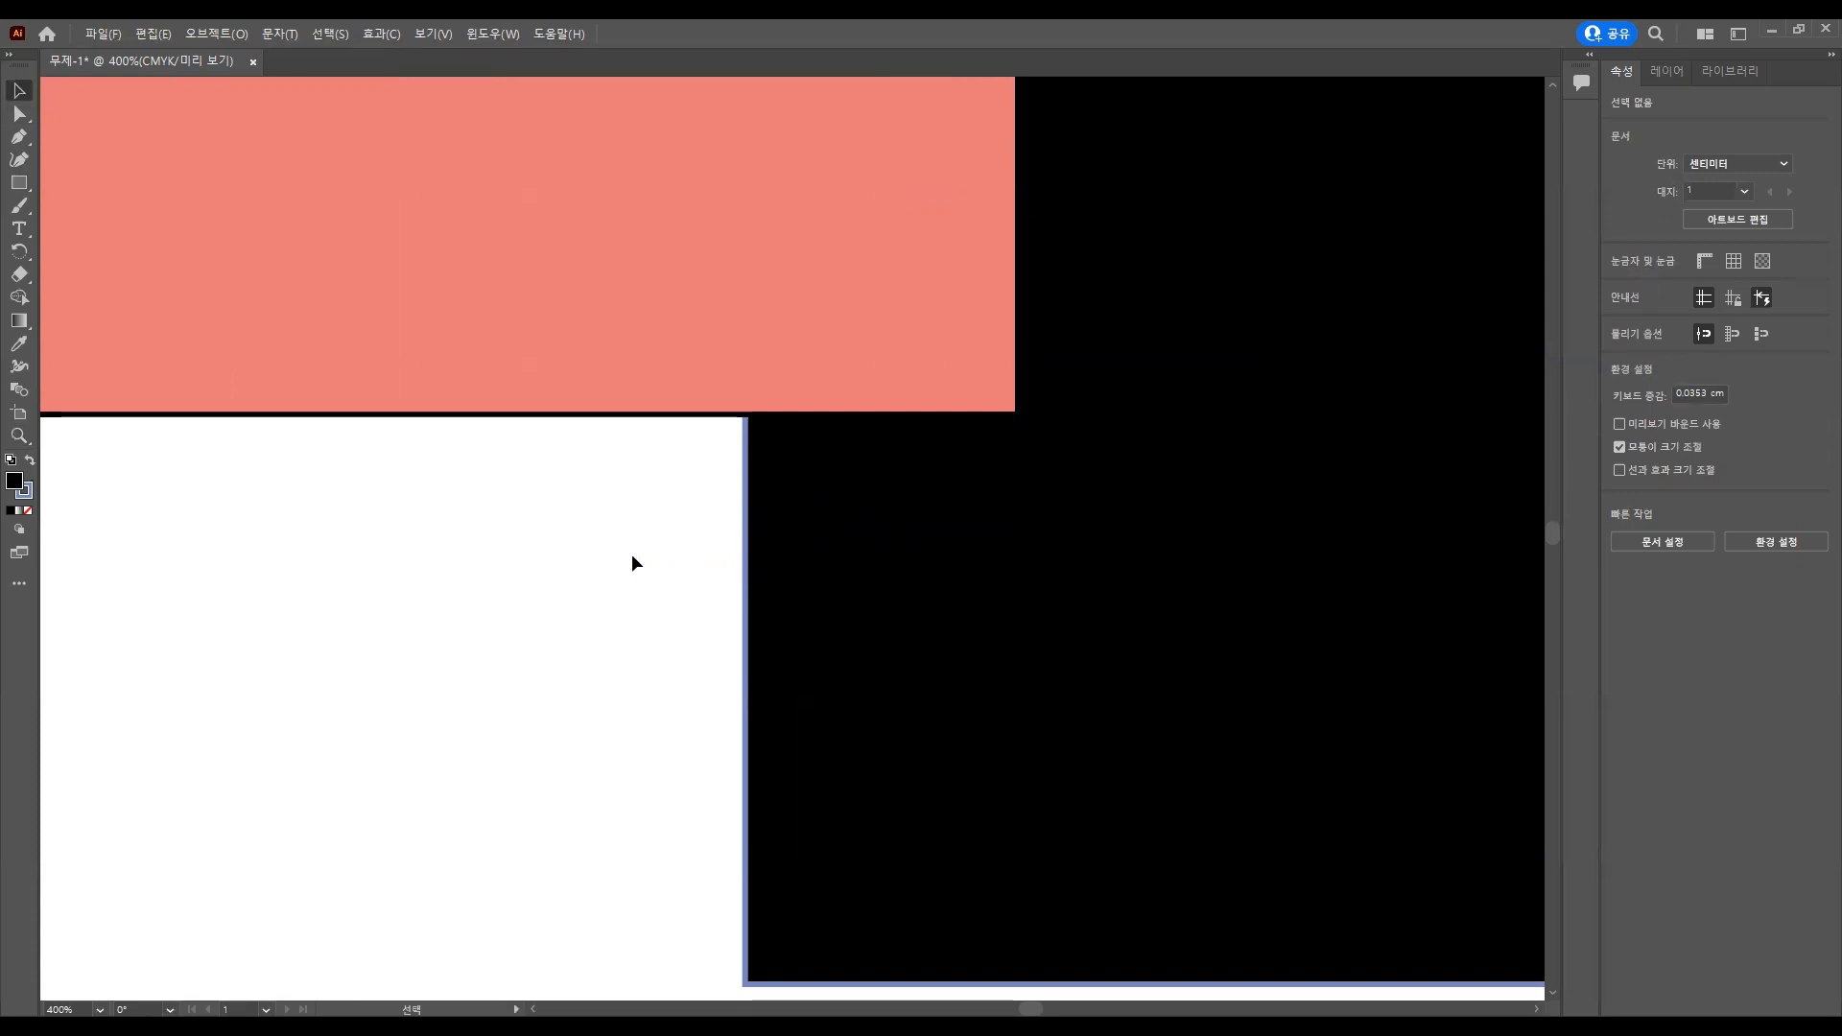
pyautogui.click(30, 462)
pyautogui.click(842, 576)
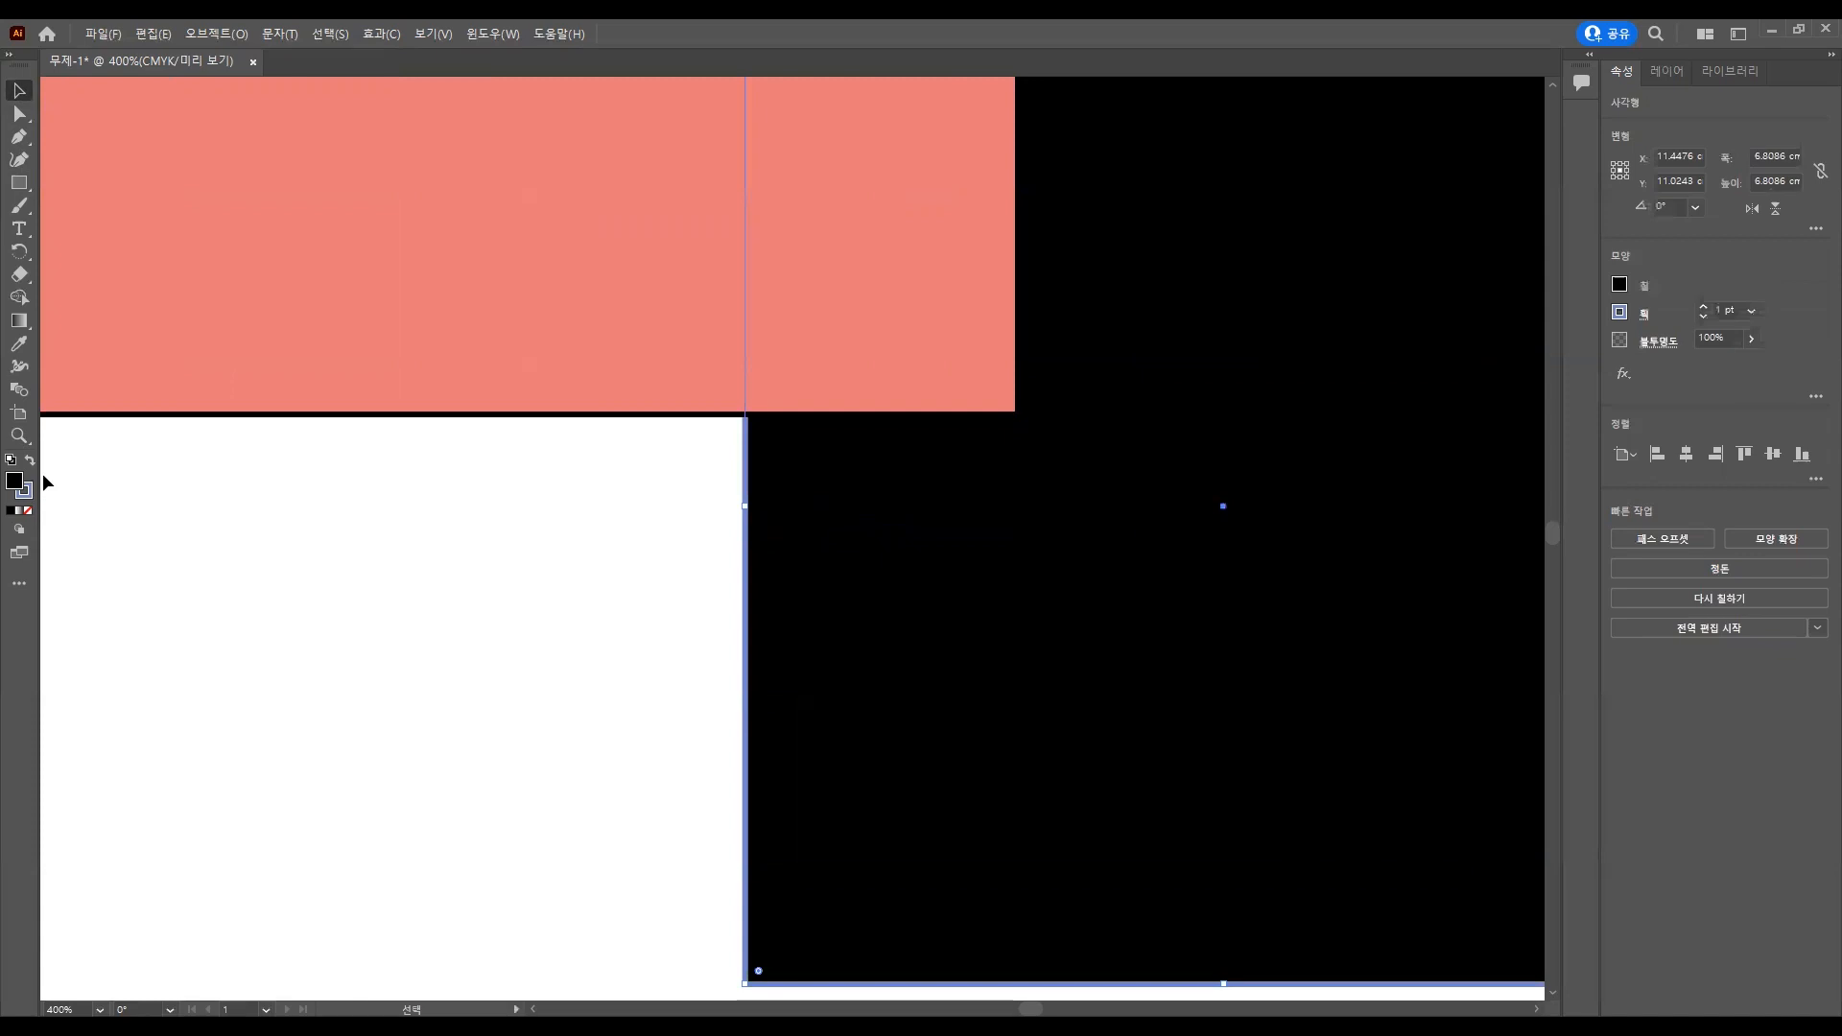
pyautogui.click(30, 462)
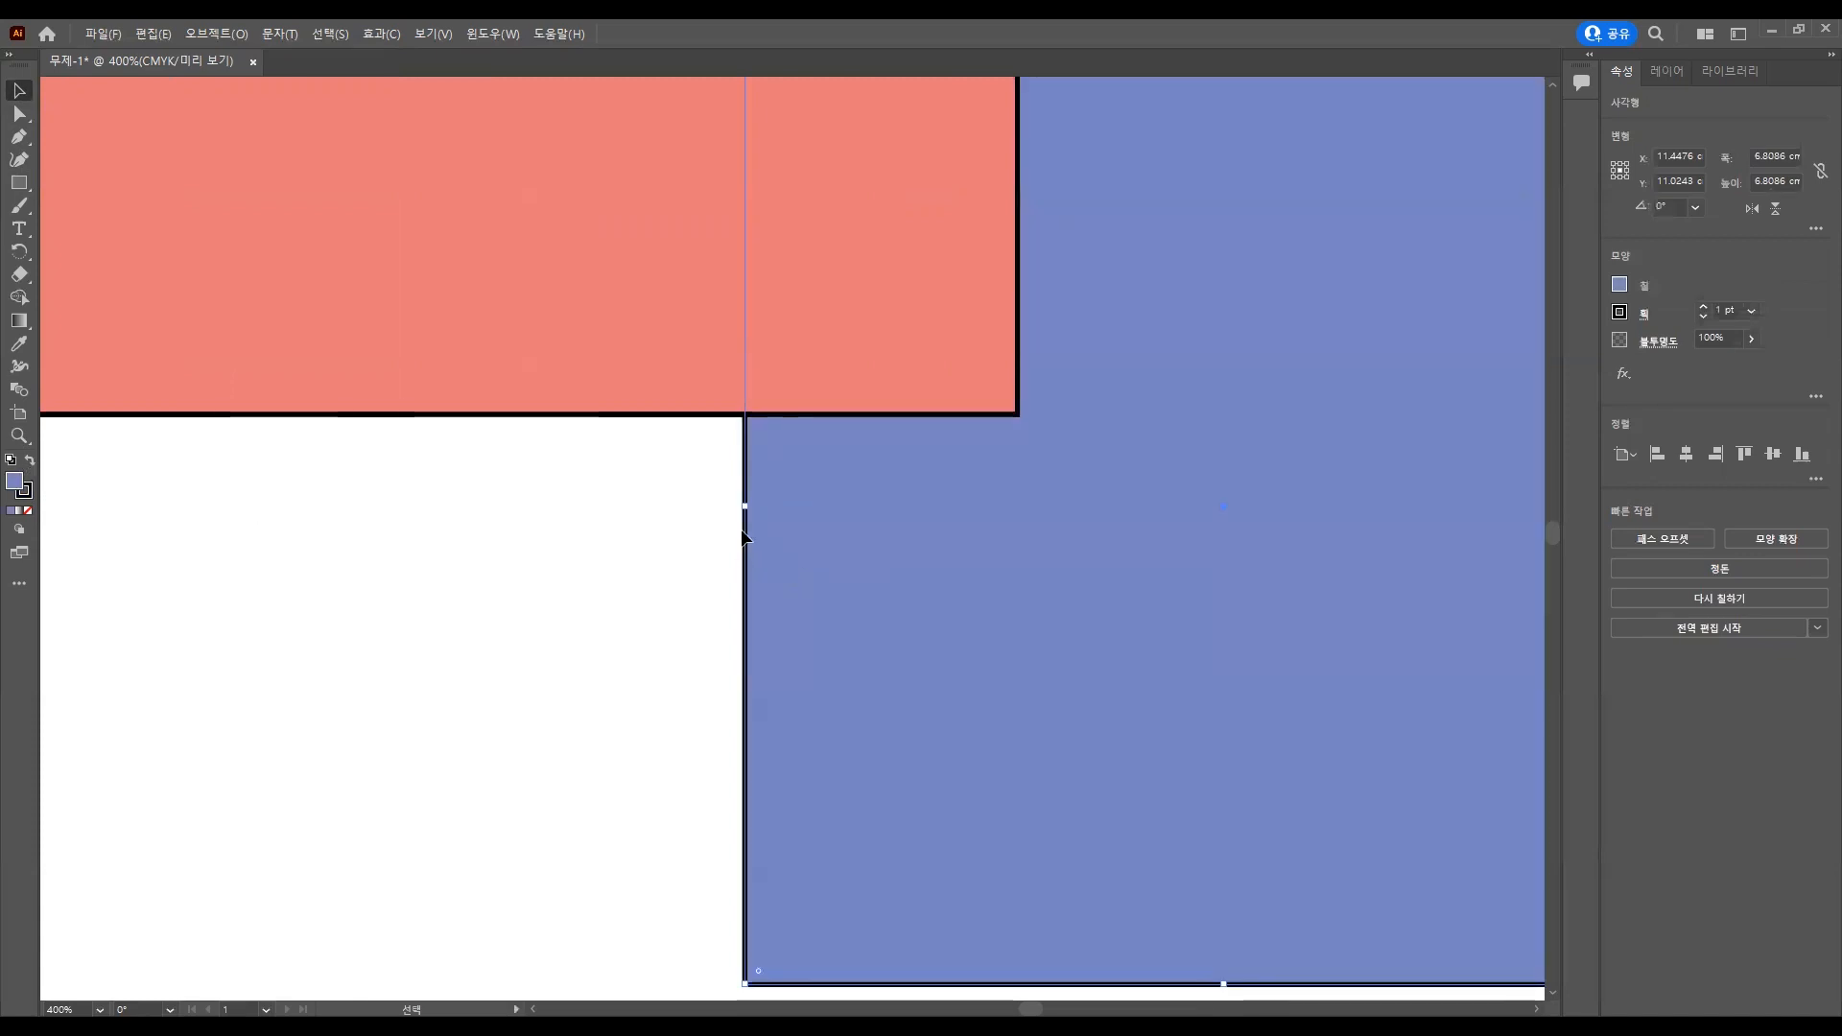
pyautogui.click(680, 573)
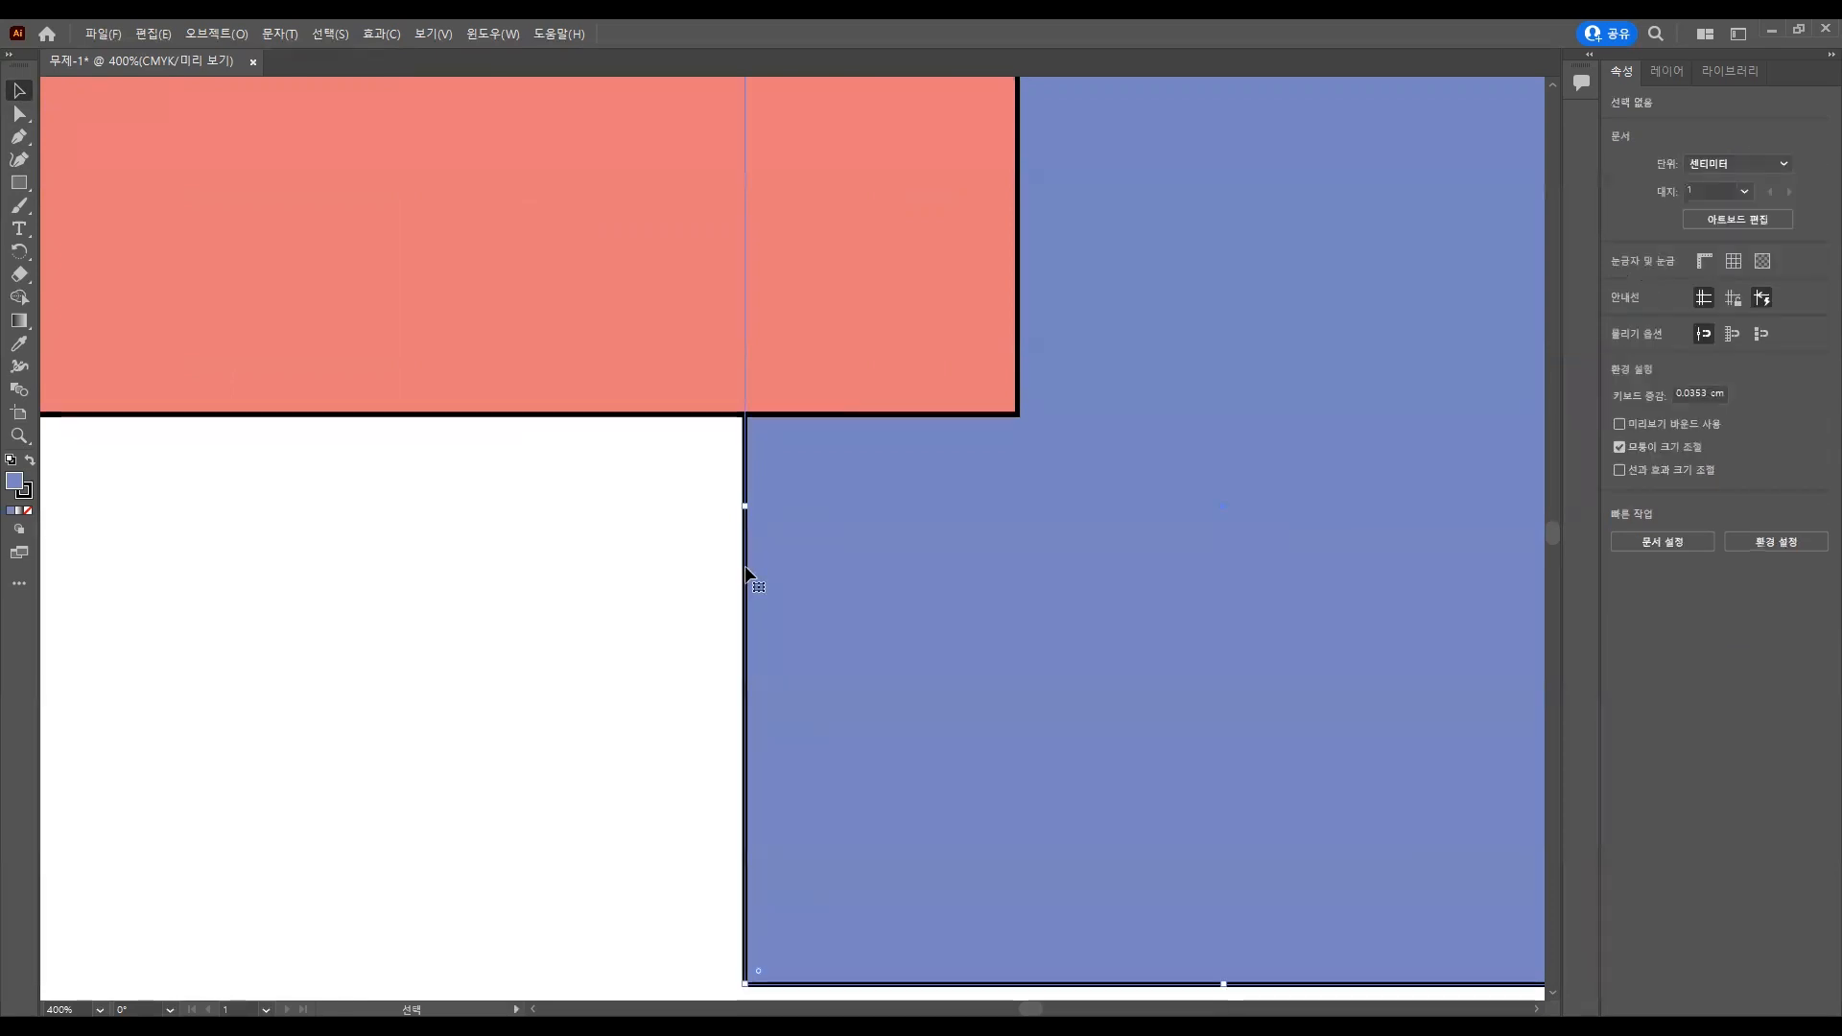
# Try stroke weights of 8 pt and 0.5 pt on the blue square's outline.
pyautogui.click(747, 574)
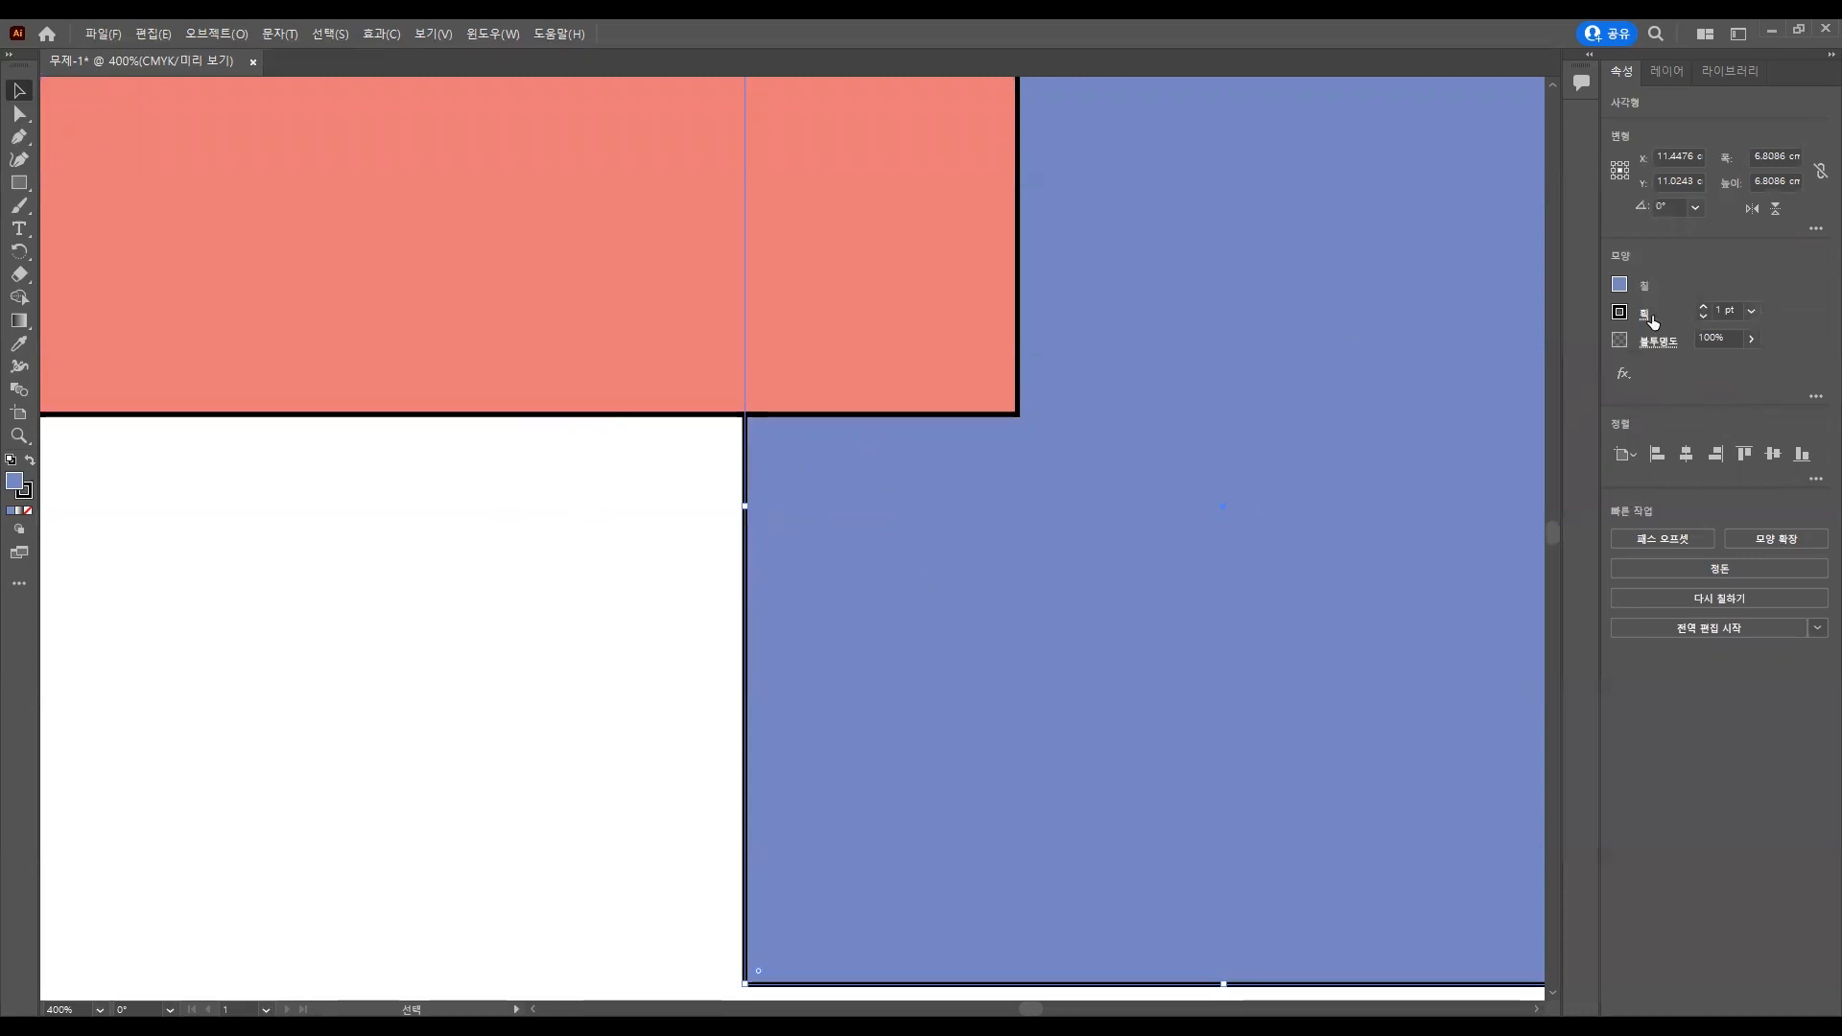
pyautogui.click(1750, 314)
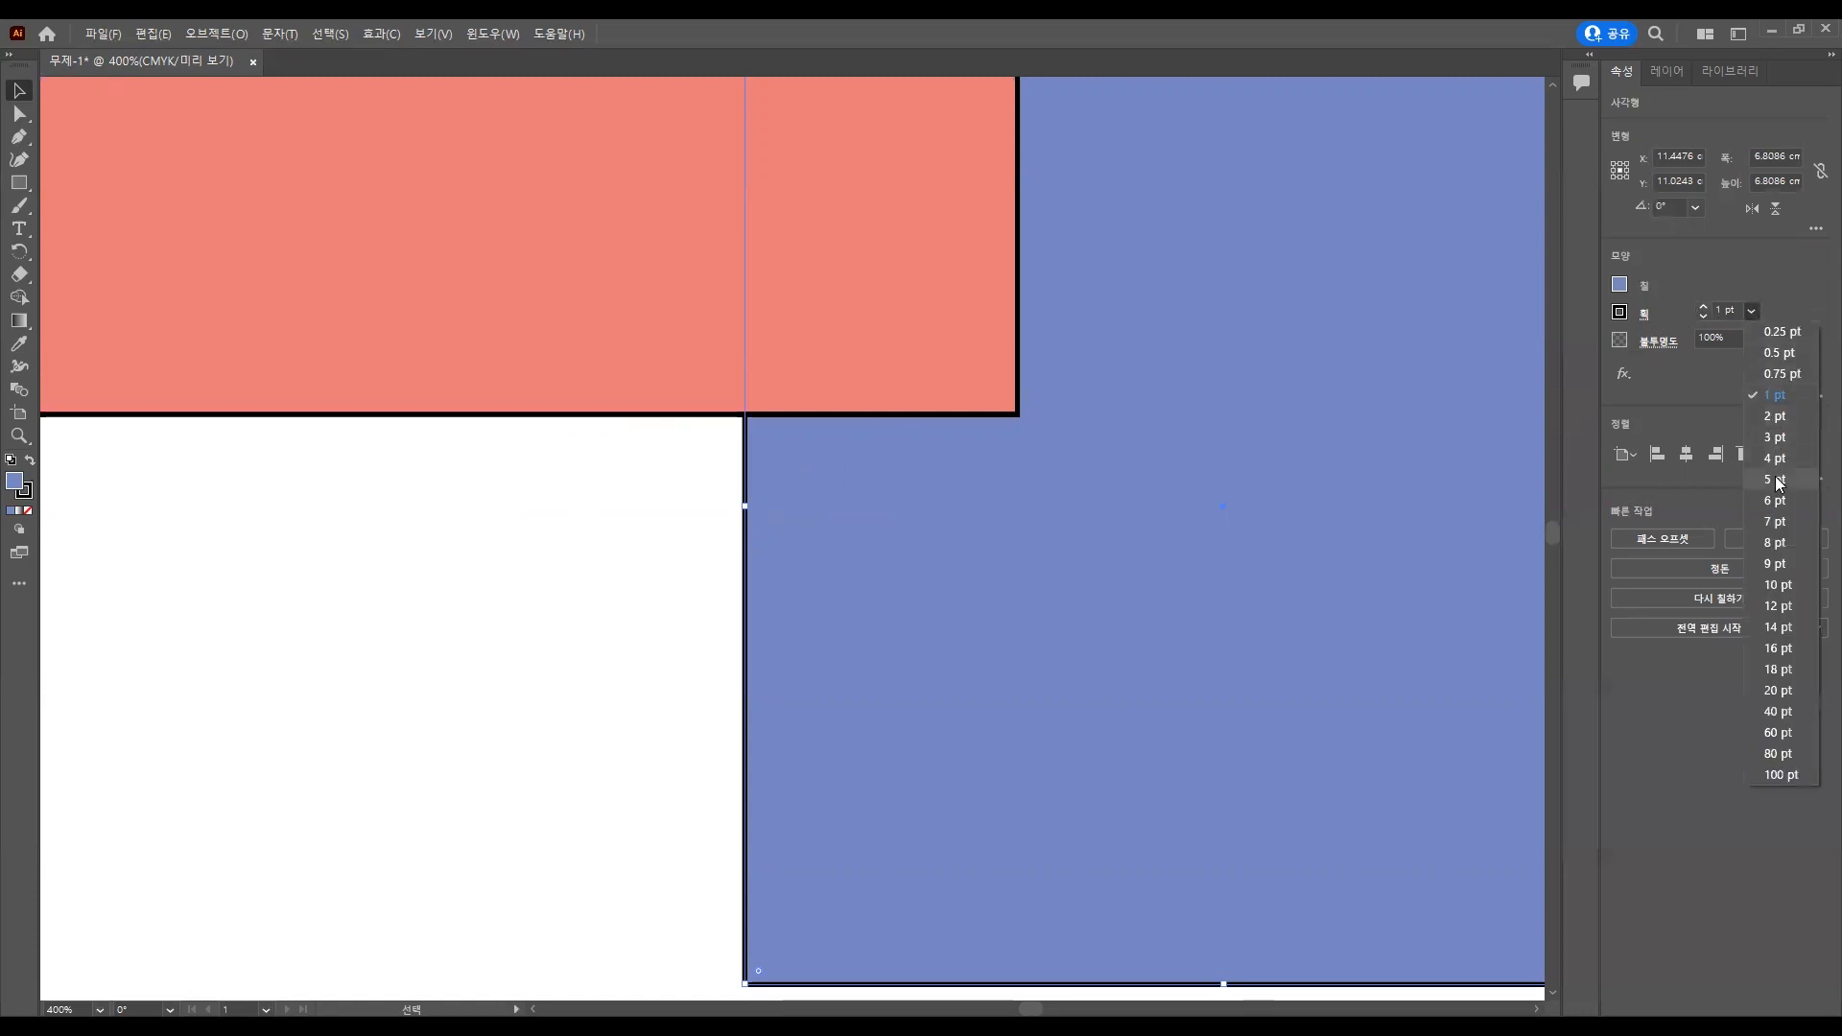
pyautogui.click(1780, 546)
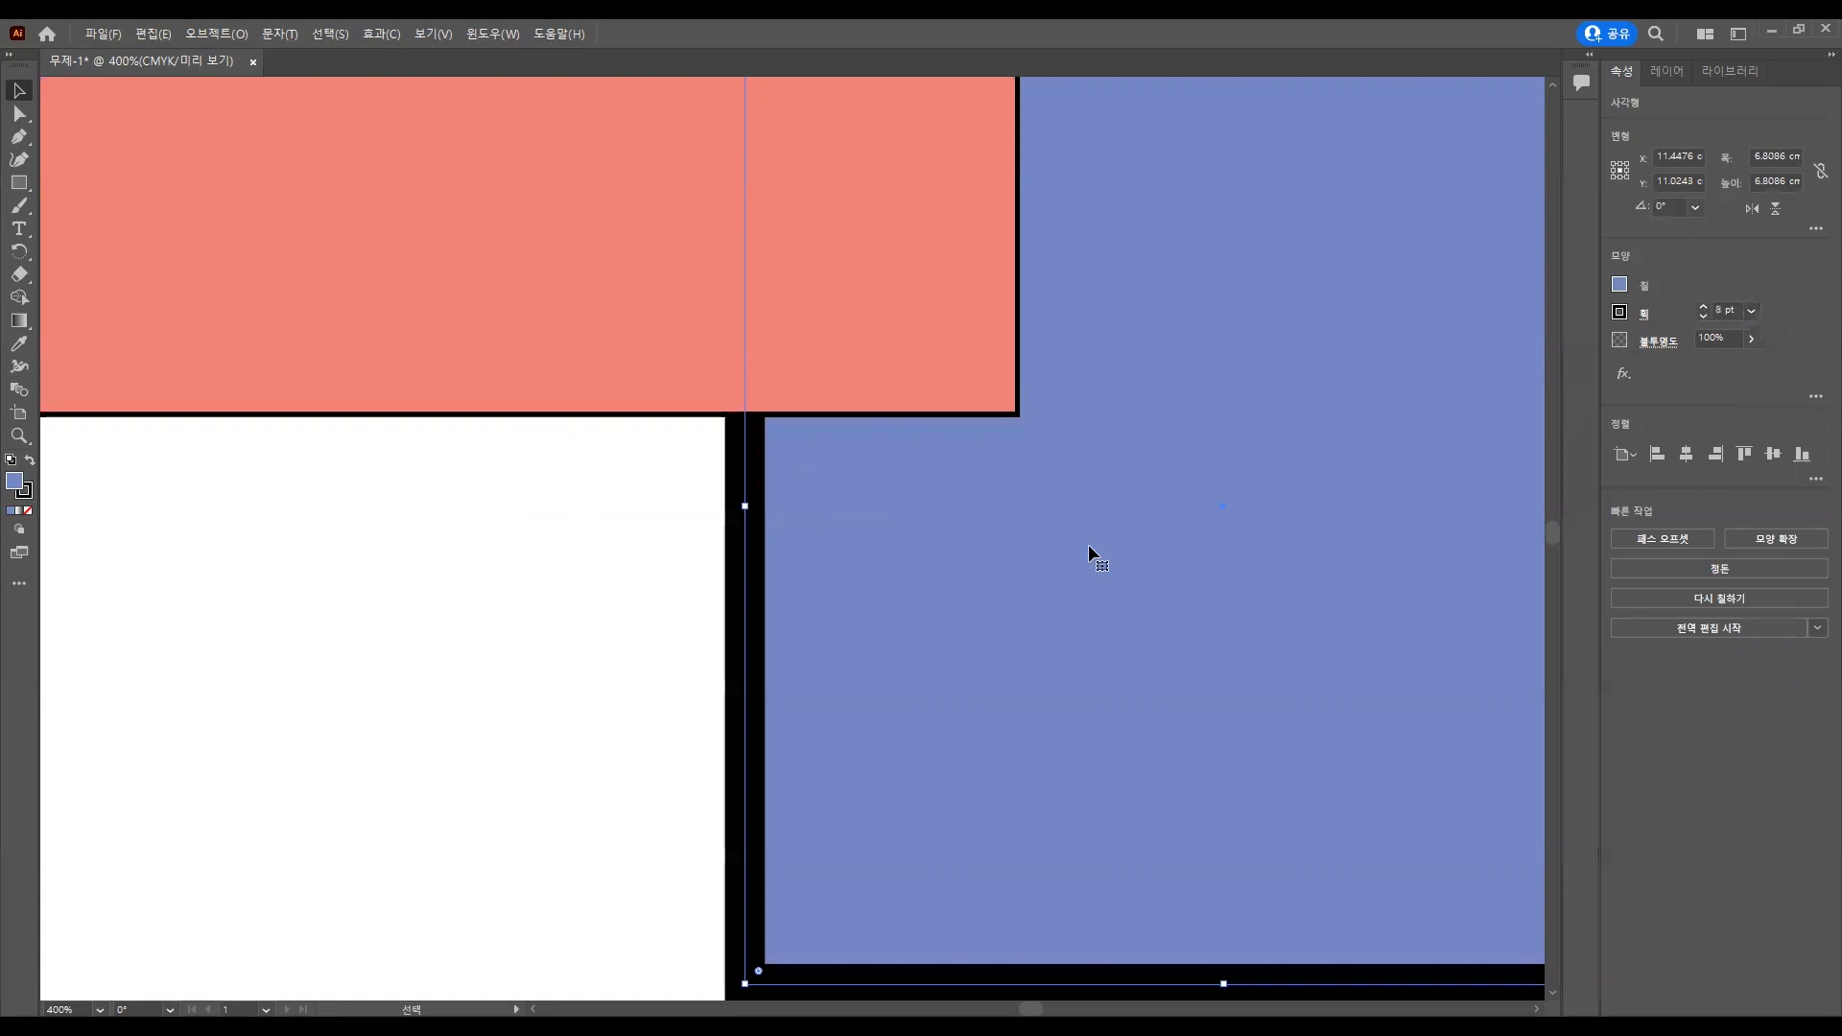
pyautogui.click(1753, 313)
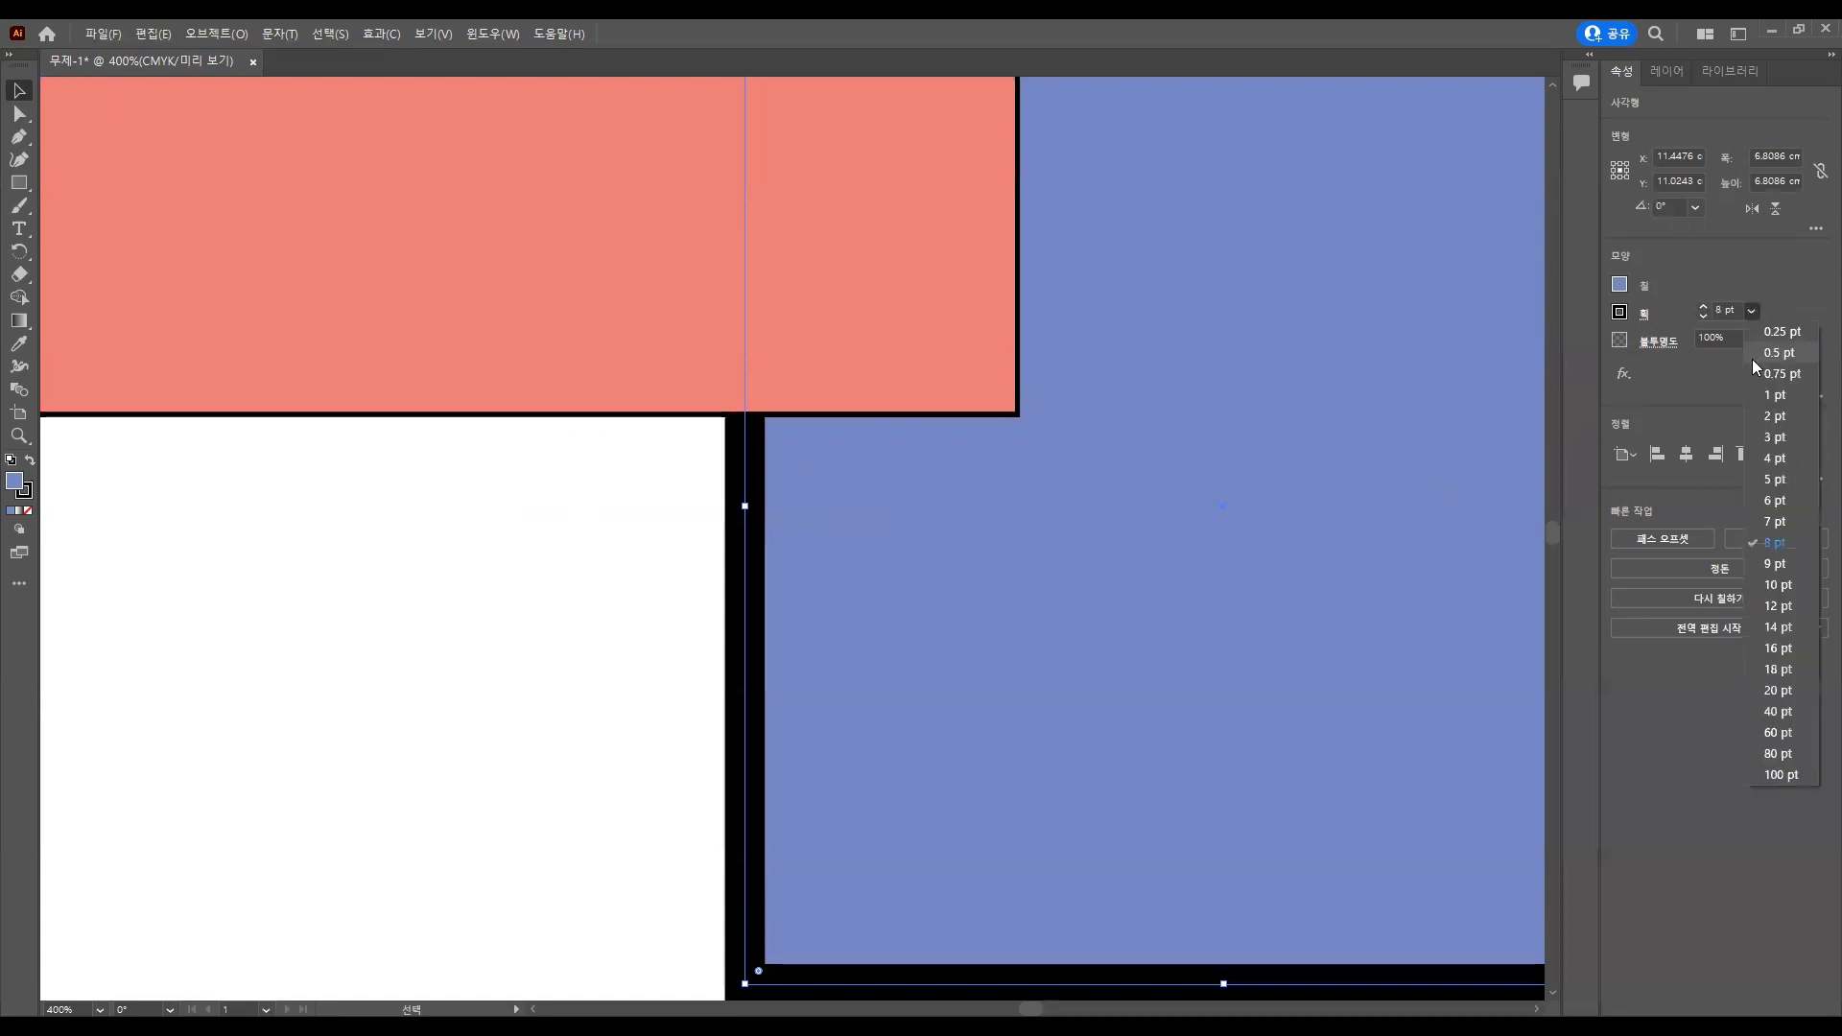
pyautogui.click(662, 565)
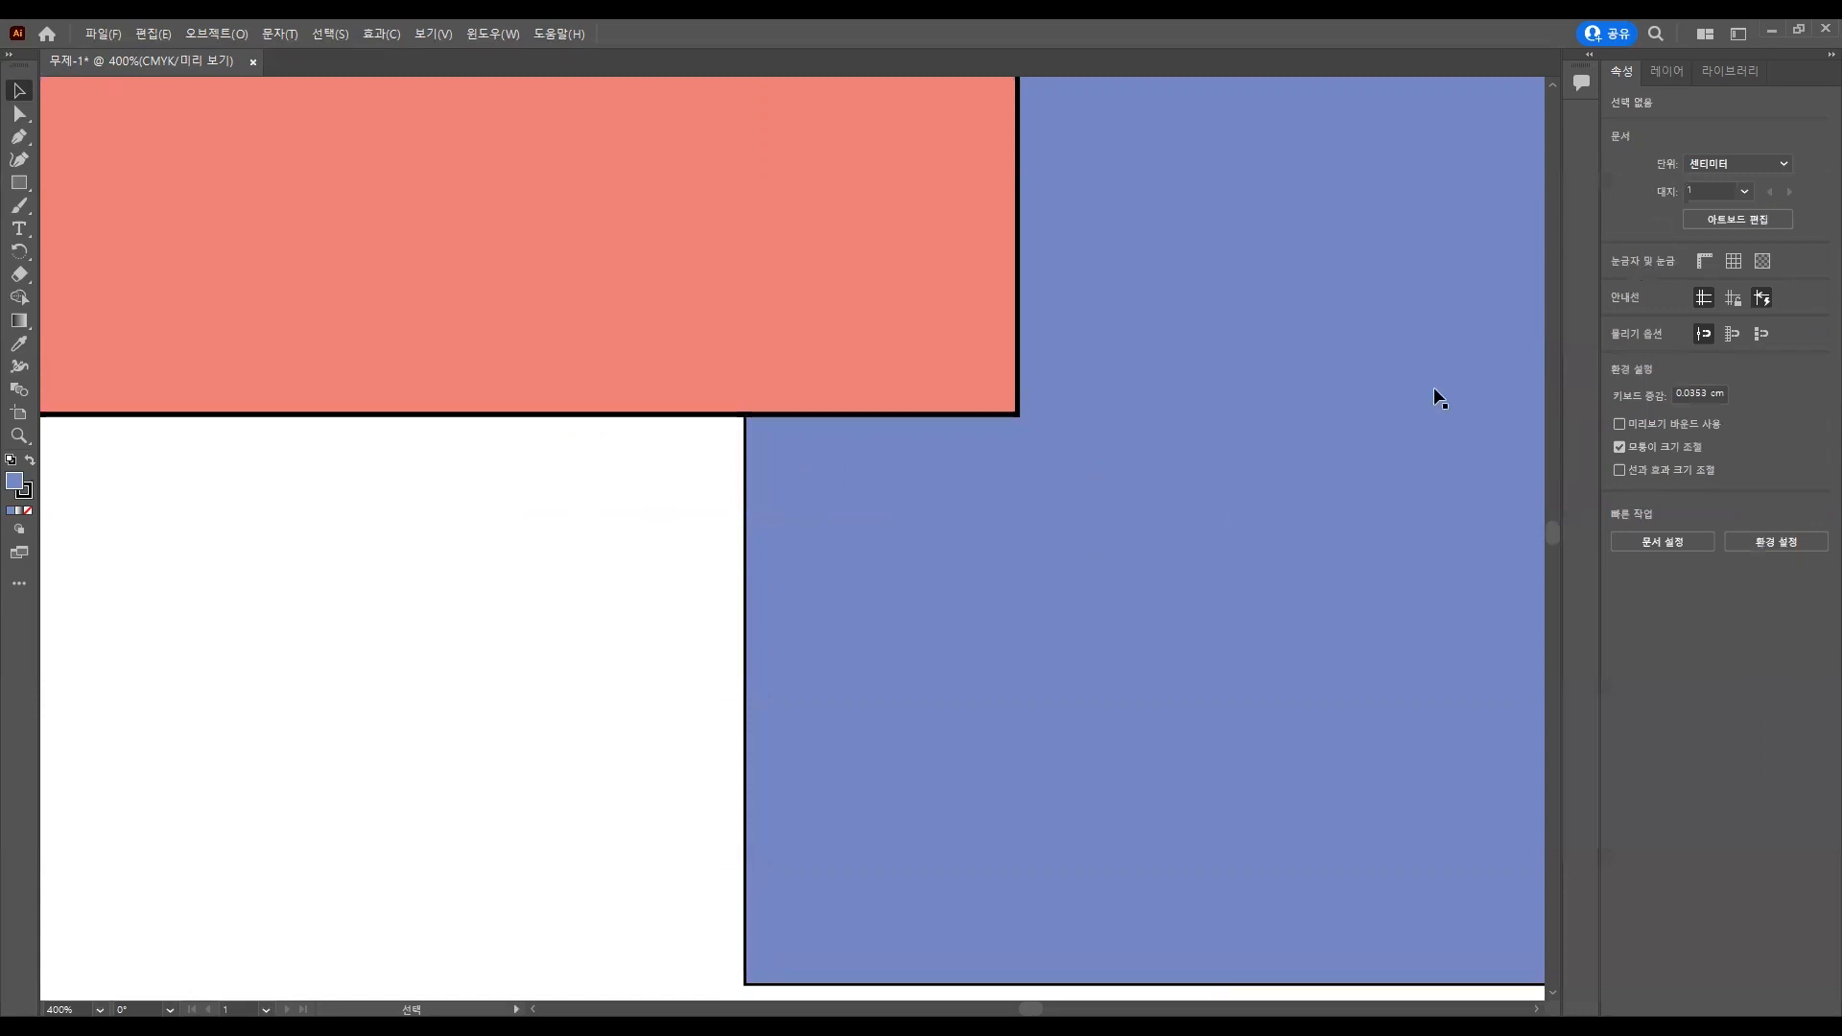
# Set the blue square's stroke weight to 2 pt and deselect it.
pyautogui.click(779, 543)
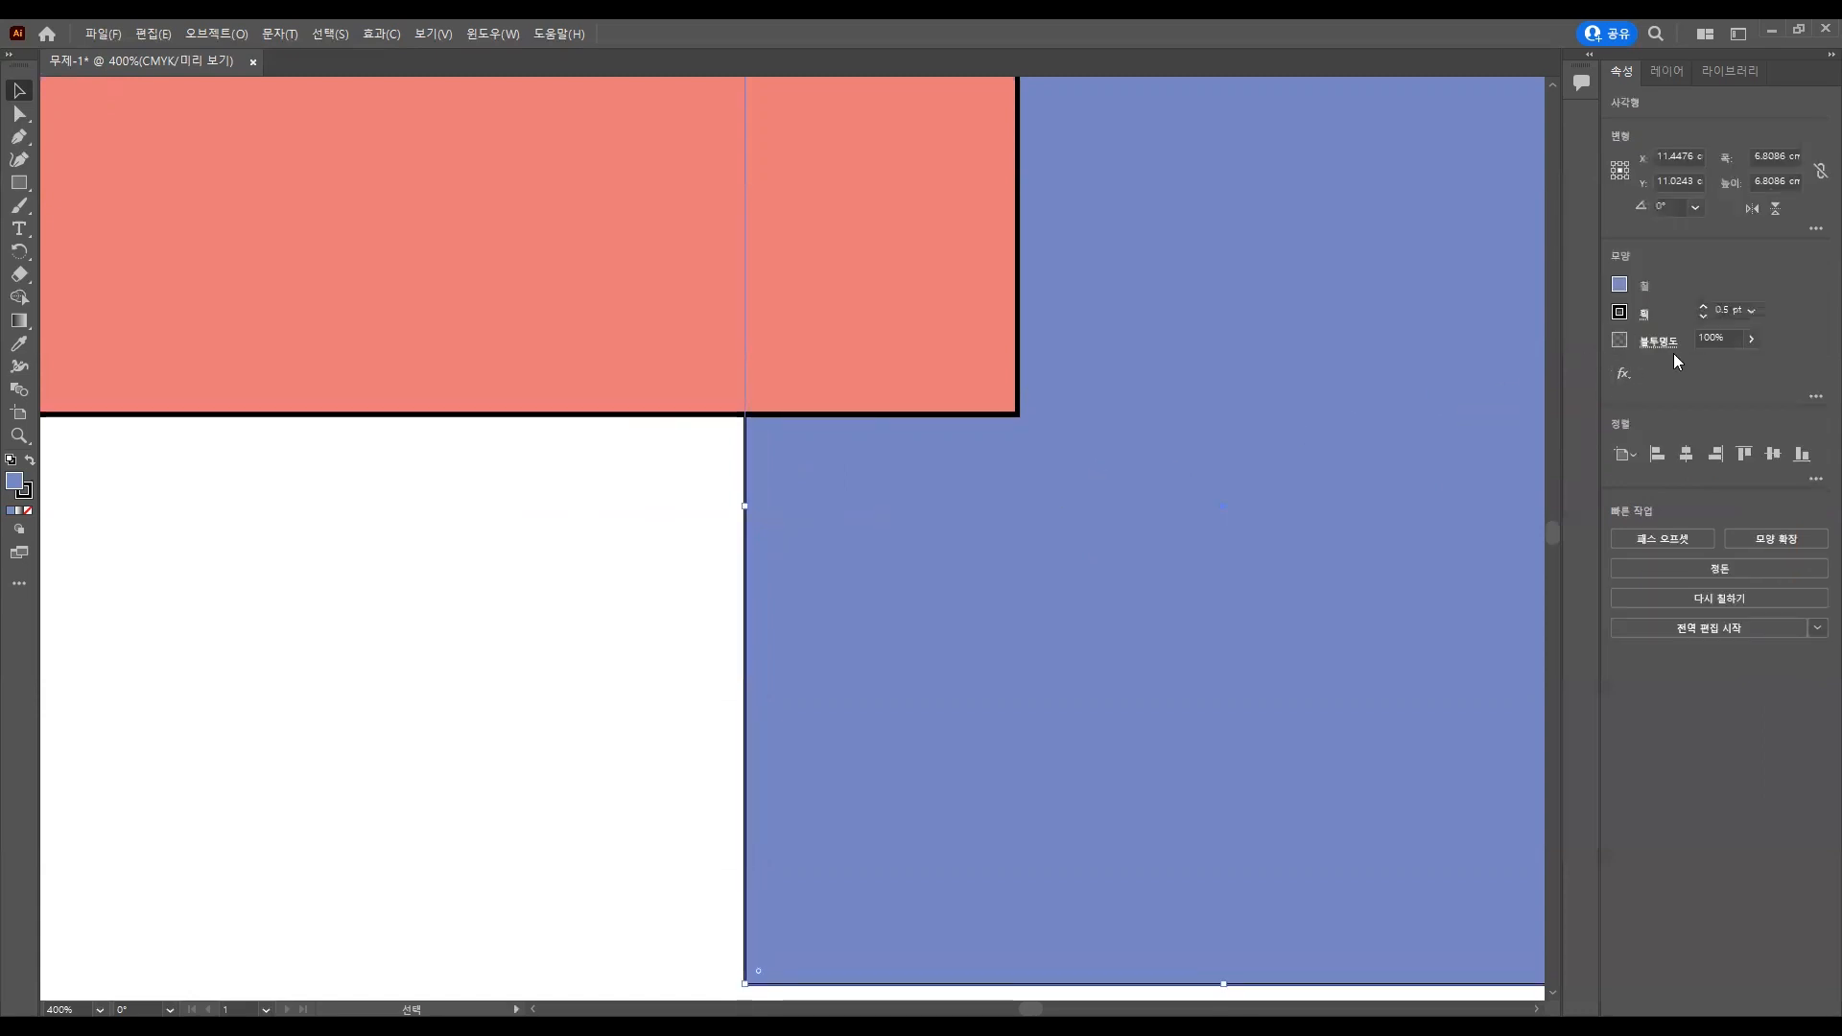
pyautogui.click(1752, 311)
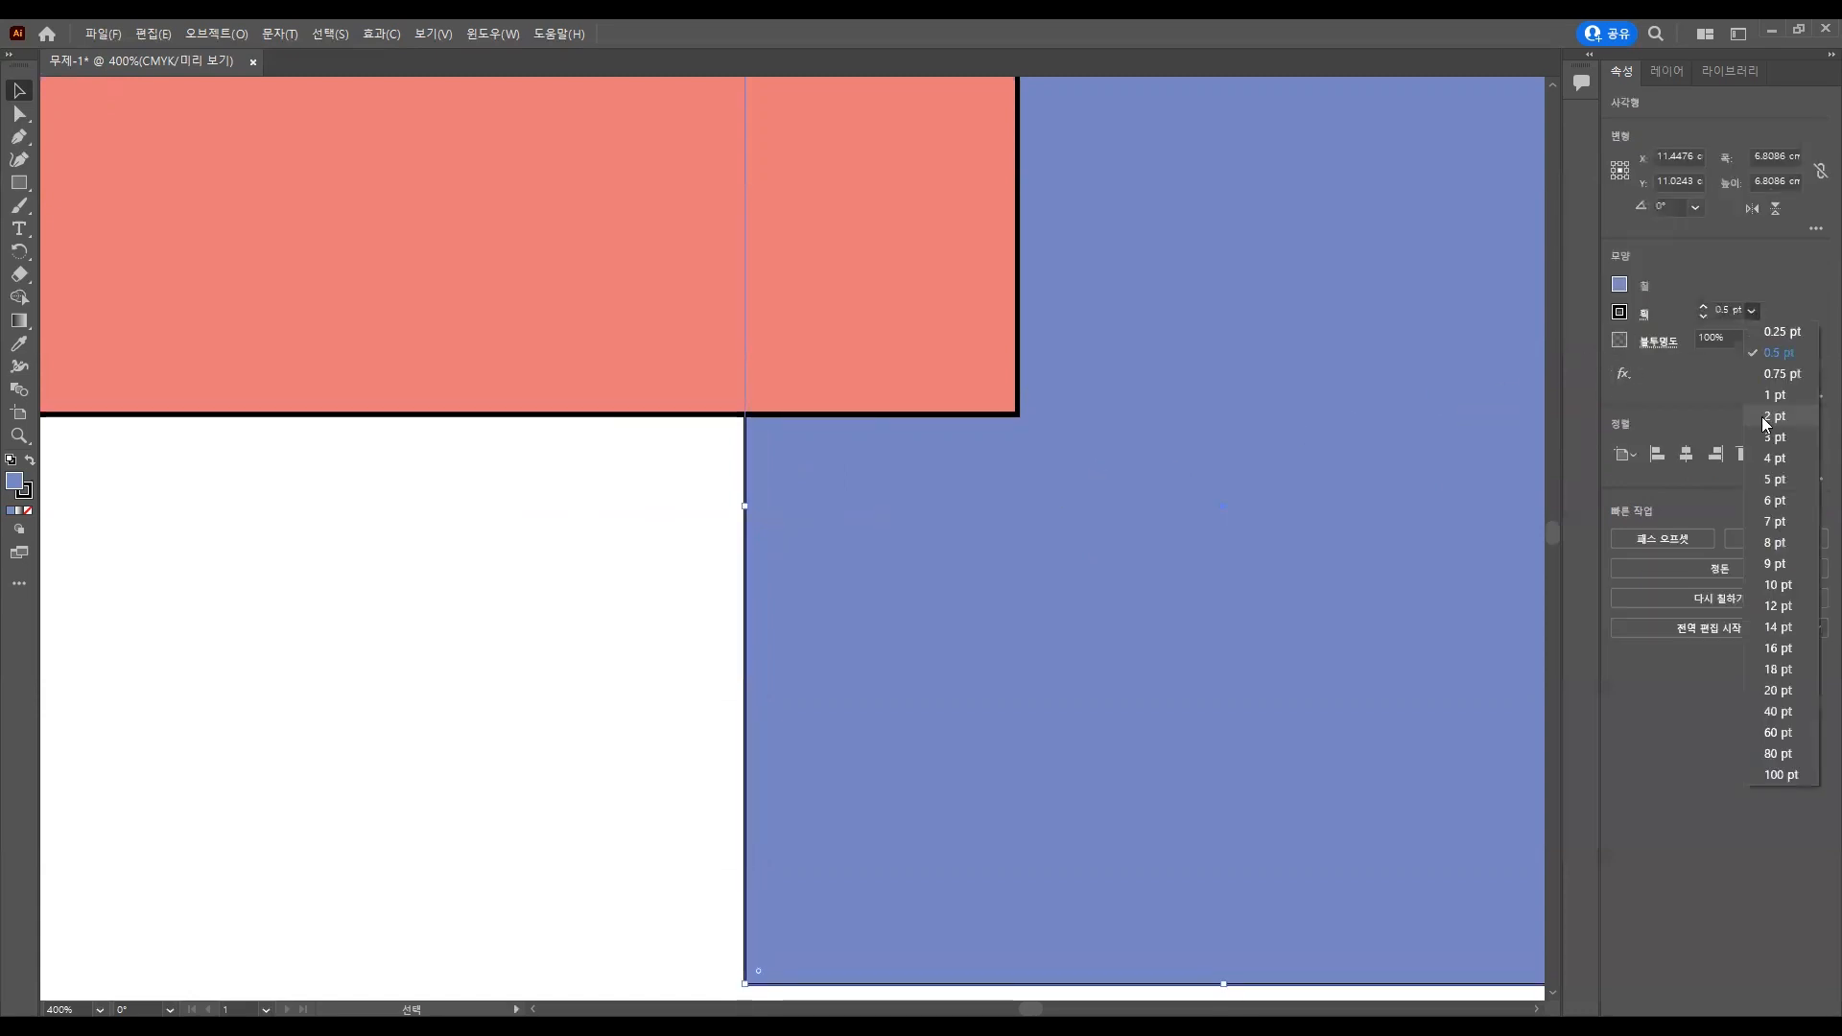
pyautogui.click(1766, 423)
pyautogui.click(164, 452)
# Try an opacity of 61% on the blue square and restore it to 100%.
pyautogui.click(19, 435)
pyautogui.keyDown('alt'); pyautogui.click(1213, 514); pyautogui.keyUp('alt')
pyautogui.keyDown('alt'); pyautogui.click(700, 547); pyautogui.keyUp('alt')
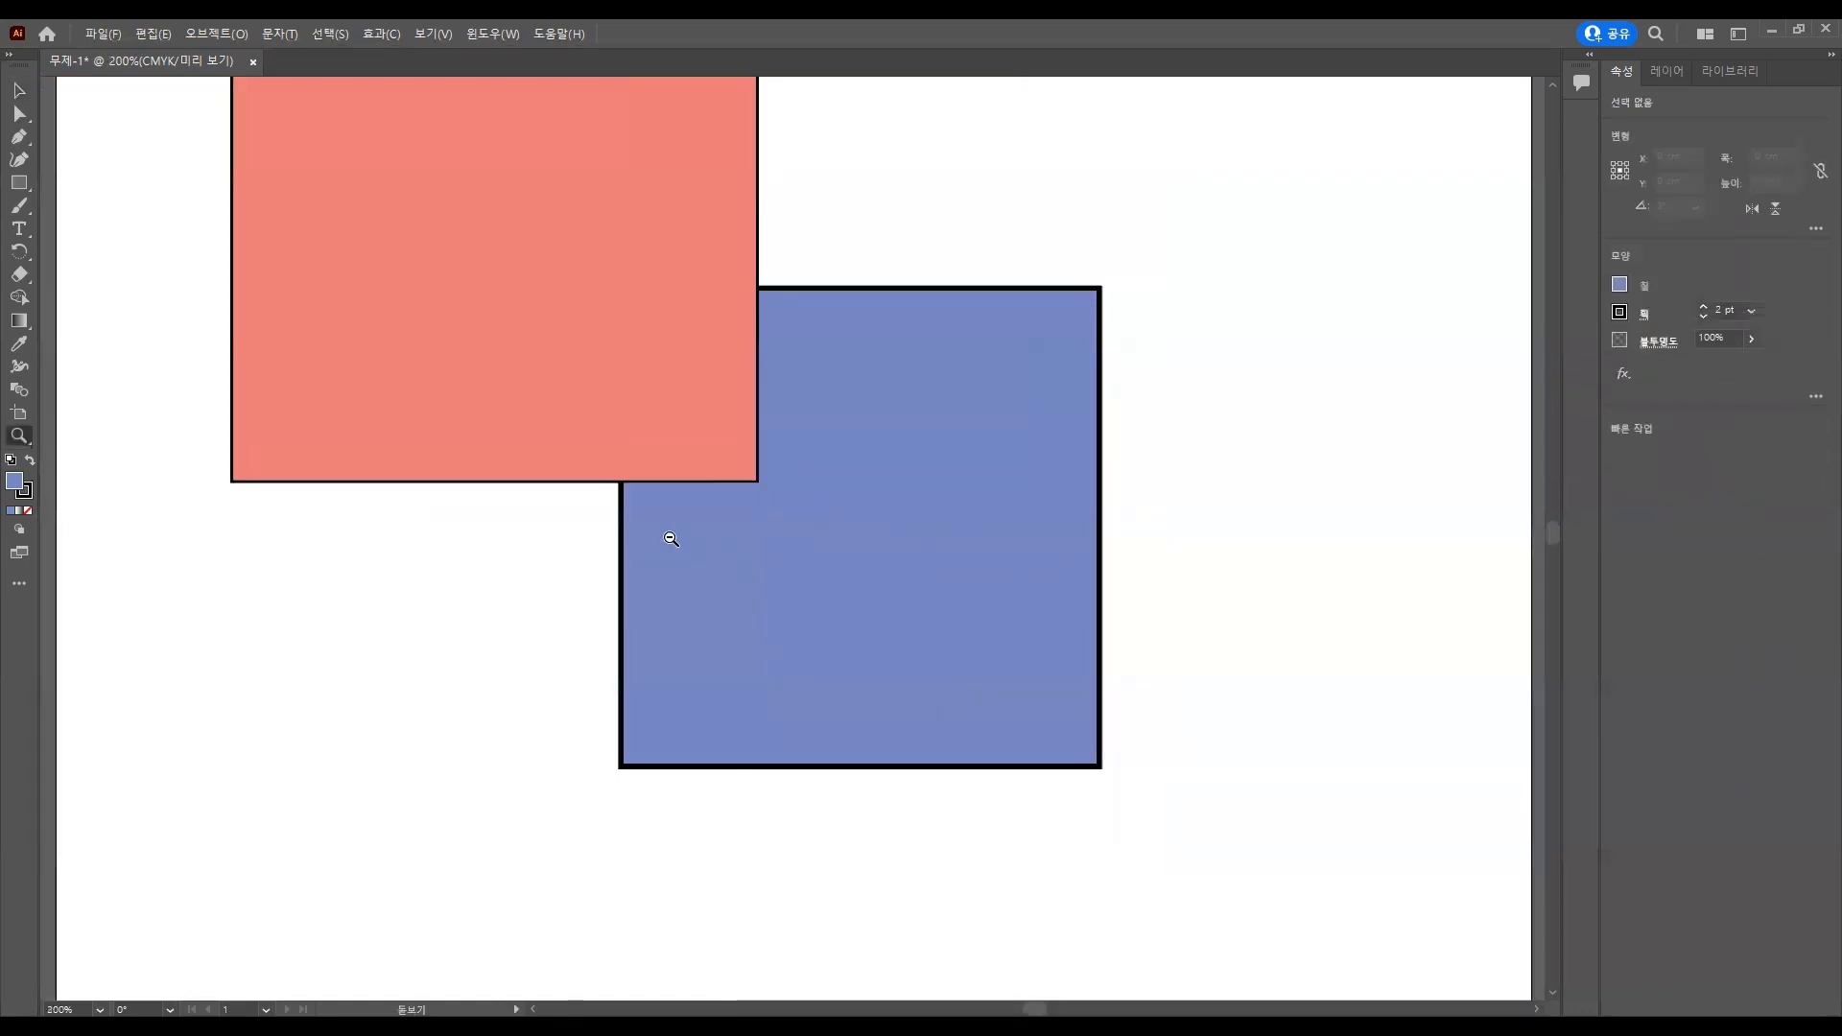
pyautogui.keyDown('alt'); pyautogui.click(736, 546); pyautogui.keyUp('alt')
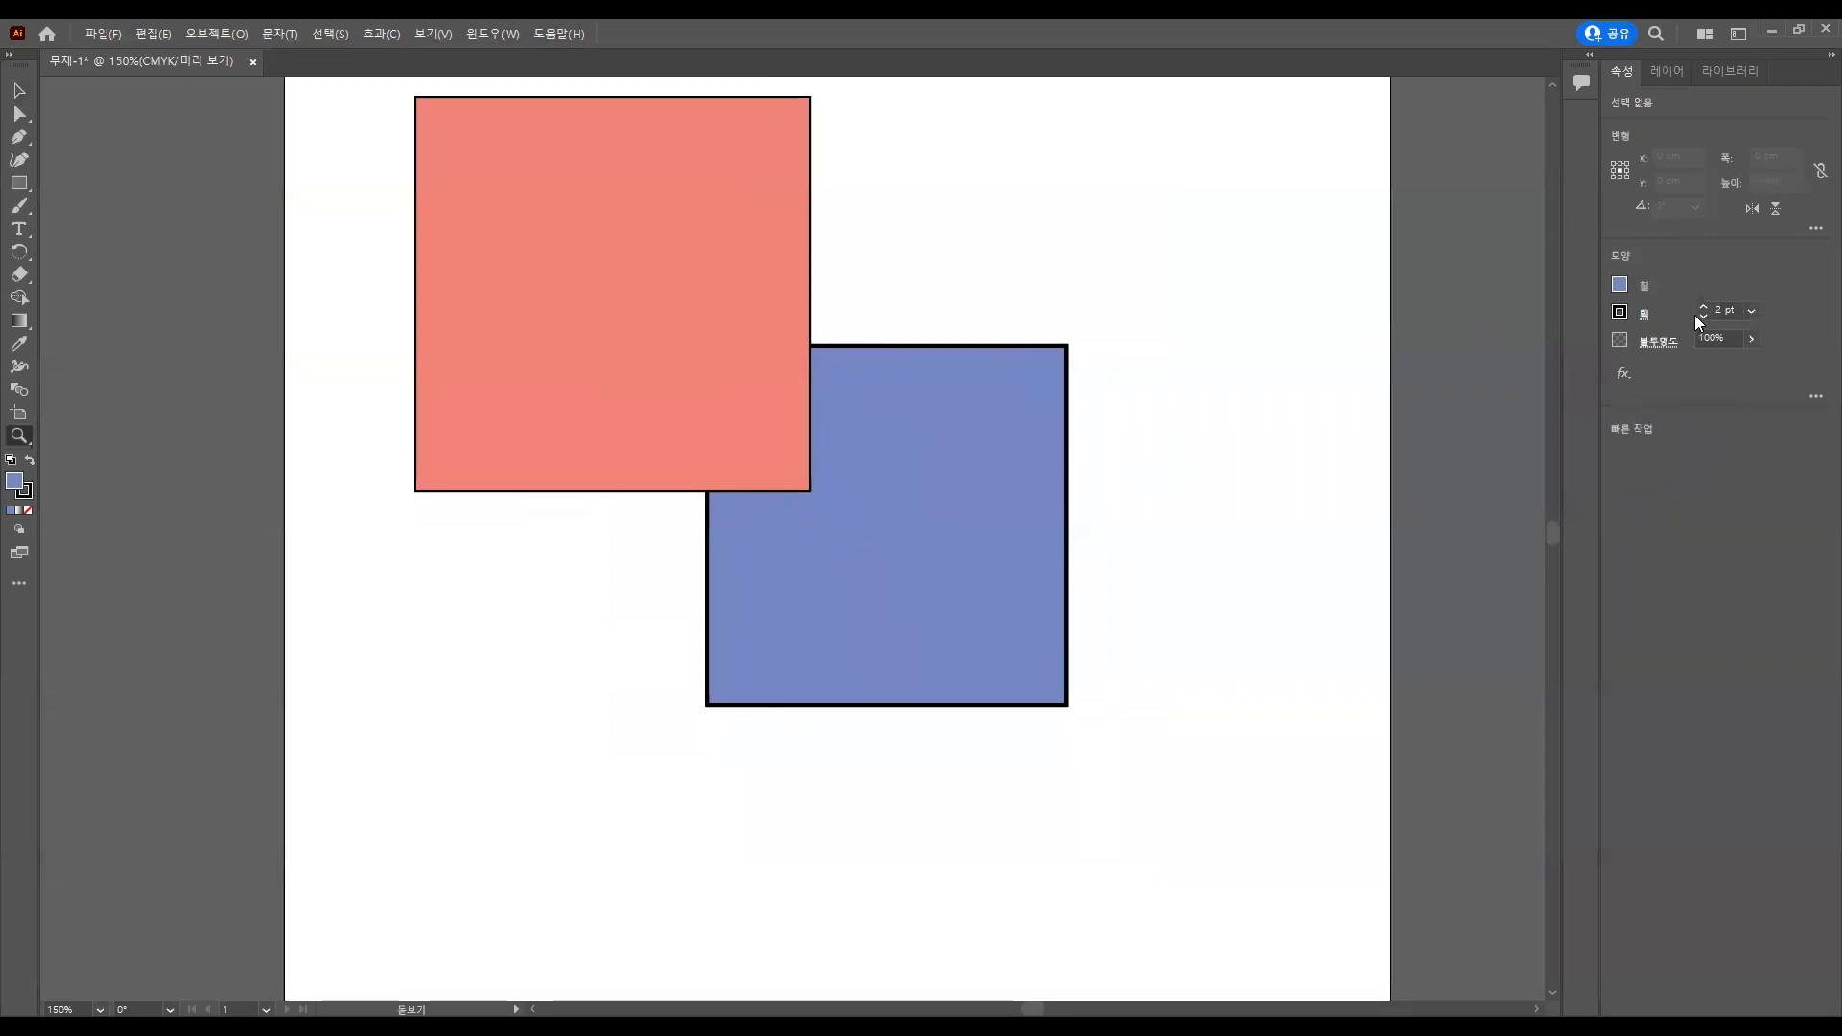
pyautogui.click(19, 90)
pyautogui.click(898, 607)
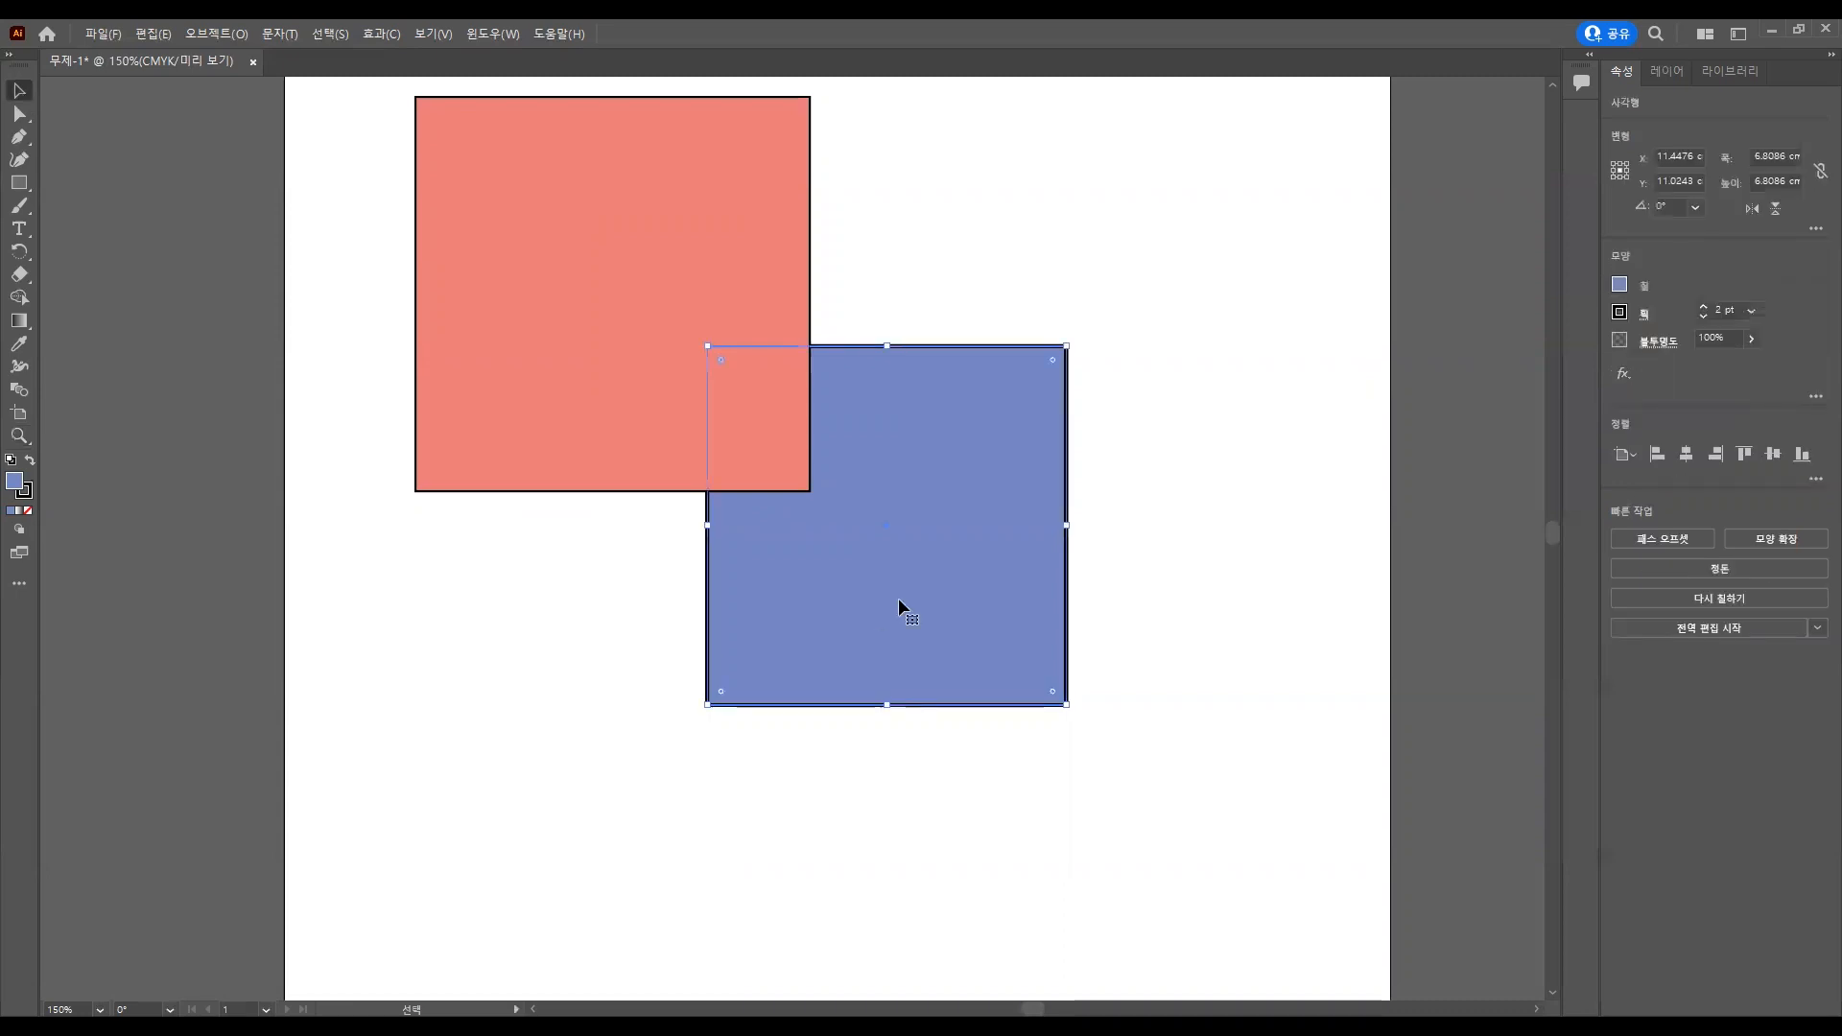
pyautogui.click(1753, 344)
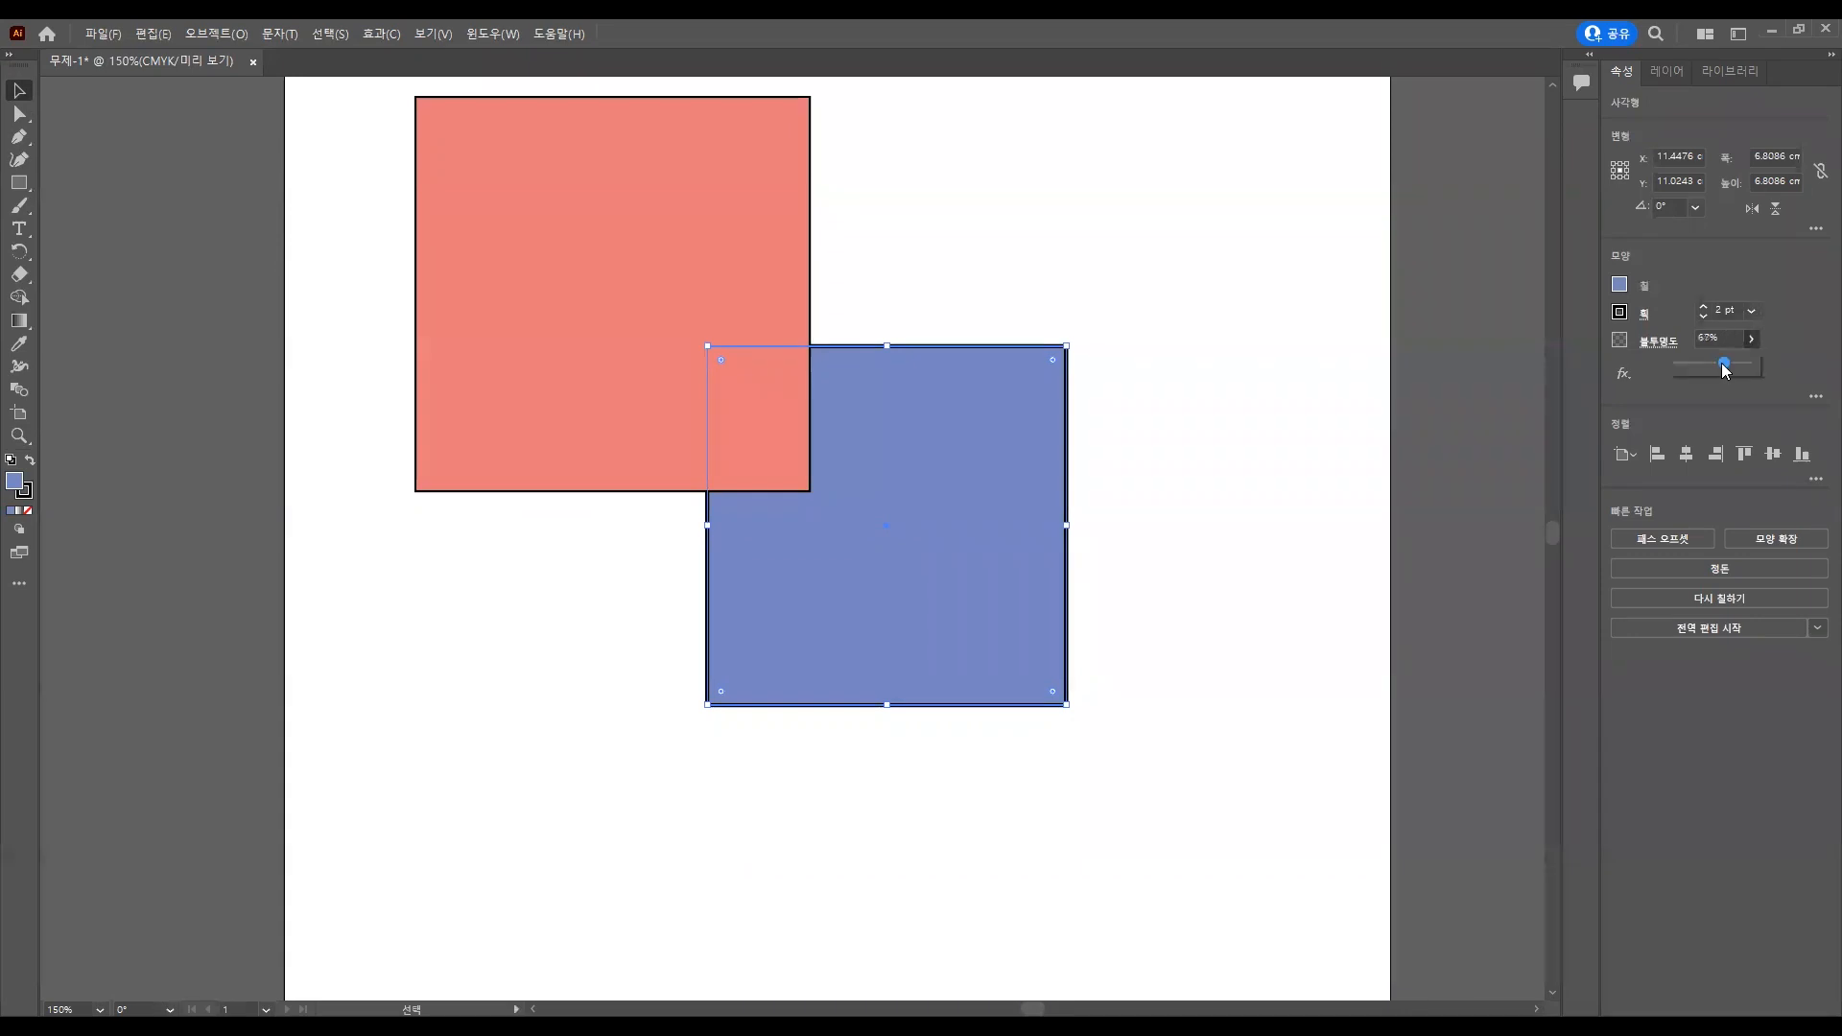
pyautogui.moveTo(1756, 363); pyautogui.dragTo(1720, 366)
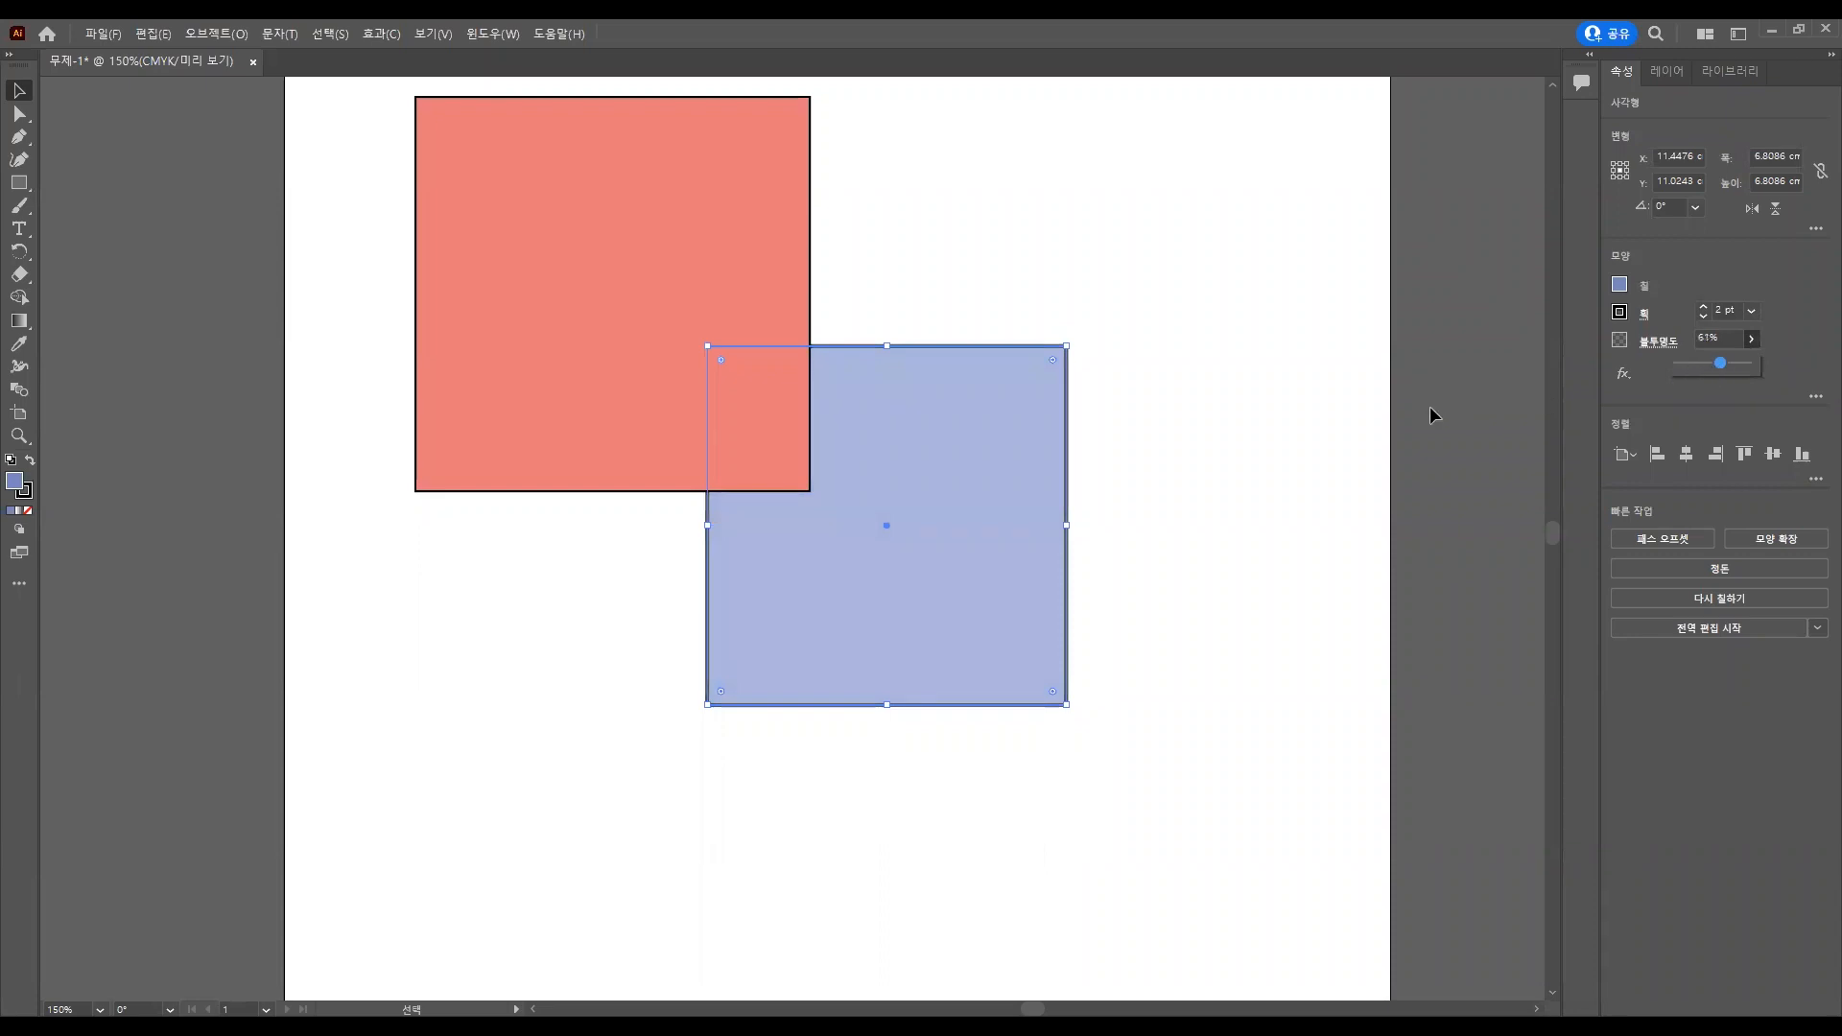
pyautogui.moveTo(1718, 366); pyautogui.dragTo(1785, 363)
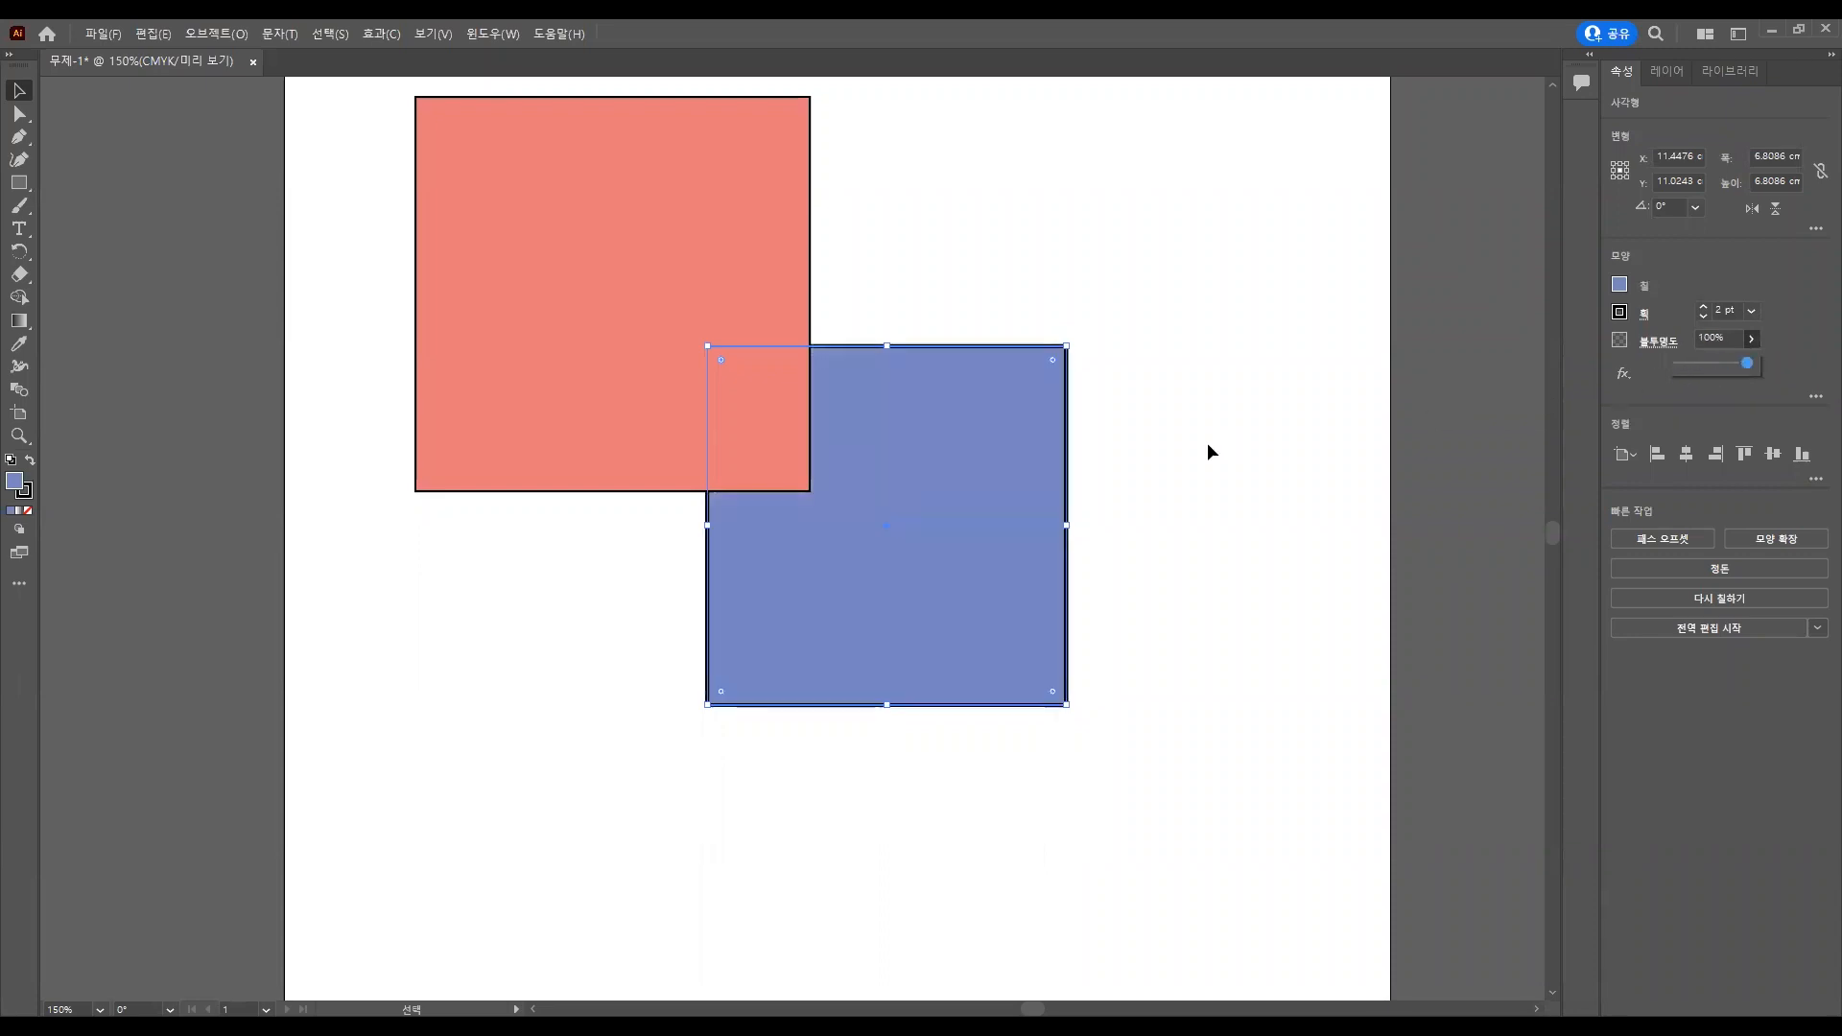
# Set the pink square's opacity to 72% and deselect it.
pyautogui.click(723, 338)
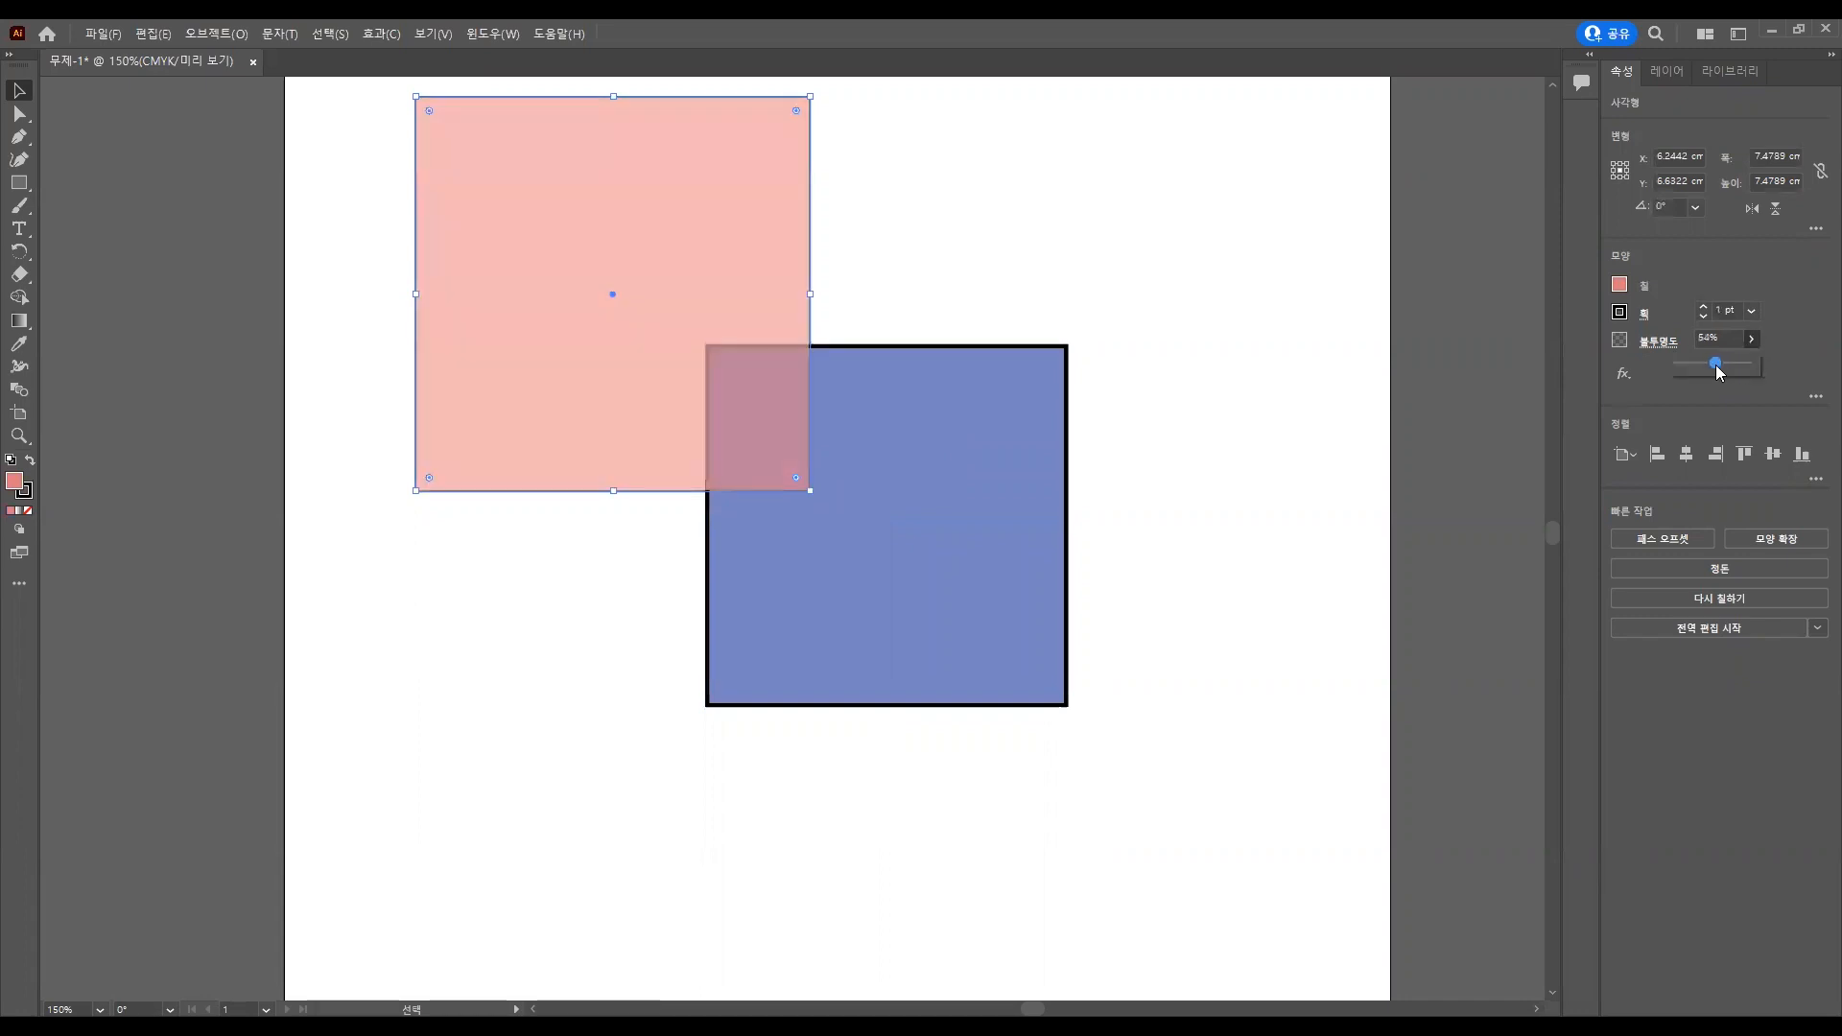
pyautogui.moveTo(1715, 365); pyautogui.dragTo(1728, 364)
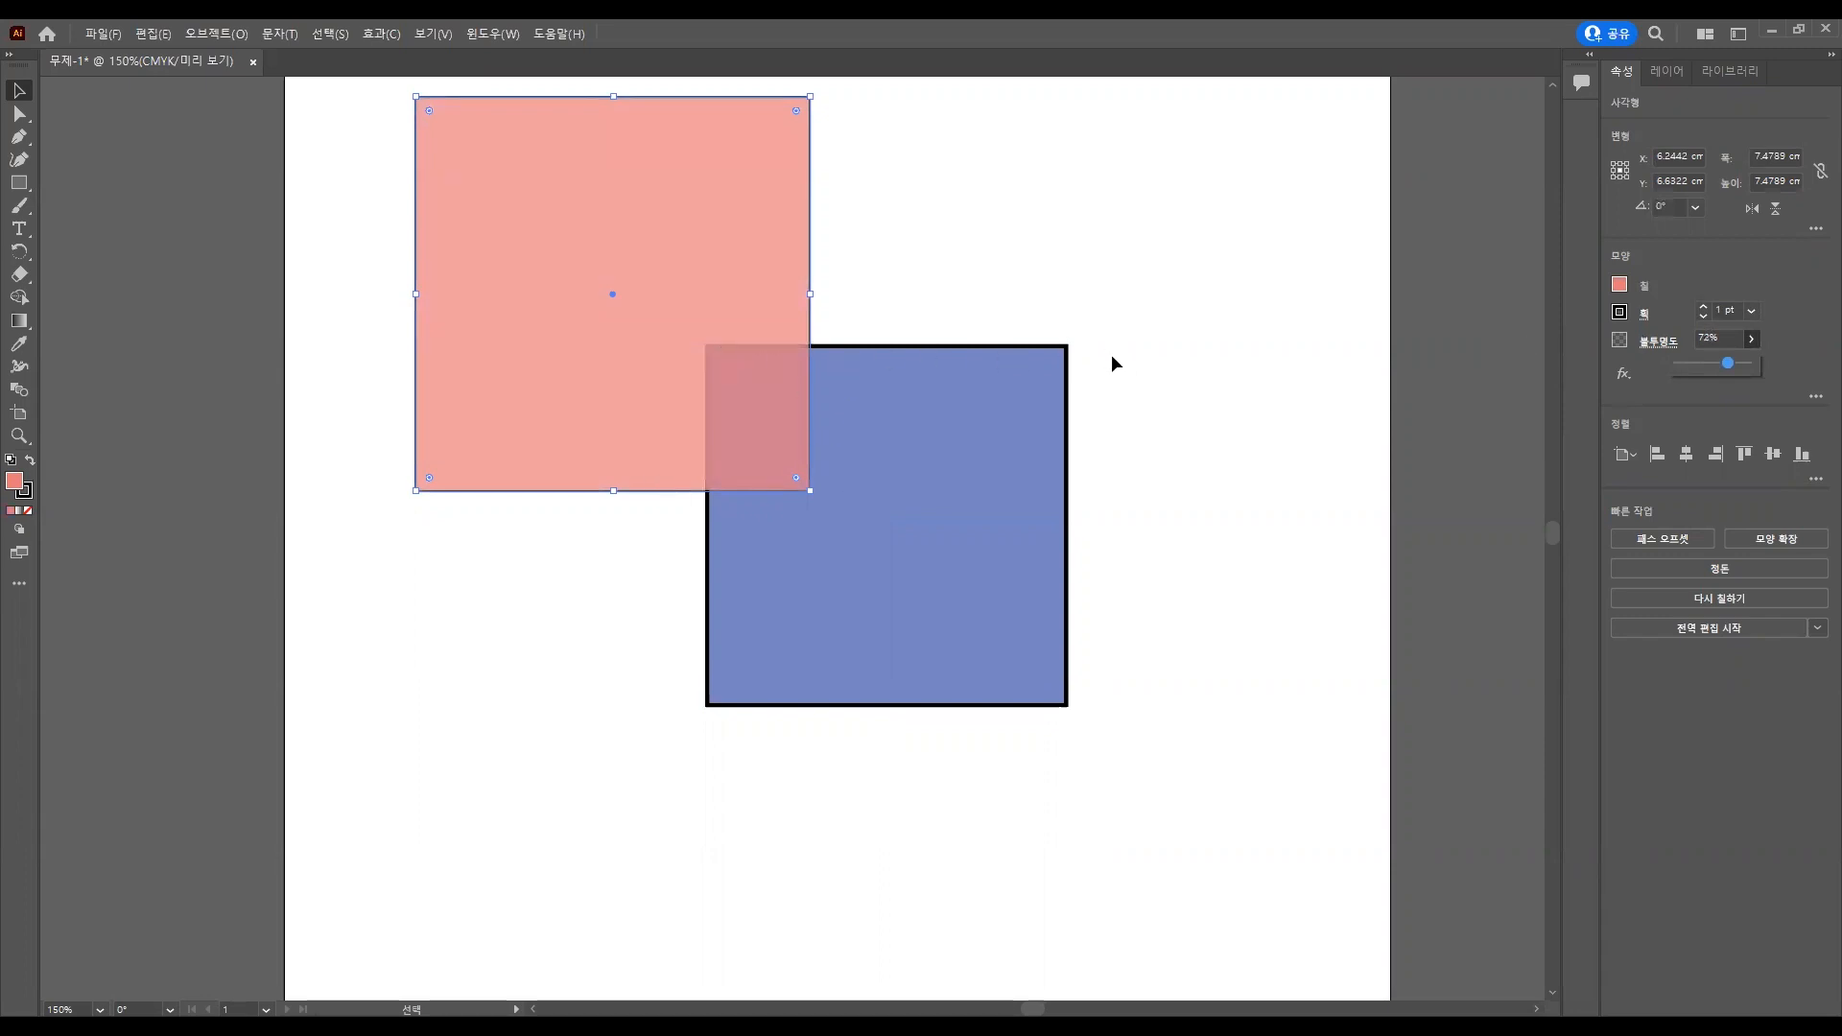
pyautogui.click(1128, 508)
# Delete both squares and draw an ellipse about 5.9 cm wide and 2.3 cm high in the upper left part of the artboard.
pyautogui.moveTo(1205, 712); pyautogui.dragTo(556, 269)
pyautogui.press('Delete')
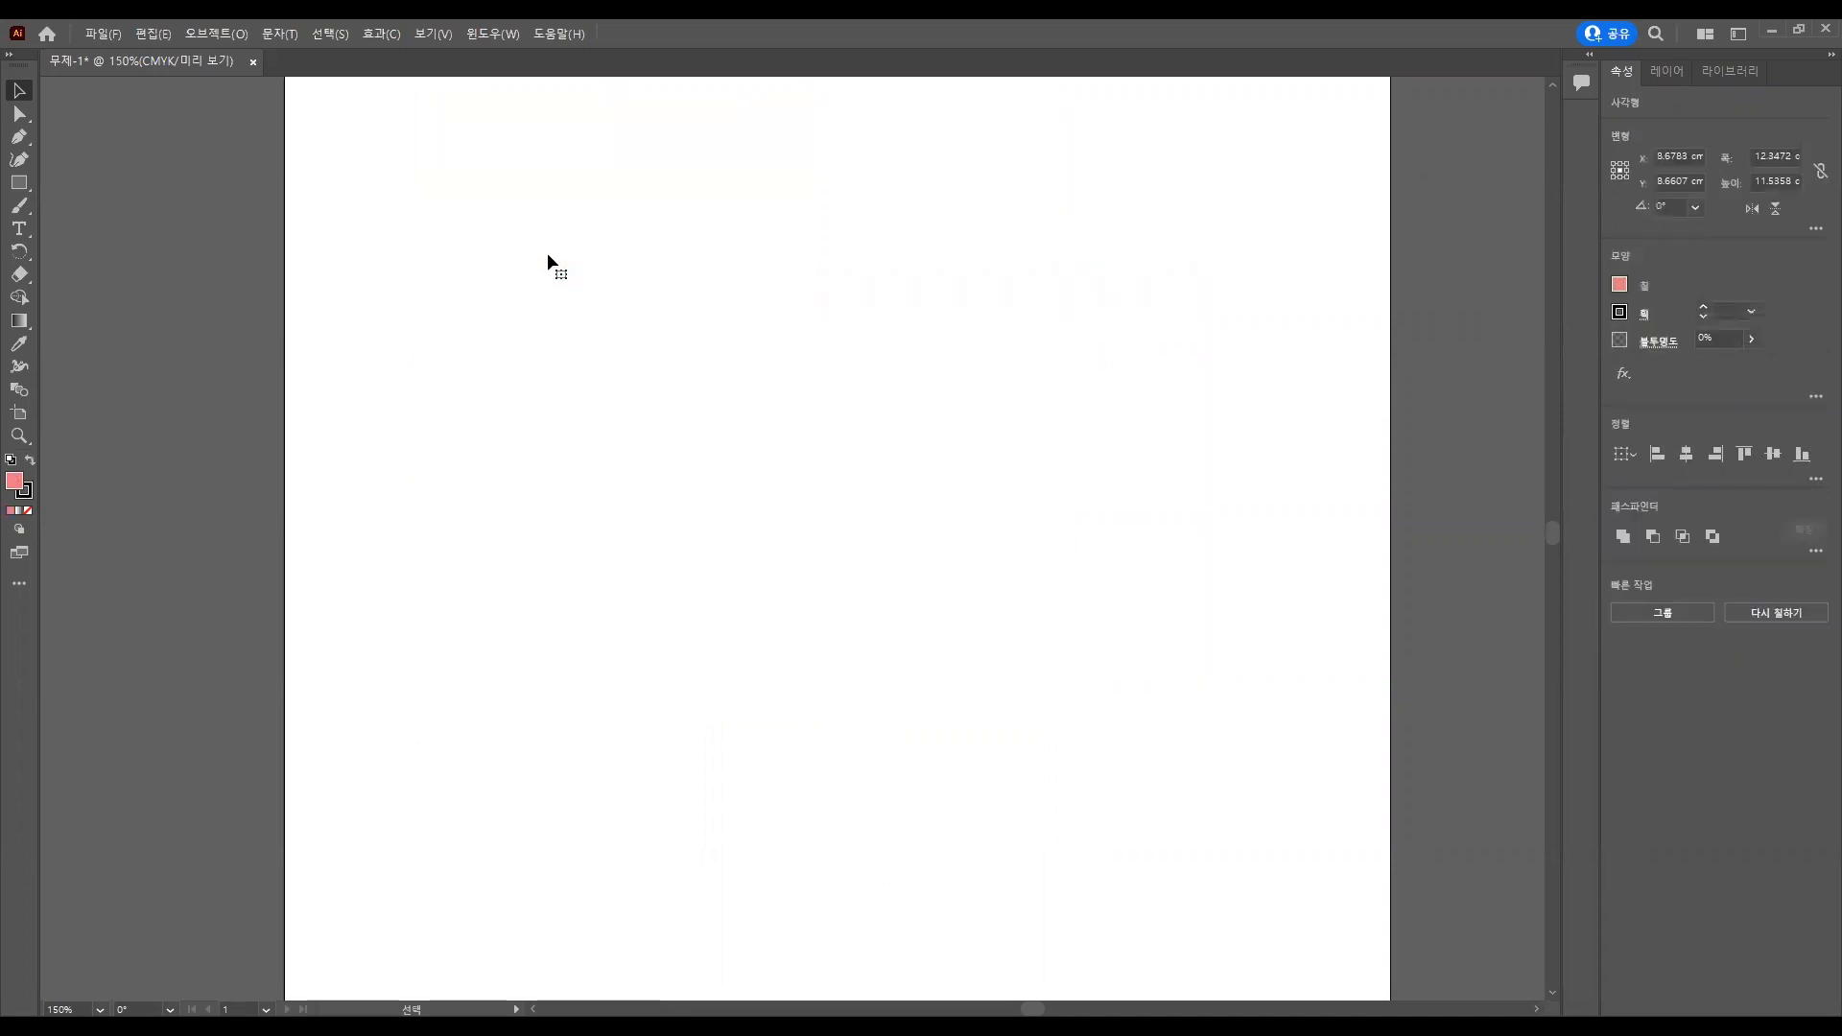
pyautogui.moveTo(30, 191); pyautogui.dragTo(60, 211)
pyautogui.moveTo(497, 220); pyautogui.dragTo(811, 344)
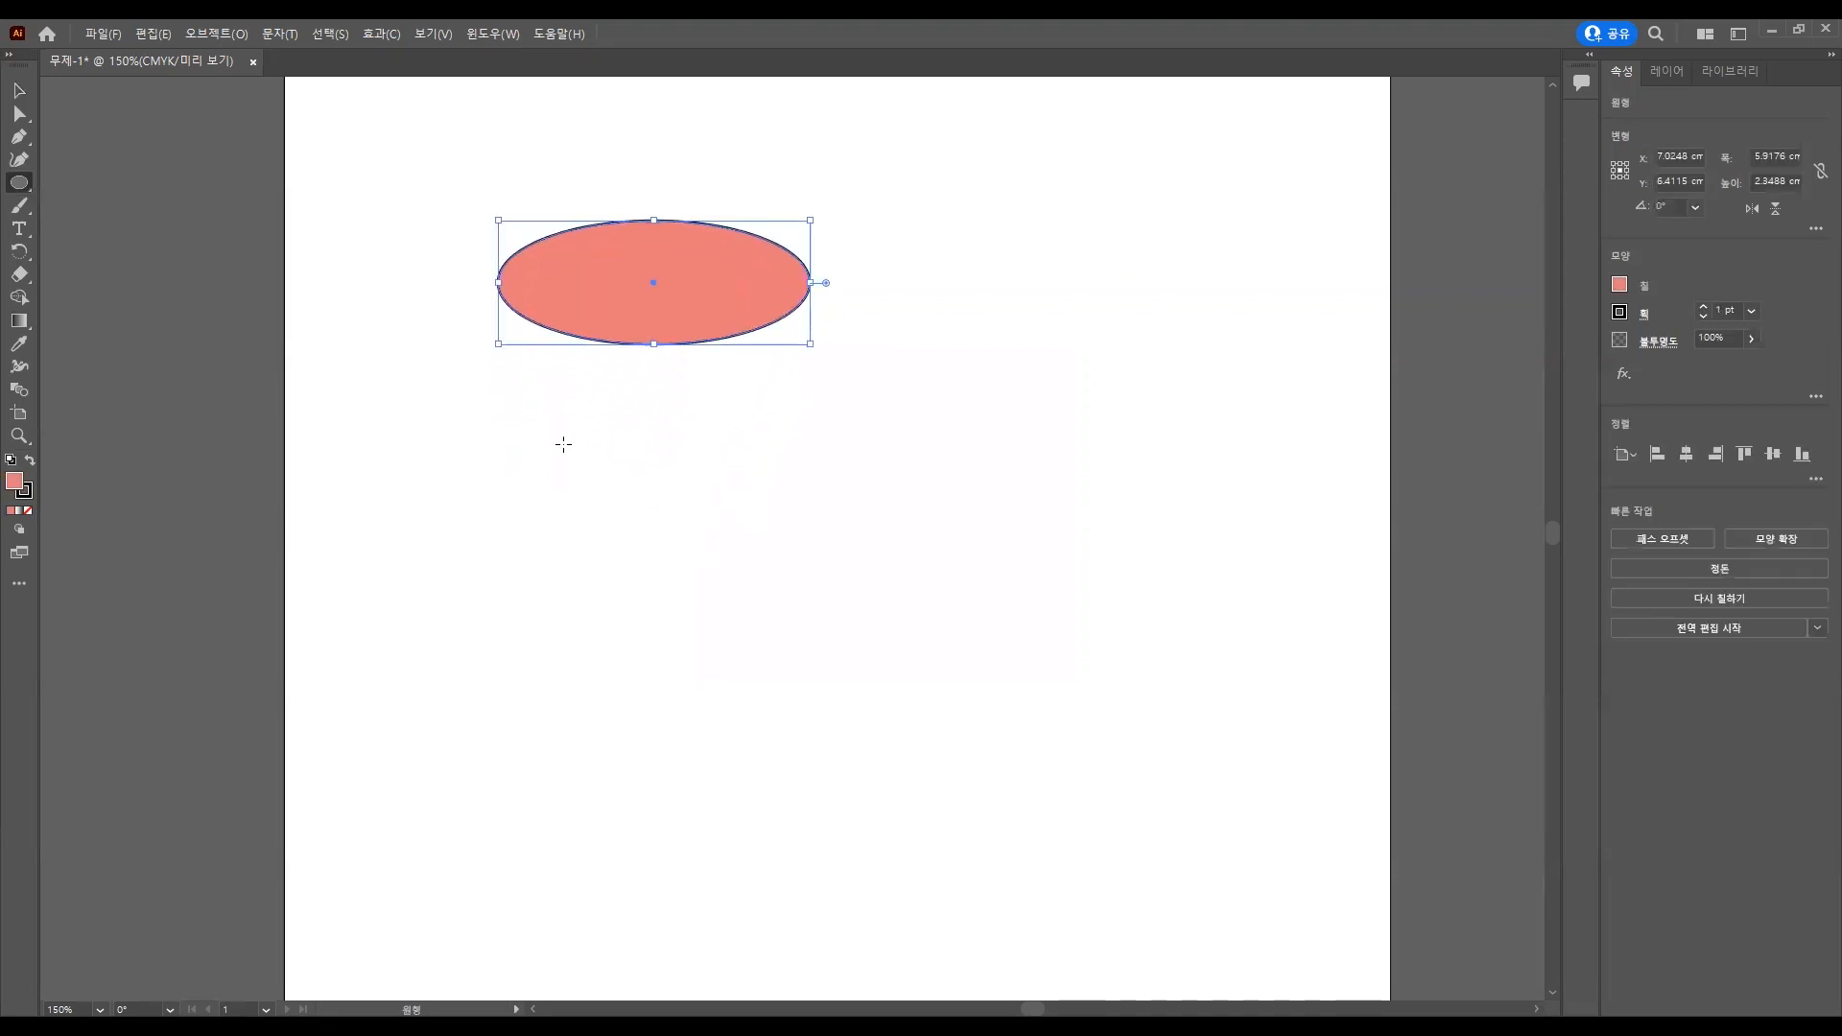
# Draw a circle about 5 cm in diameter below the ellipse and add a 6 cm by 6 cm circle beside it.
pyautogui.moveTo(551, 440); pyautogui.dragTo(804, 698)
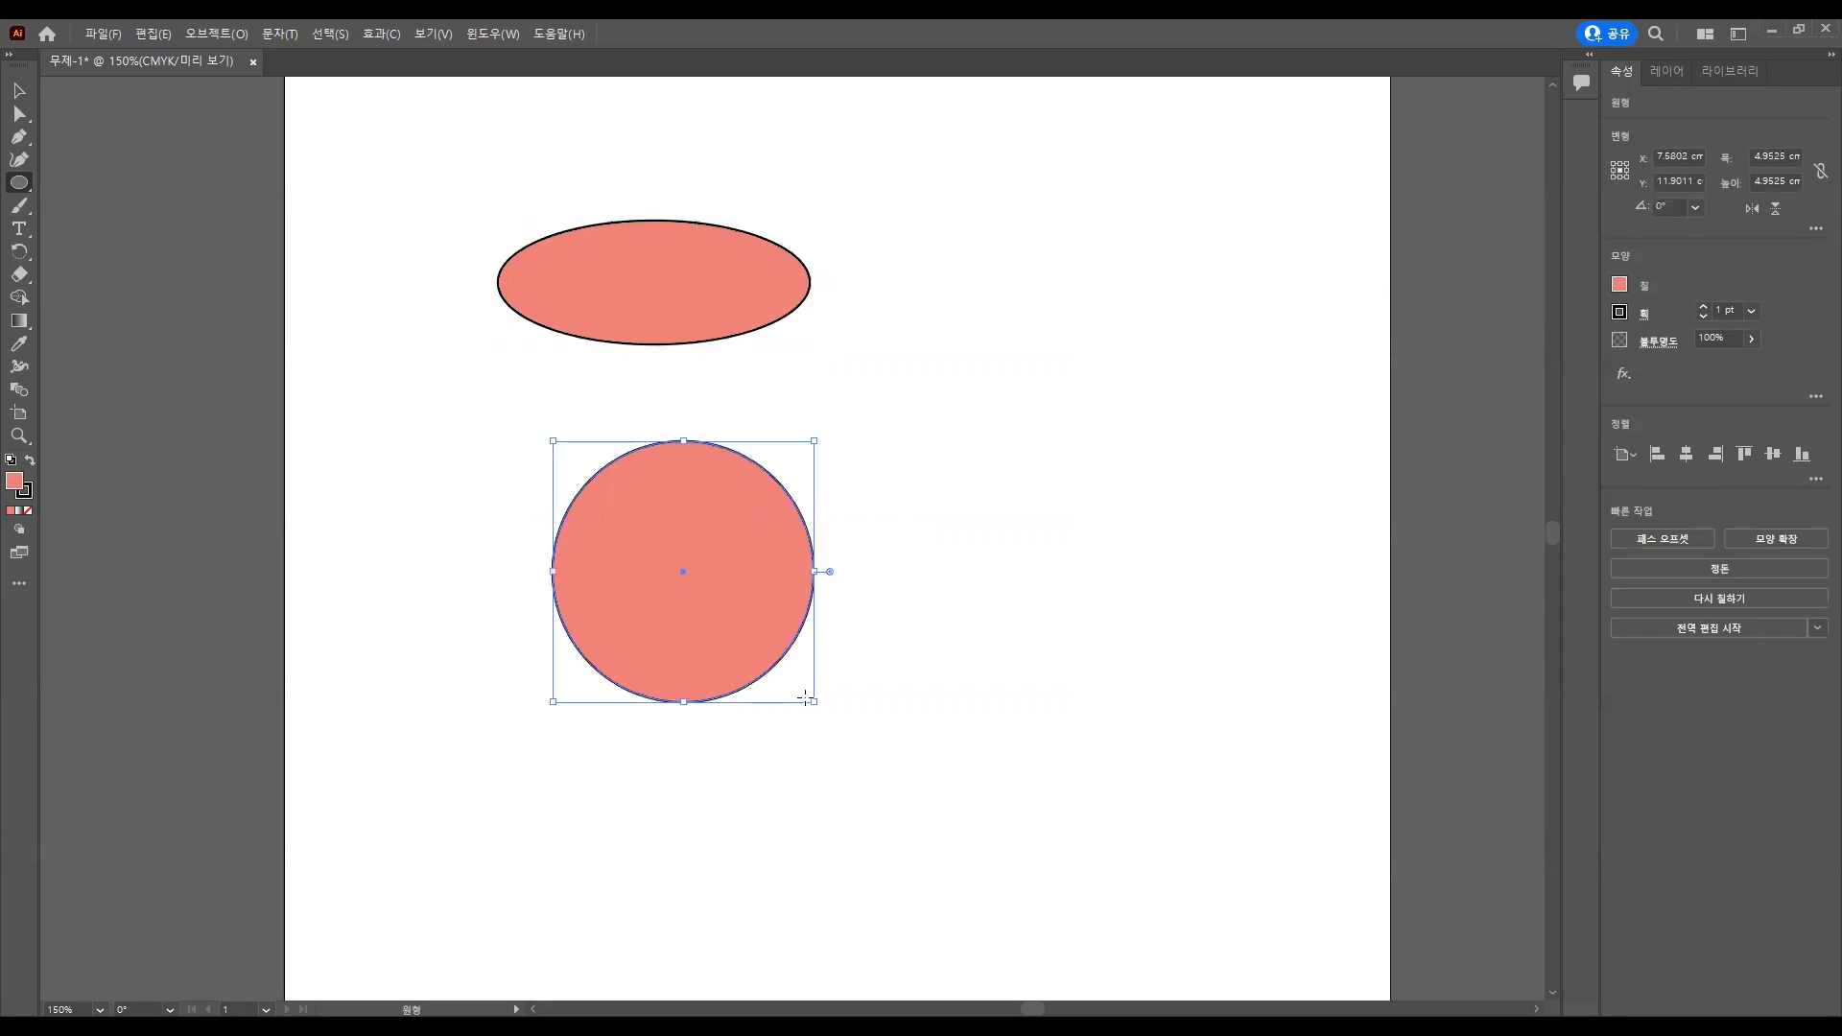
pyautogui.click(921, 527)
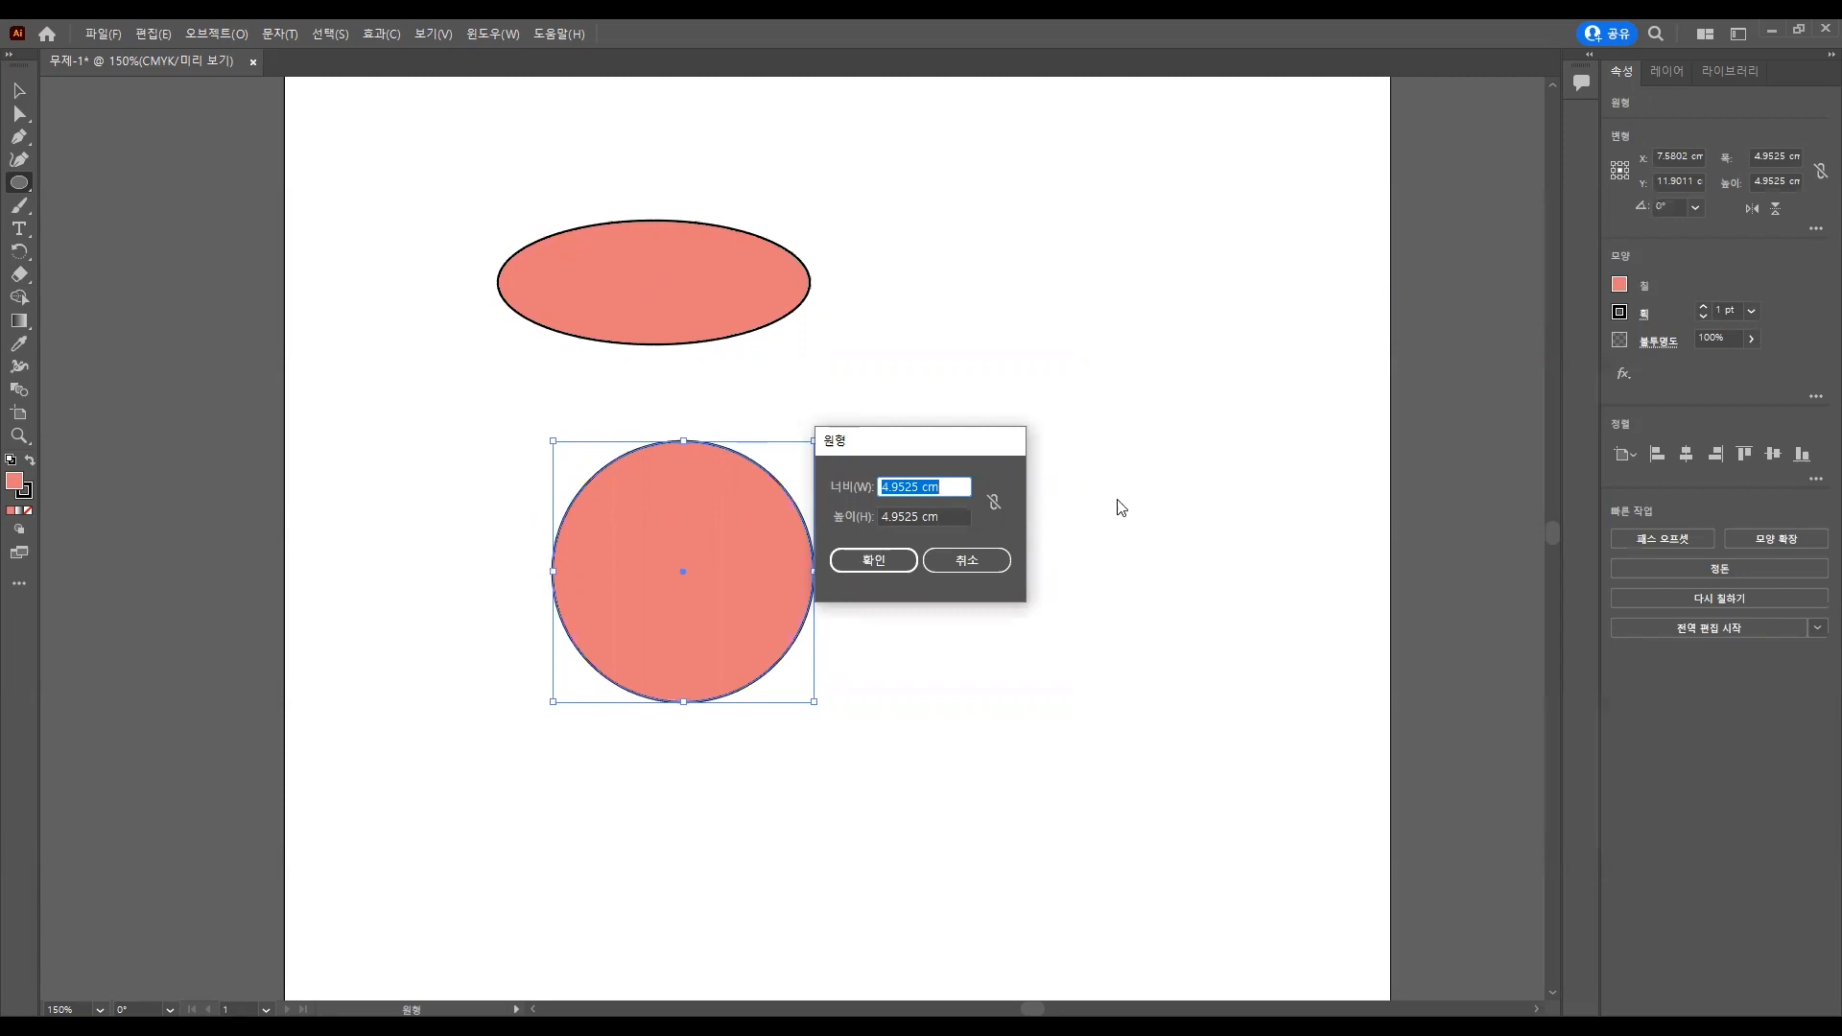
pyautogui.doubleClick(920, 484)
pyautogui.write('6')
pyautogui.doubleClick(900, 516)
pyautogui.write('6')
pyautogui.click(871, 562)
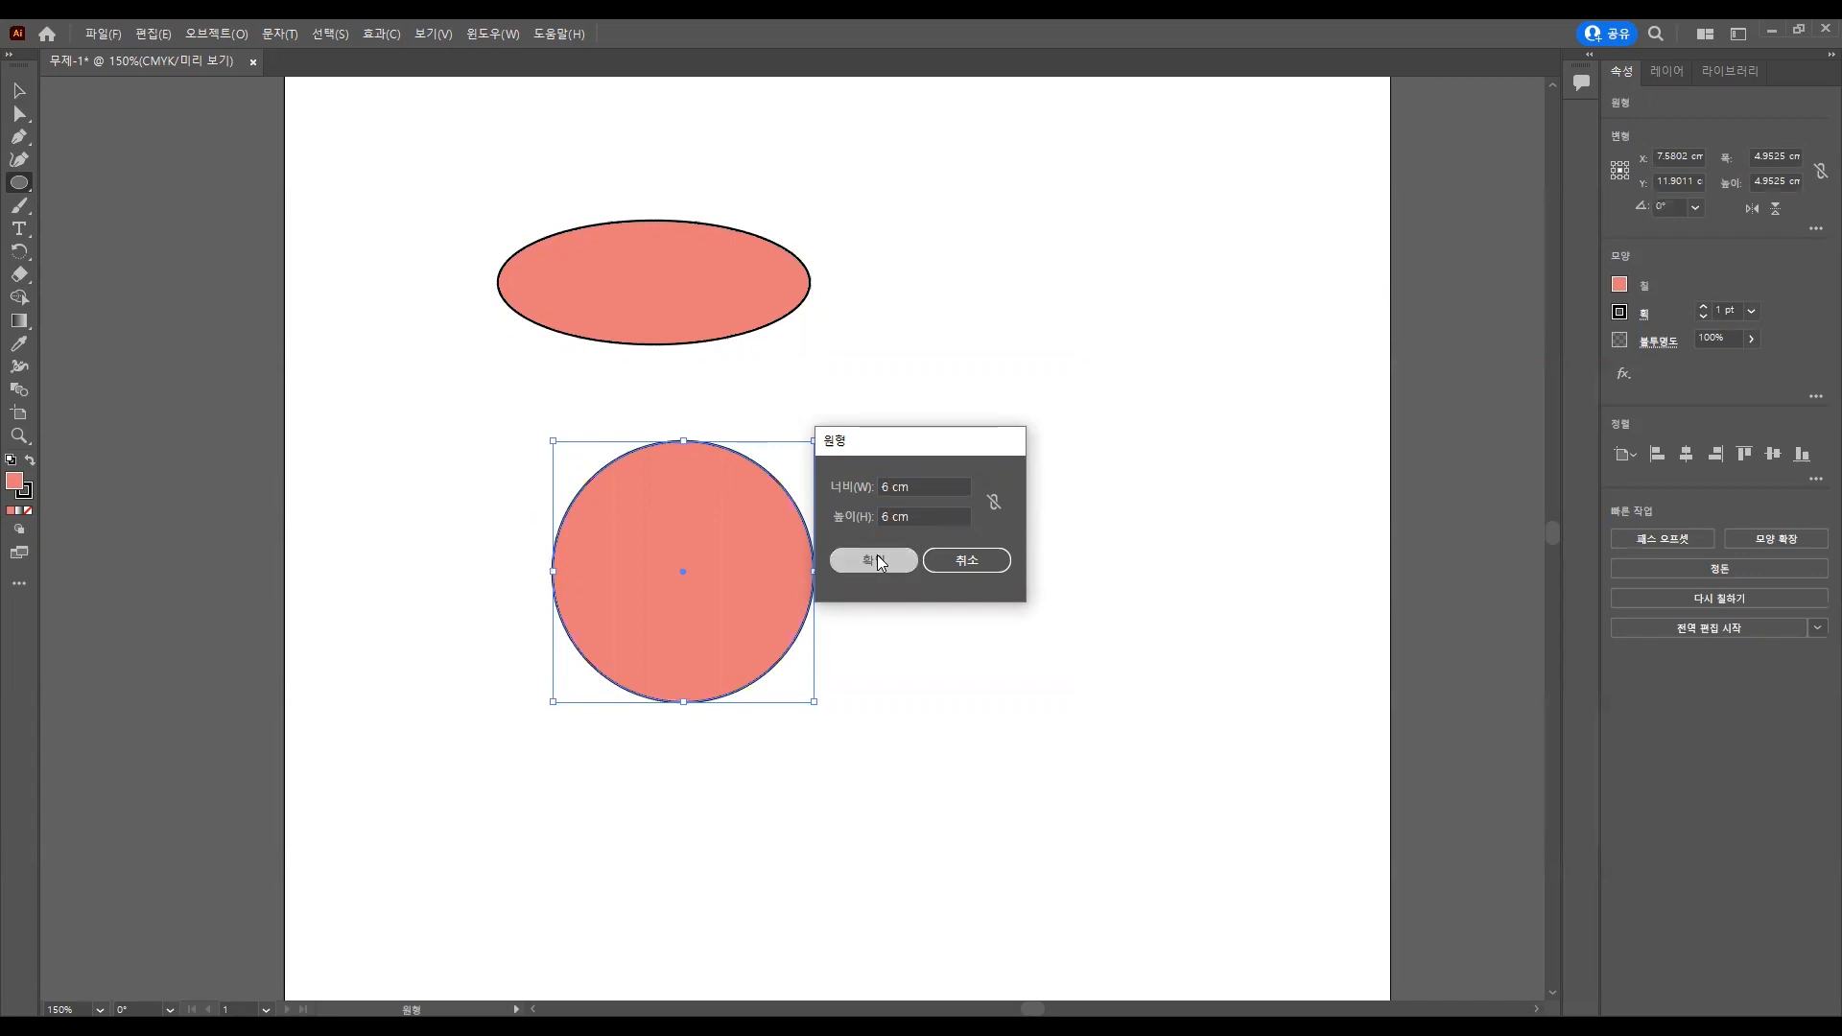
# Delete the ellipse and both circles from the artboard.
pyautogui.click(19, 90)
pyautogui.moveTo(1273, 914); pyautogui.dragTo(413, 215)
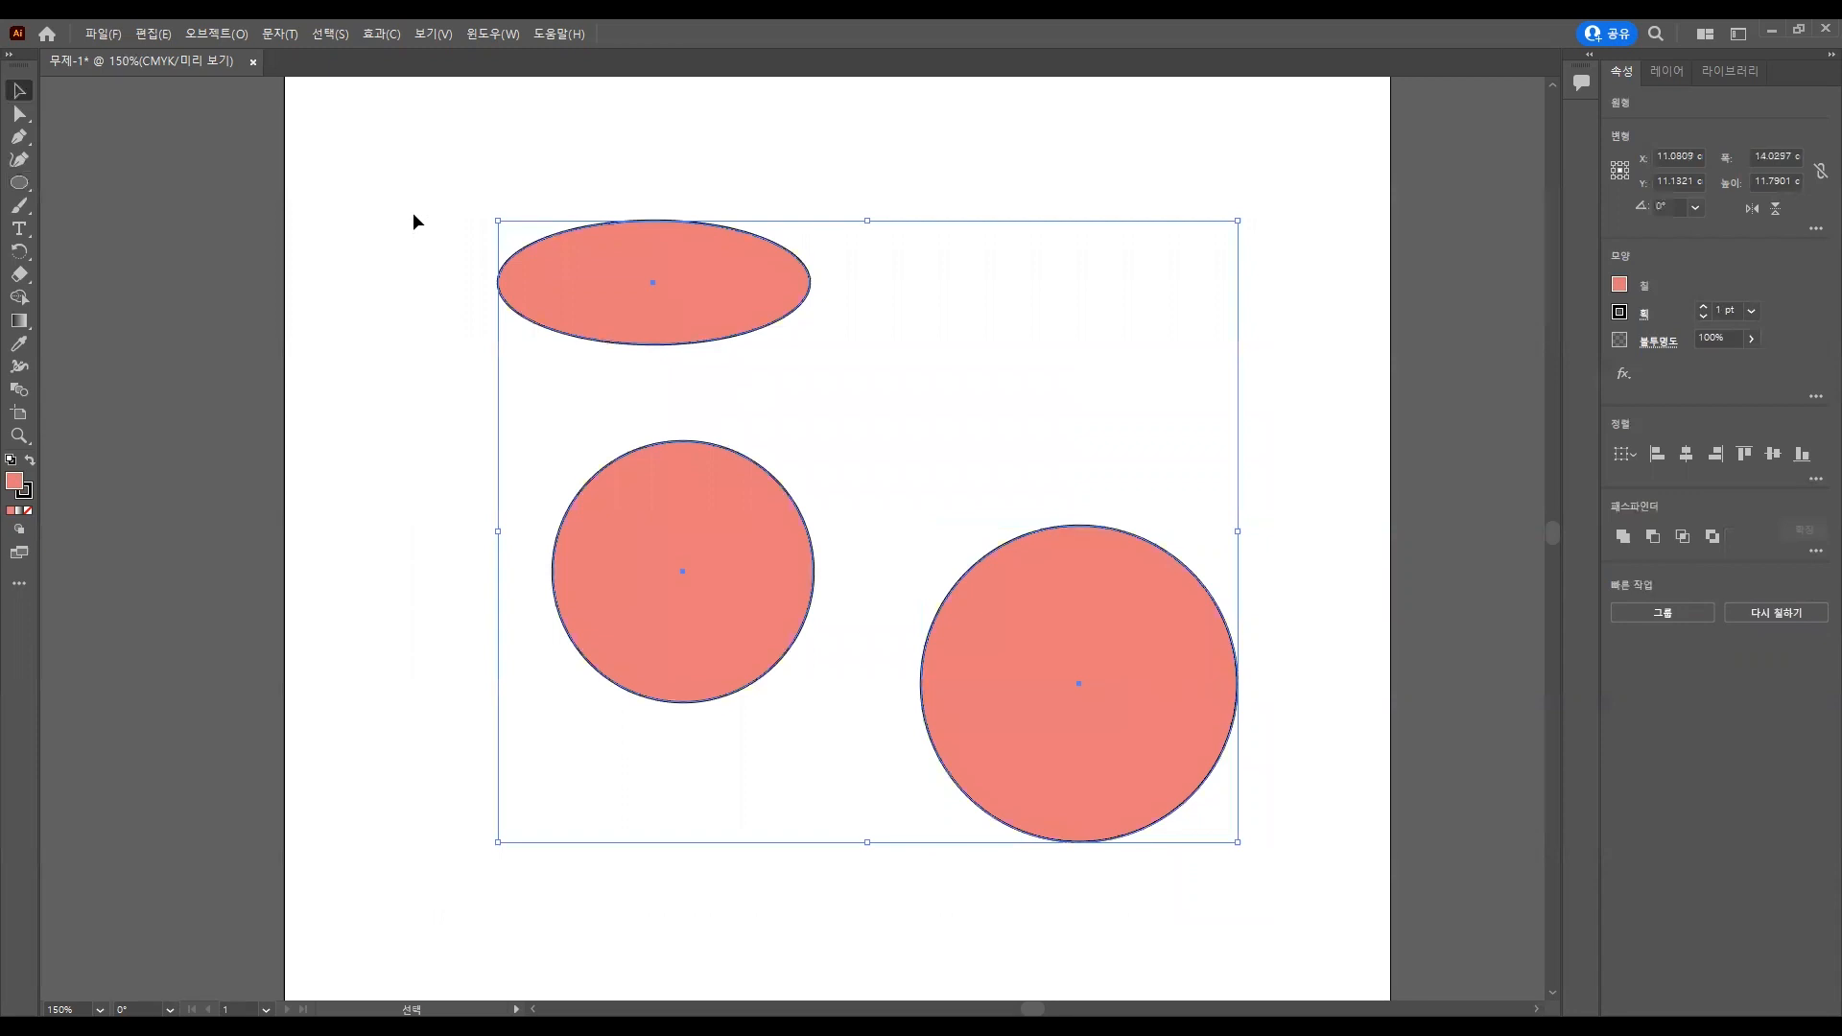
pyautogui.press('Delete')
# Draw a hexagon about 5.5 cm wide in the upper left part of the artboard with the Polygon tool.
pyautogui.click(21, 183)
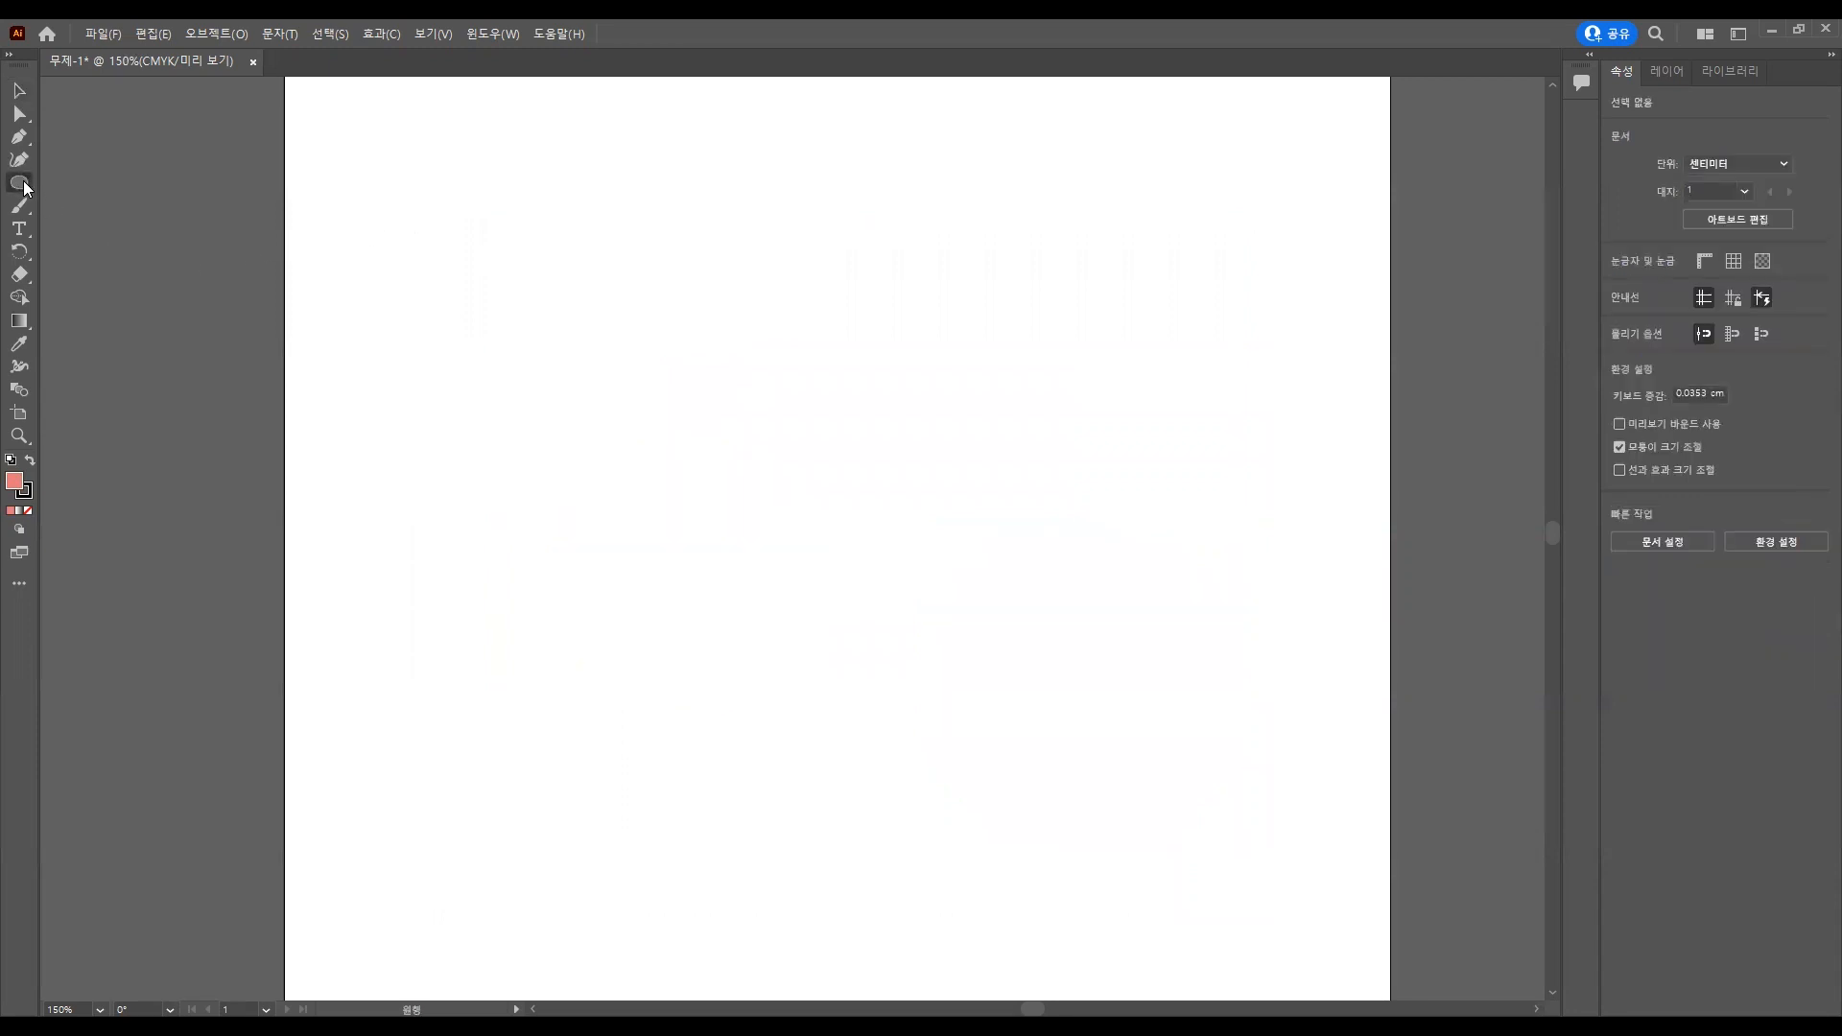
pyautogui.moveTo(24, 182); pyautogui.dragTo(72, 228)
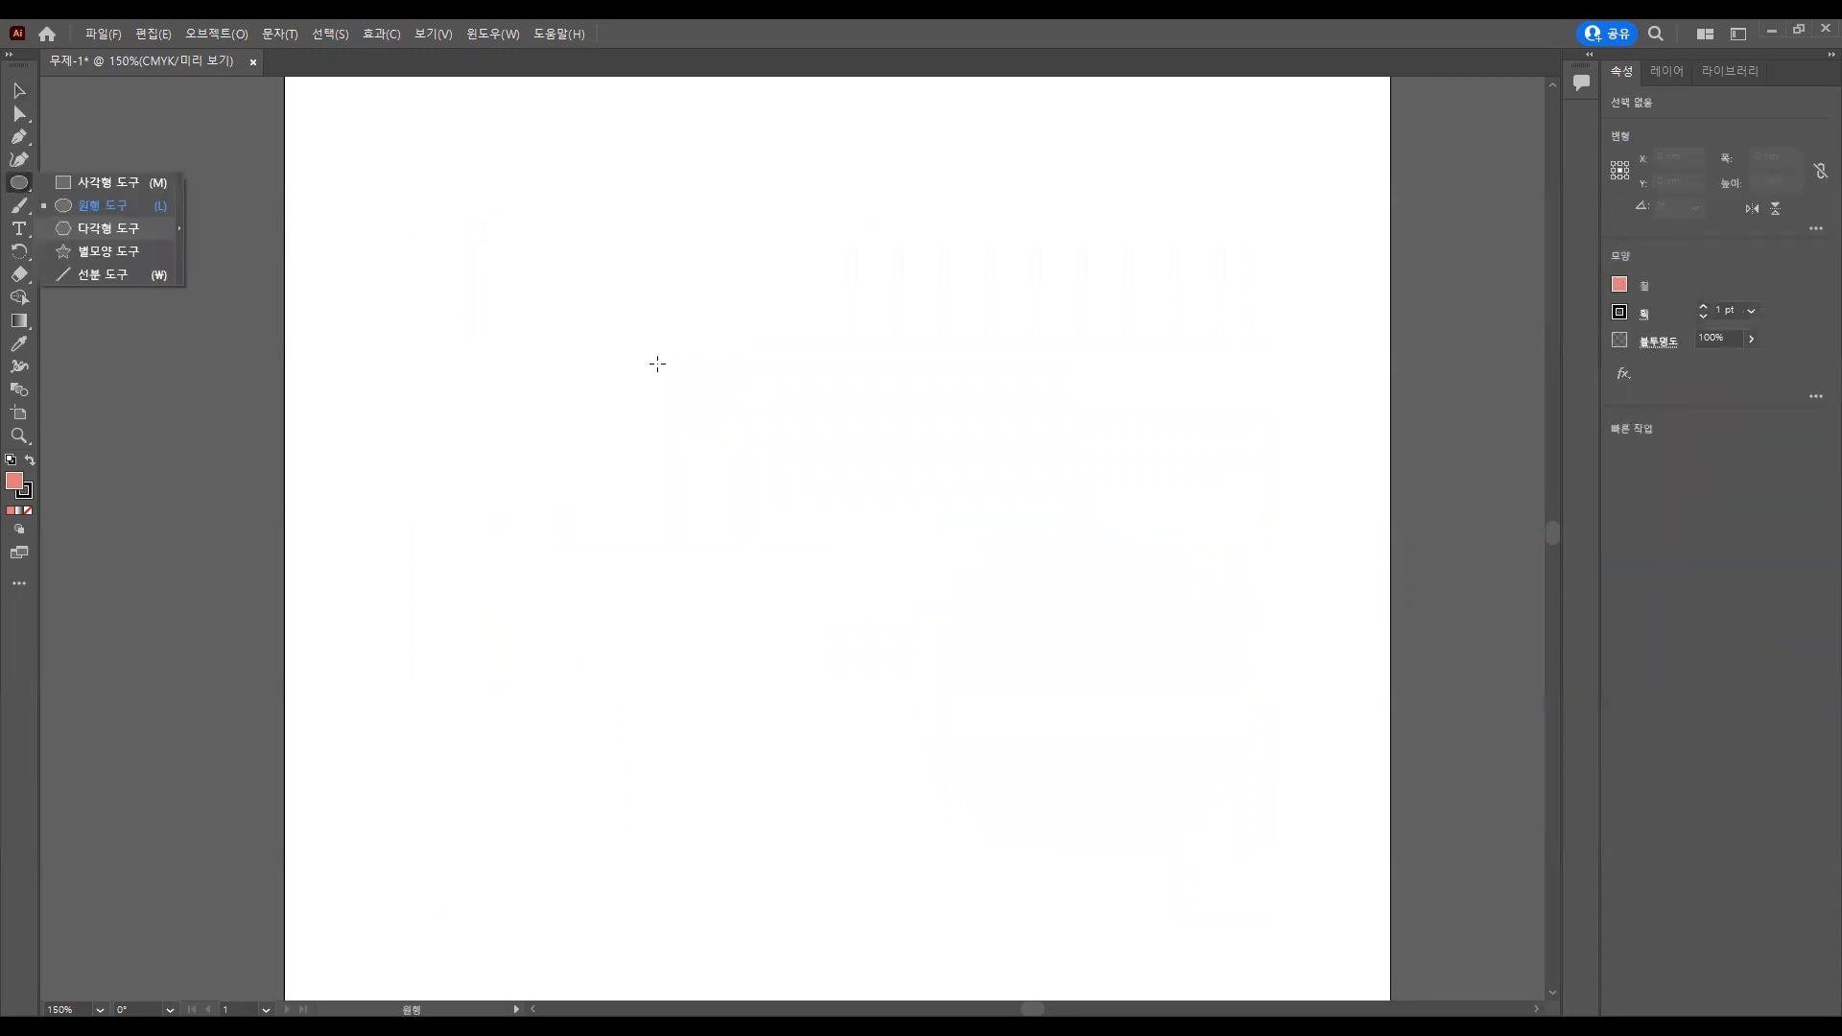
pyautogui.moveTo(582, 327)
pyautogui.mouseDown()
pyautogui.moveTo(682, 382)
pyautogui.moveTo(694, 415)
pyautogui.moveTo(658, 442)
pyautogui.moveTo(714, 403)
pyautogui.moveTo(717, 375)
pyautogui.moveTo(709, 394)
pyautogui.mouseUp()
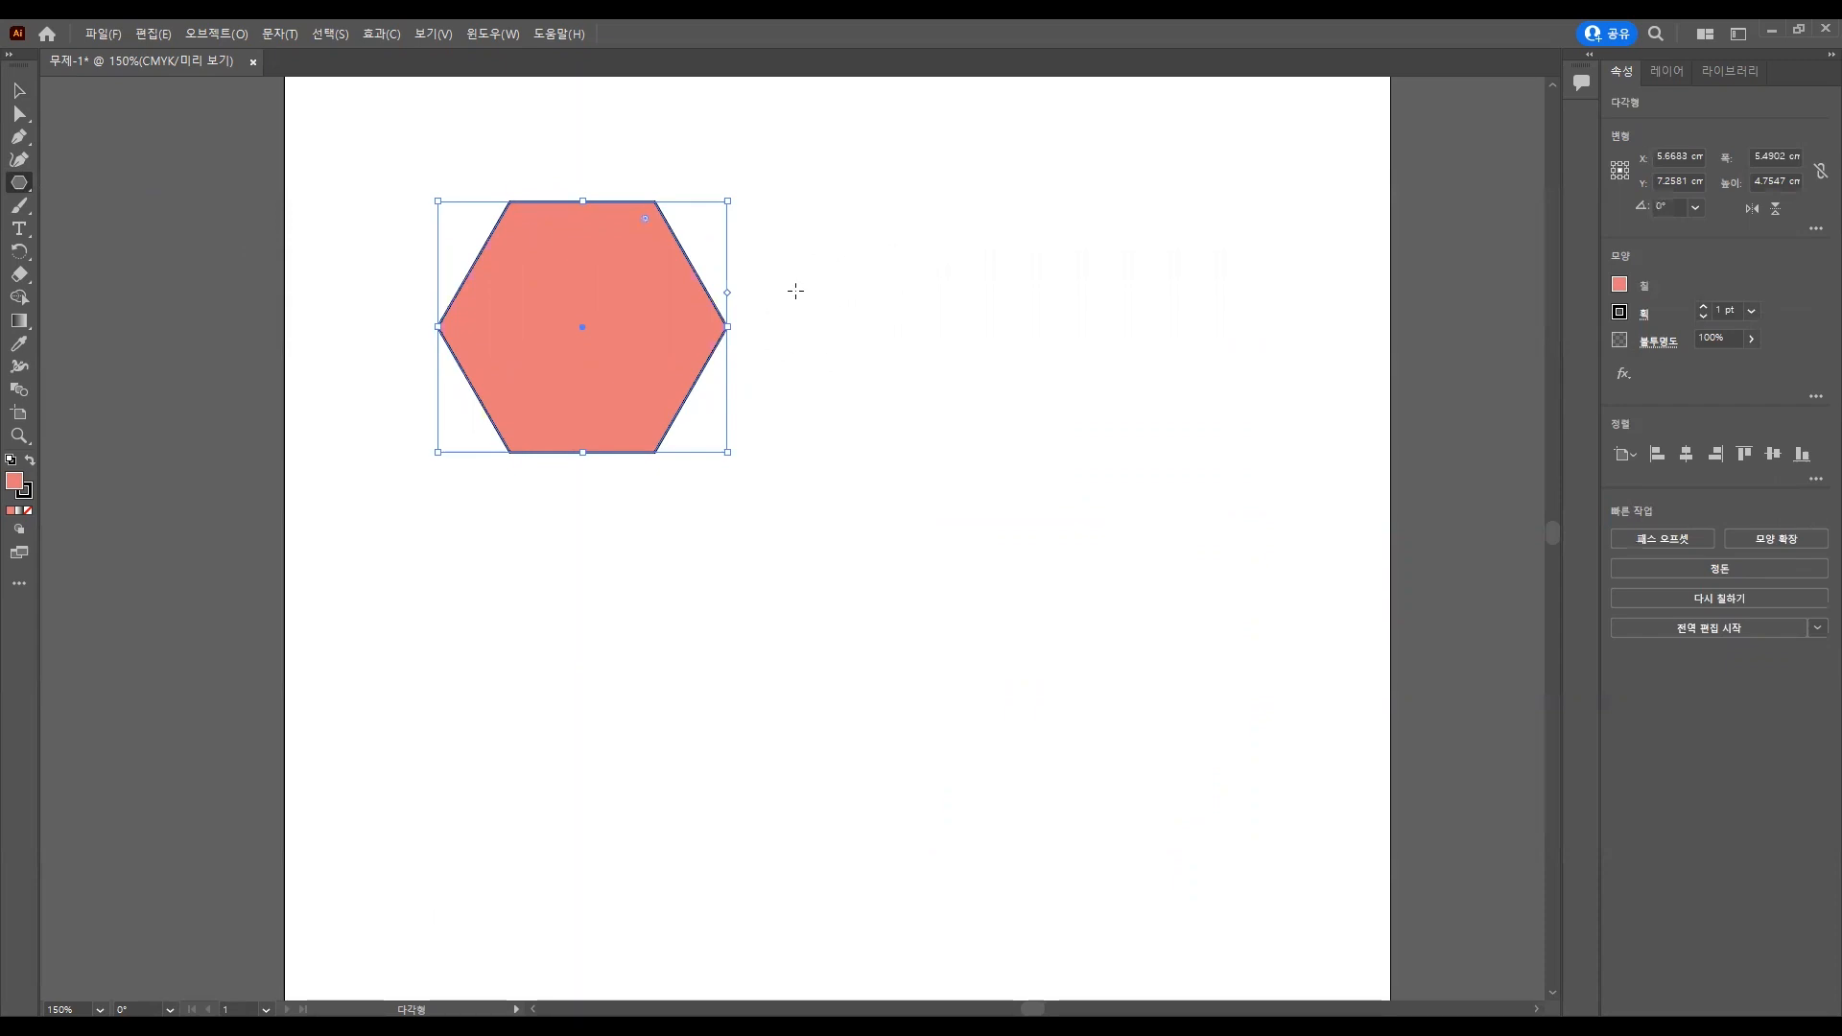
# Add a 10-sided polygon with the same radius as the hexagon, overlapping its right side.
pyautogui.click(835, 378)
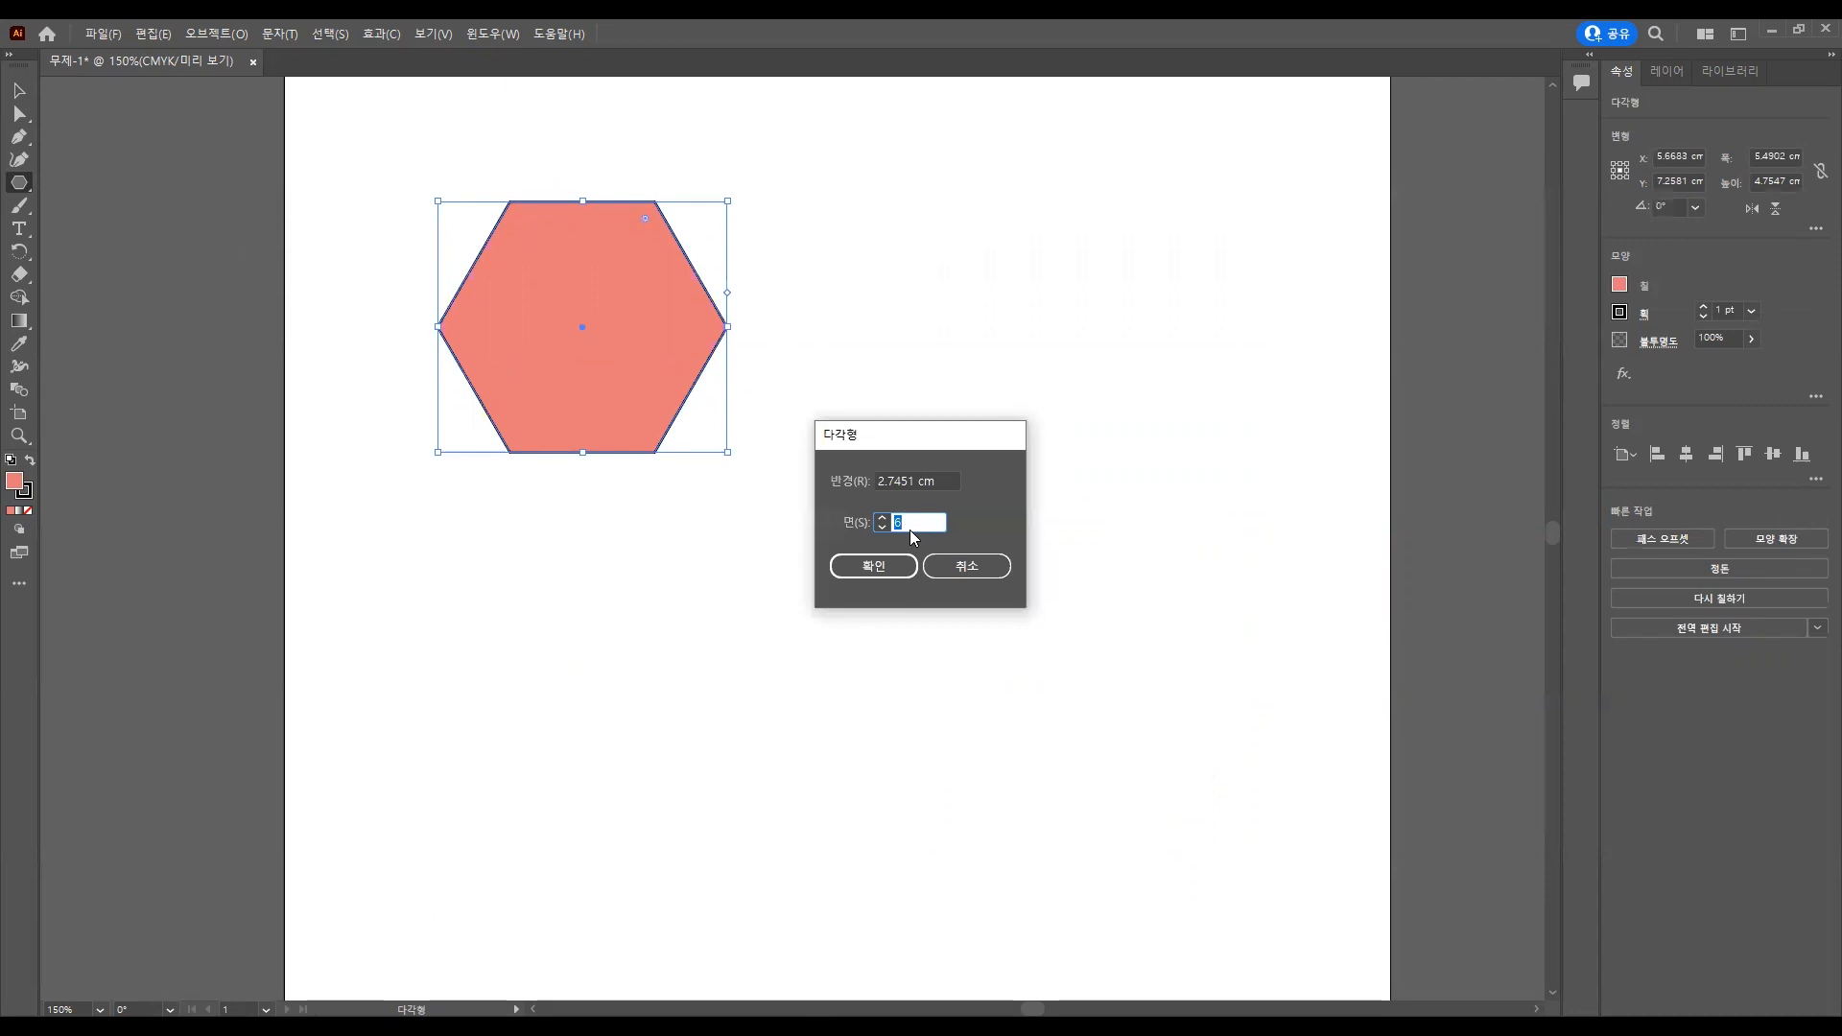
pyautogui.click(881, 522)
pyautogui.click(881, 522)
pyautogui.click(880, 522)
pyautogui.click(881, 522)
pyautogui.click(878, 566)
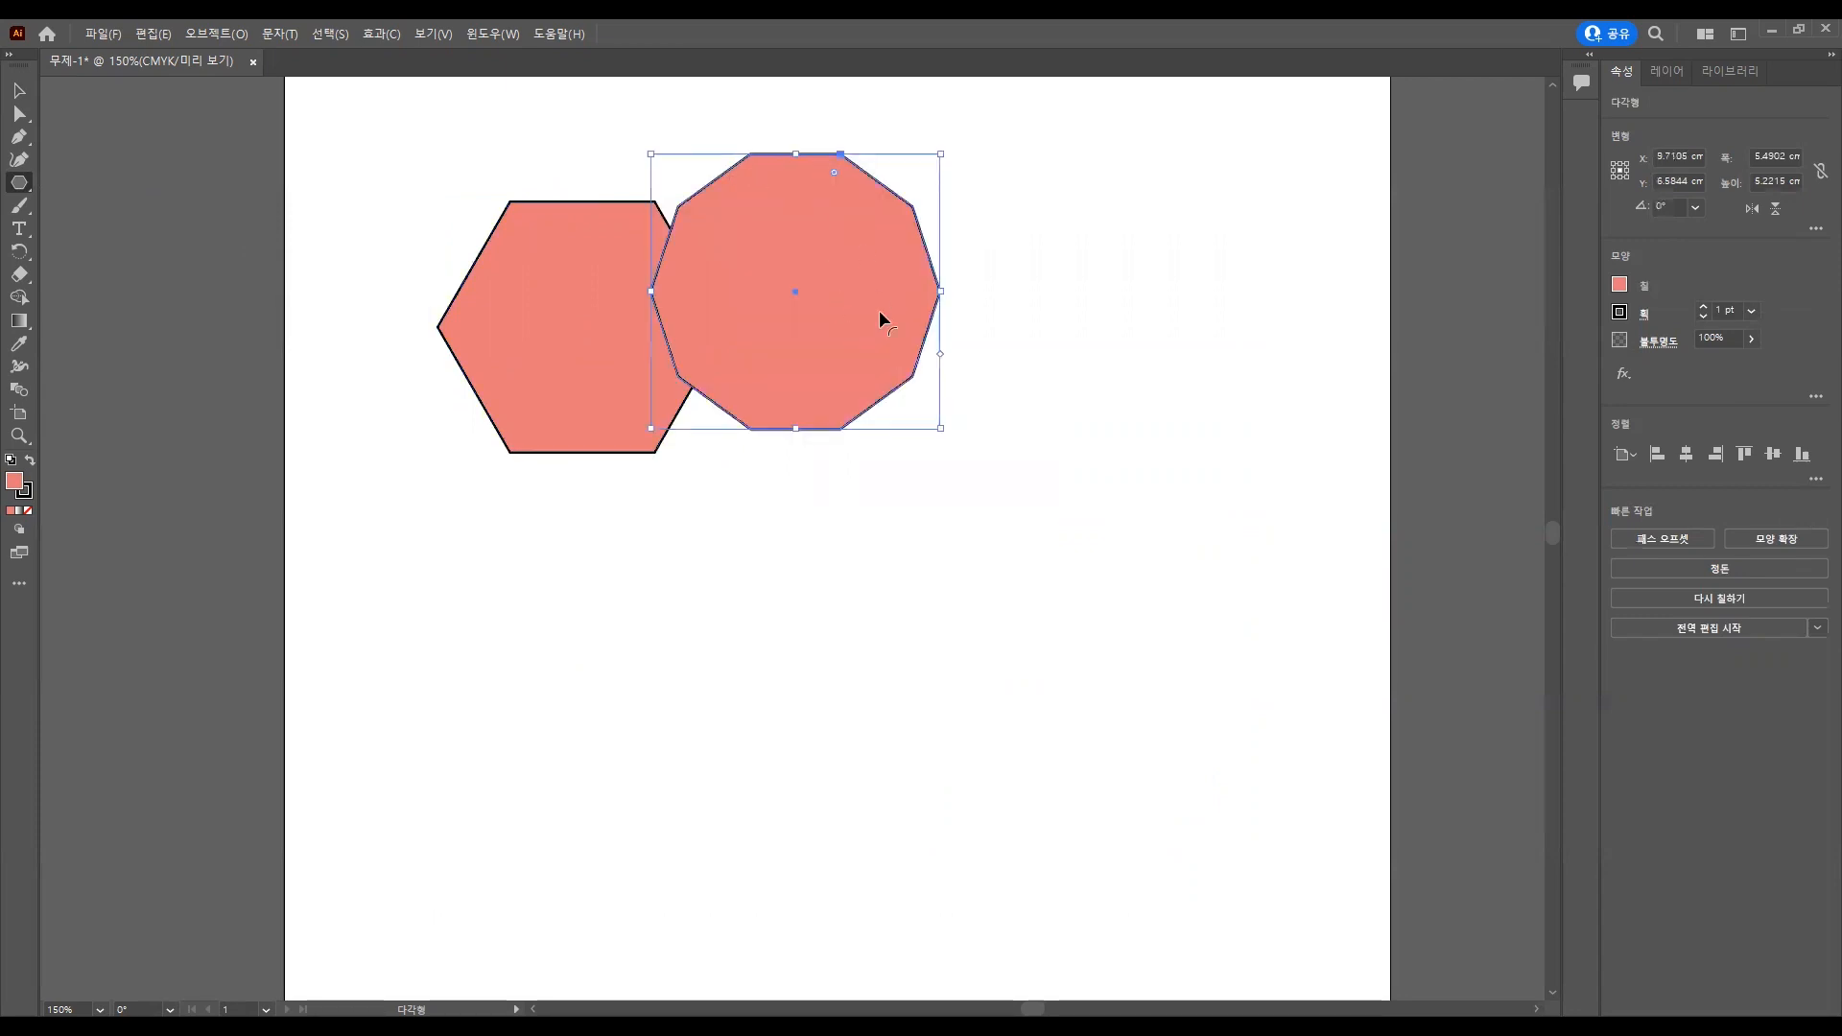
pyautogui.moveTo(740, 160); pyautogui.dragTo(834, 235)
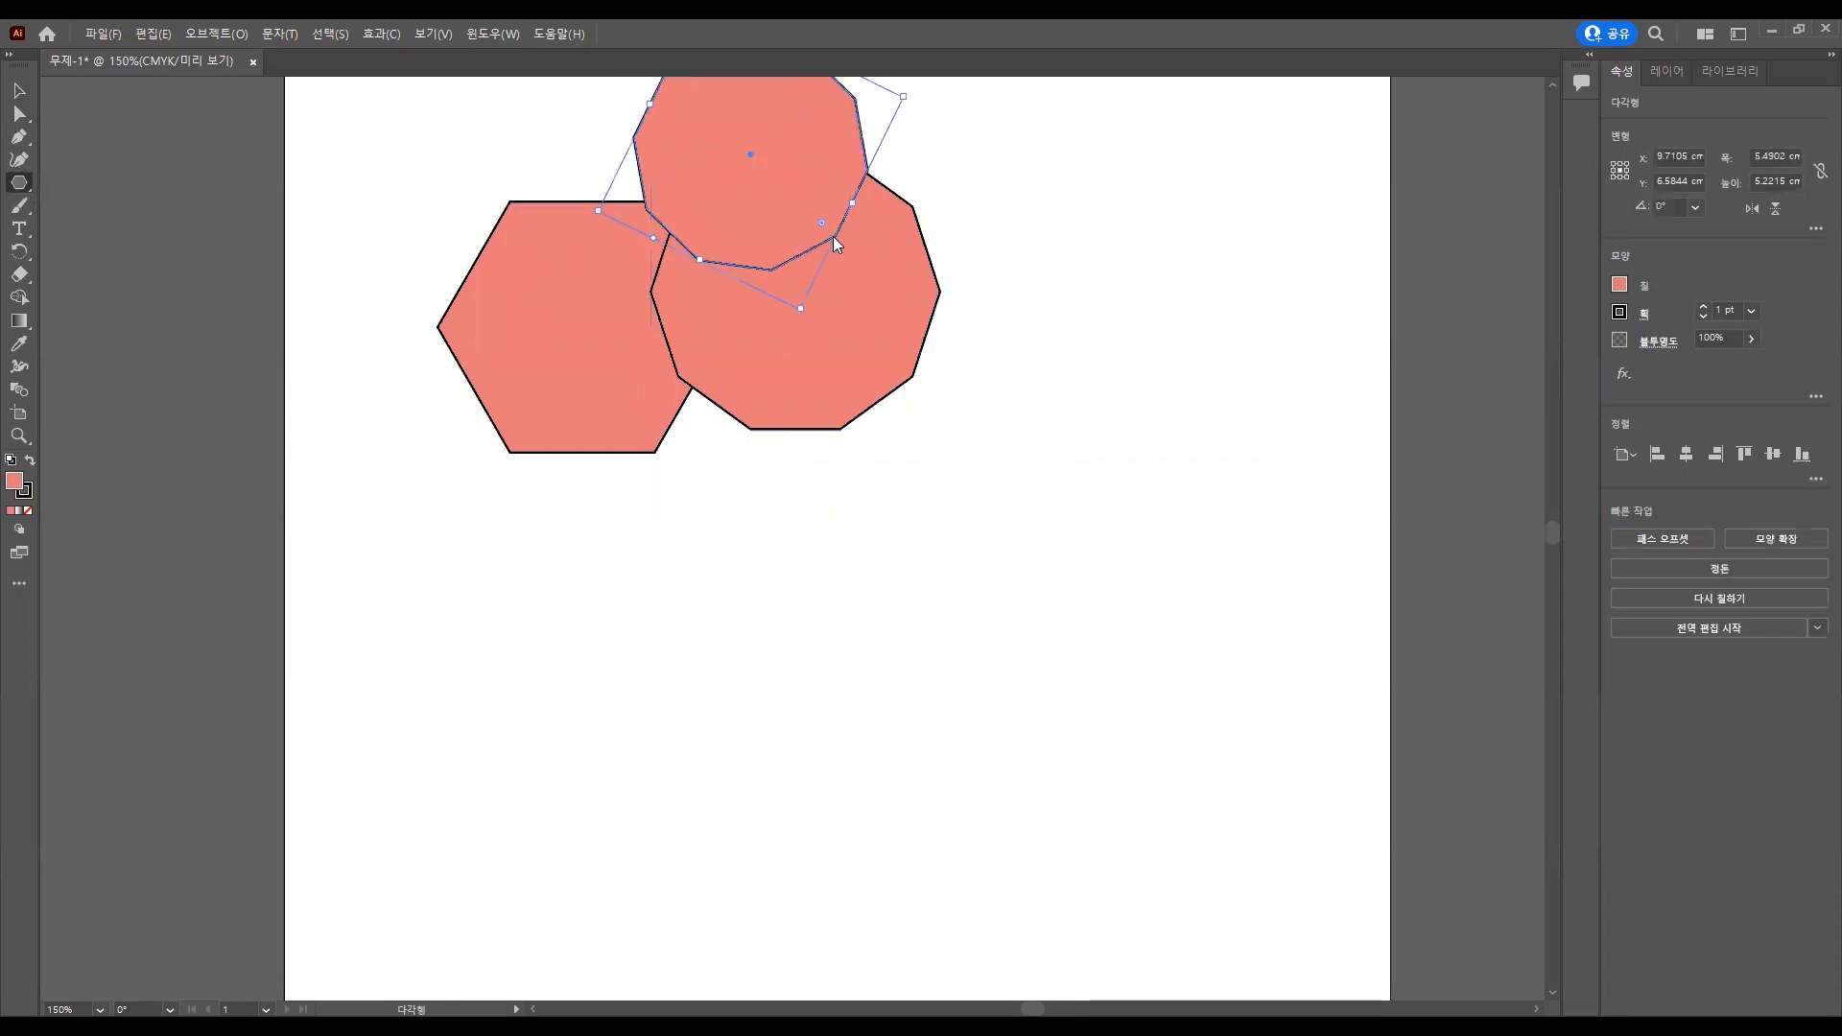
pyautogui.click(832, 236)
pyautogui.click(954, 570)
pyautogui.press('v')
pyautogui.press('Delete')
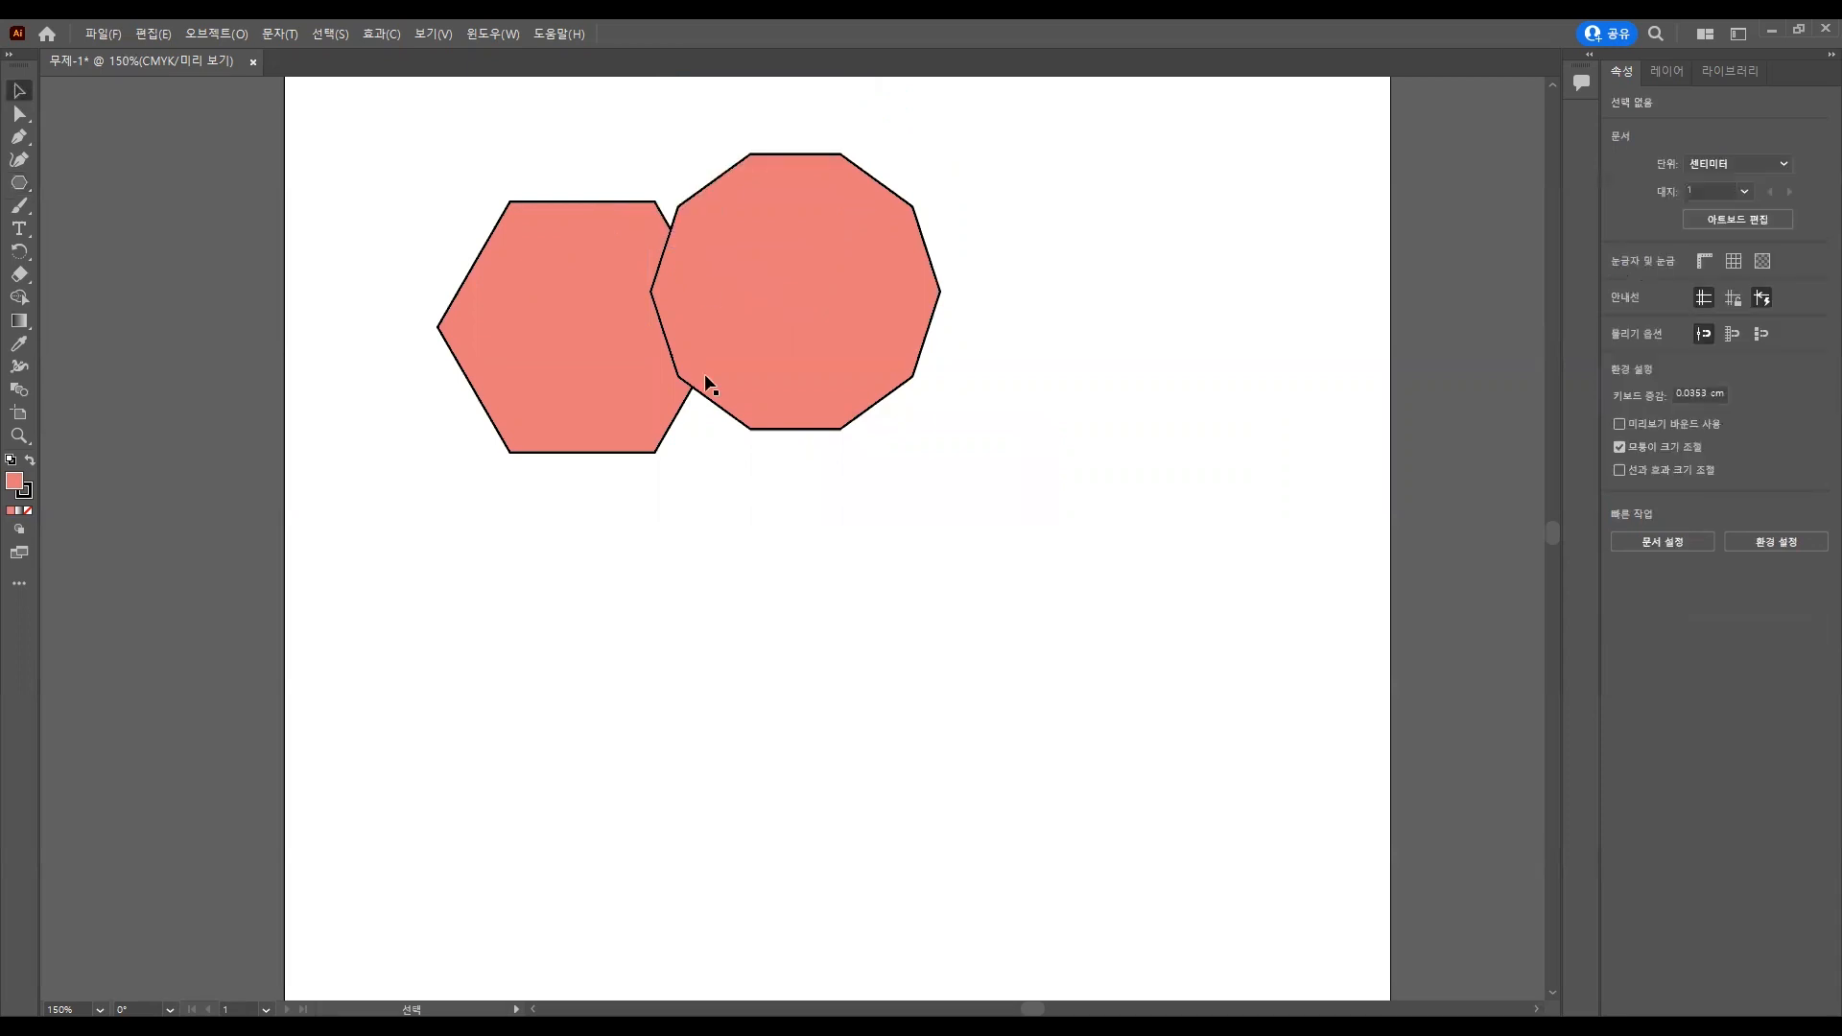
# Move the ten-sided polygon clear of the hexagon's right side, and delete both polygons.
pyautogui.click(760, 387)
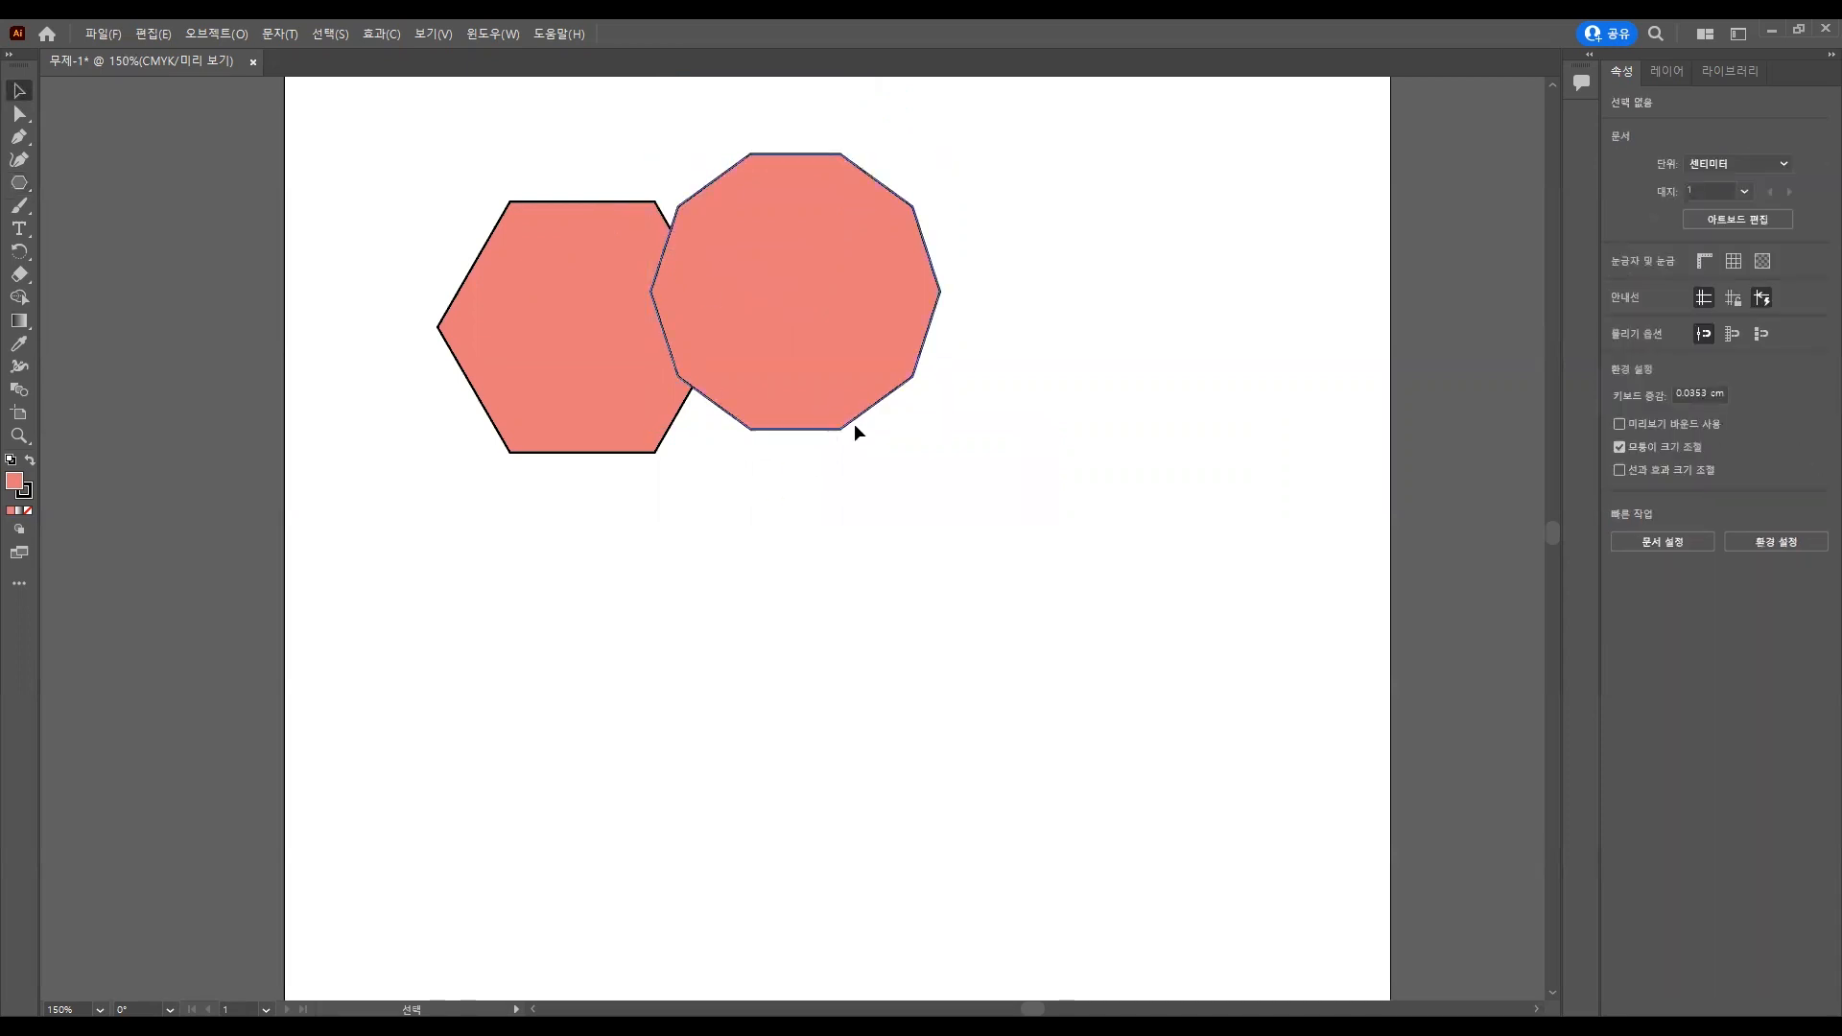
pyautogui.moveTo(829, 401); pyautogui.dragTo(966, 498)
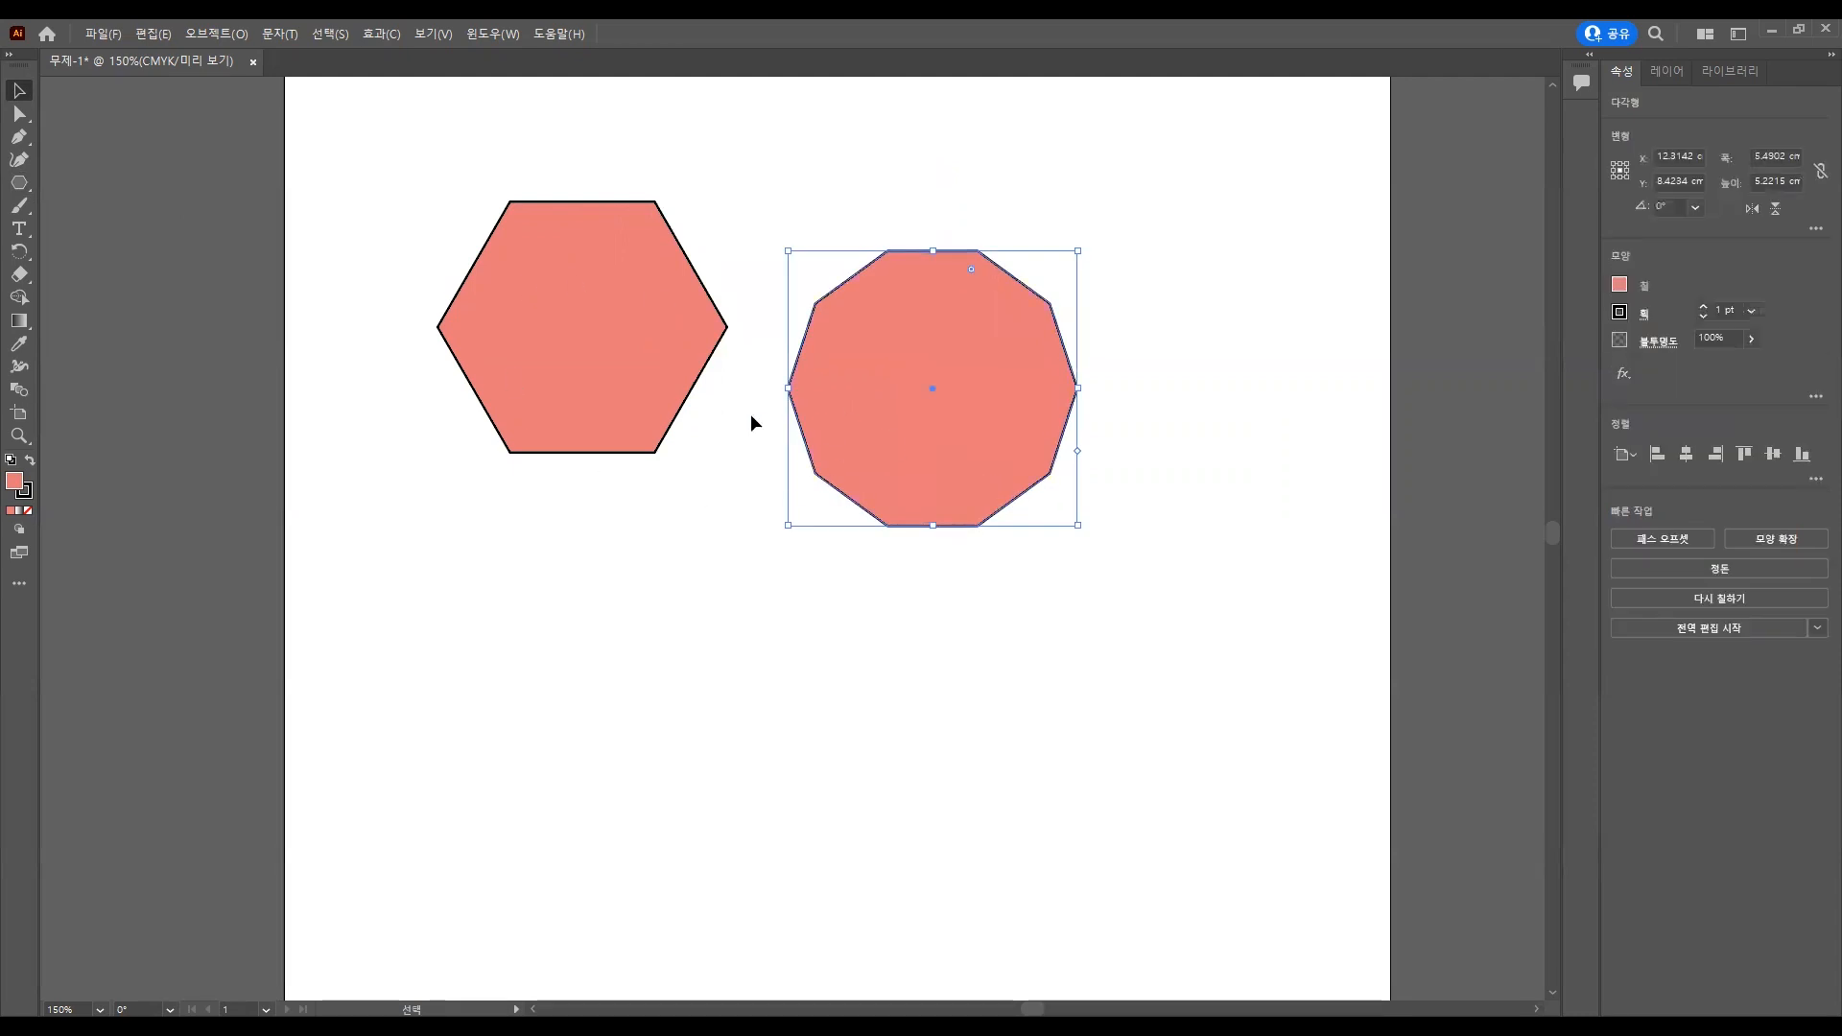
pyautogui.moveTo(401, 188); pyautogui.dragTo(1203, 607)
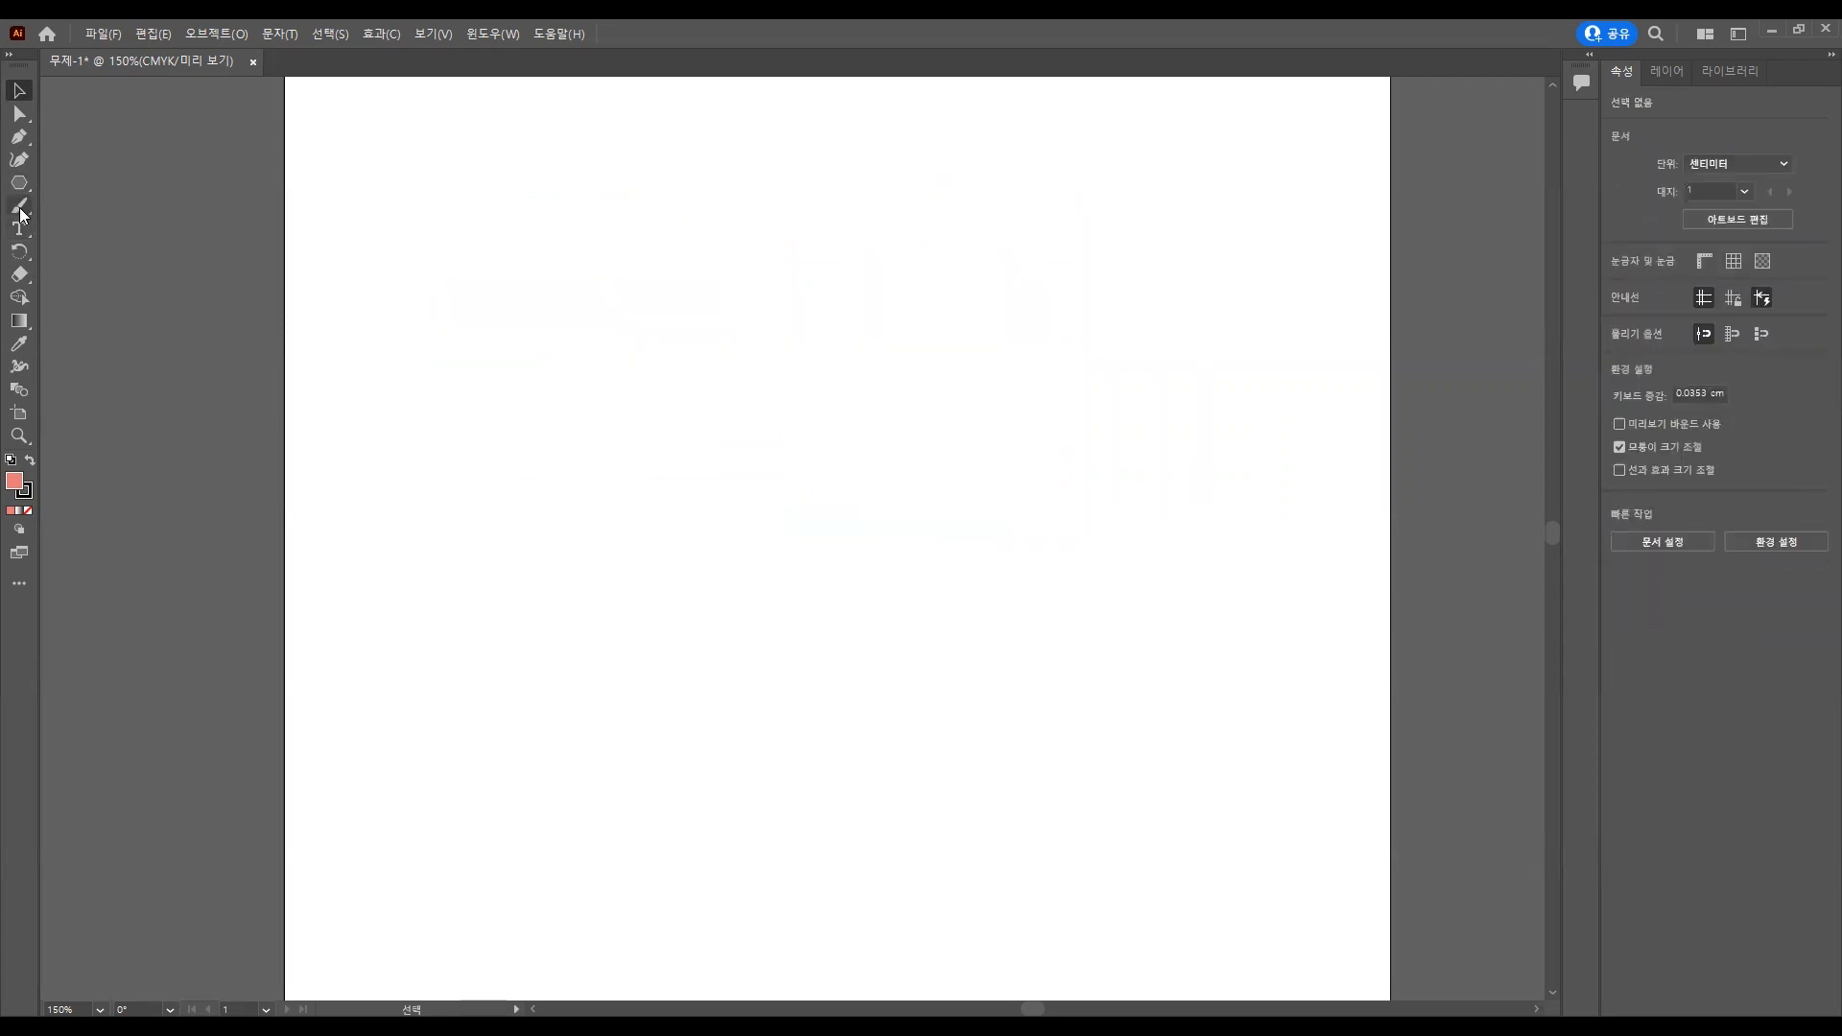
# Draw a five-pointed star with an outer radius of about 2.9 cm in the upper left part of the artboard.
pyautogui.click(25, 189)
pyautogui.click(76, 258)
pyautogui.moveTo(604, 361); pyautogui.dragTo(730, 460)
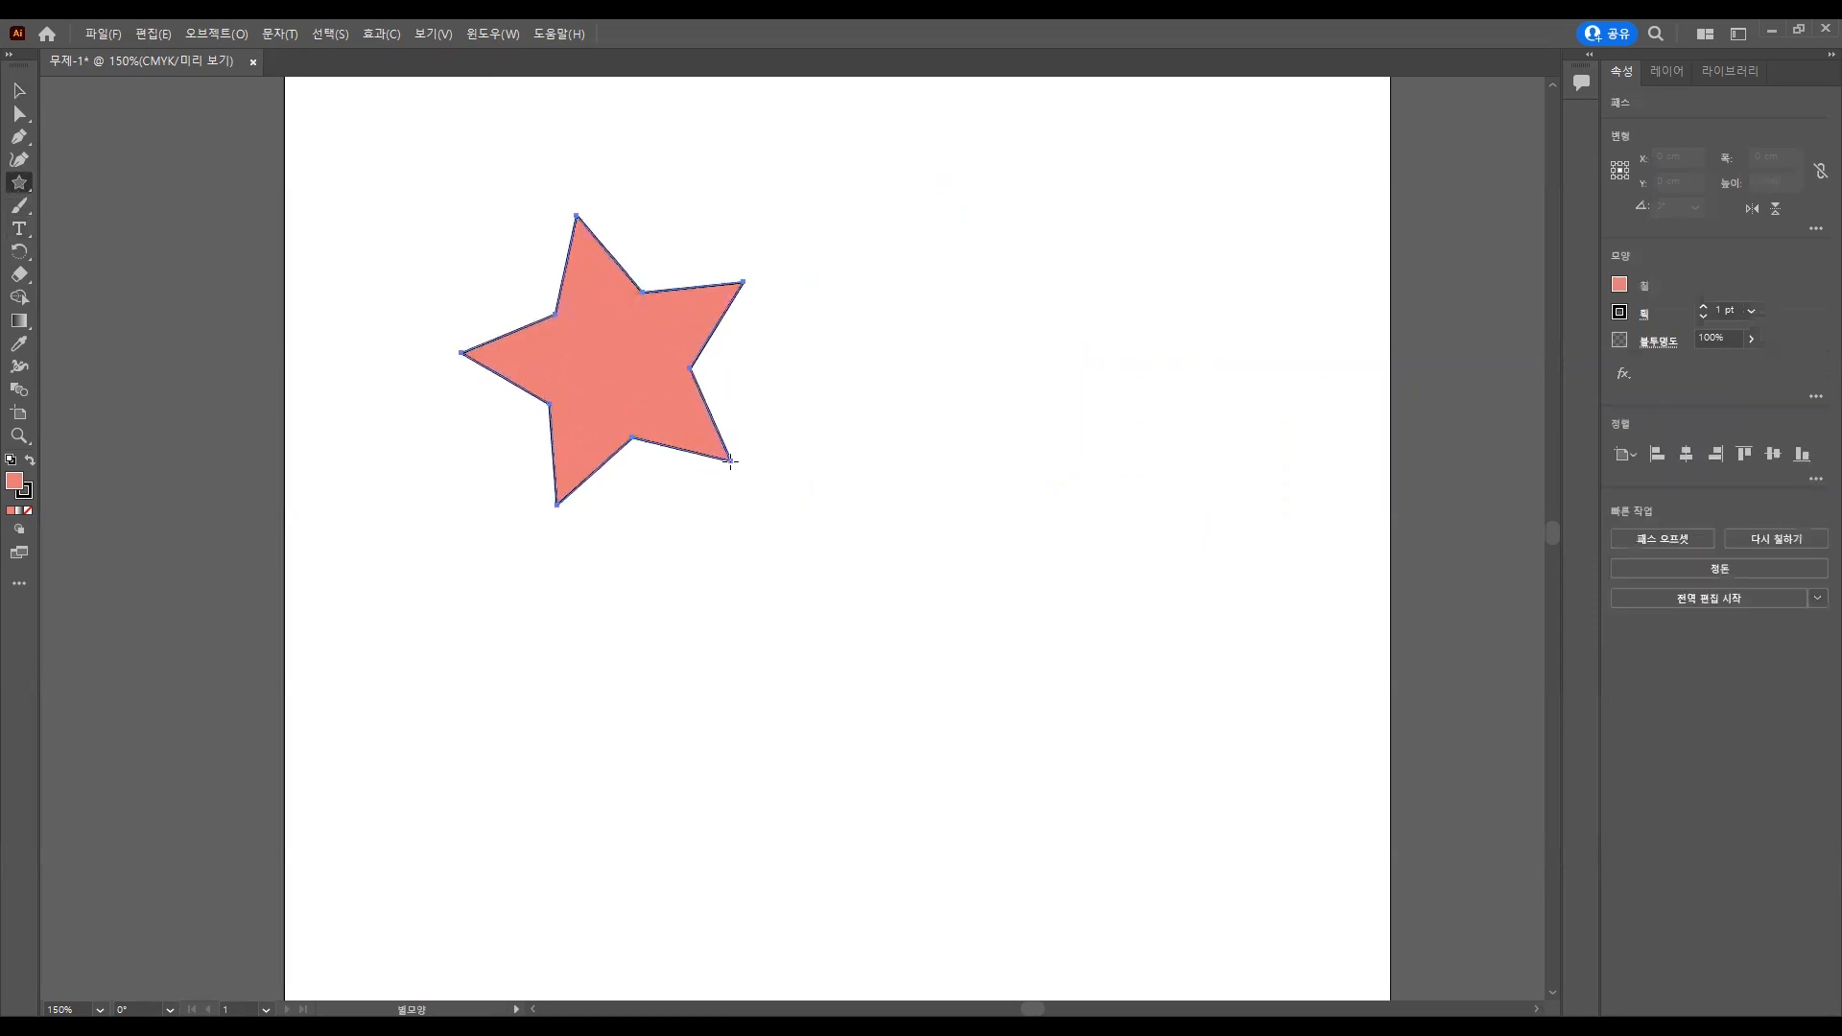
# Add a second five-pointed star with radius 1 set to 5 cm, overlapping the first star.
pyautogui.click(836, 431)
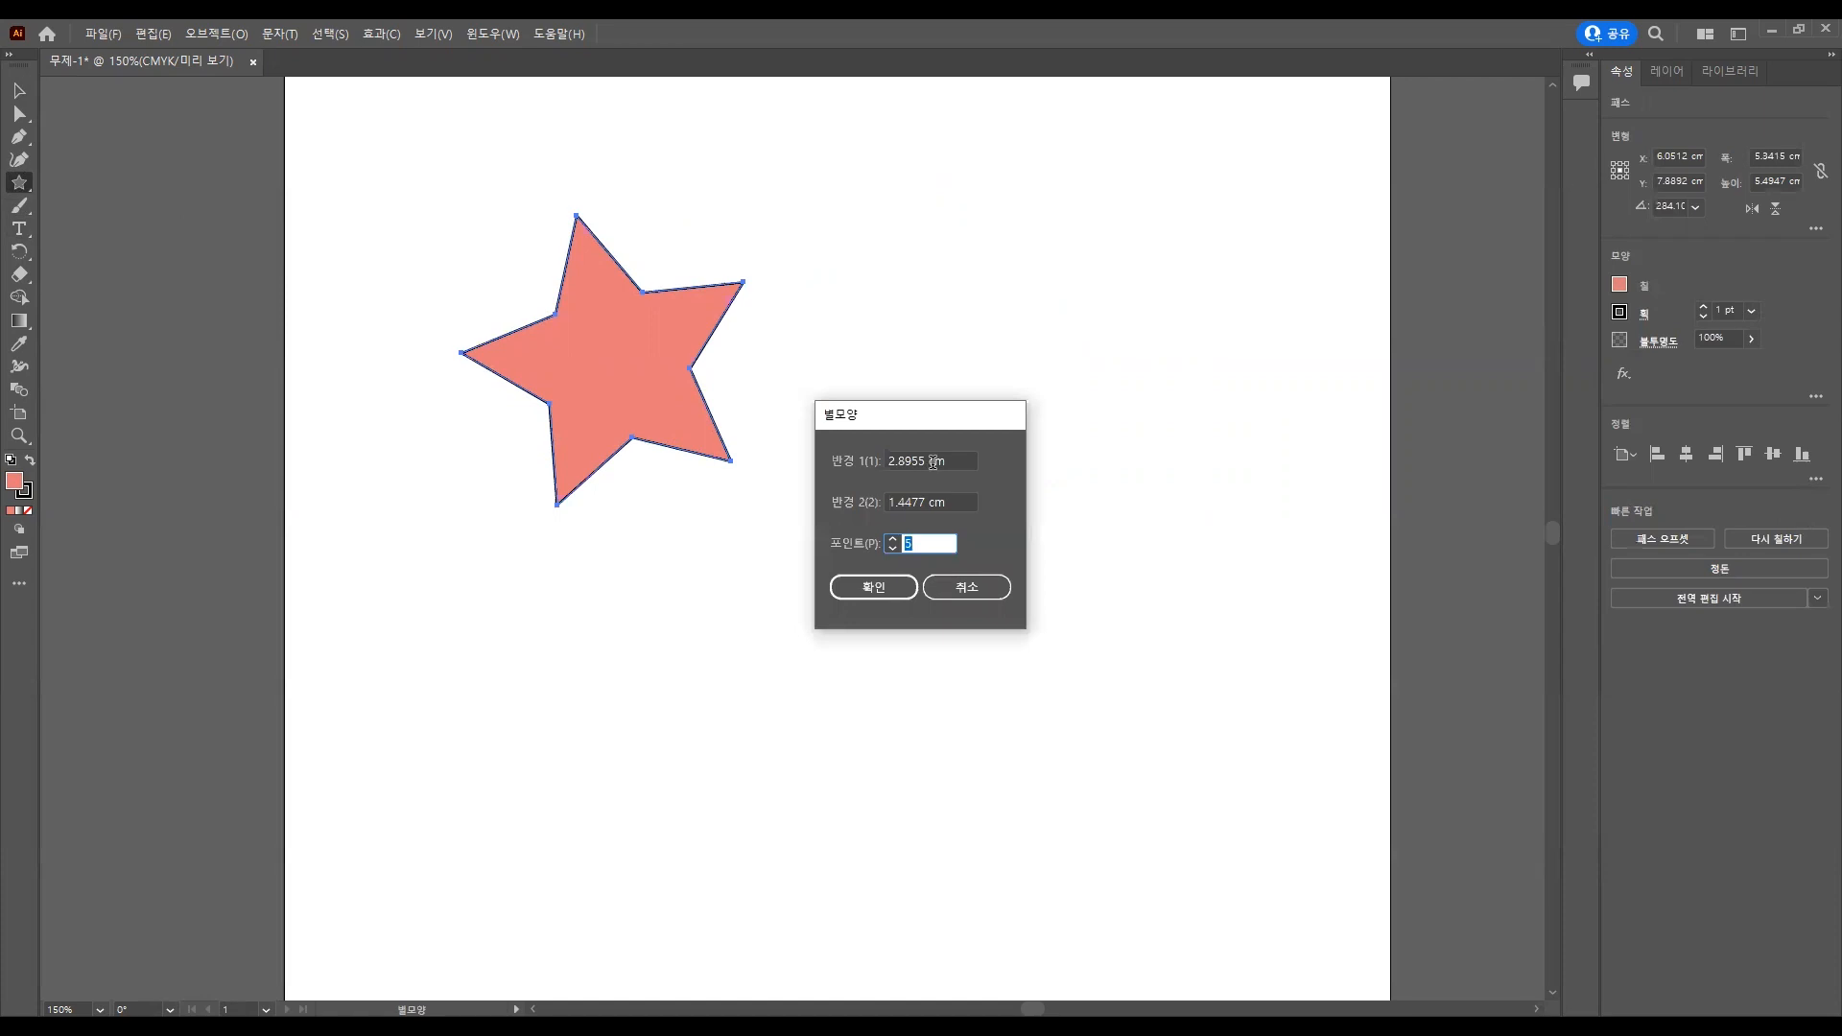
pyautogui.doubleClick(925, 460)
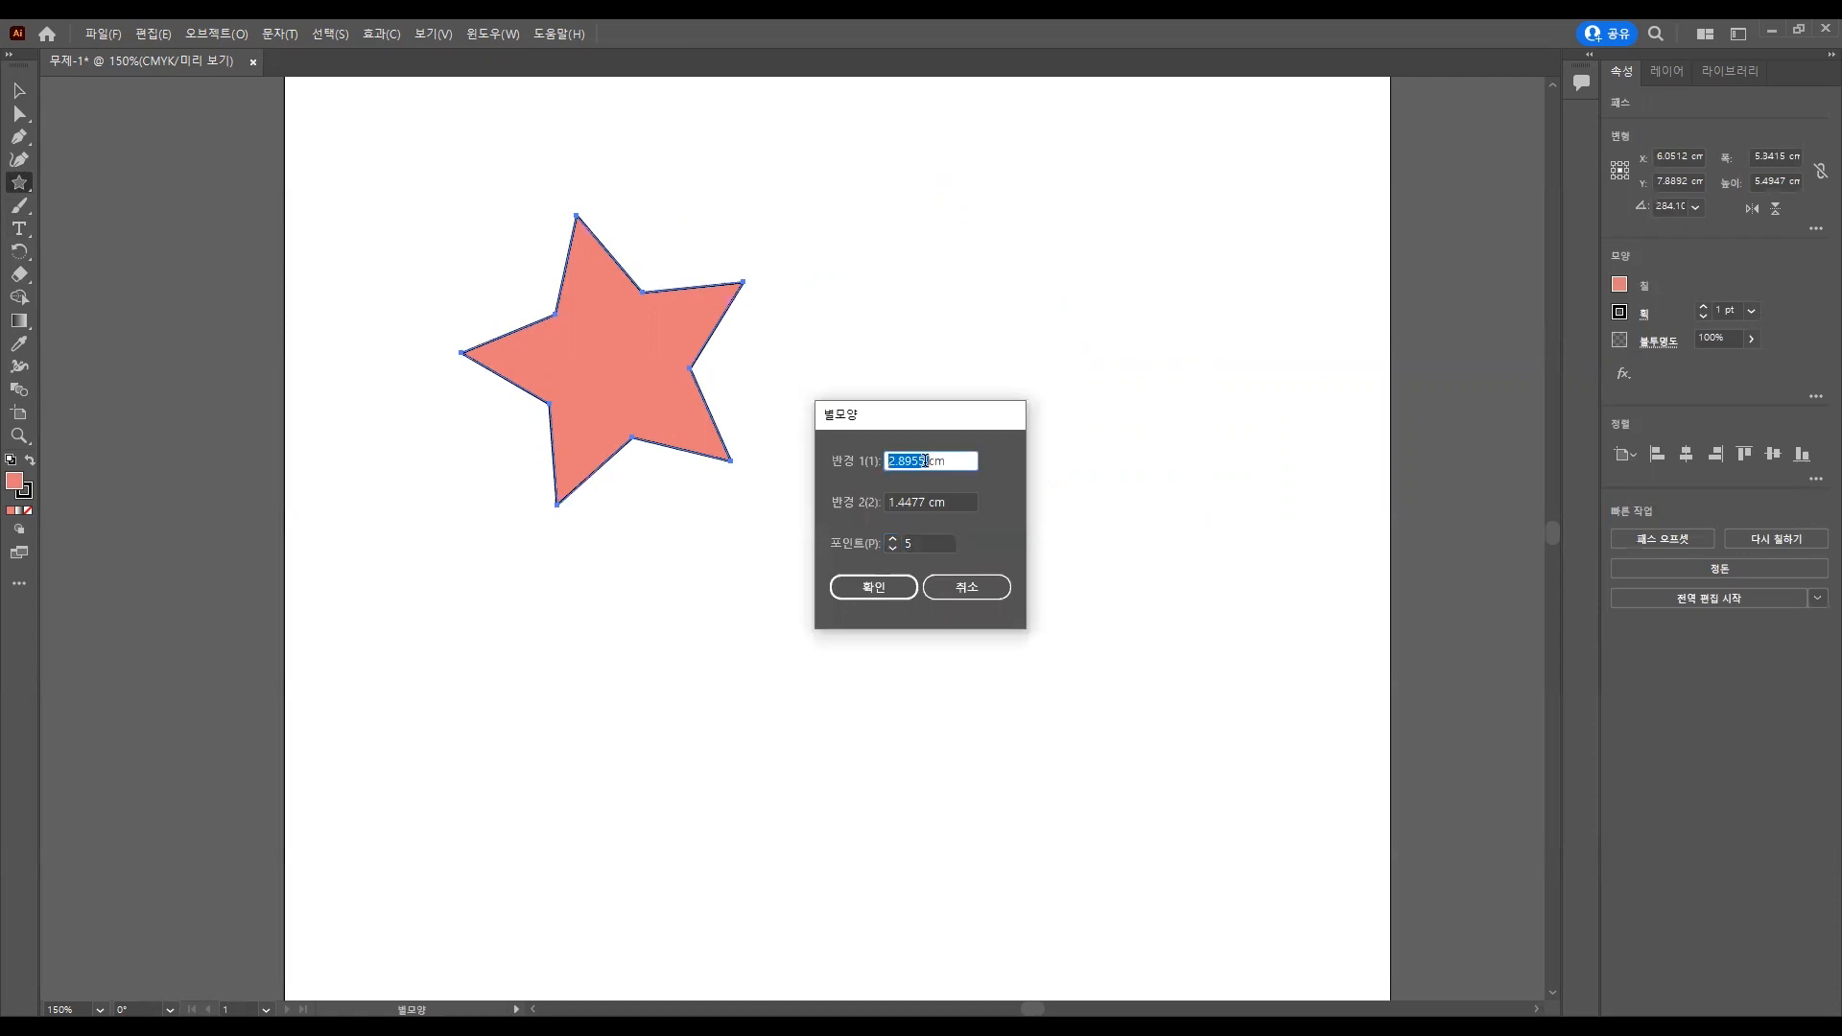
pyautogui.write('5')
pyautogui.click(869, 591)
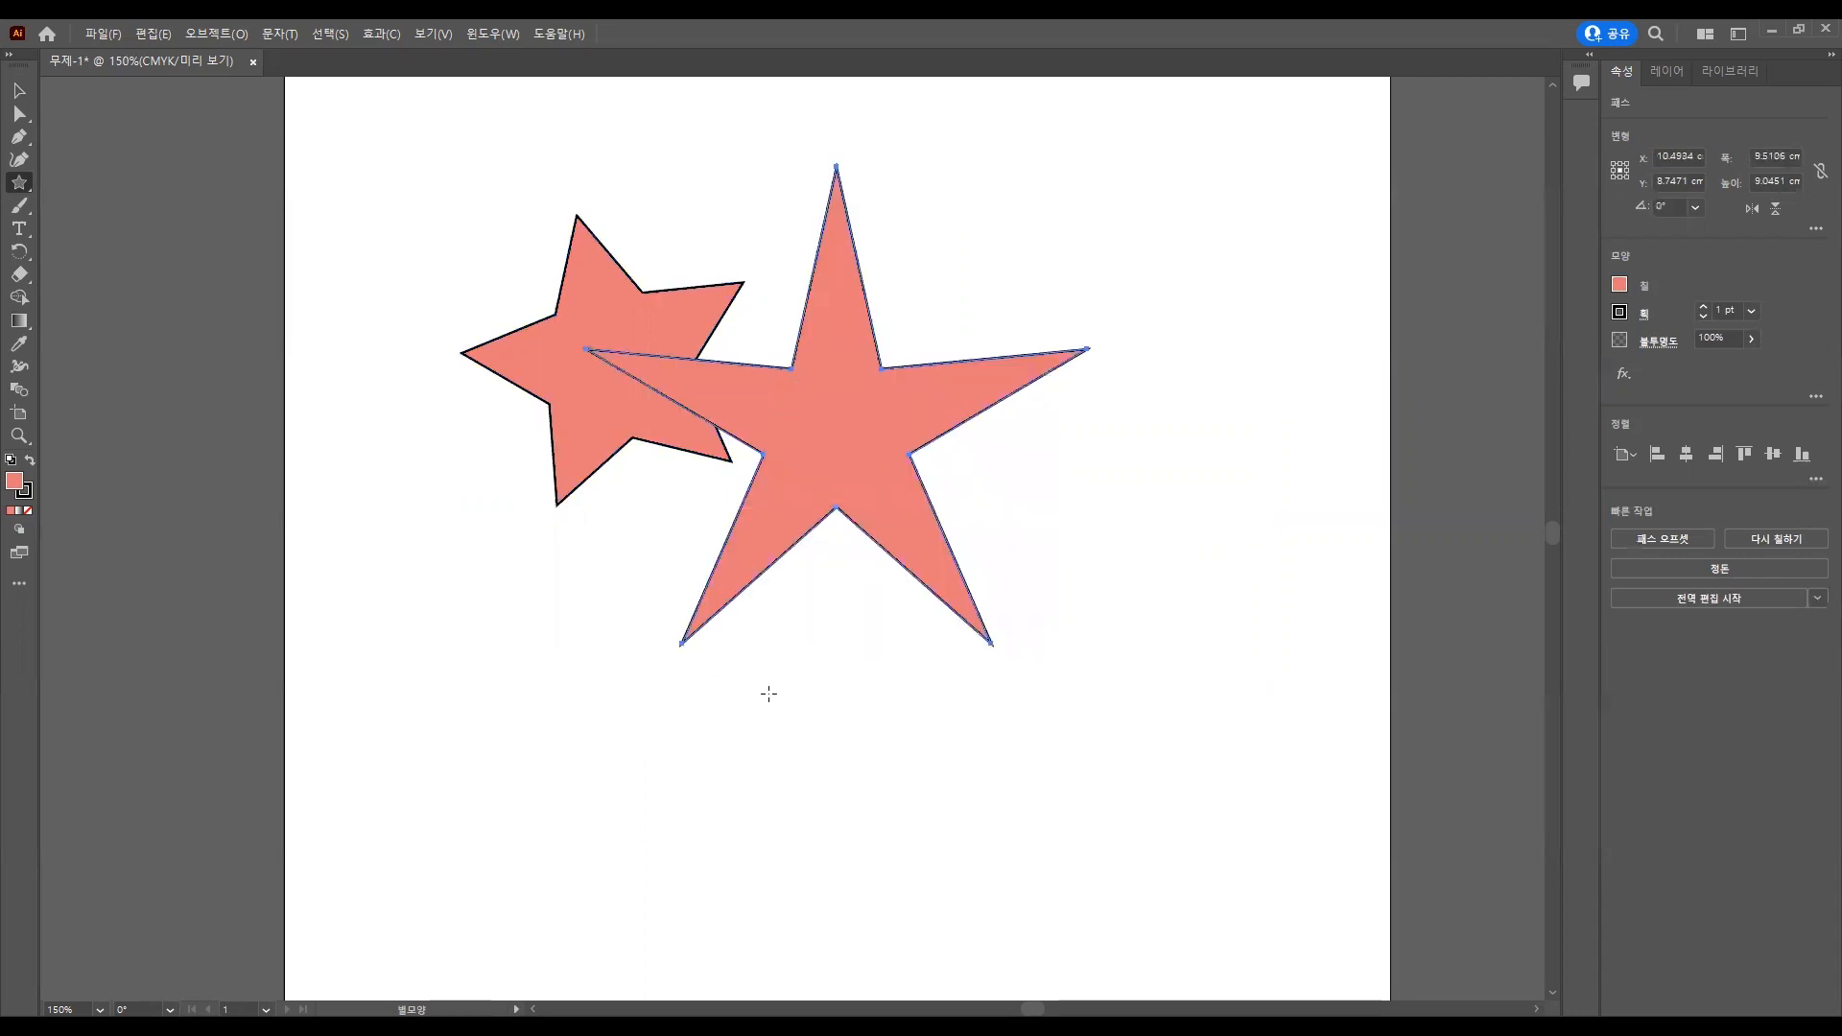
# Try a third star with radius 2 of about 4 cm, and undo it.
pyautogui.click(927, 564)
pyautogui.moveTo(889, 502); pyautogui.dragTo(924, 503)
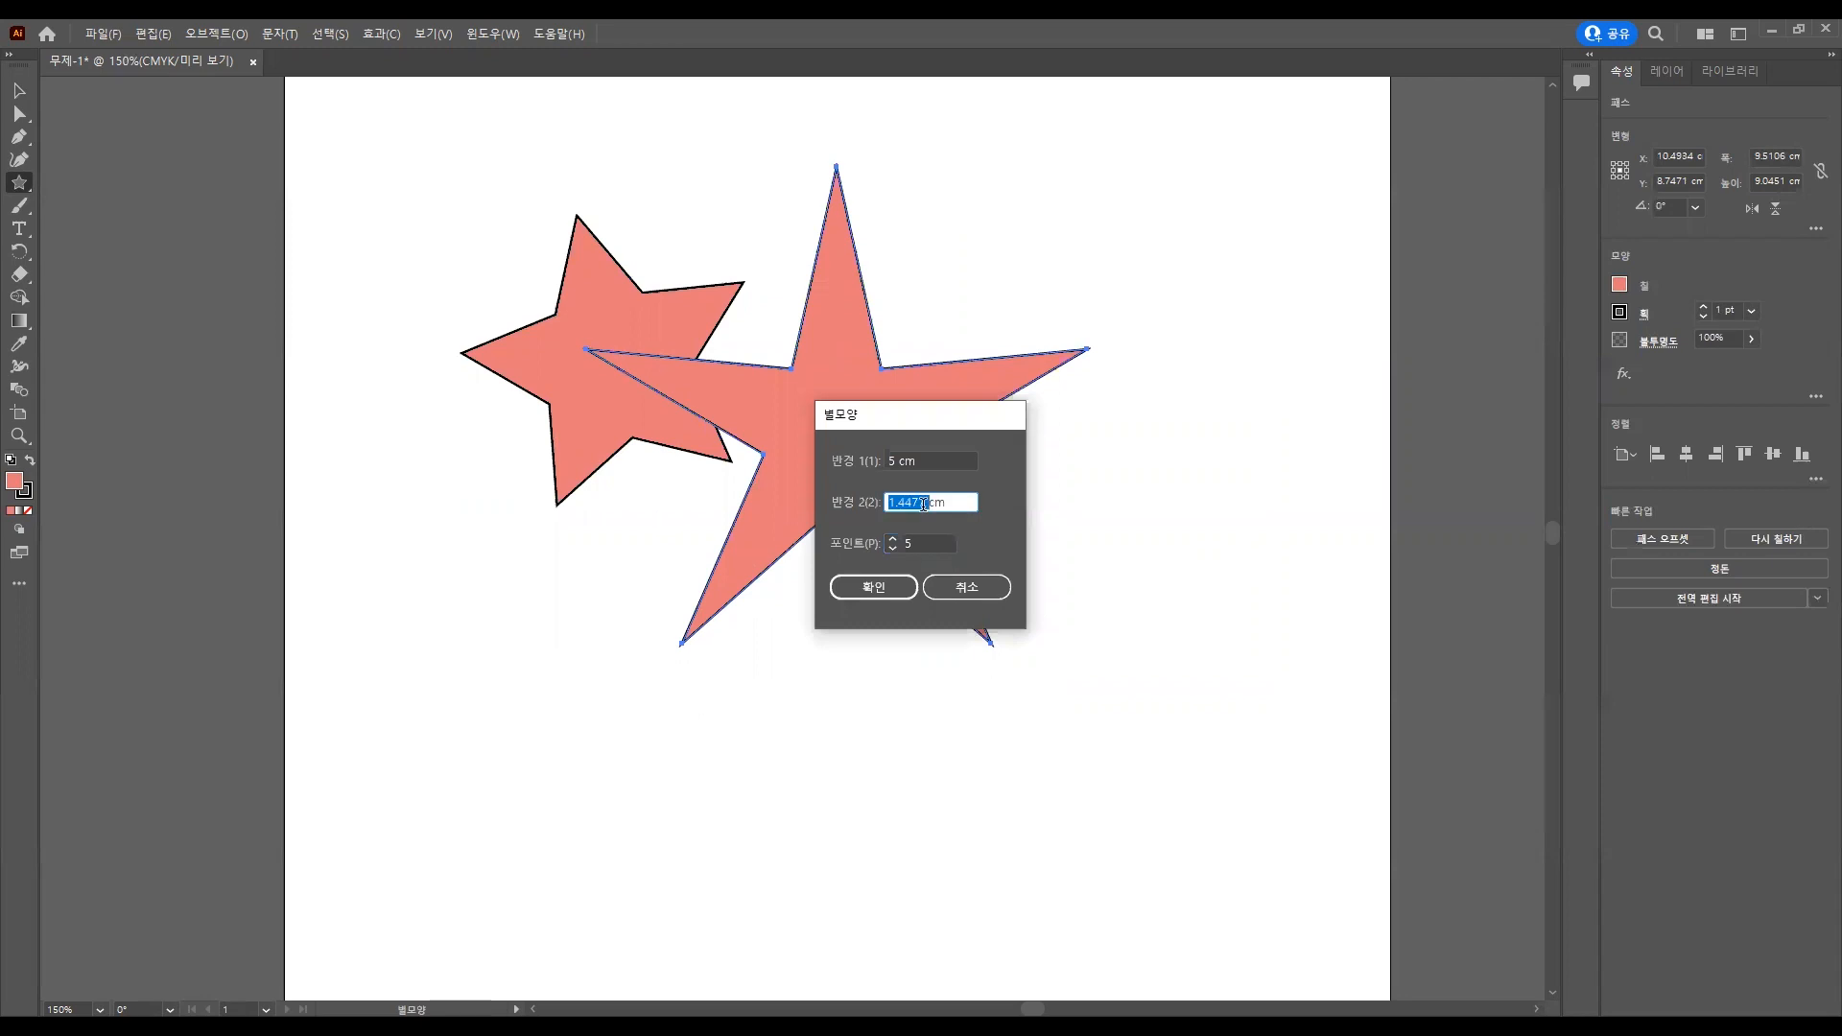
pyautogui.write('4.0451')
pyautogui.click(875, 588)
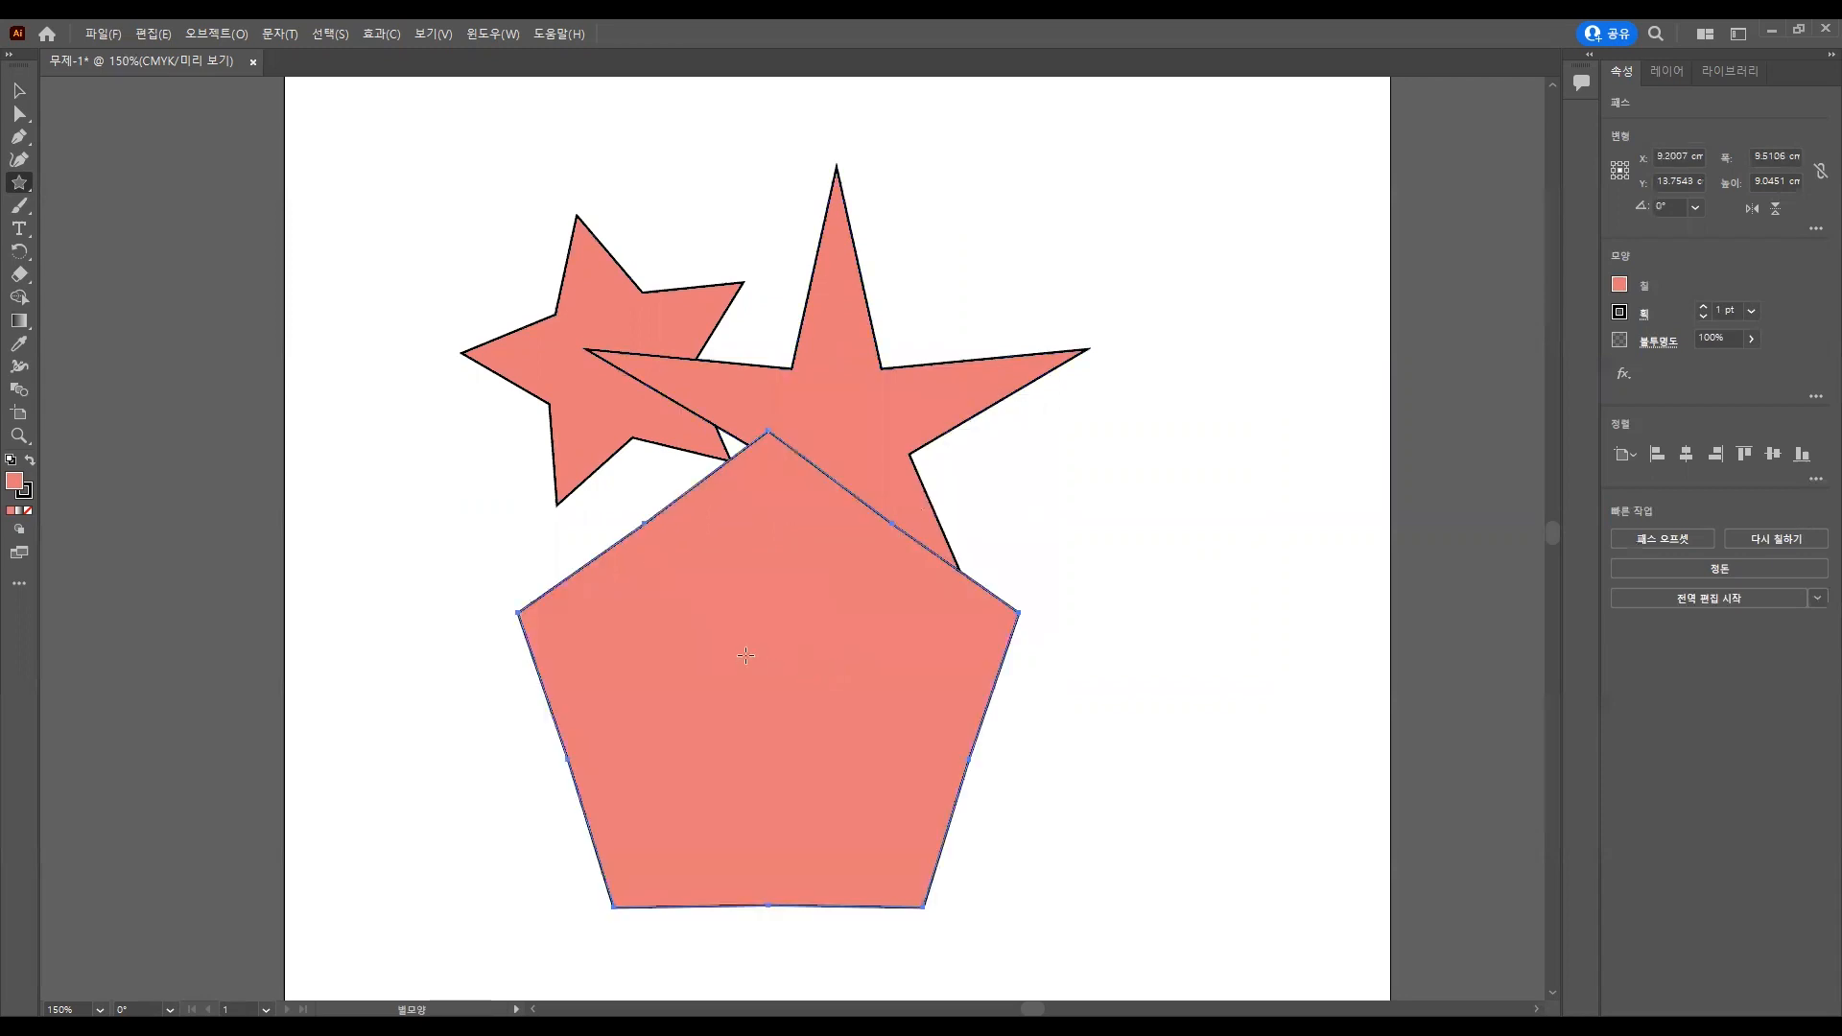
pyautogui.hotkey('ctrl', 'z')
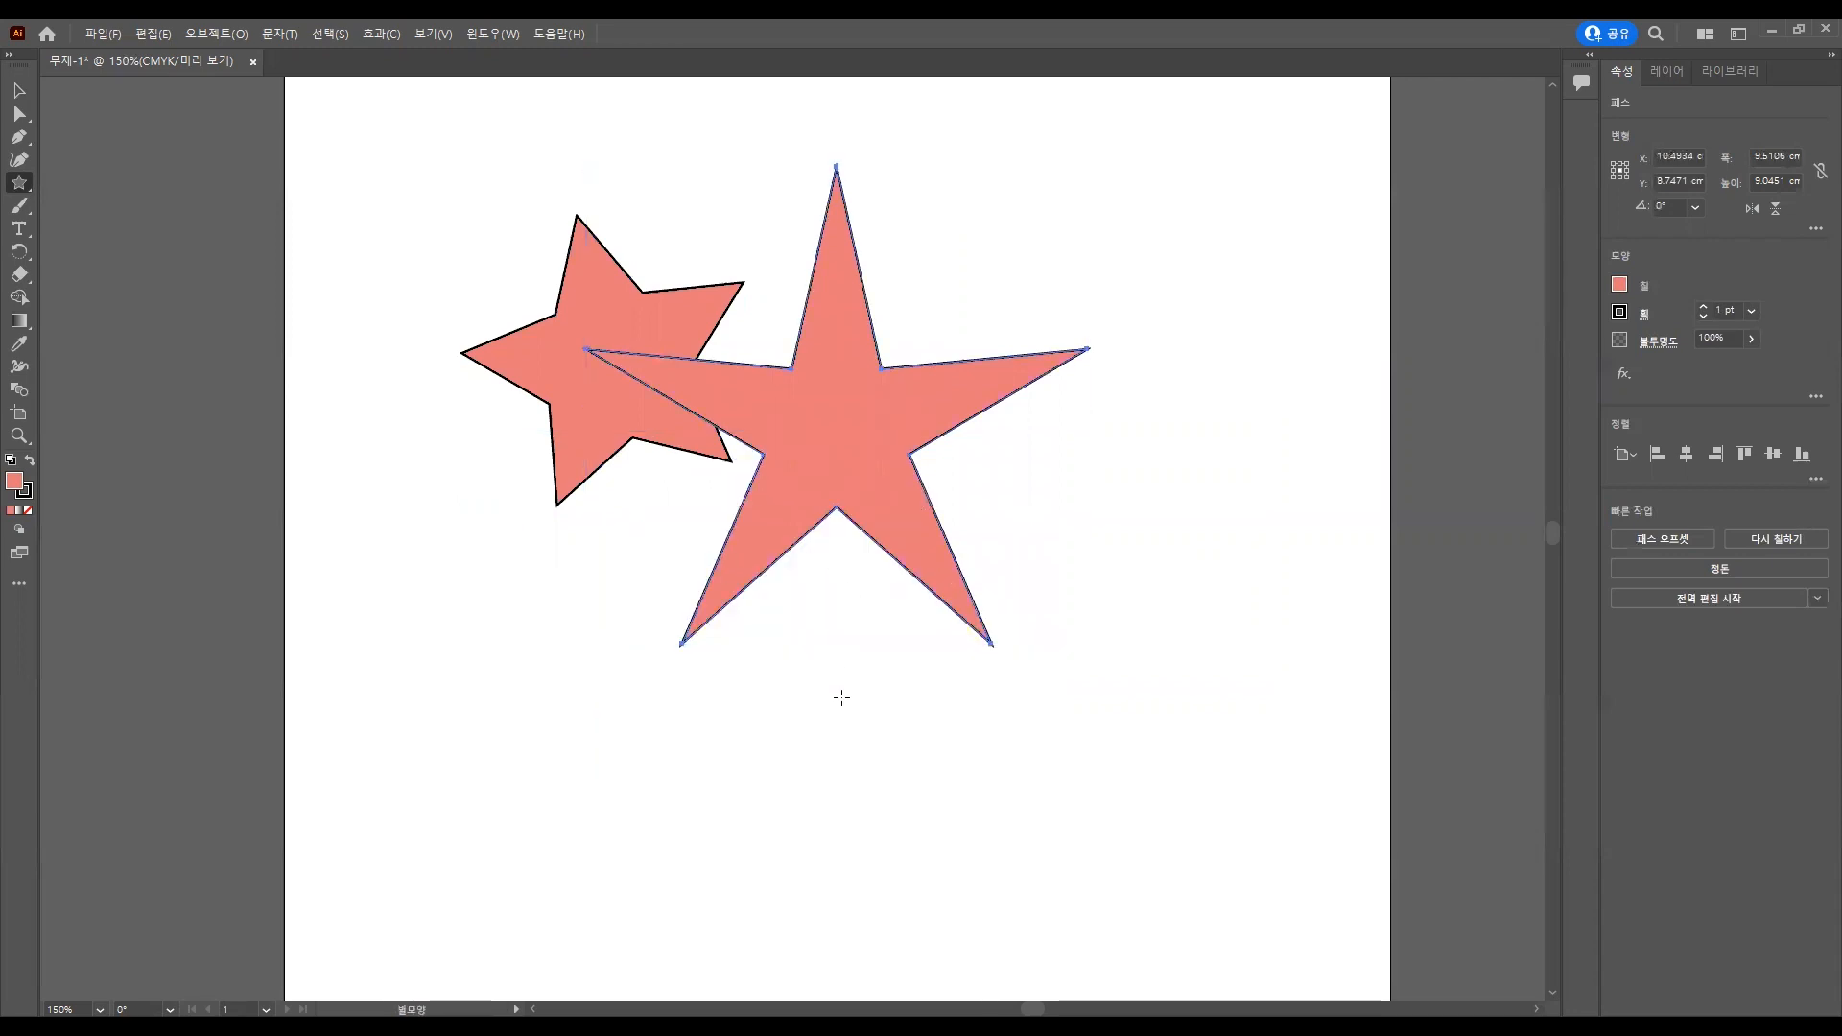
# Add a five-pointed star with radius 1 of 5 cm and radius 2 of 2 cm below the other stars.
pyautogui.click(868, 631)
pyautogui.hotkey('shift', 'Tab')
pyautogui.write('2')
pyautogui.click(891, 579)
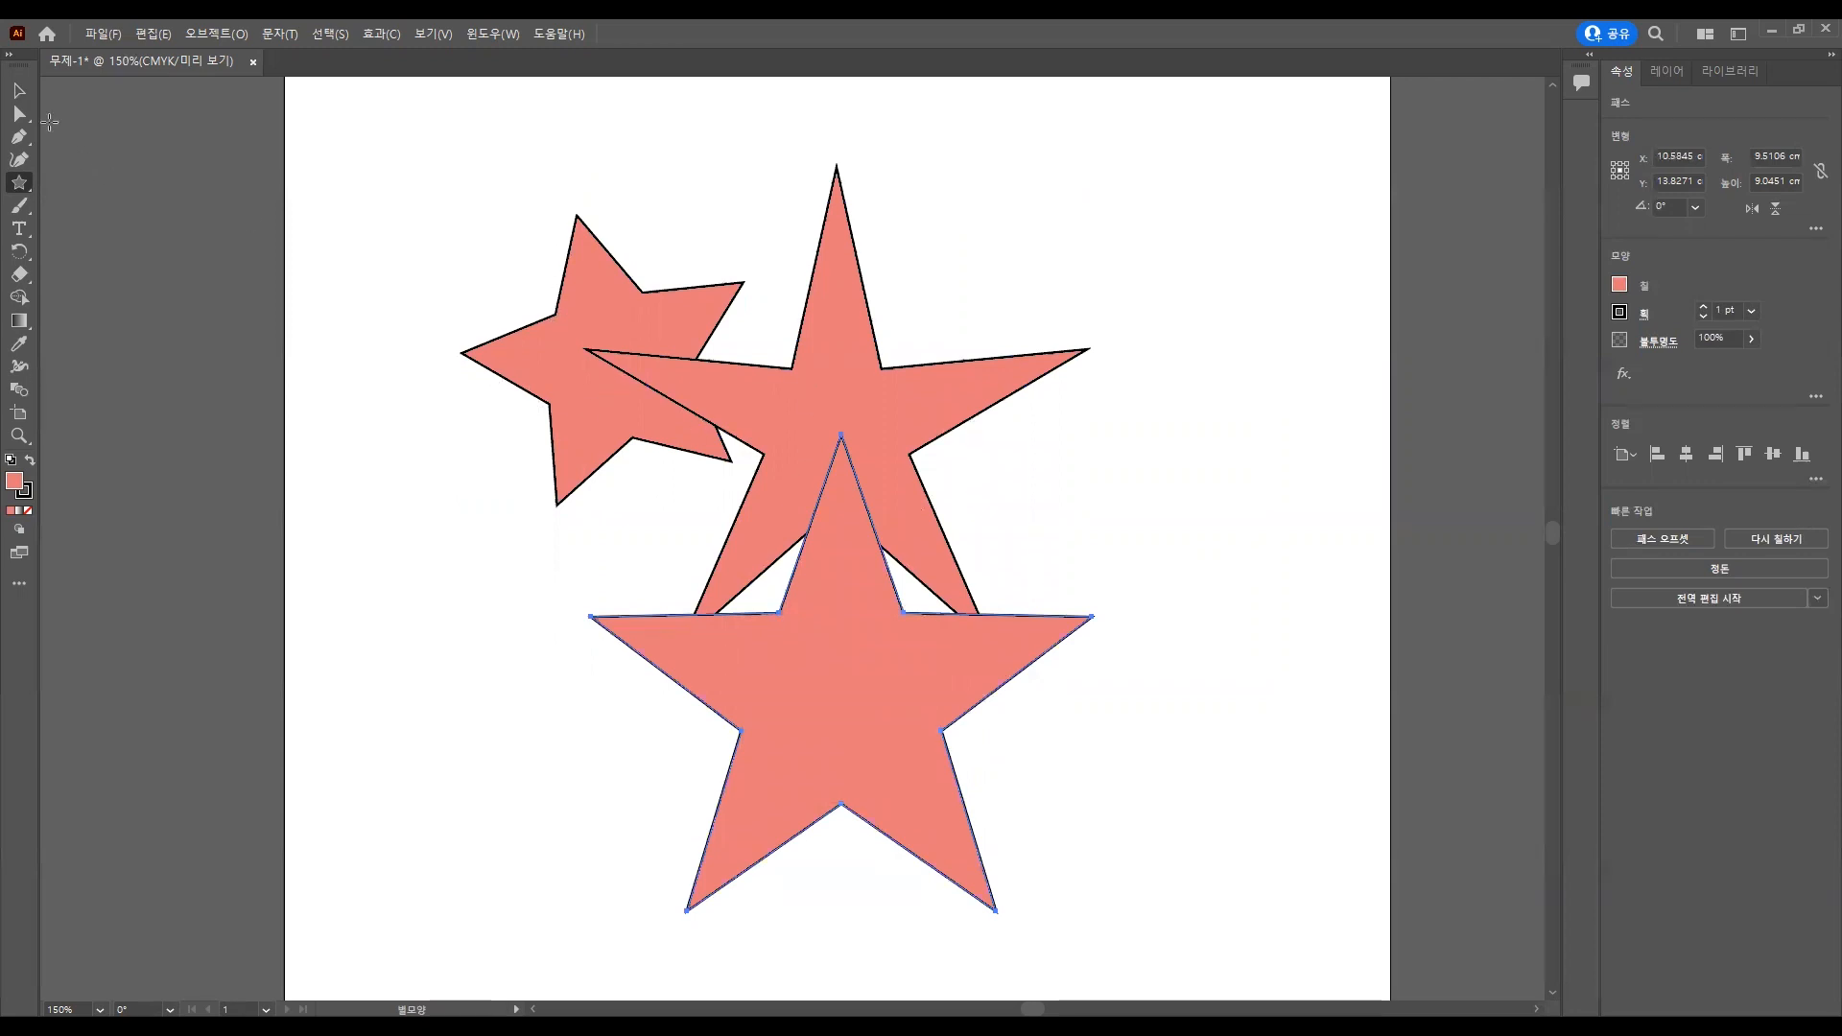
# Delete all three stars from the artboard.
pyautogui.click(19, 91)
pyautogui.moveTo(463, 244); pyautogui.dragTo(1143, 933)
pyautogui.press('Delete')
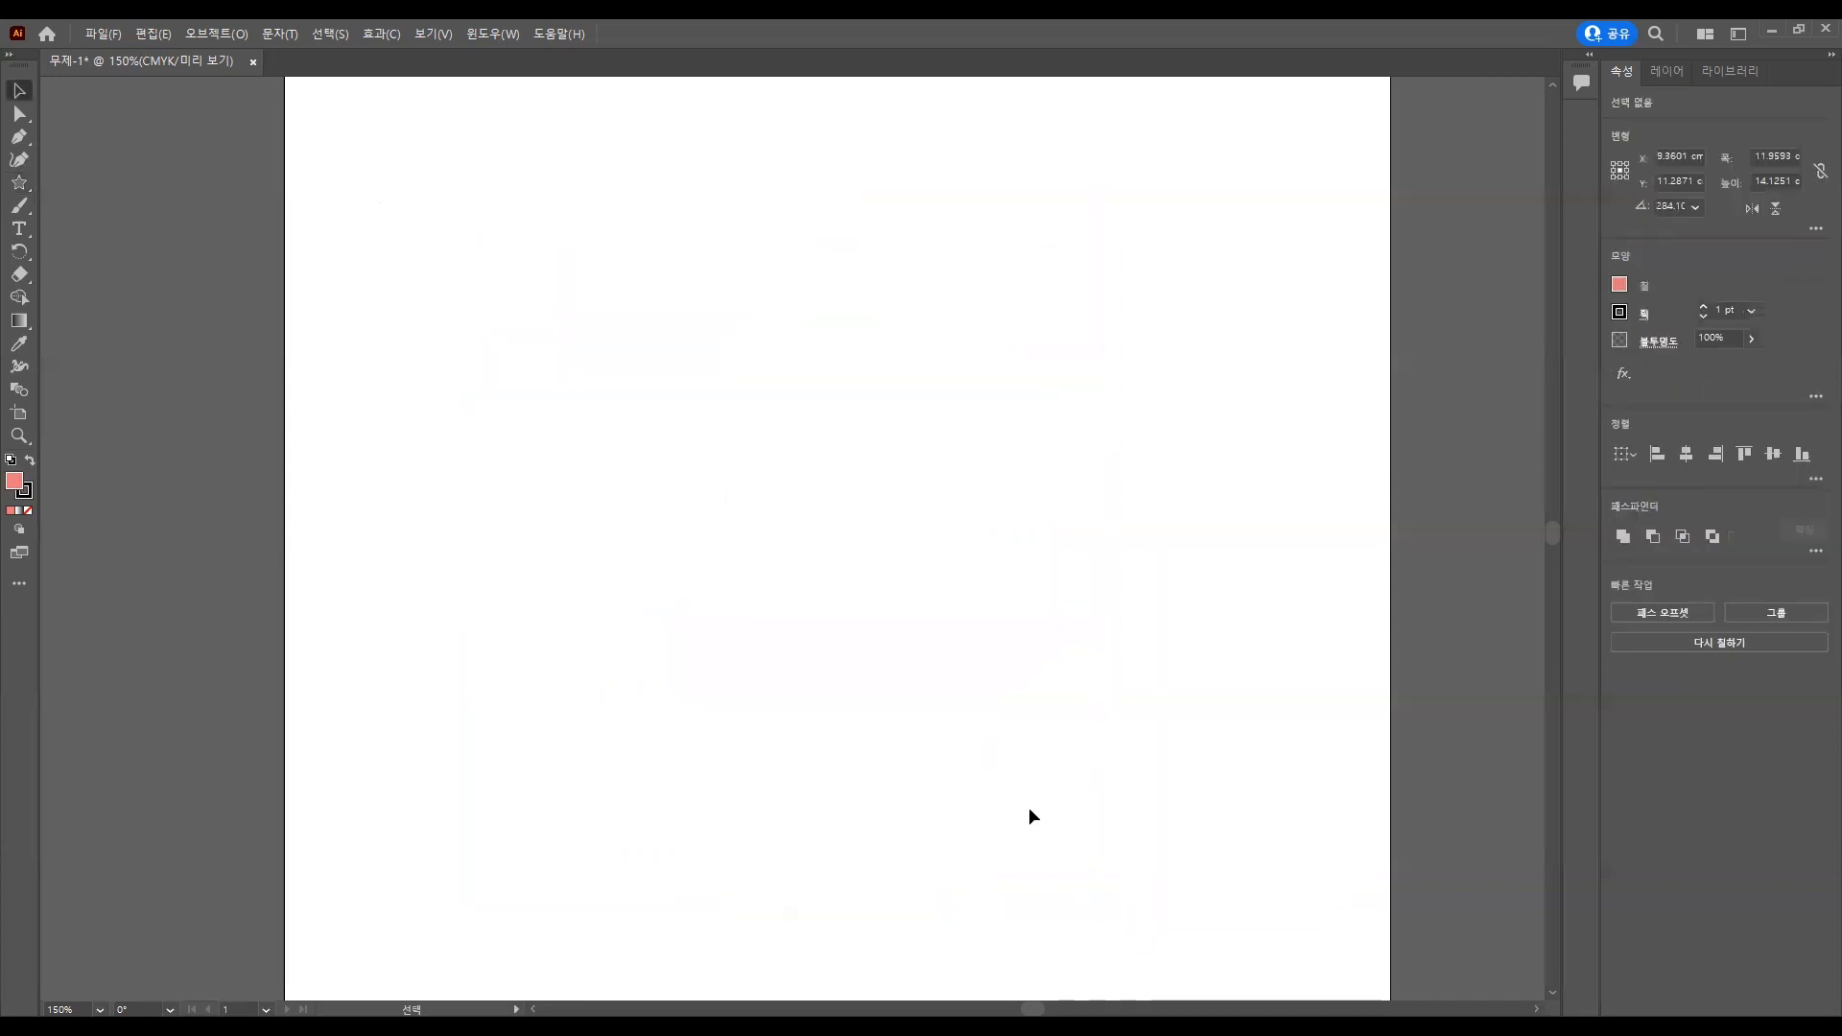
# Draw a small five-pointed star about 2.5 cm wide in the upper left part of the artboard.
pyautogui.click(20, 185)
pyautogui.rightClick(20, 192)
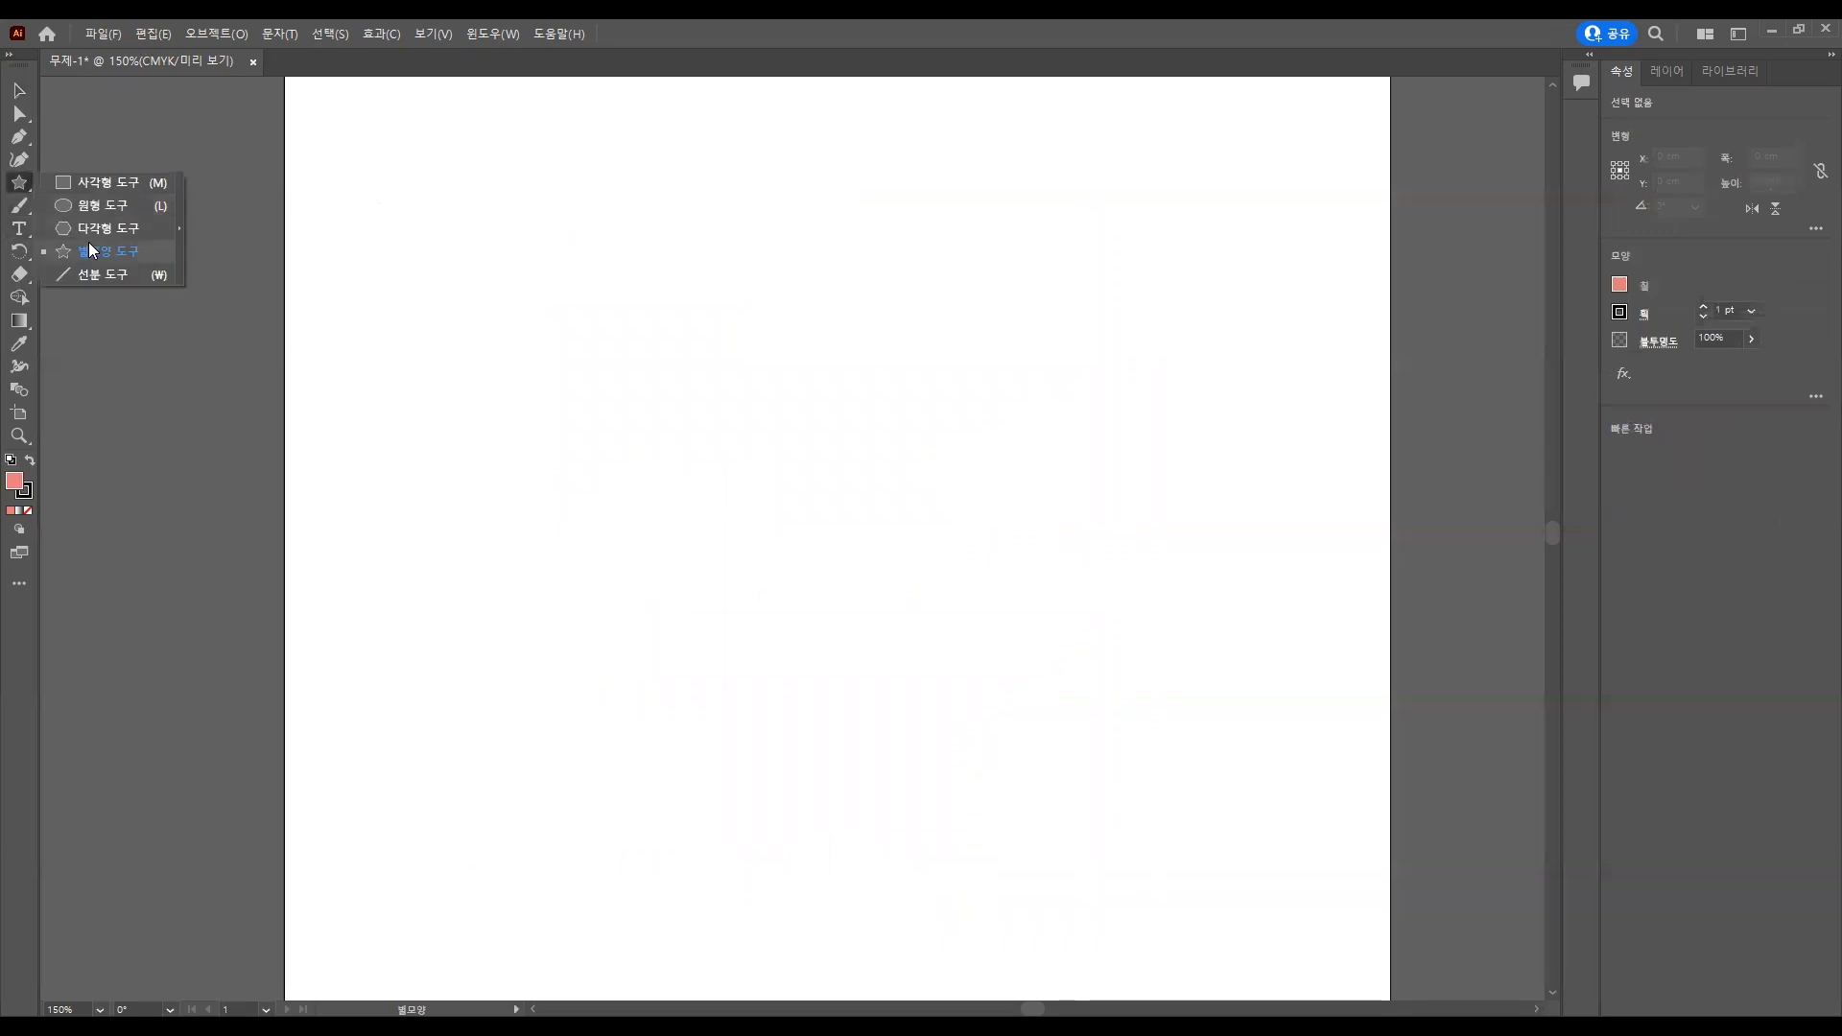
pyautogui.click(93, 242)
pyautogui.moveTo(682, 383); pyautogui.dragTo(737, 434)
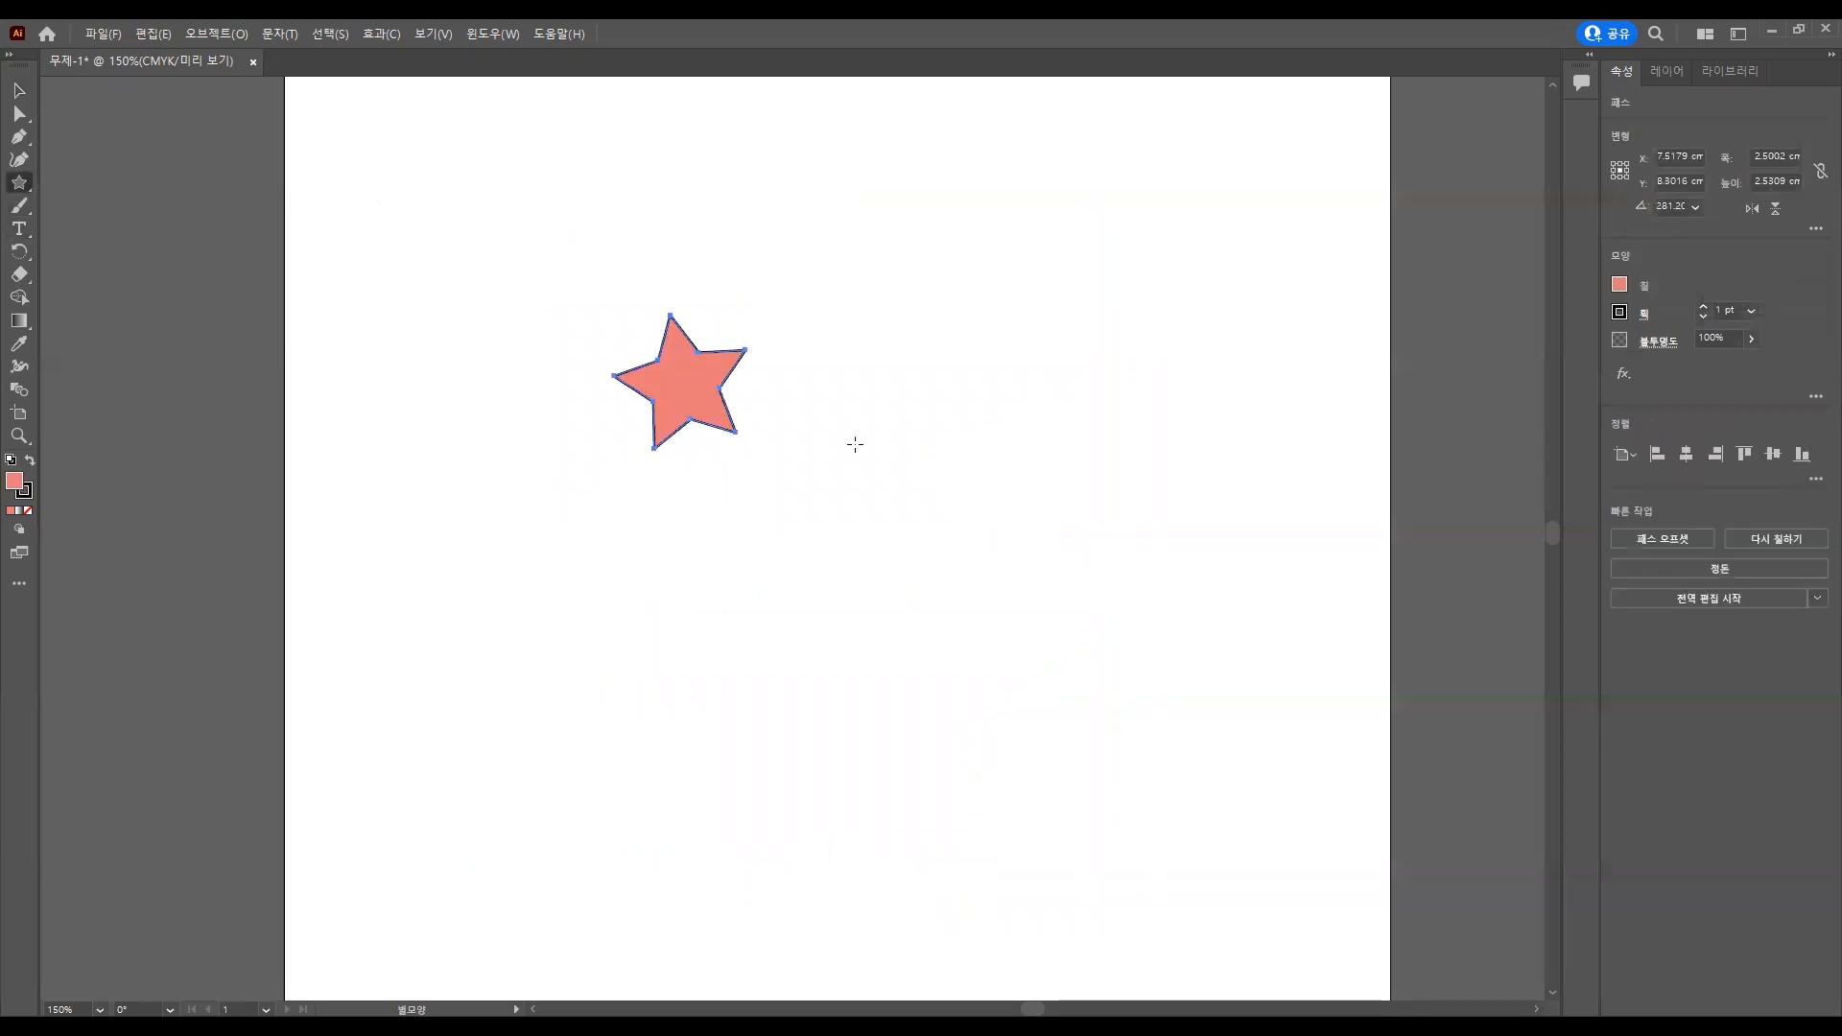
# Add an 8-pointed star with the same radii to the lower right of the small star.
pyautogui.click(917, 542)
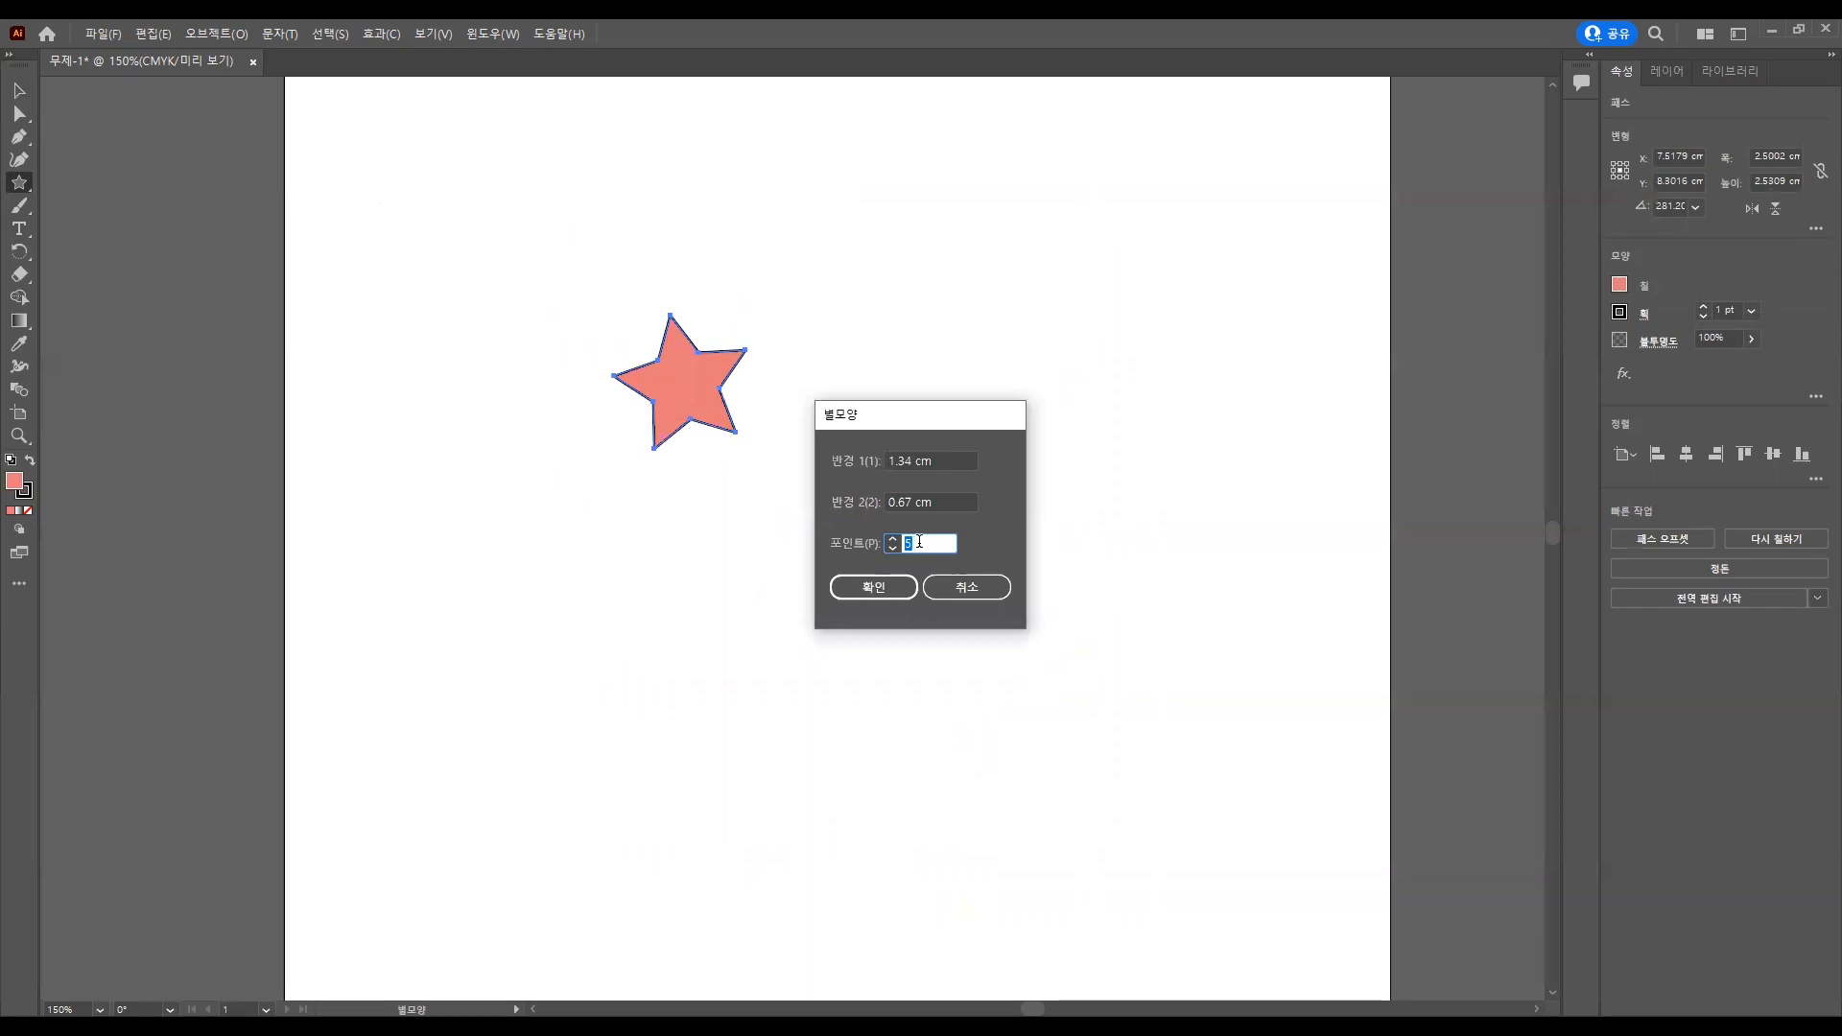
pyautogui.write('8')
pyautogui.click(879, 585)
# Select the five-pointed and eight-pointed stars together and delete them.
pyautogui.click(19, 90)
pyautogui.click(499, 450)
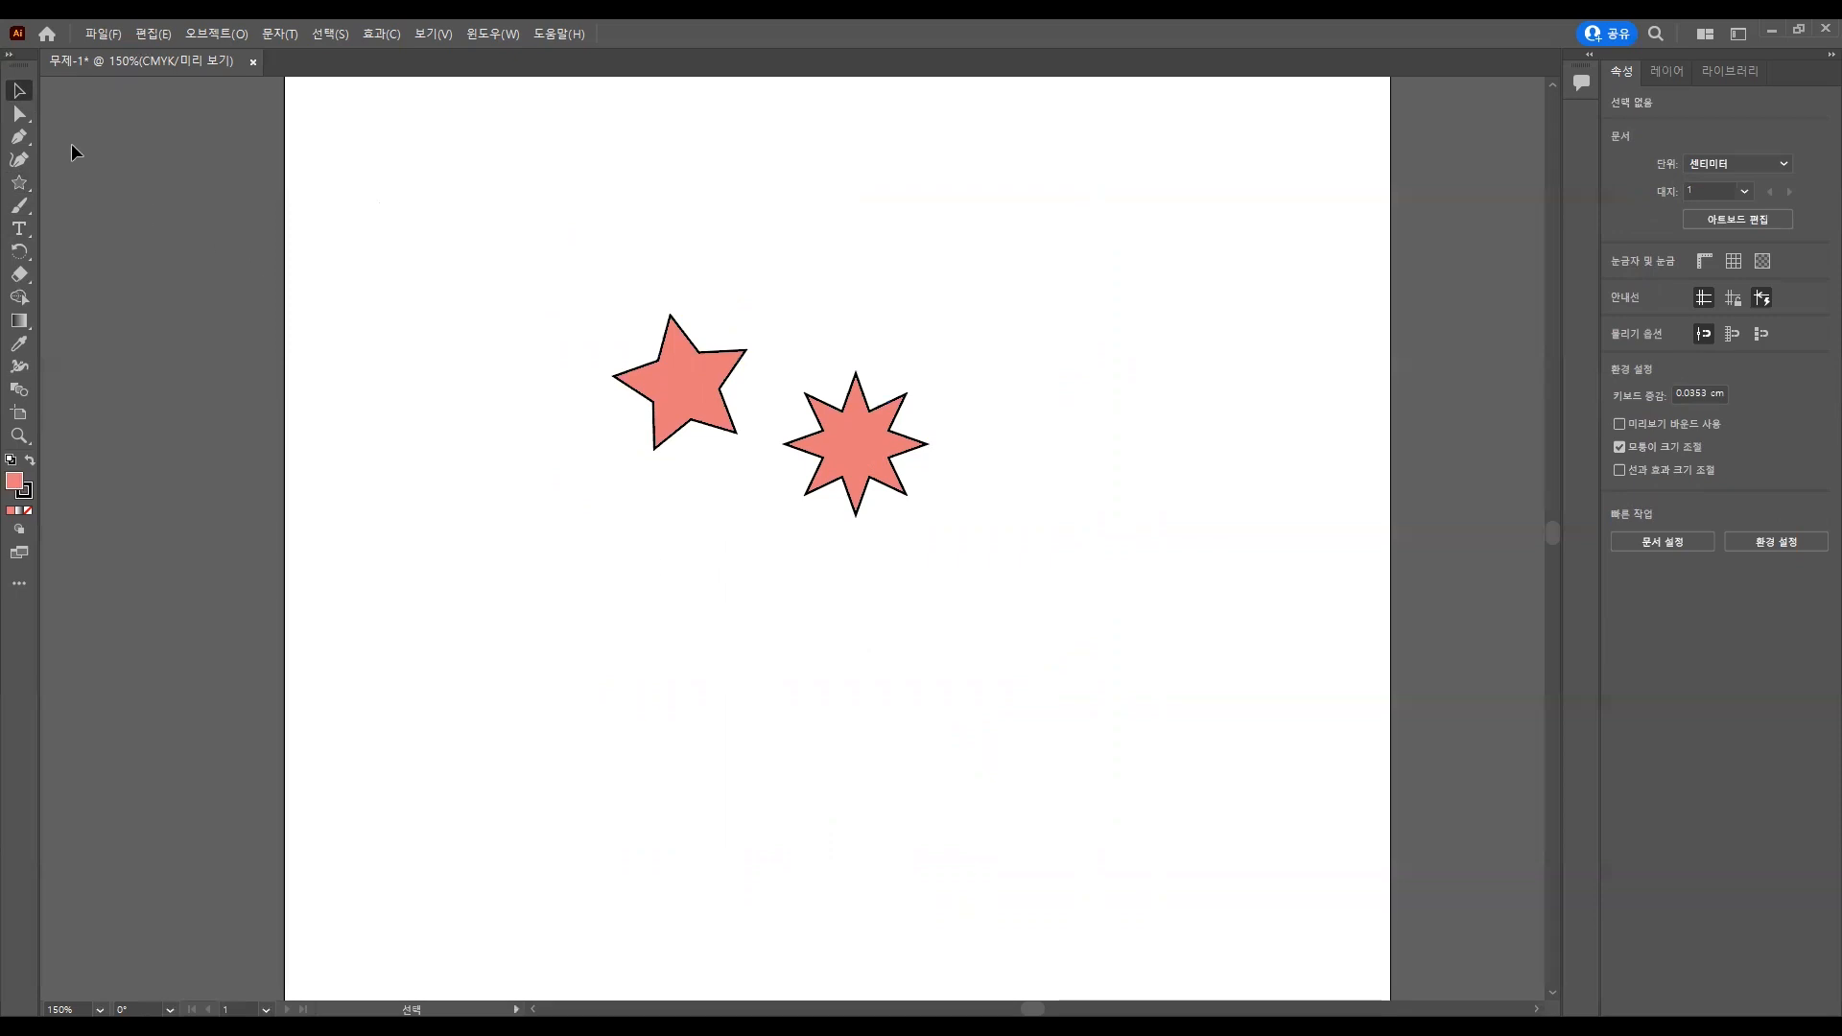
pyautogui.moveTo(567, 239); pyautogui.dragTo(1017, 549)
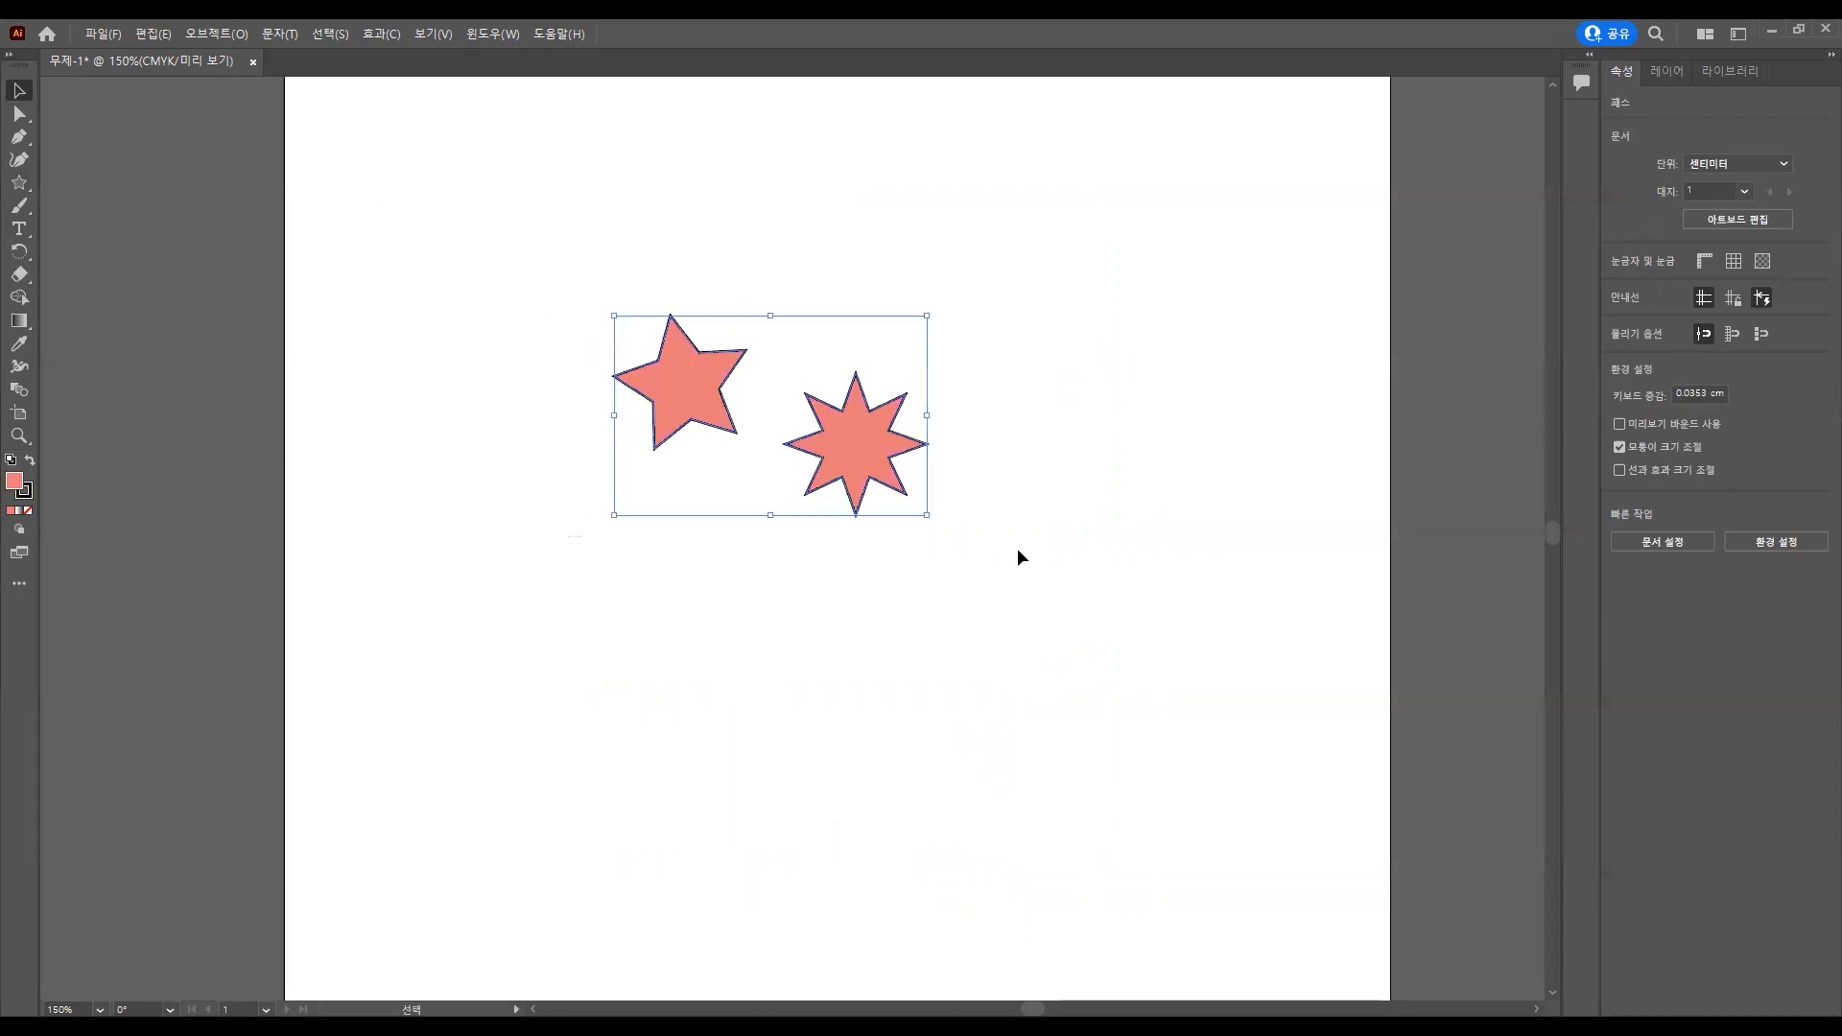
pyautogui.press('Delete')
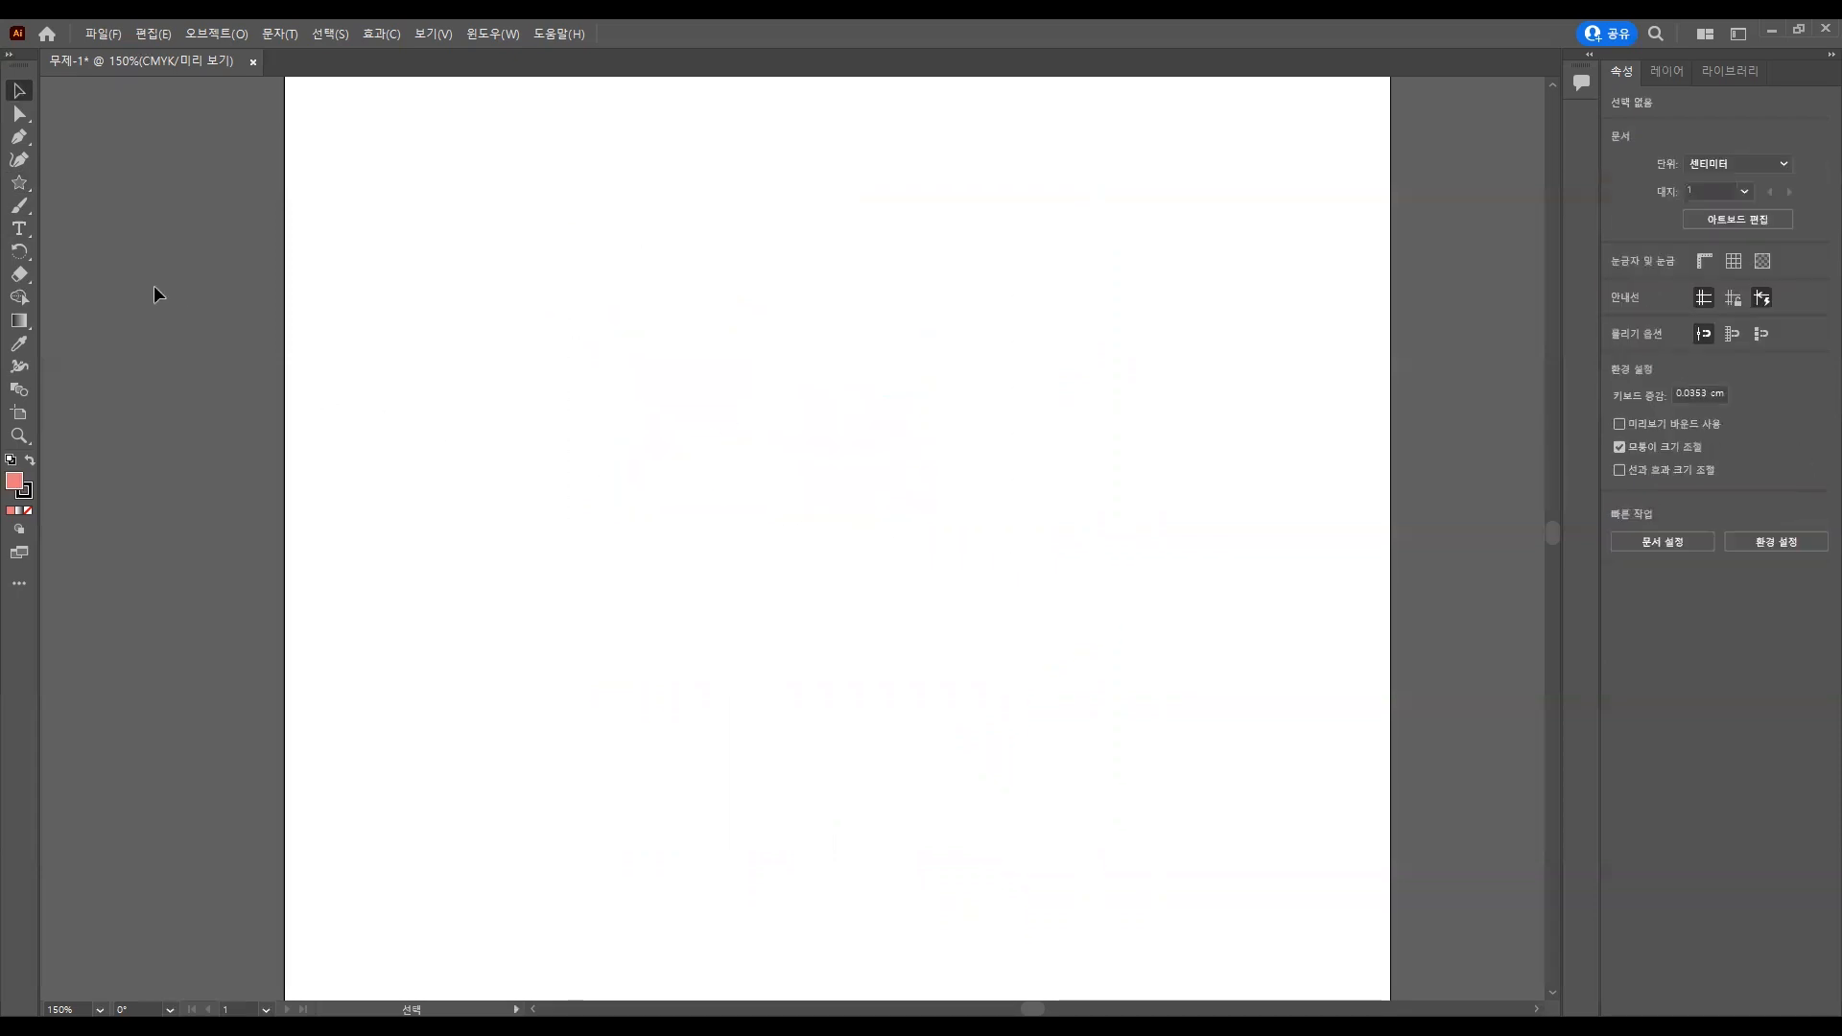
# Place a single dot with the Paintbrush tool outside the artboard, beyond its upper left corner.
pyautogui.click(23, 207)
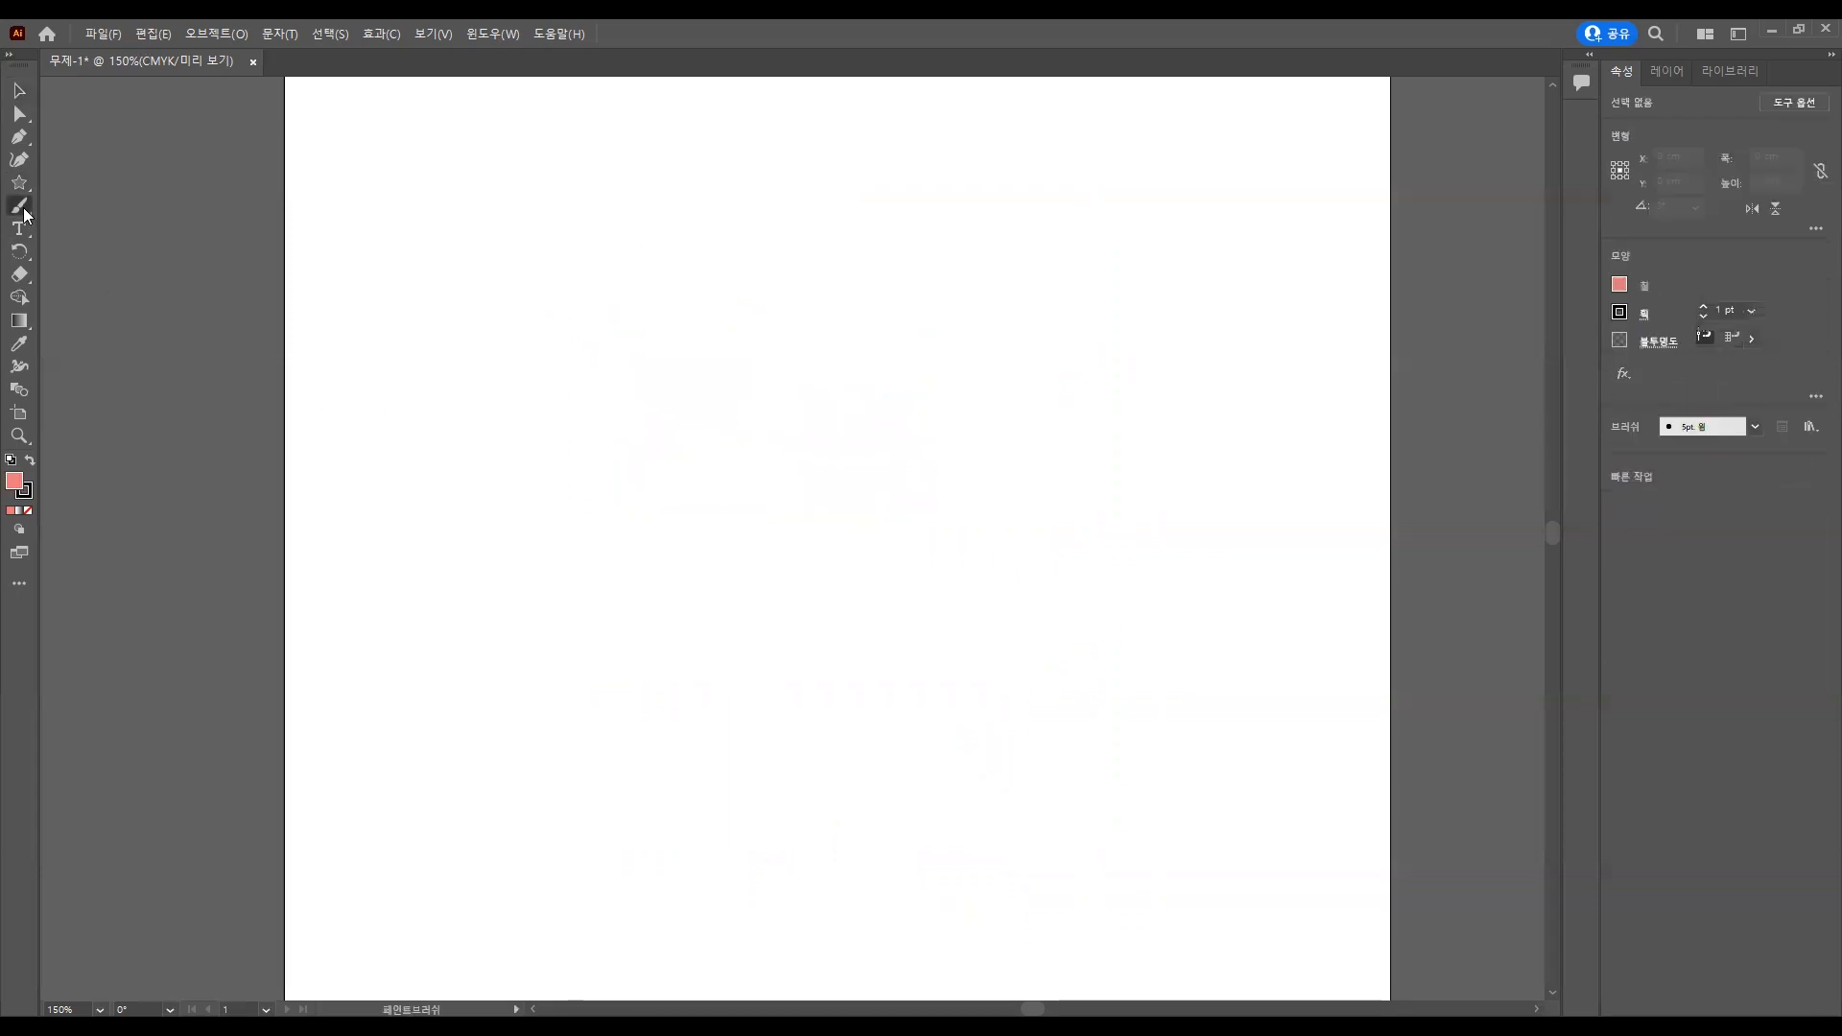
pyautogui.moveTo(23, 208); pyautogui.dragTo(60, 201)
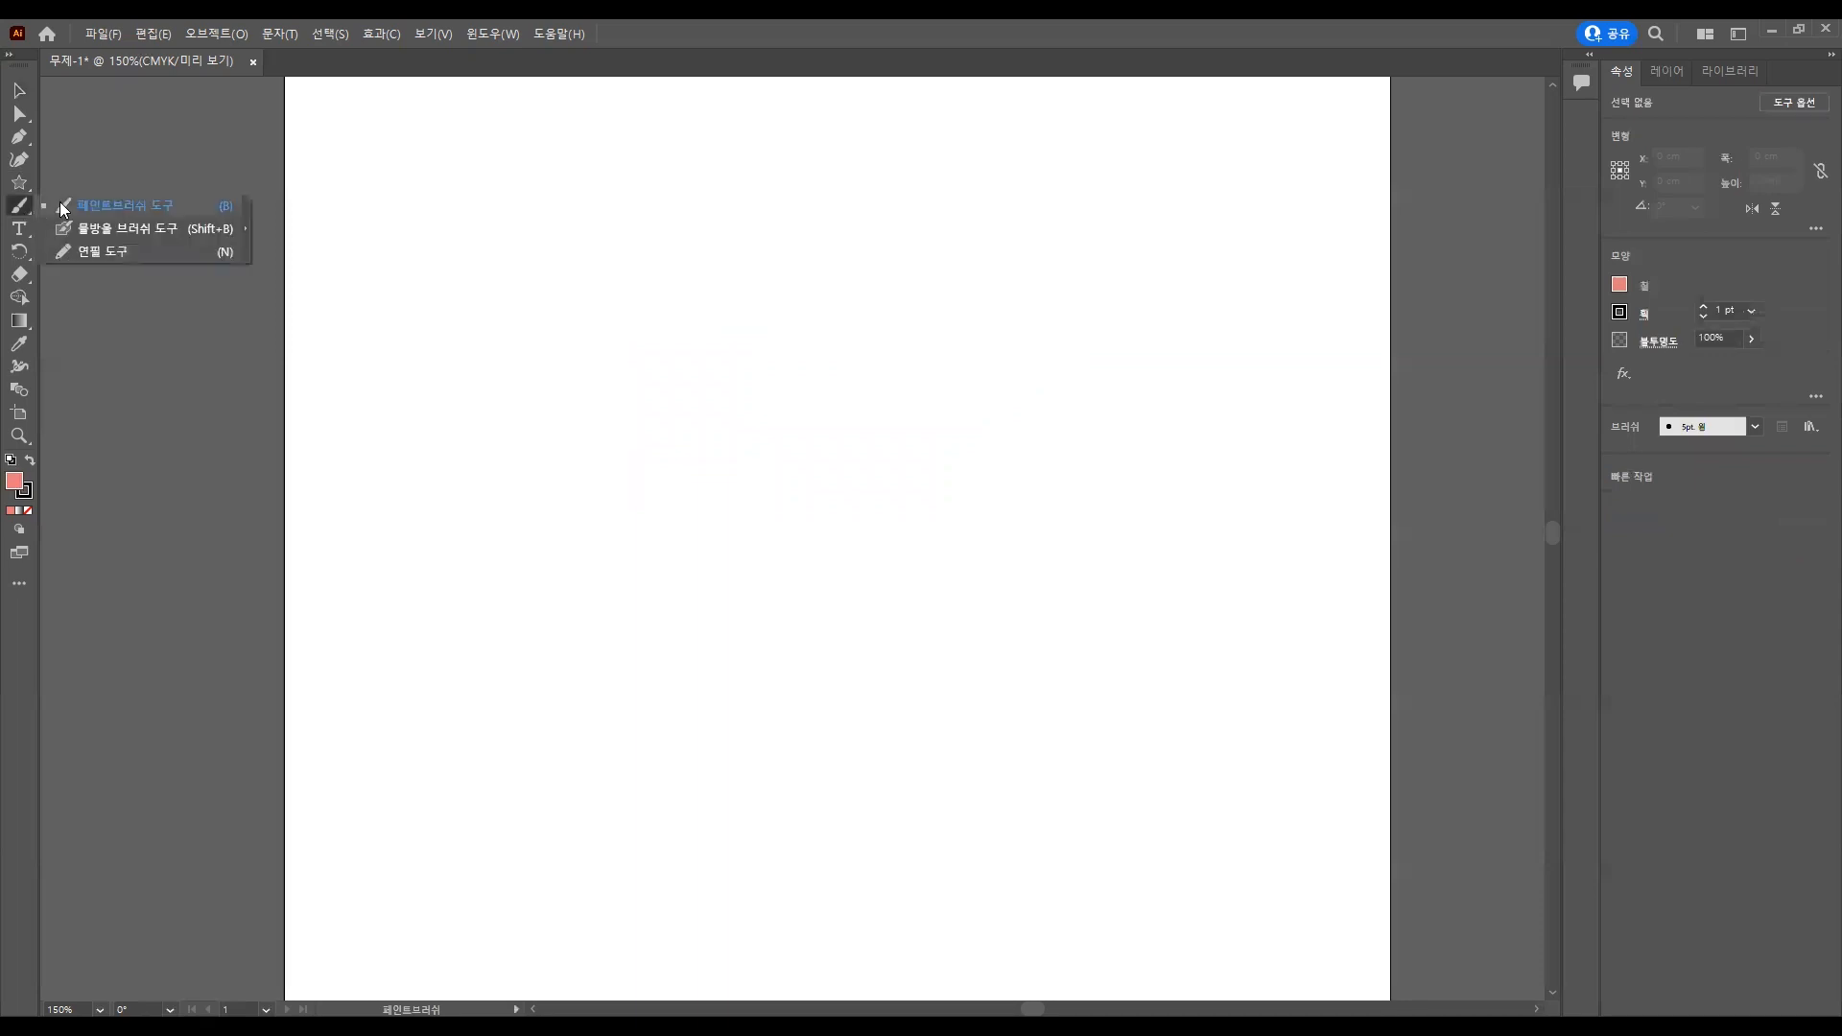
pyautogui.click(116, 140)
# Add a line of point text reading "dfghddfgjfhkjlkjl;l;jk'j" near the artboard's upper left.
pyautogui.press('t')
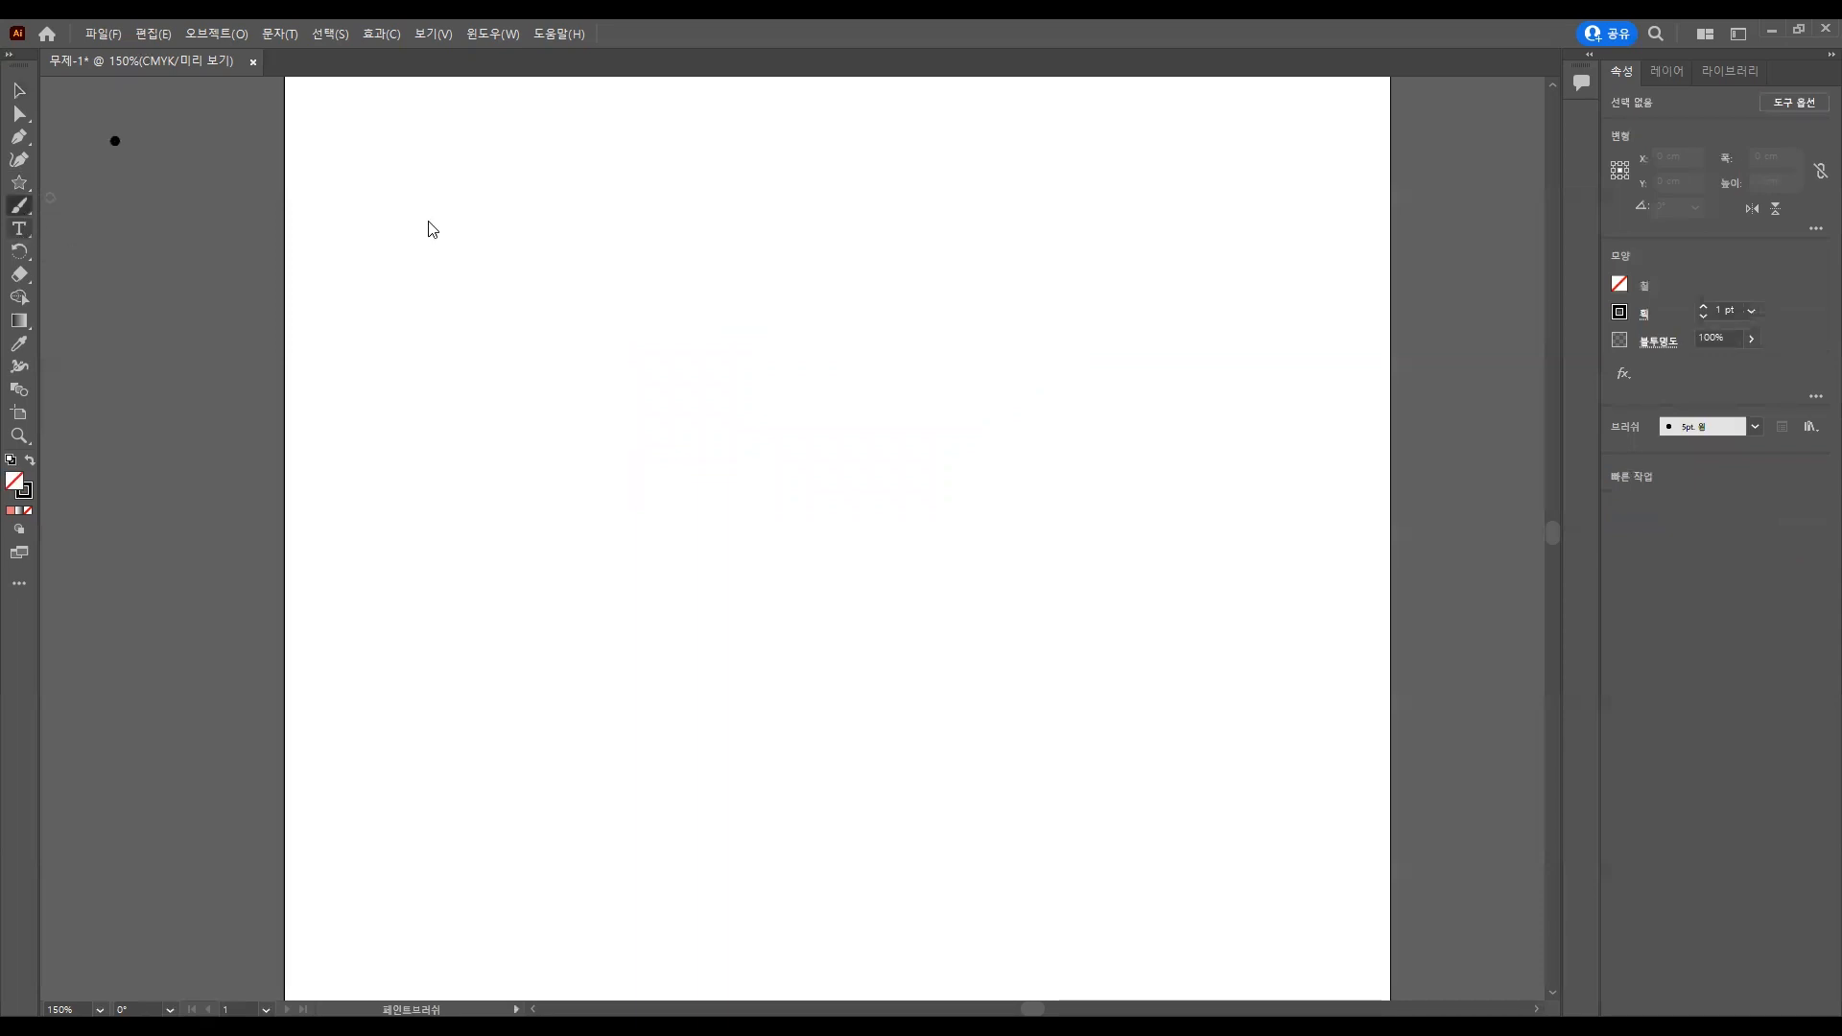
pyautogui.click(434, 235)
pyautogui.write('dfghddfgjf')
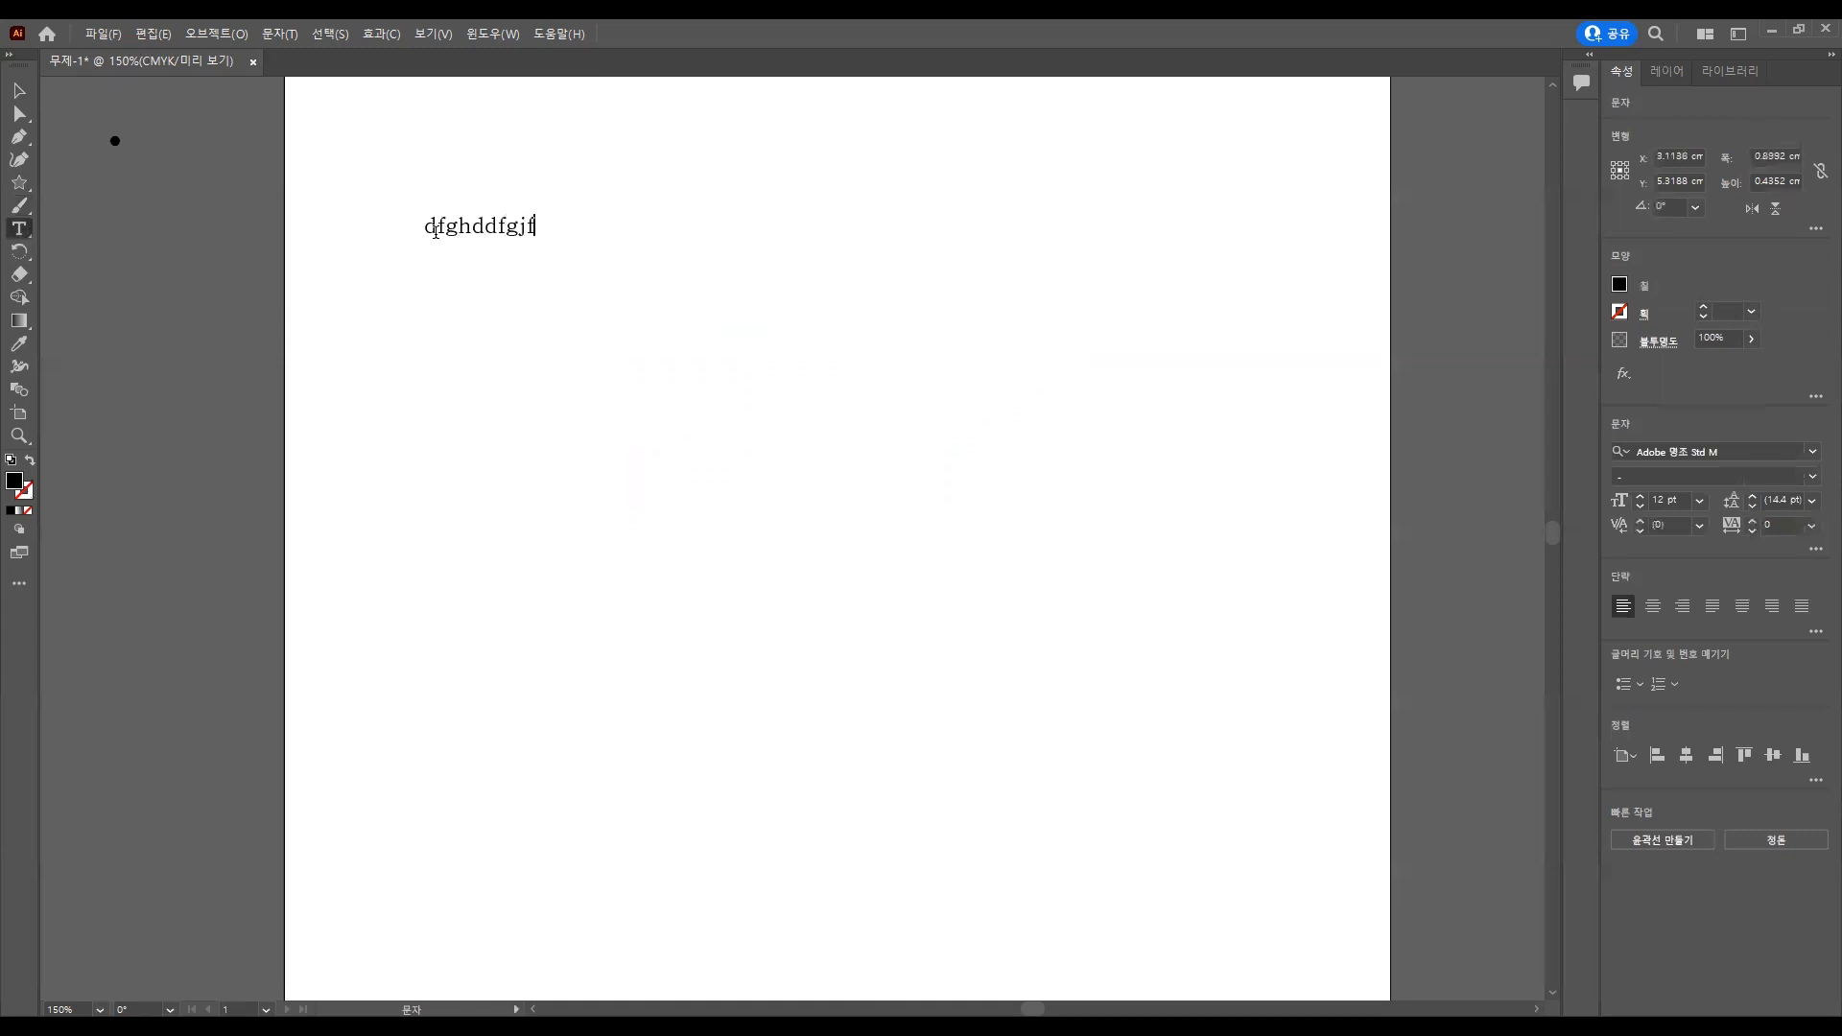
pyautogui.write("hkjlkjl;l;jk'j")
# Delete the text line and the brush dot, and swap the fill and stroke colours.
pyautogui.click(19, 90)
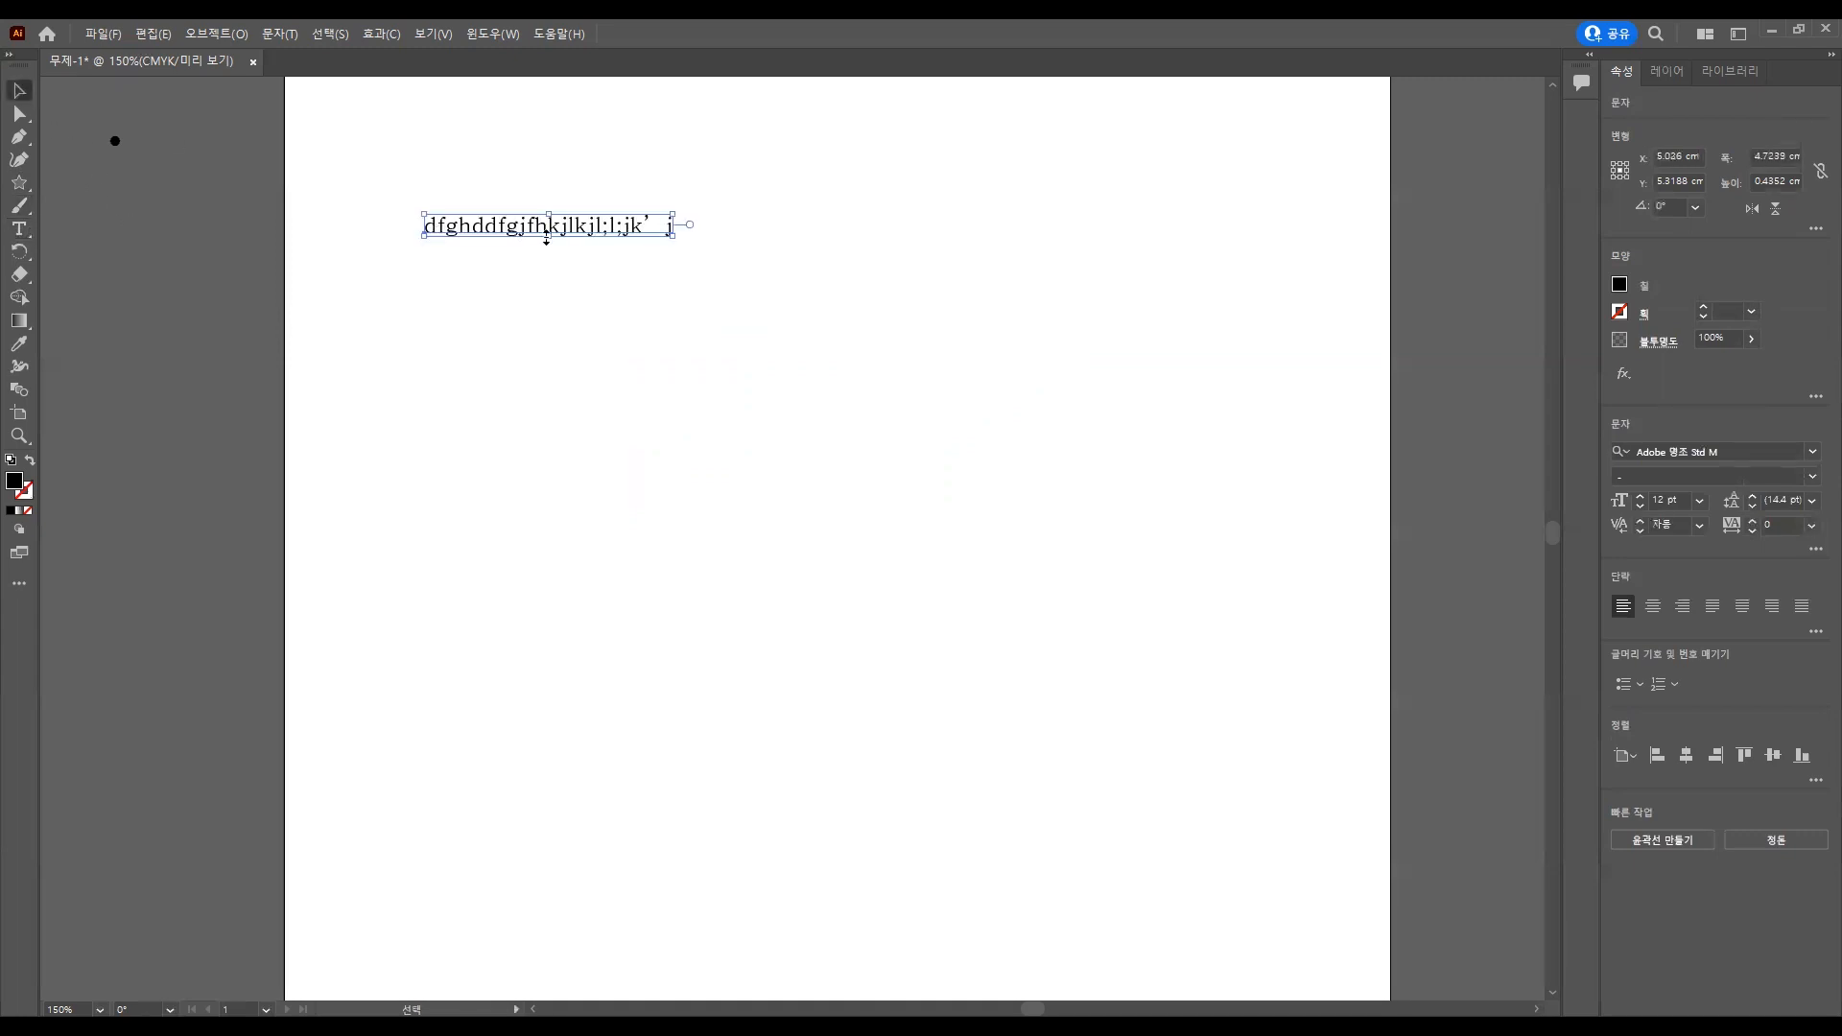
pyautogui.press('Delete')
pyautogui.hotkey('shift', 'x')
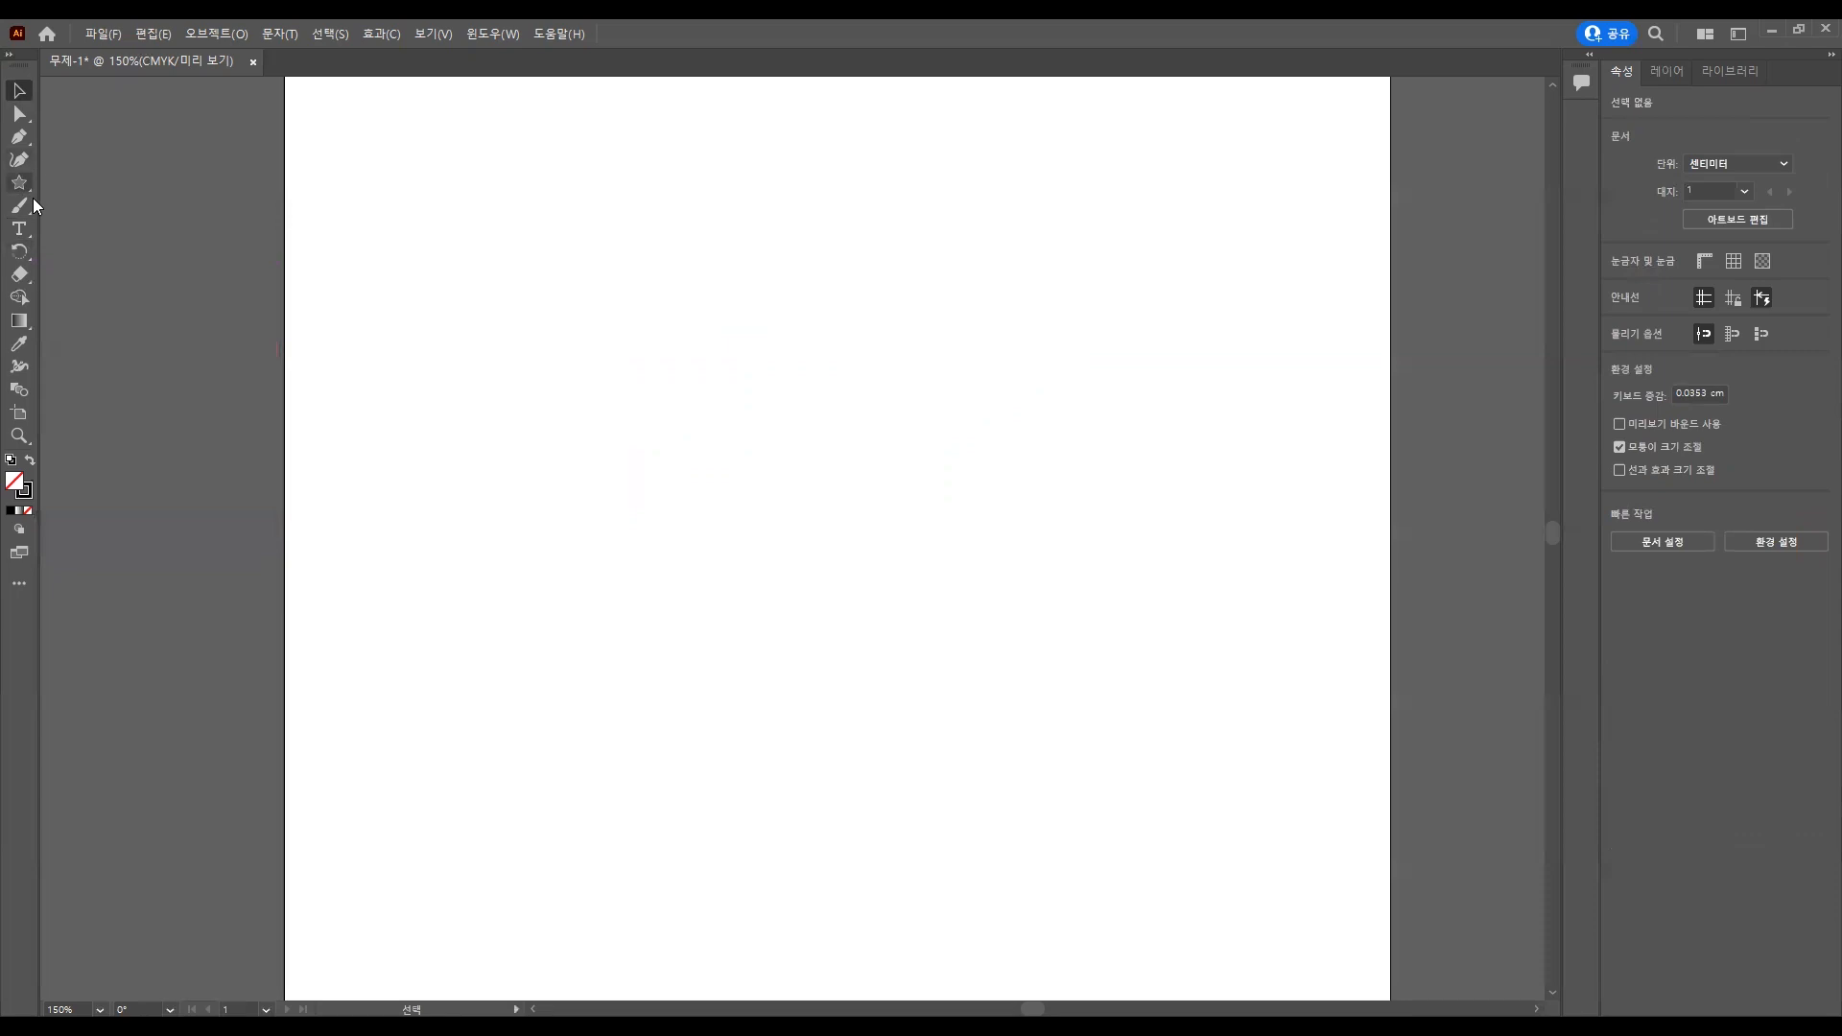
# Draw a ten-sided polygon about 6.3 cm wide near the artboard's upper left and rotate it slightly clockwise about its centre.
pyautogui.moveTo(19, 182); pyautogui.dragTo(75, 221)
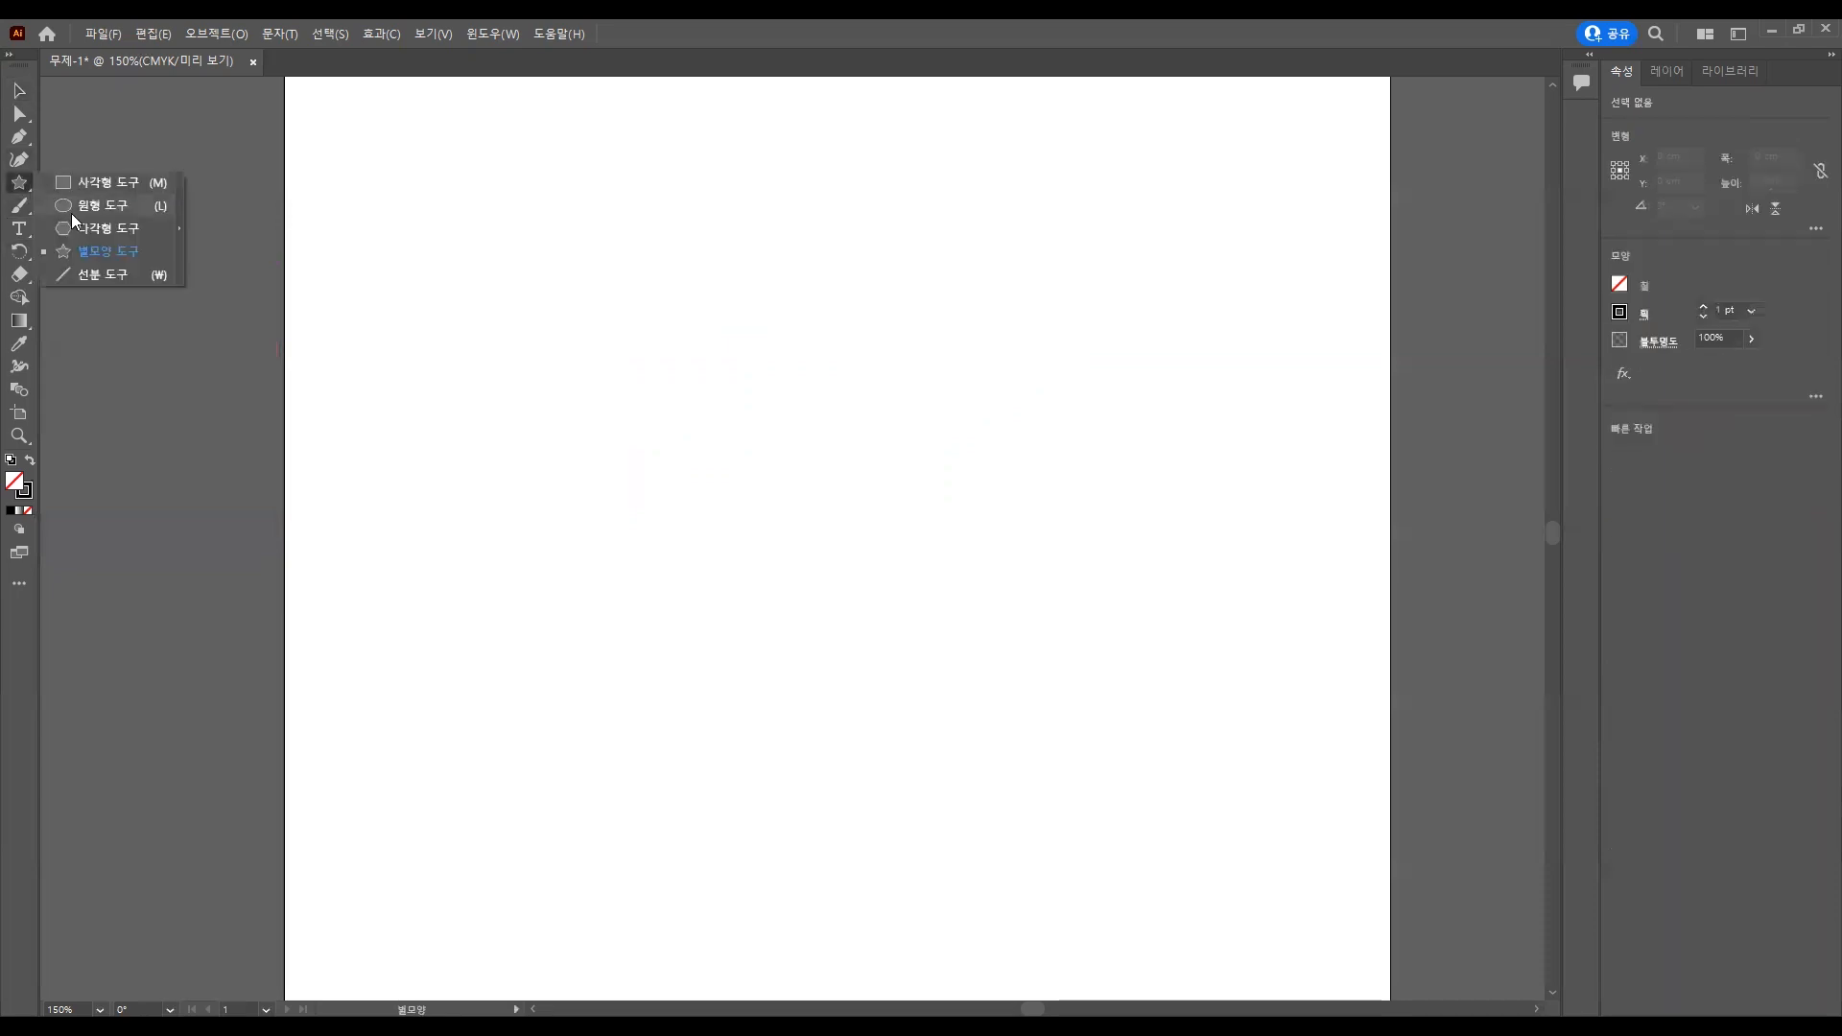
pyautogui.moveTo(640, 366); pyautogui.dragTo(768, 458)
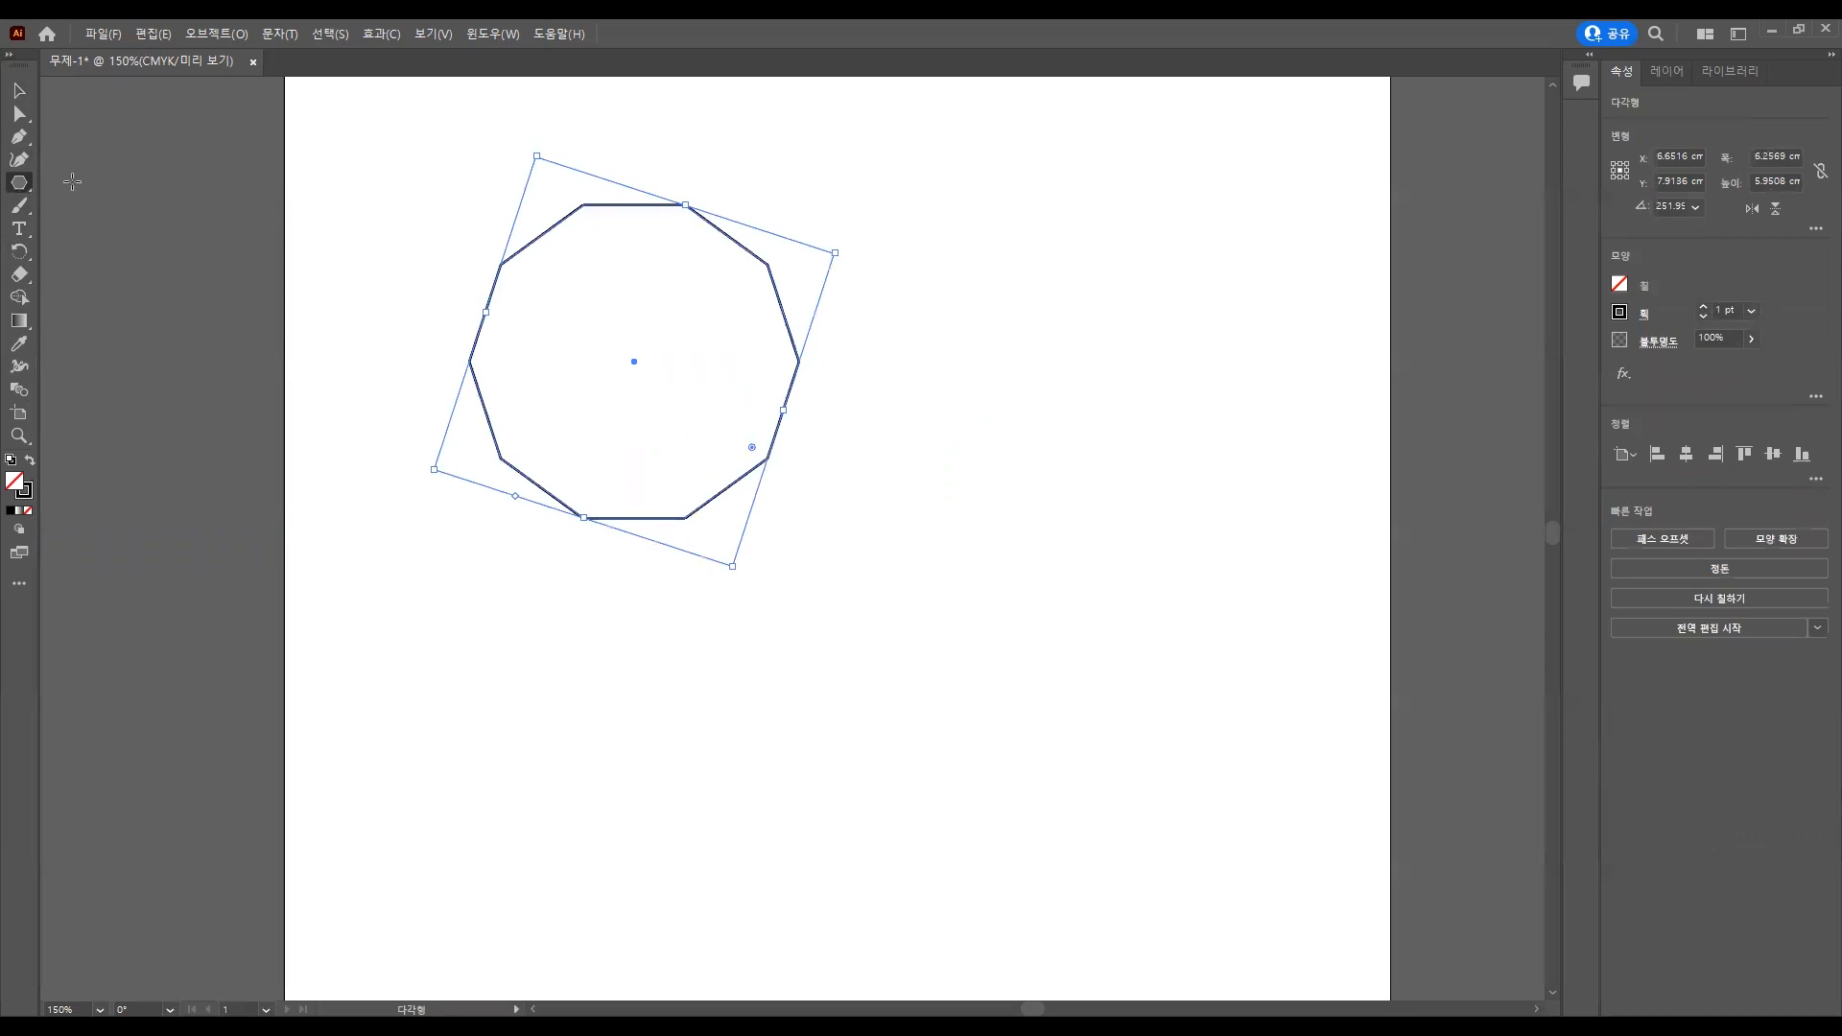
pyautogui.click(19, 252)
pyautogui.moveTo(661, 402)
pyautogui.mouseDown()
pyautogui.moveTo(731, 386)
pyautogui.moveTo(597, 422)
pyautogui.moveTo(667, 423)
pyautogui.mouseUp()
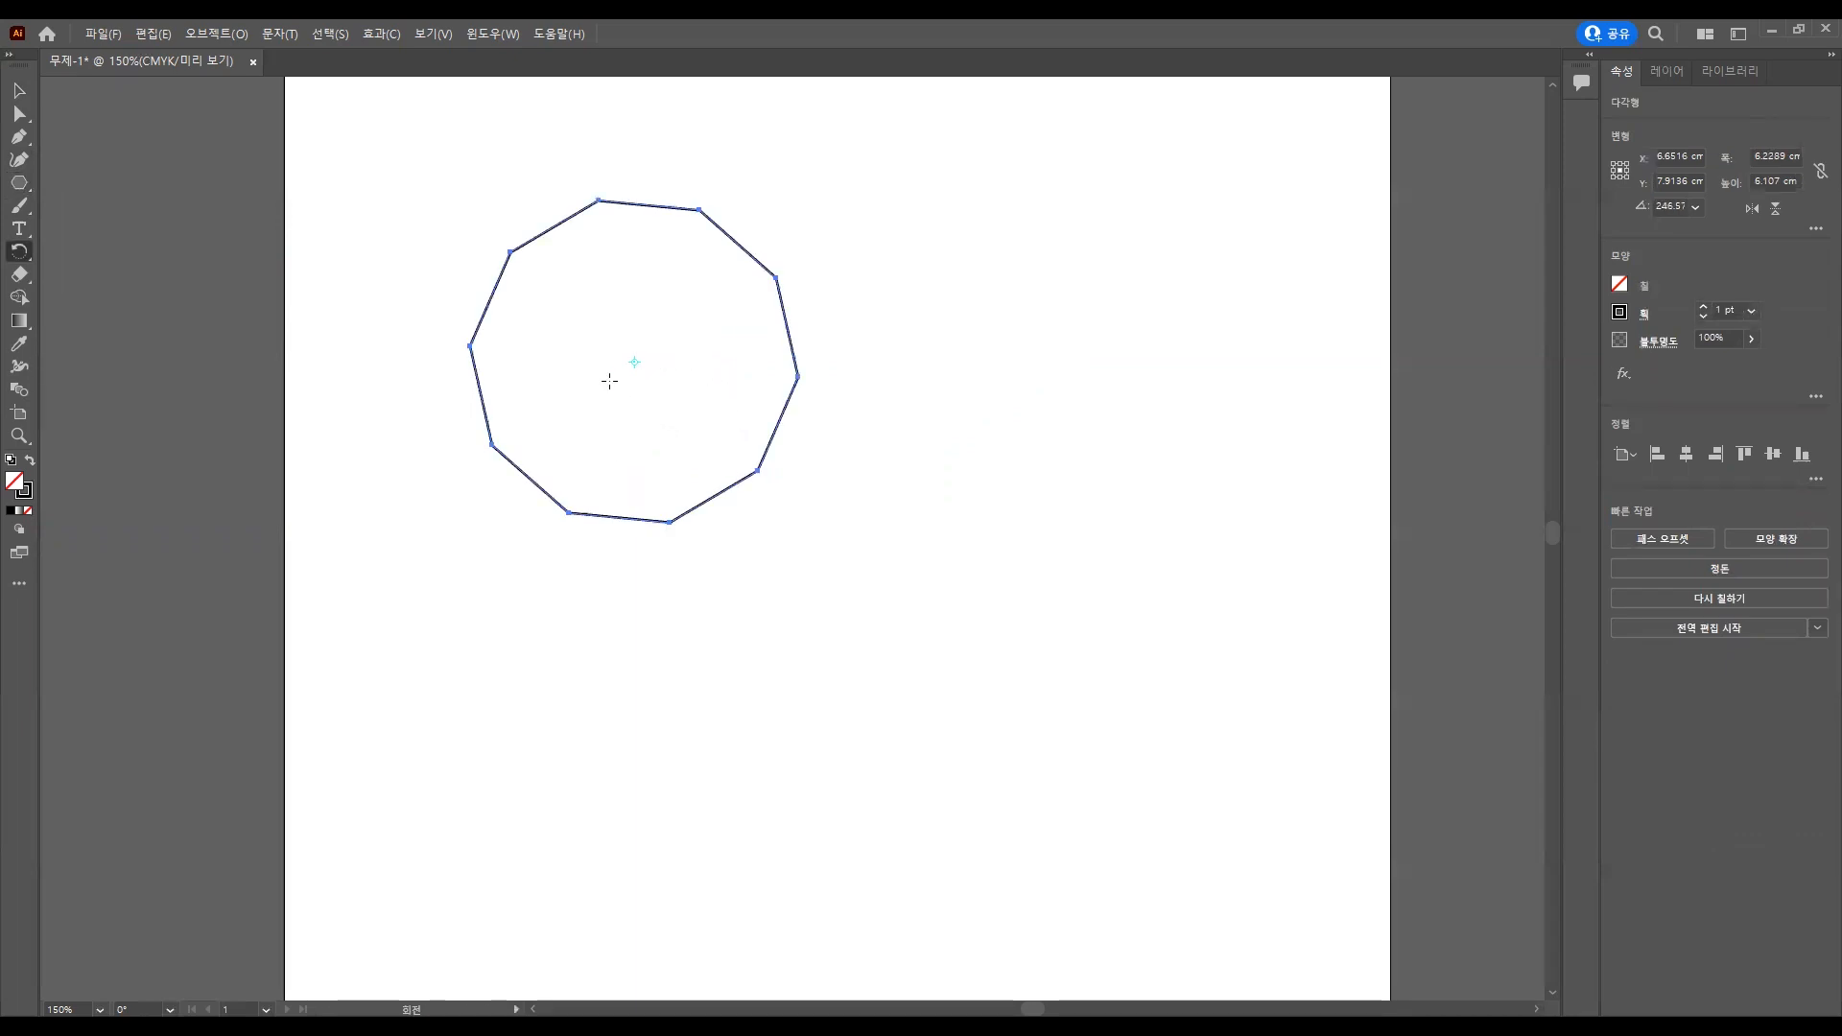
pyautogui.click(19, 91)
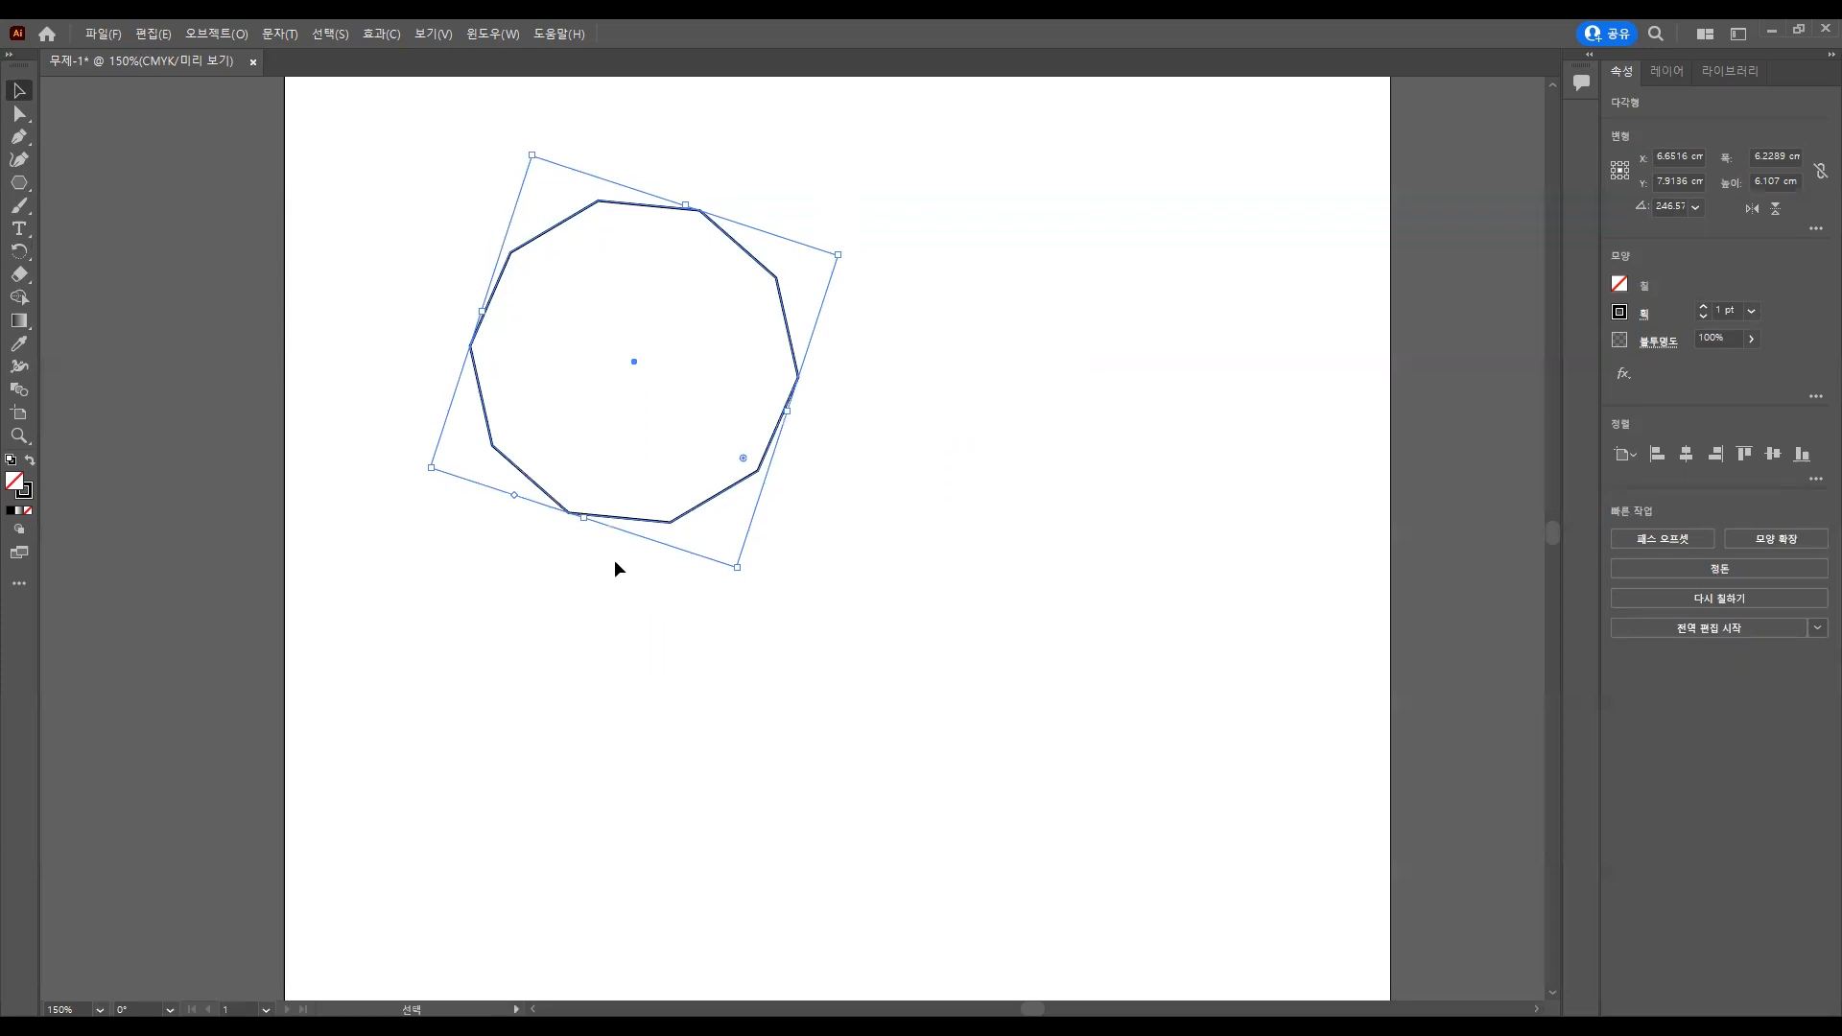
# Select the whole ten-sided polygon and delete it from the artboard.
pyautogui.click(824, 562)
pyautogui.moveTo(892, 564); pyautogui.dragTo(387, 228)
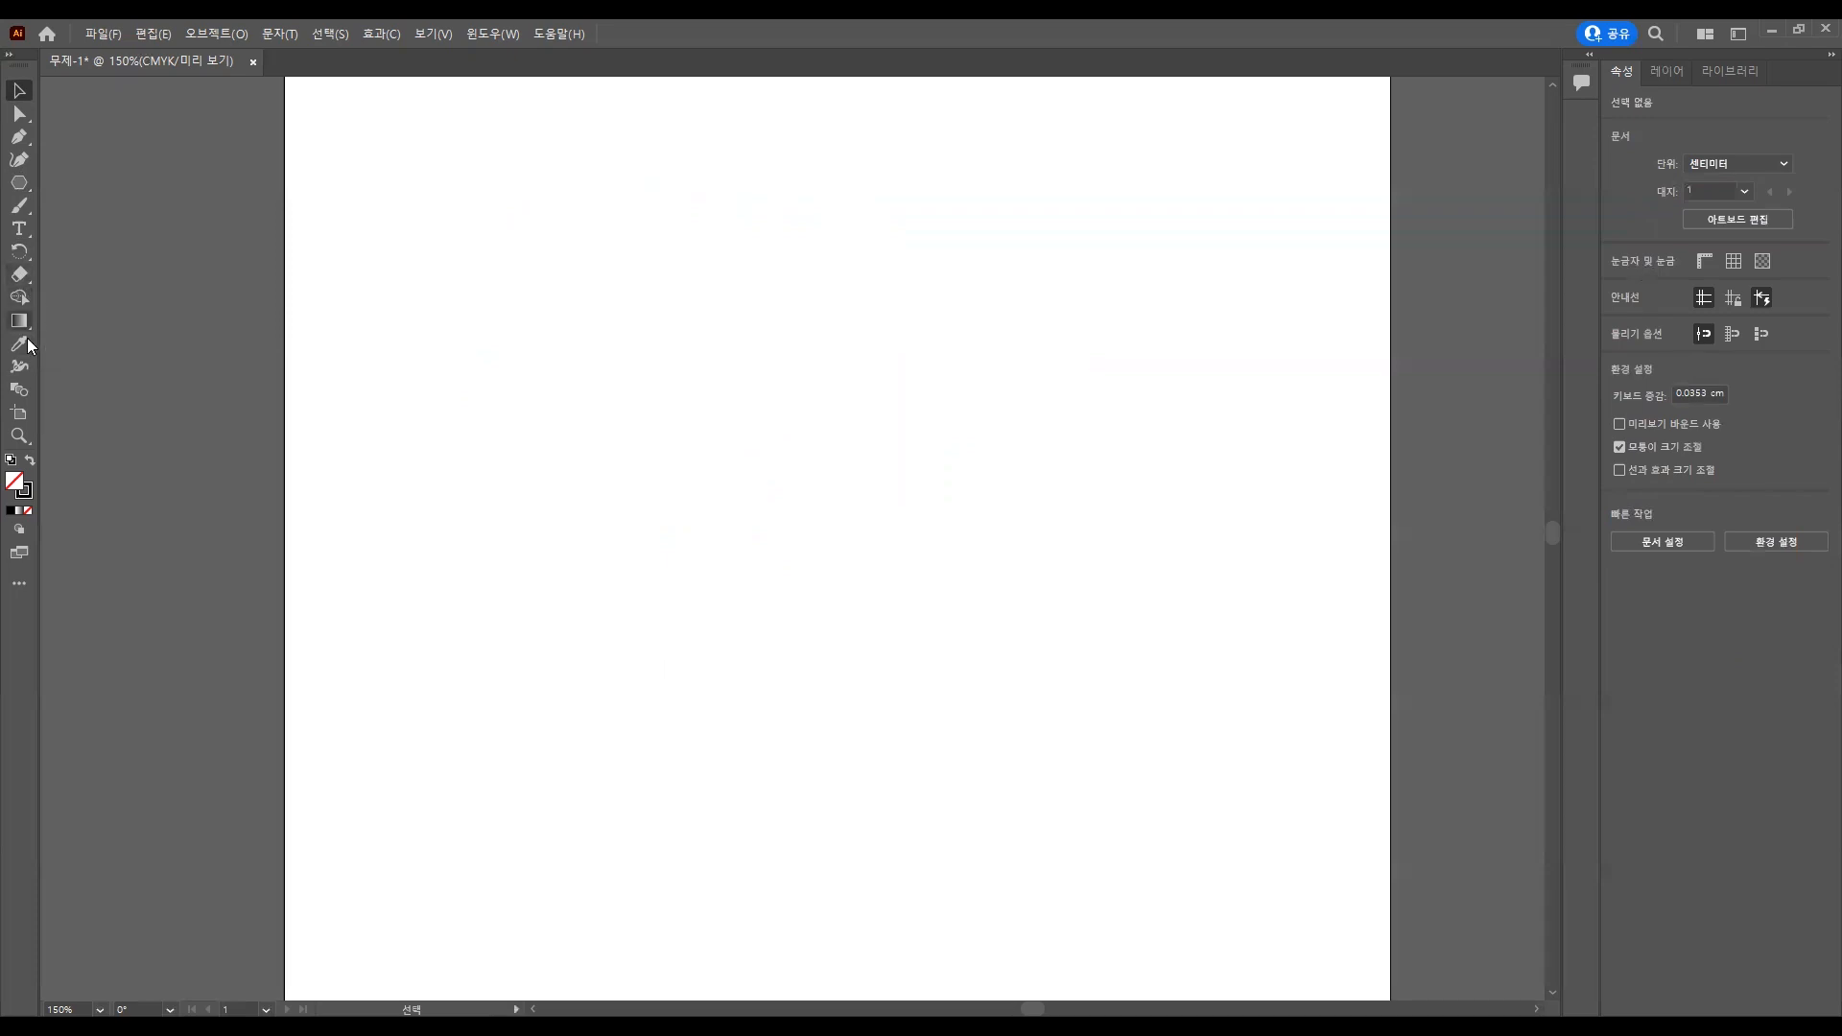
# Draw a rectangle about 3.8 cm wide and 2.5 cm high near the artboard's upper left with the Rectangle tool.
pyautogui.click(20, 182)
pyautogui.click(71, 181)
pyautogui.moveTo(536, 253); pyautogui.dragTo(630, 320)
# Fill the rectangle with the light pink colour DD9B9B.
pyautogui.doubleClick(15, 483)
pyautogui.click(746, 431)
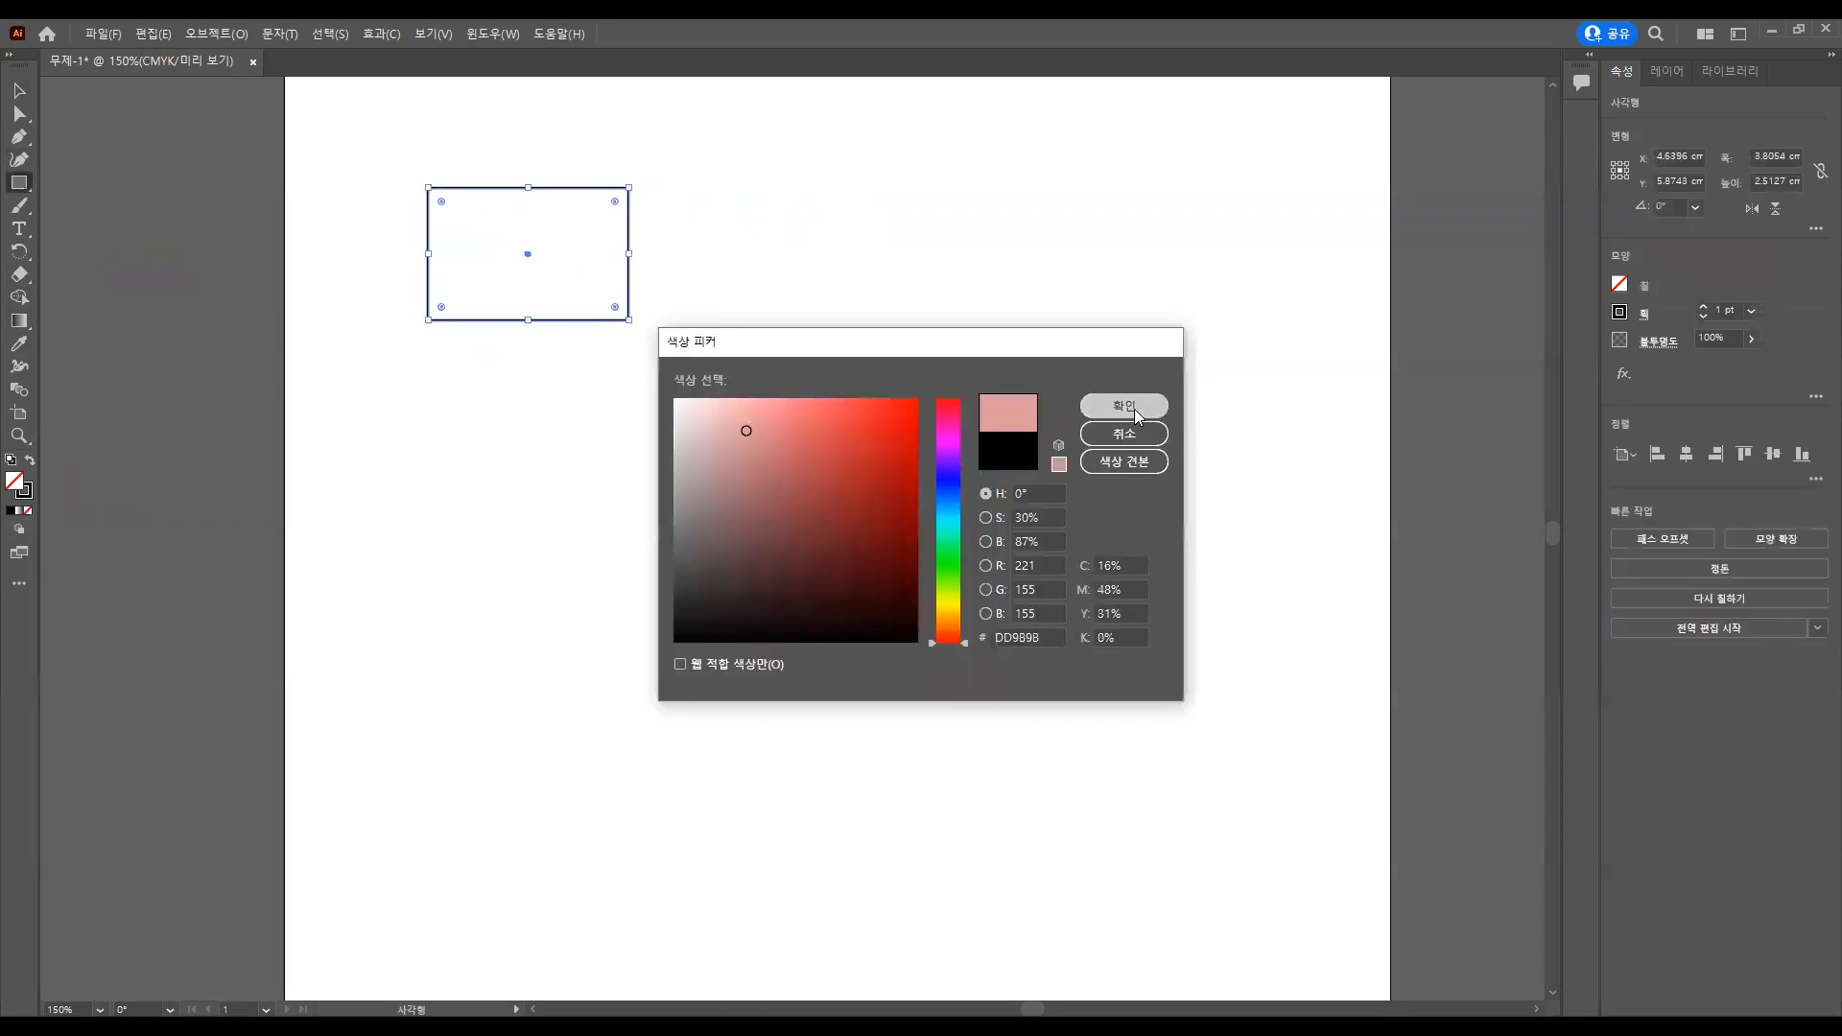
pyautogui.click(1124, 406)
pyautogui.click(19, 90)
pyautogui.click(652, 384)
pyautogui.click(579, 300)
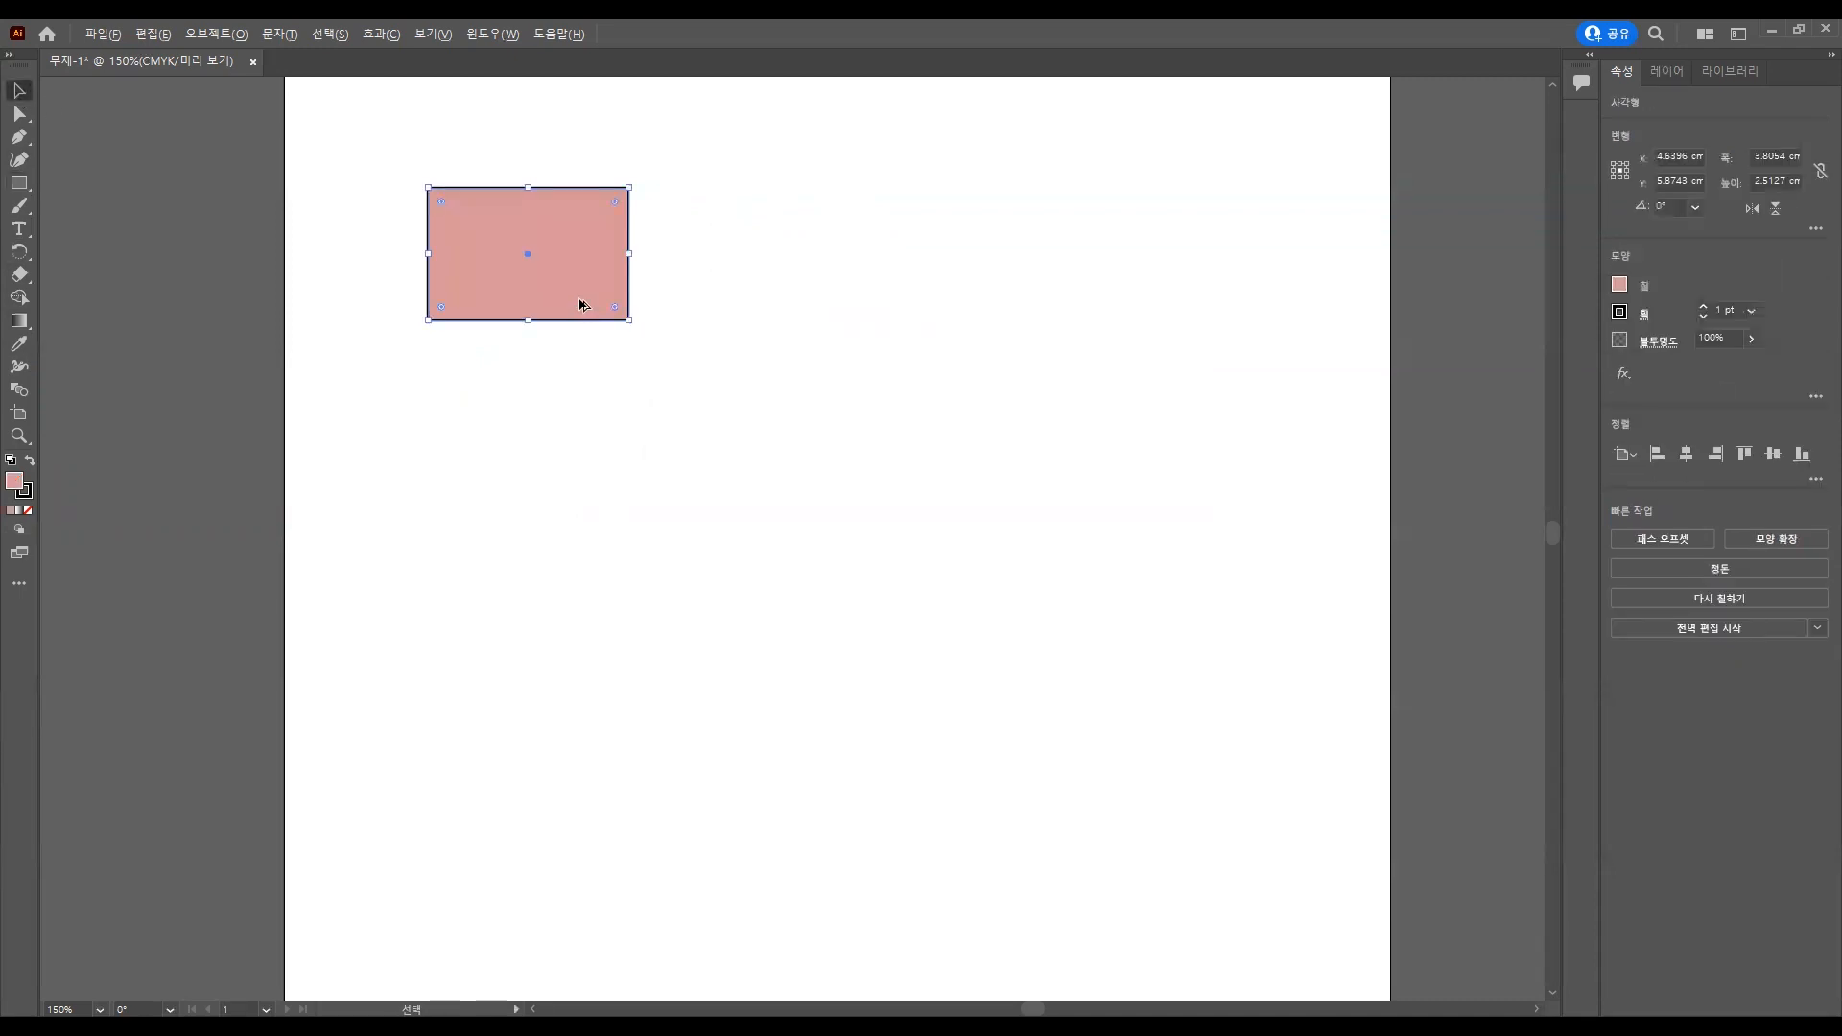
# Duplicate the pink rectangle to its right and leave isolation mode.
pyautogui.click(635, 290)
pyautogui.click(577, 279)
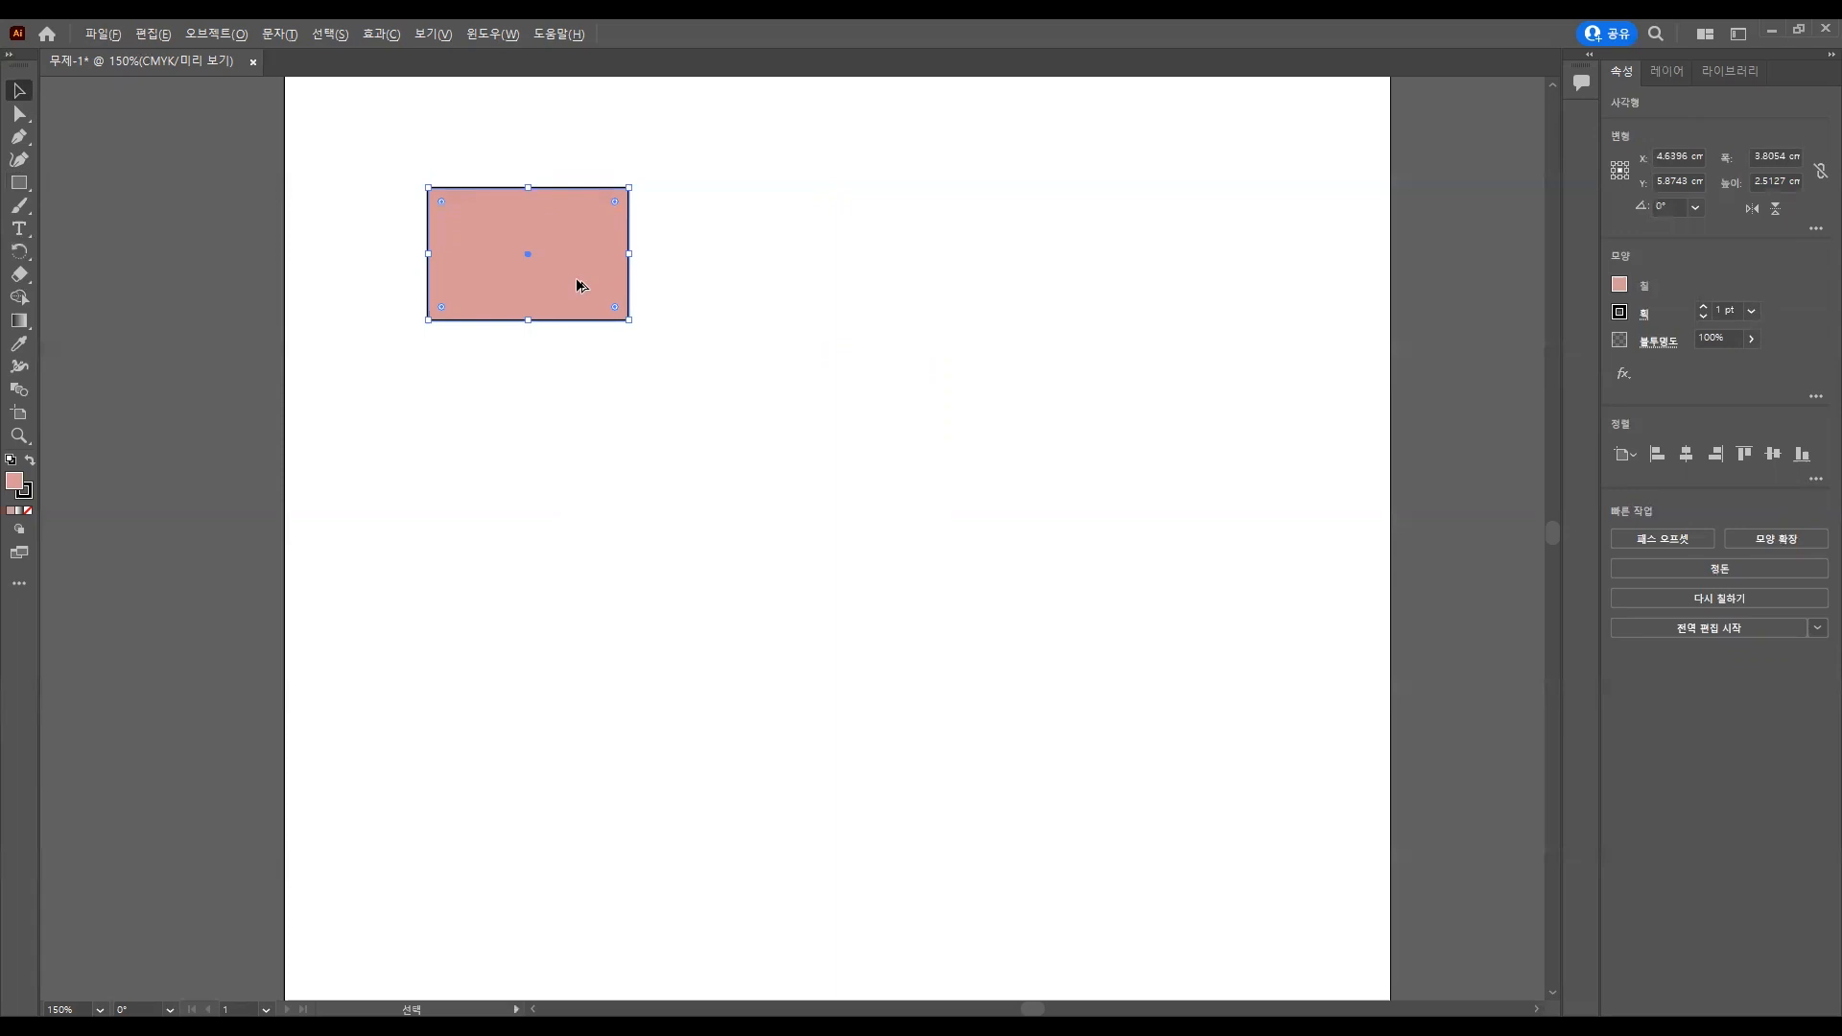
pyautogui.moveTo(577, 283); pyautogui.dragTo(799, 291)
pyautogui.doubleClick(798, 289)
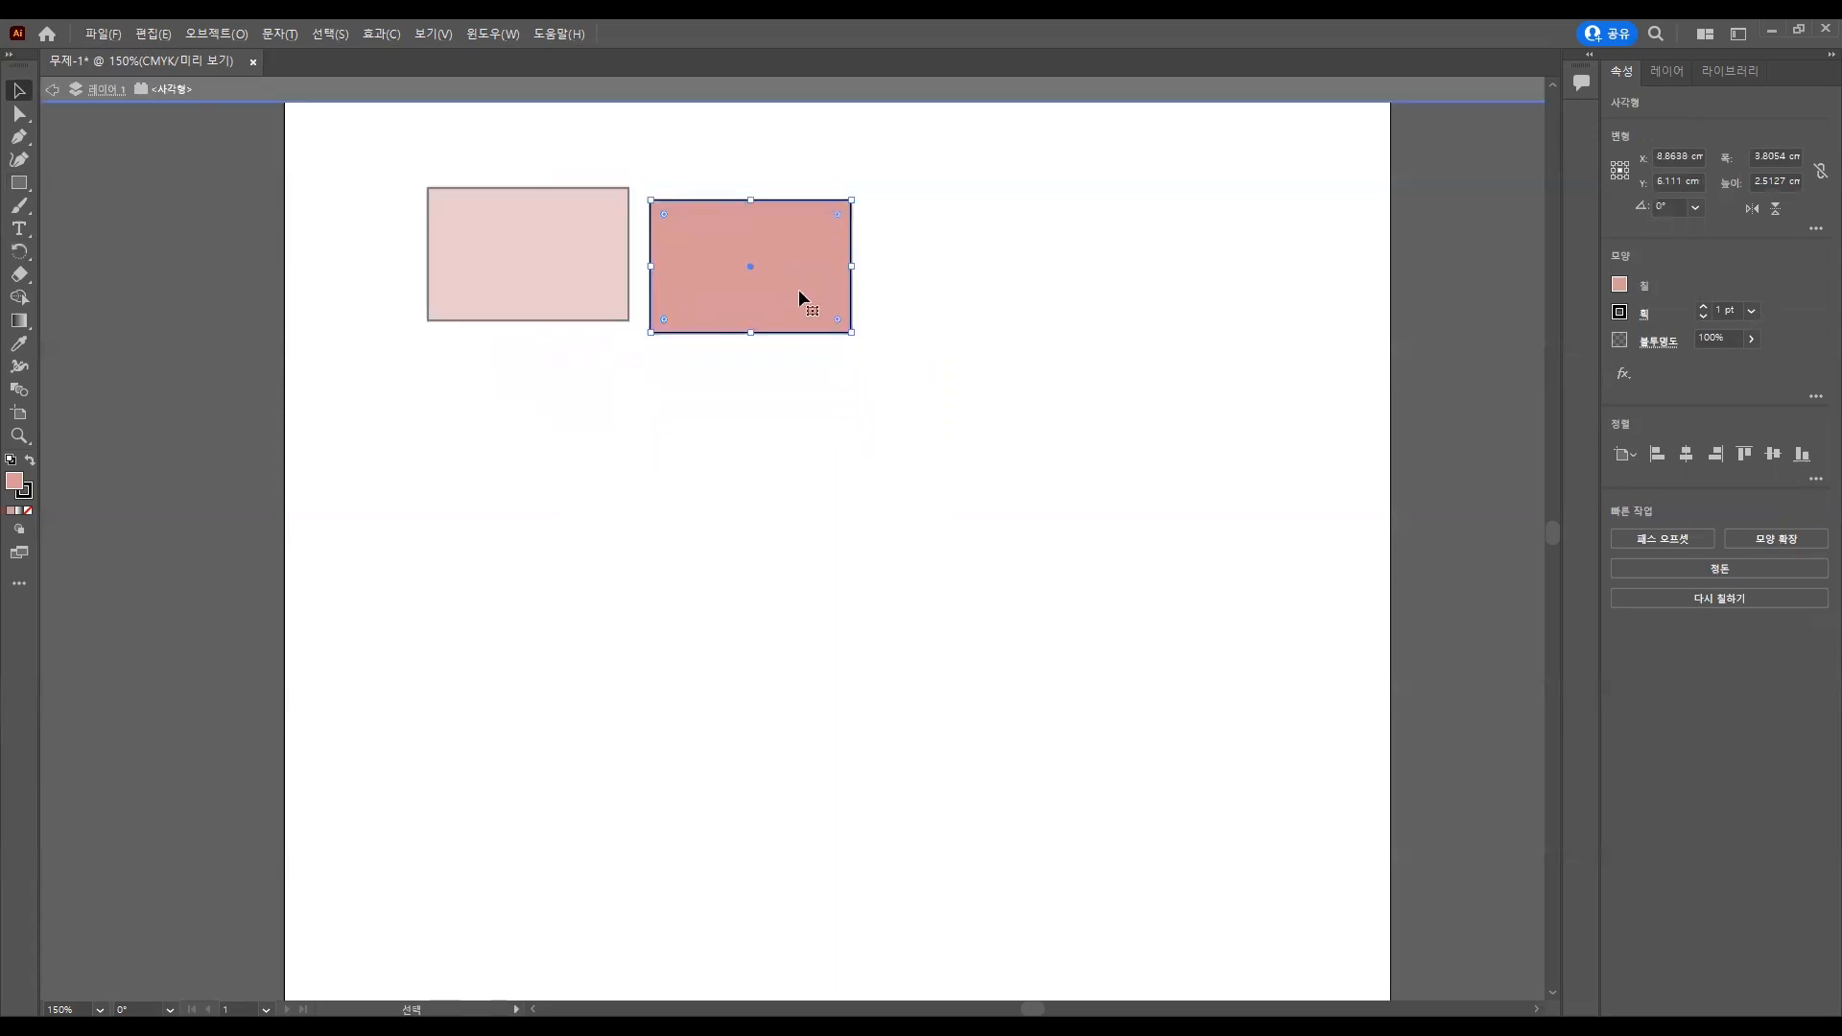
pyautogui.click(756, 485)
pyautogui.click(756, 308)
pyautogui.doubleClick(514, 479)
# Fill the duplicated rectangle on the right with the blue colour 767EE2.
pyautogui.click(698, 297)
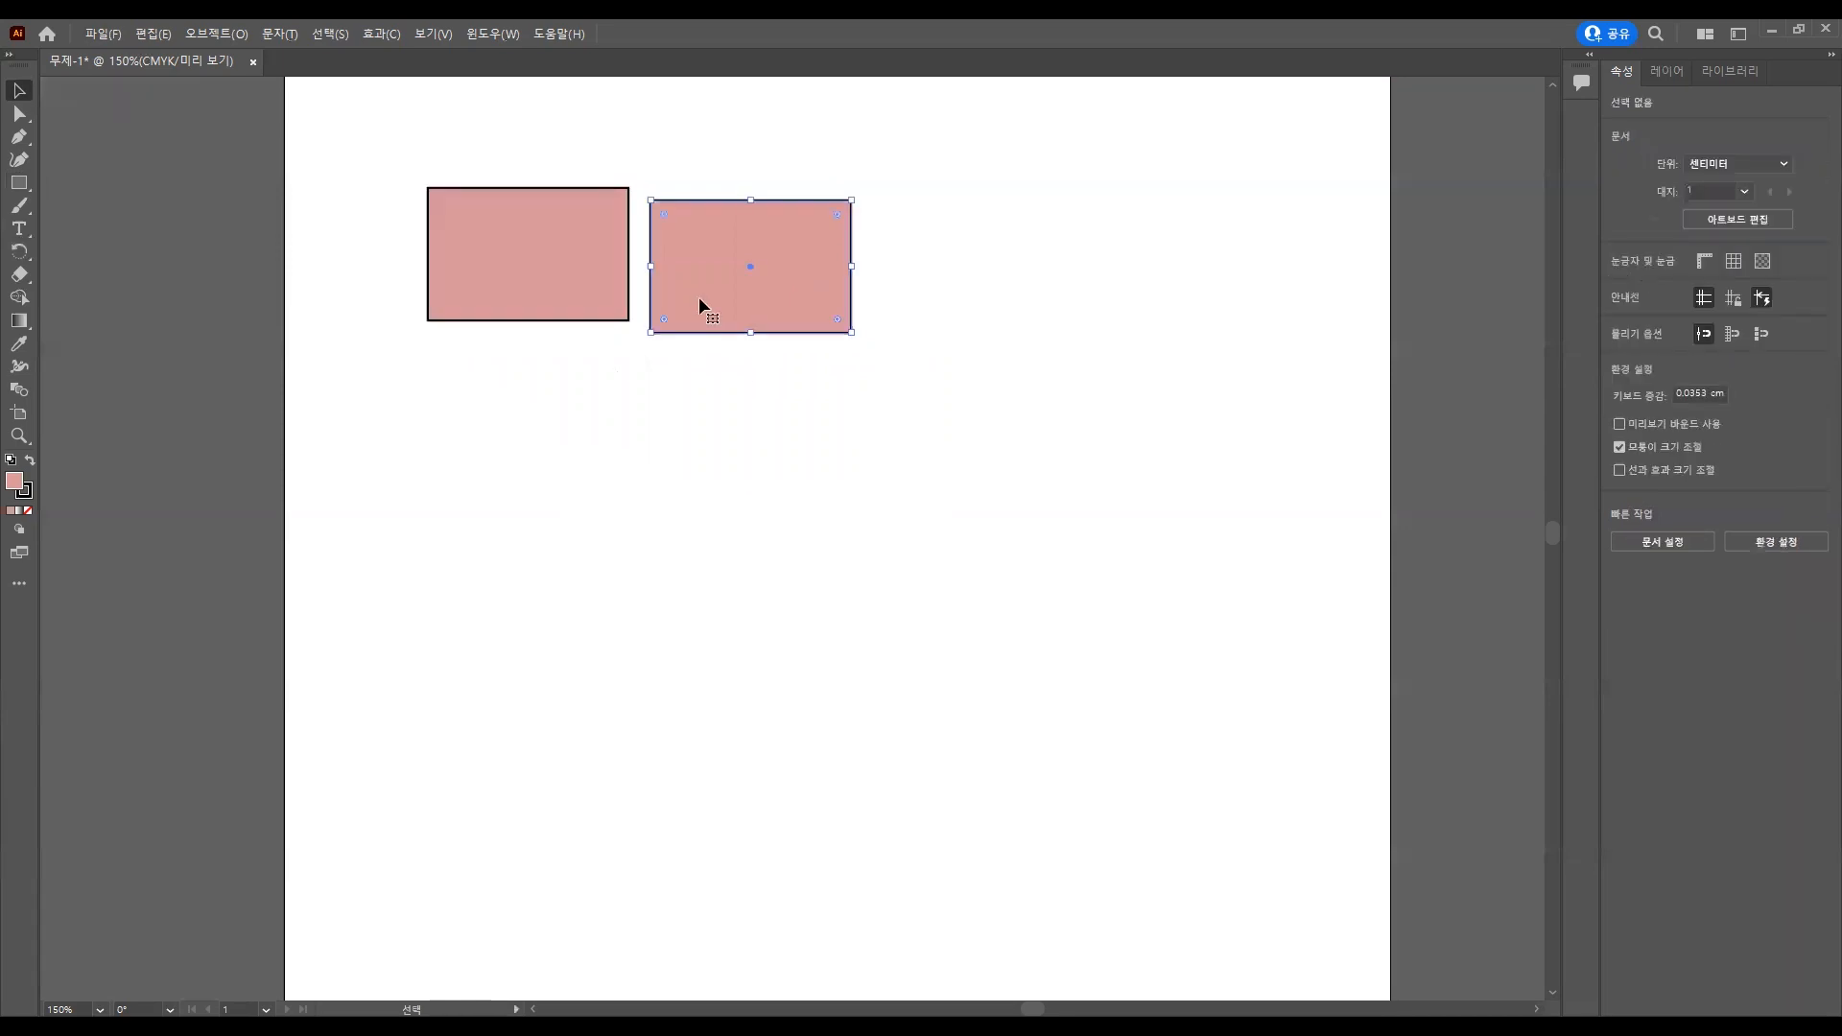
pyautogui.doubleClick(14, 482)
pyautogui.click(948, 483)
pyautogui.click(792, 423)
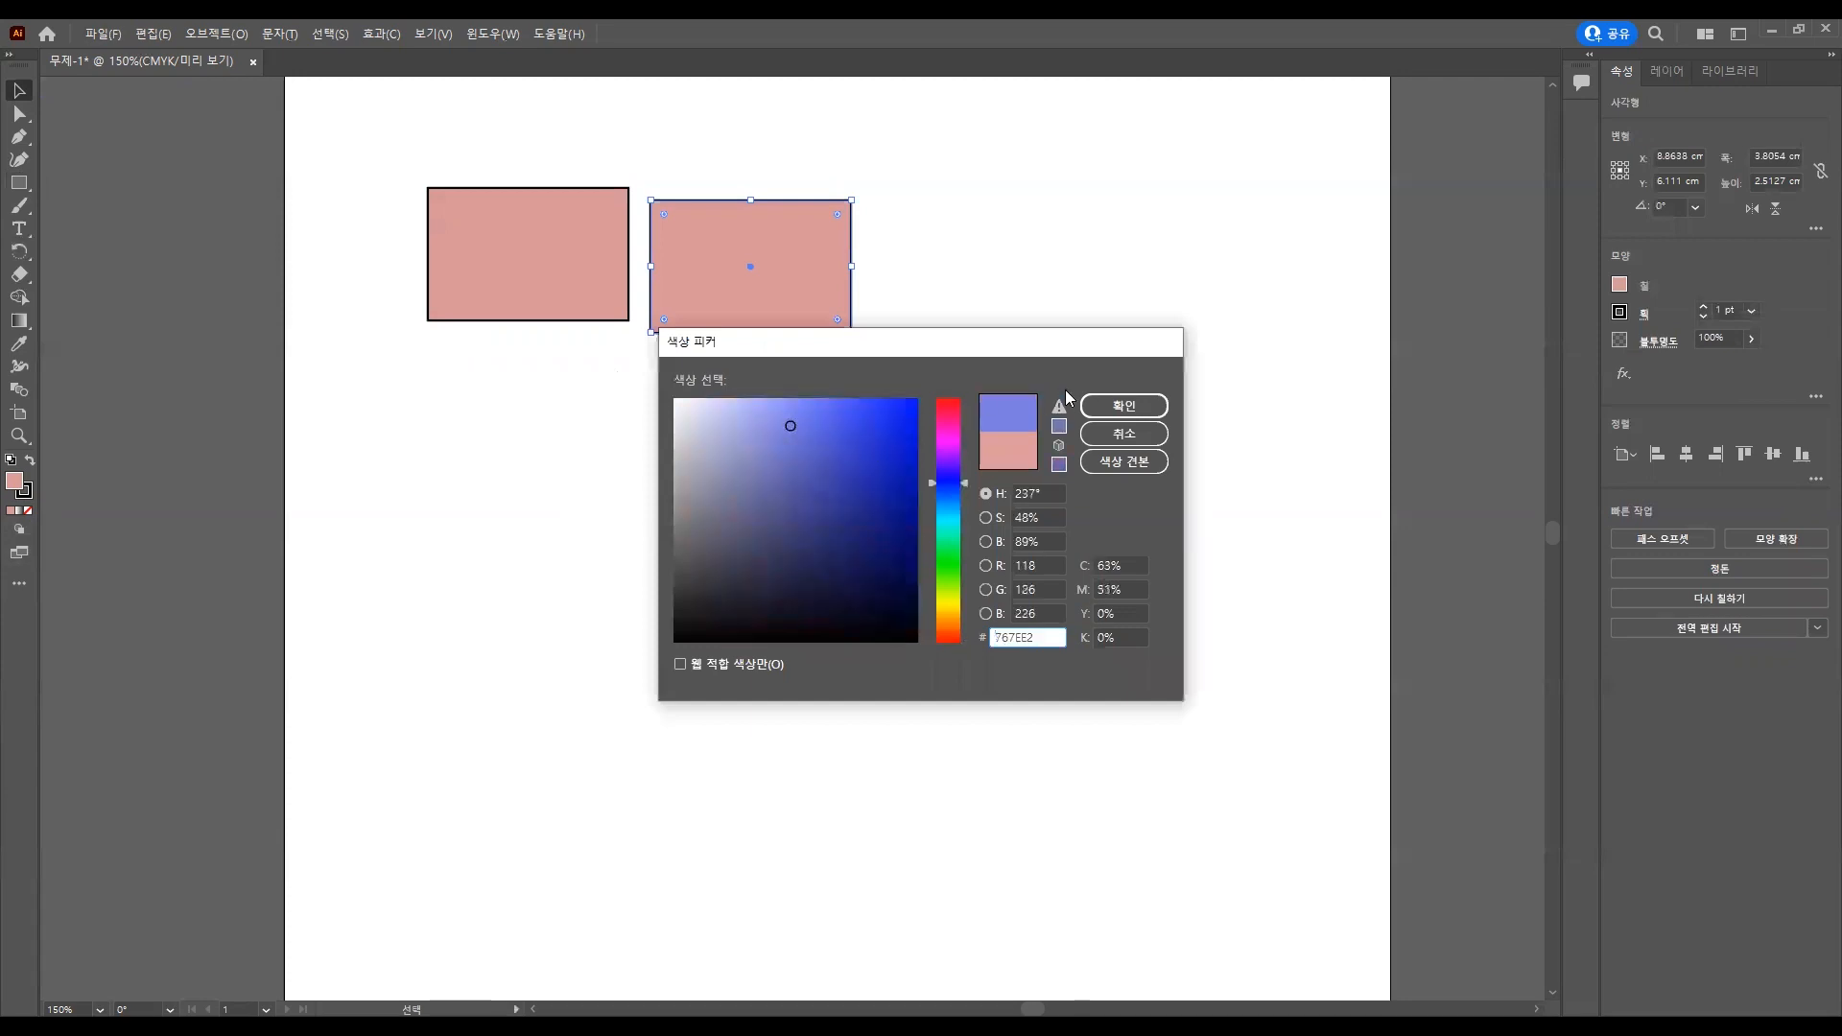
pyautogui.click(1123, 405)
# Duplicate the blue rectangle to a spot below and between the other two, and fill the copy with green 14F49E.
pyautogui.moveTo(804, 320); pyautogui.dragTo(691, 505)
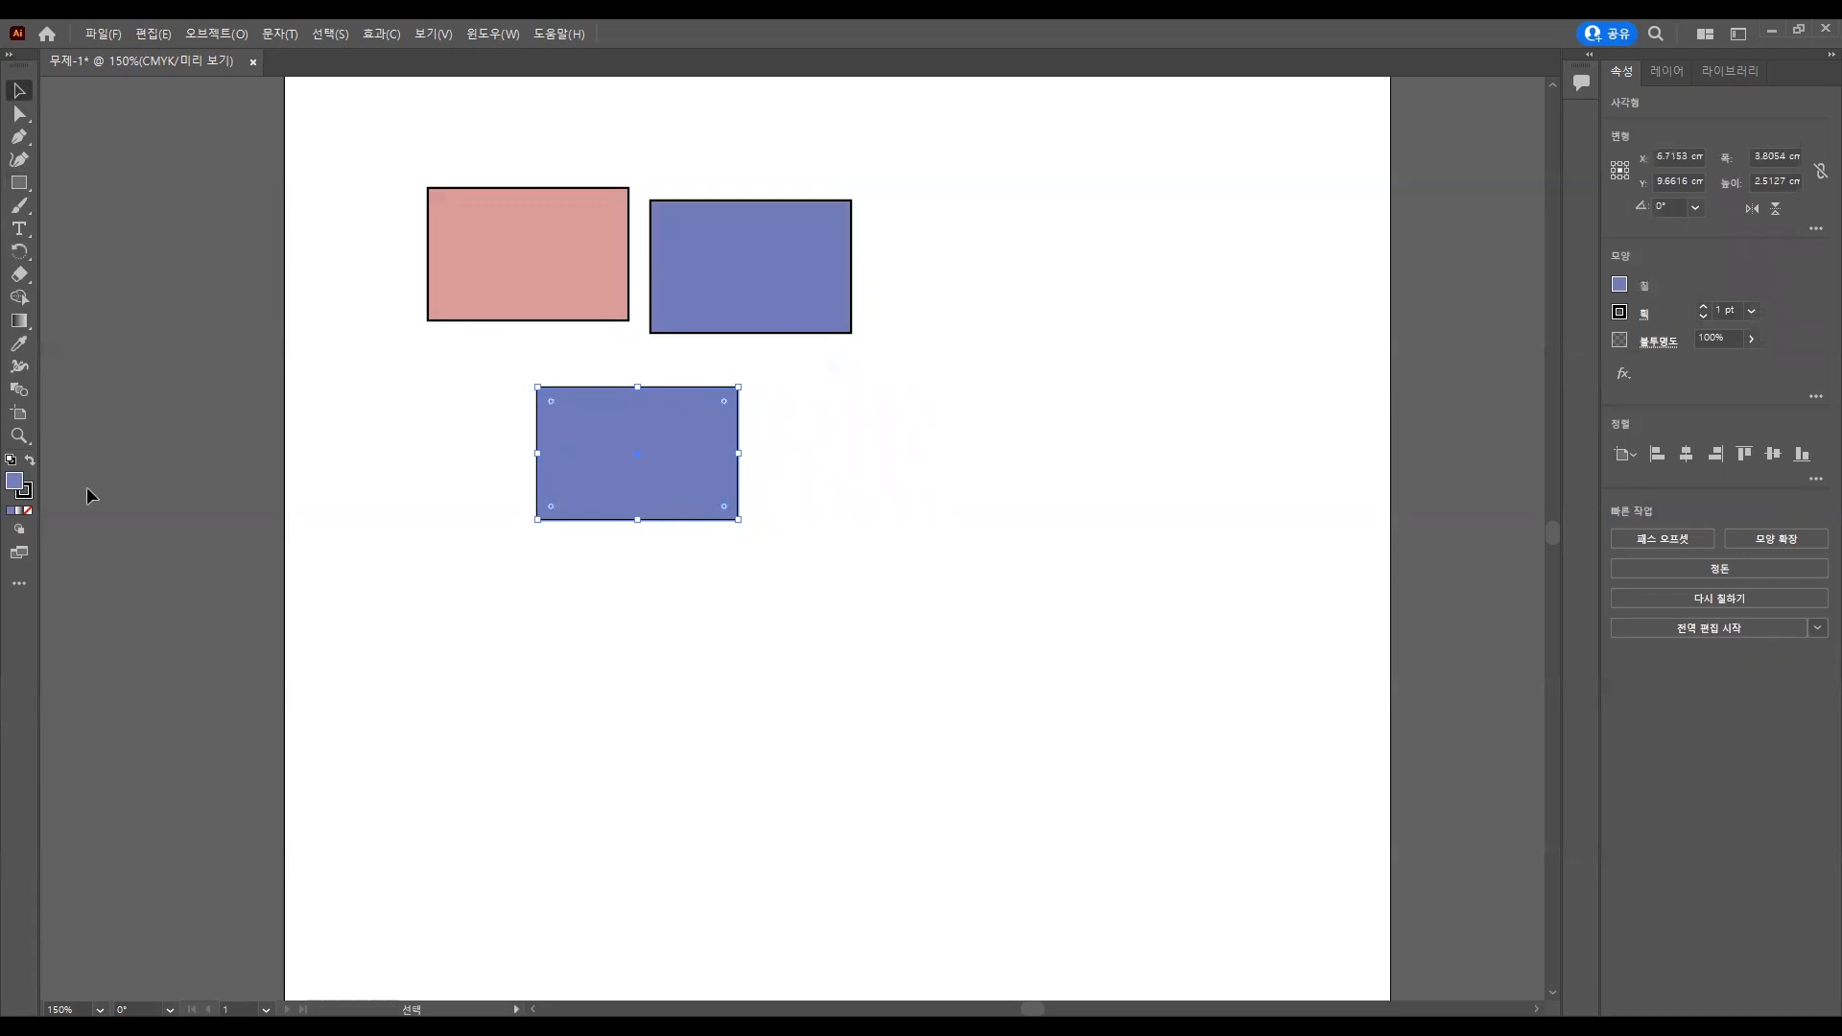
pyautogui.doubleClick(14, 482)
pyautogui.moveTo(937, 485); pyautogui.dragTo(946, 535)
pyautogui.click(841, 435)
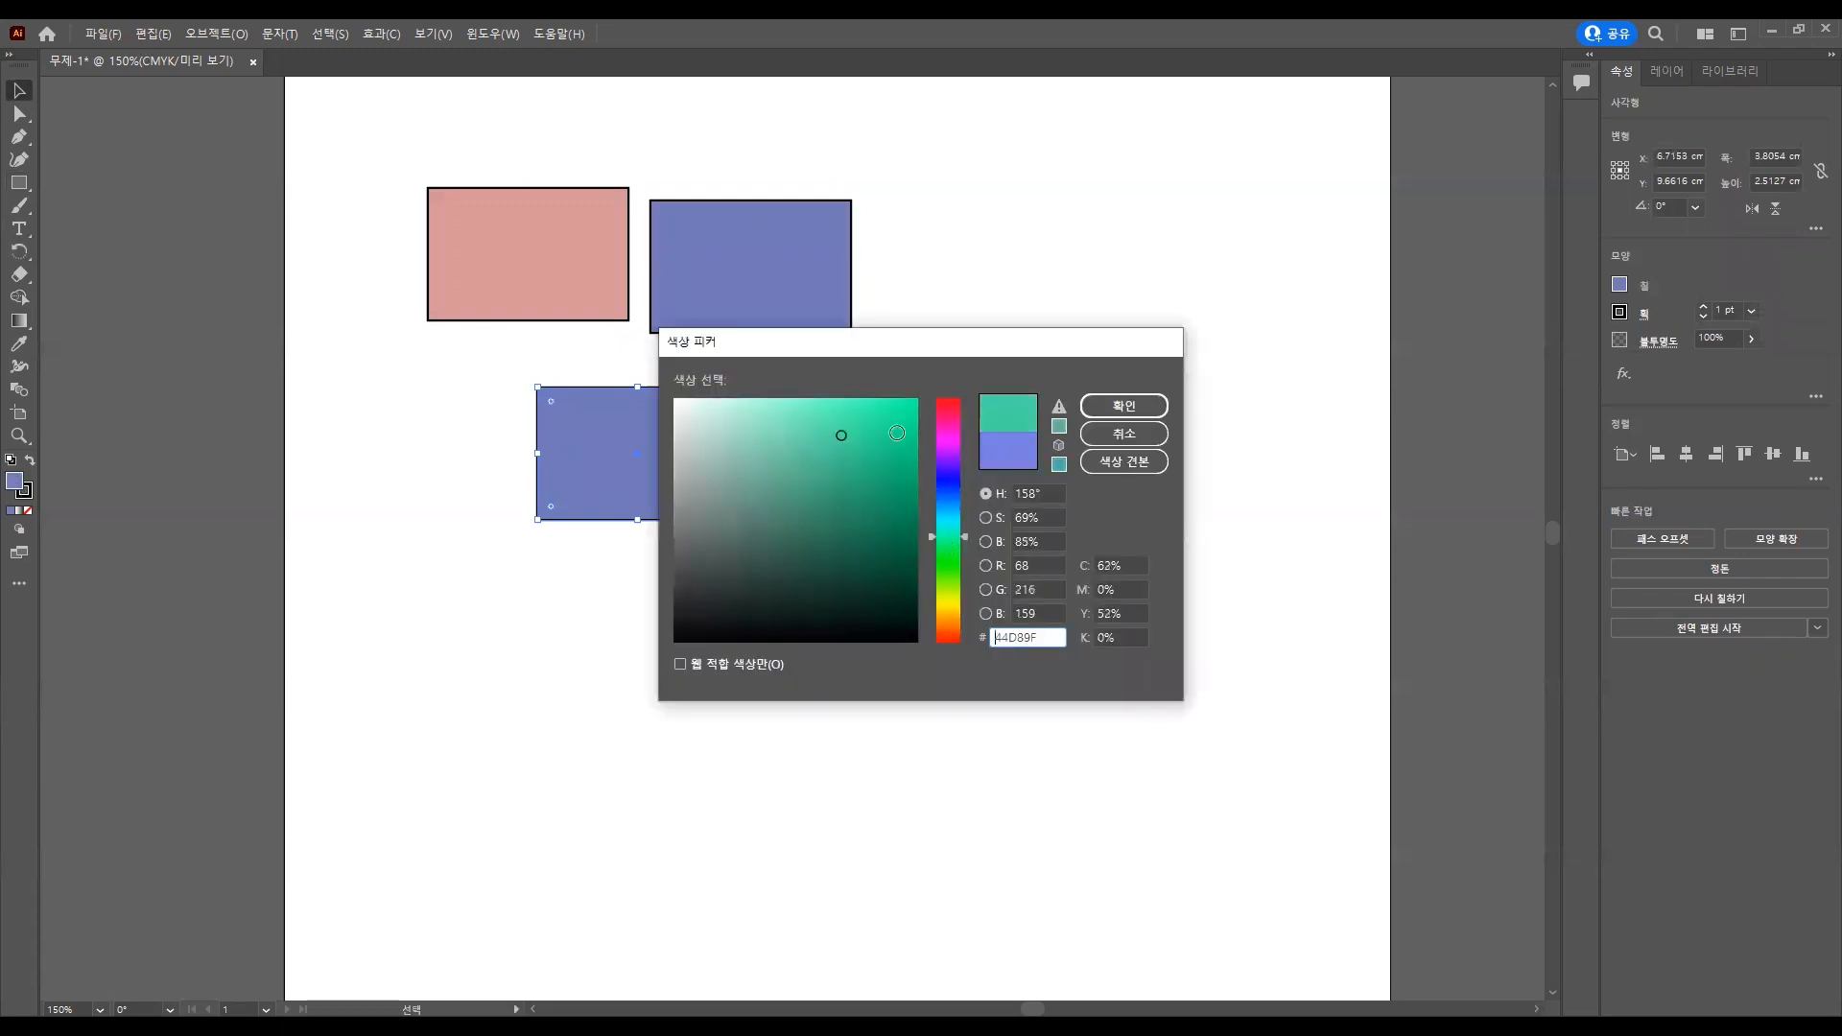
pyautogui.click(898, 409)
pyautogui.click(1124, 412)
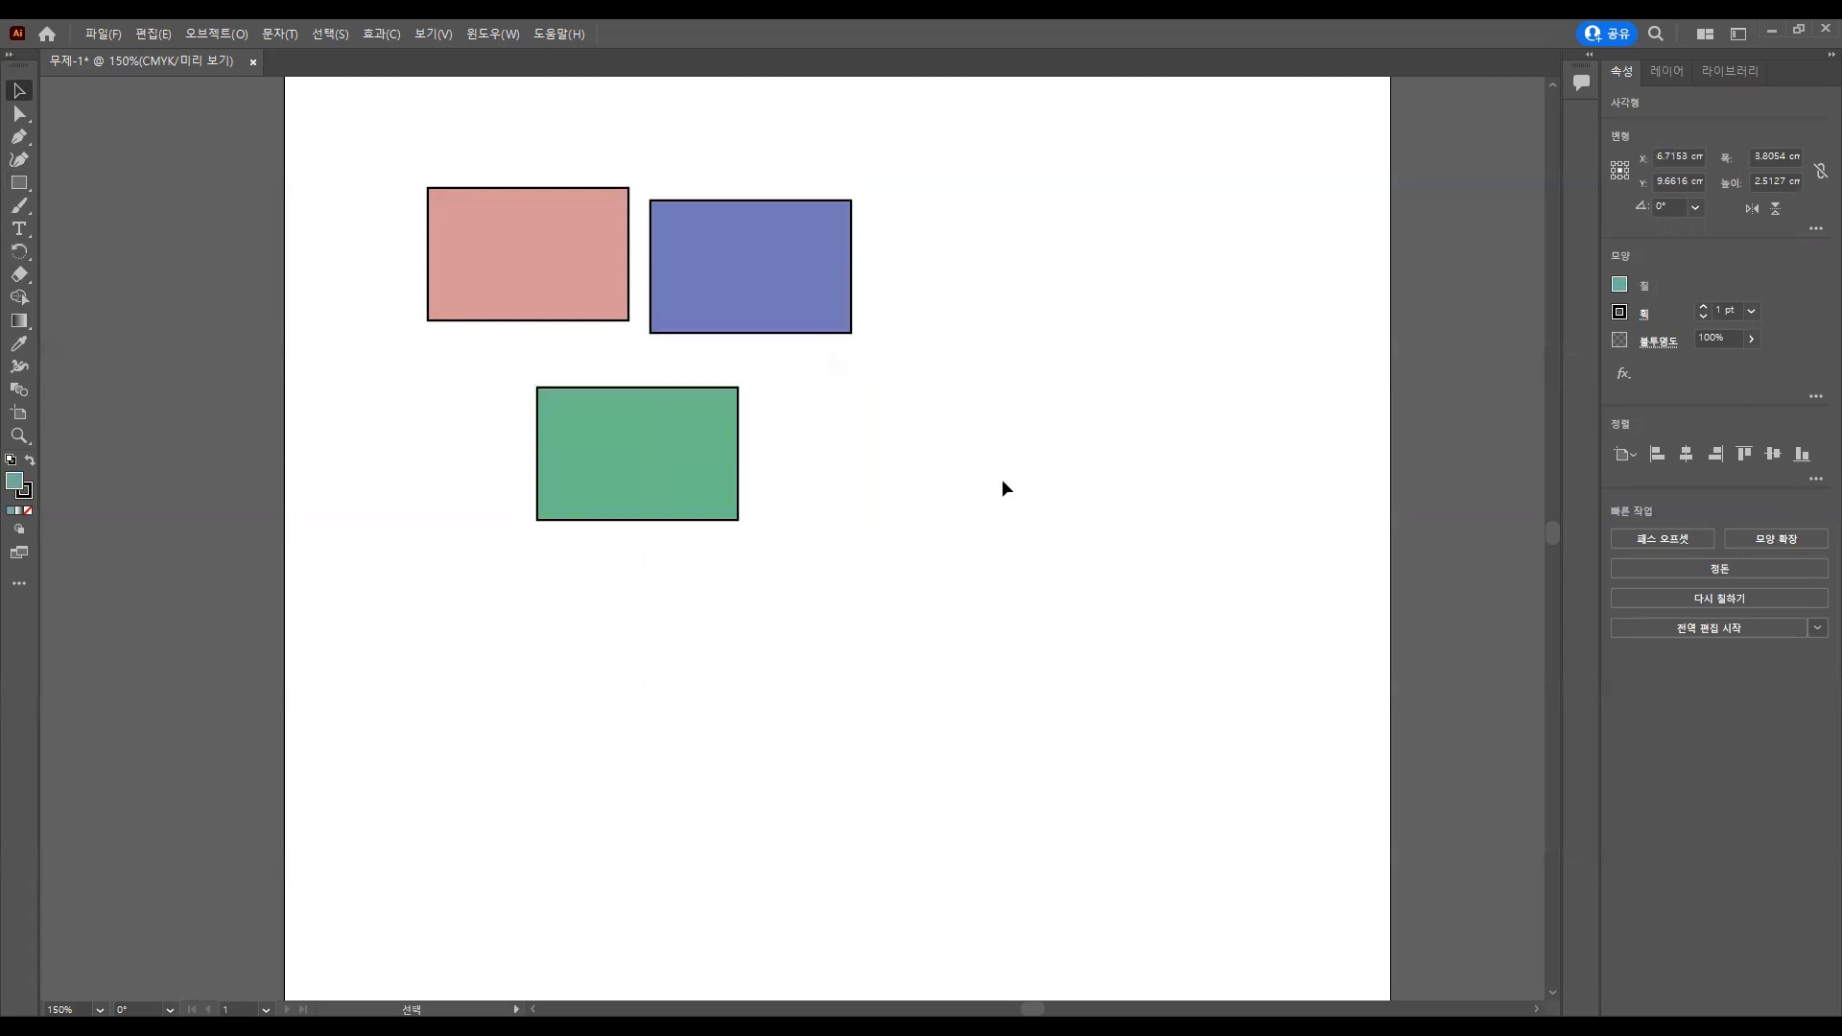
pyautogui.click(871, 493)
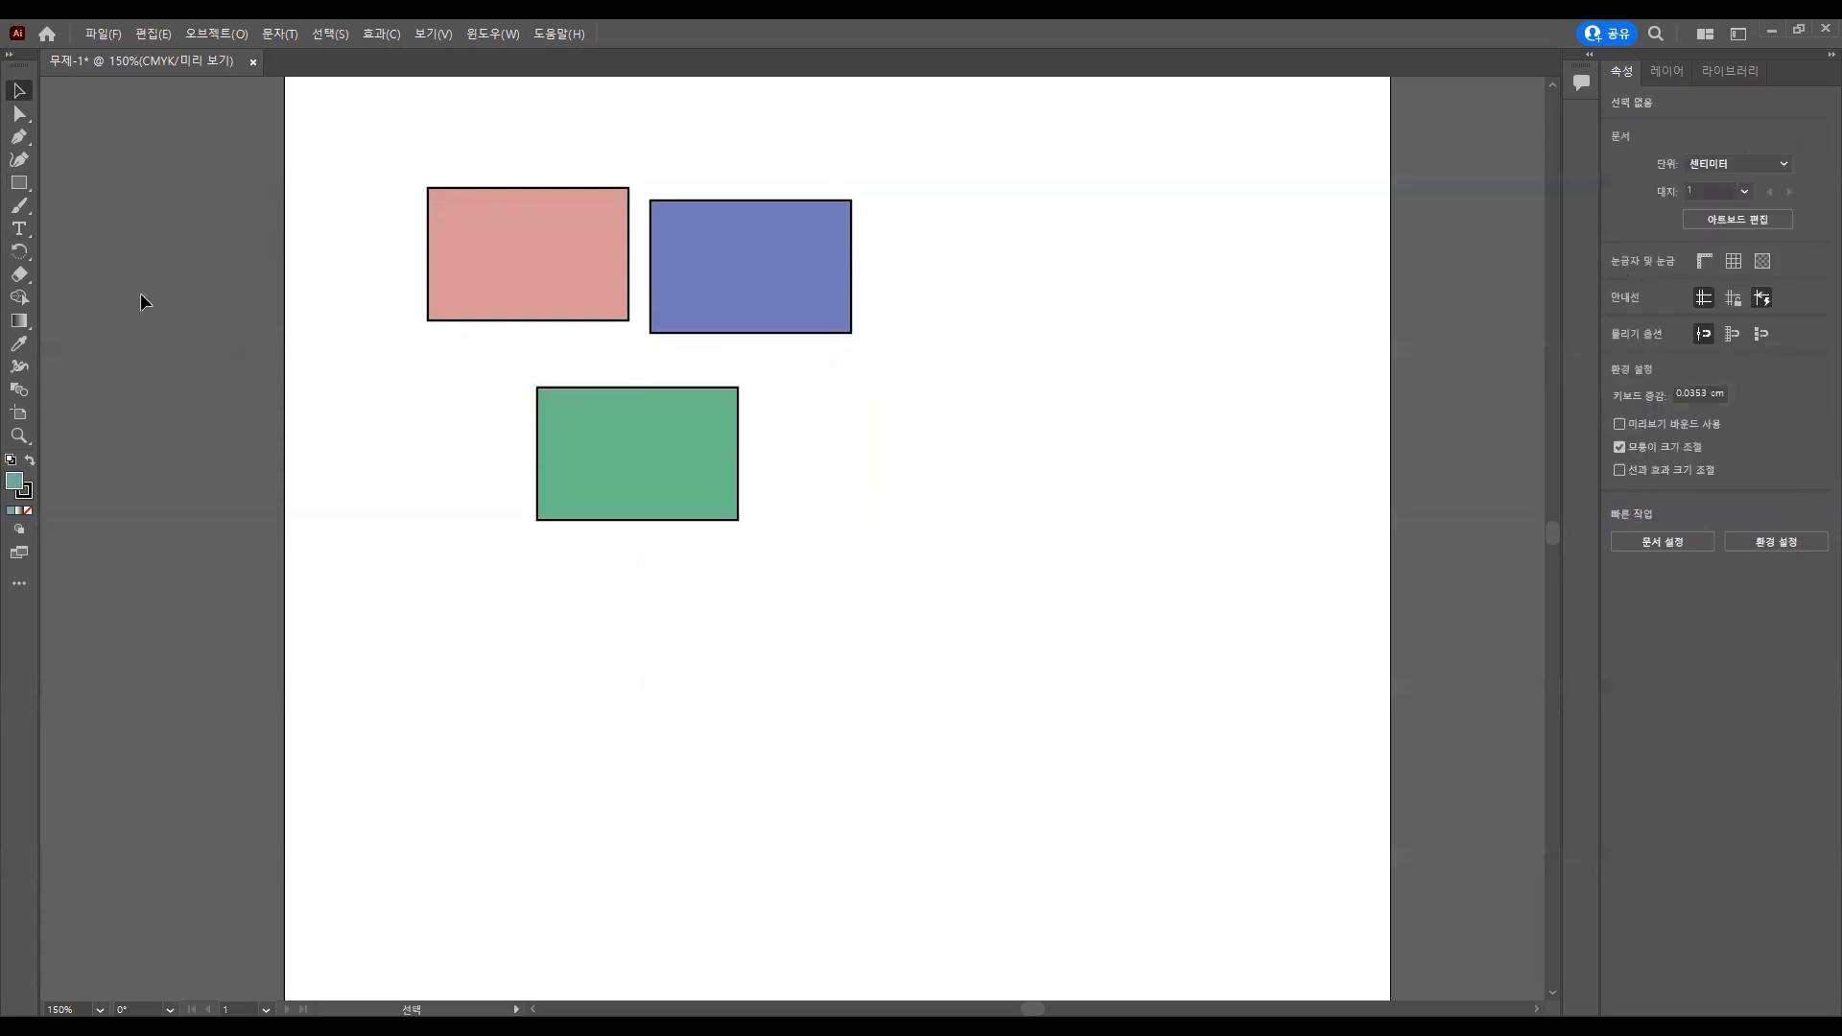
# Draw a larger rectangle about 4.4 cm wide and 3.3 cm high, well to the right of the green one.
pyautogui.click(18, 182)
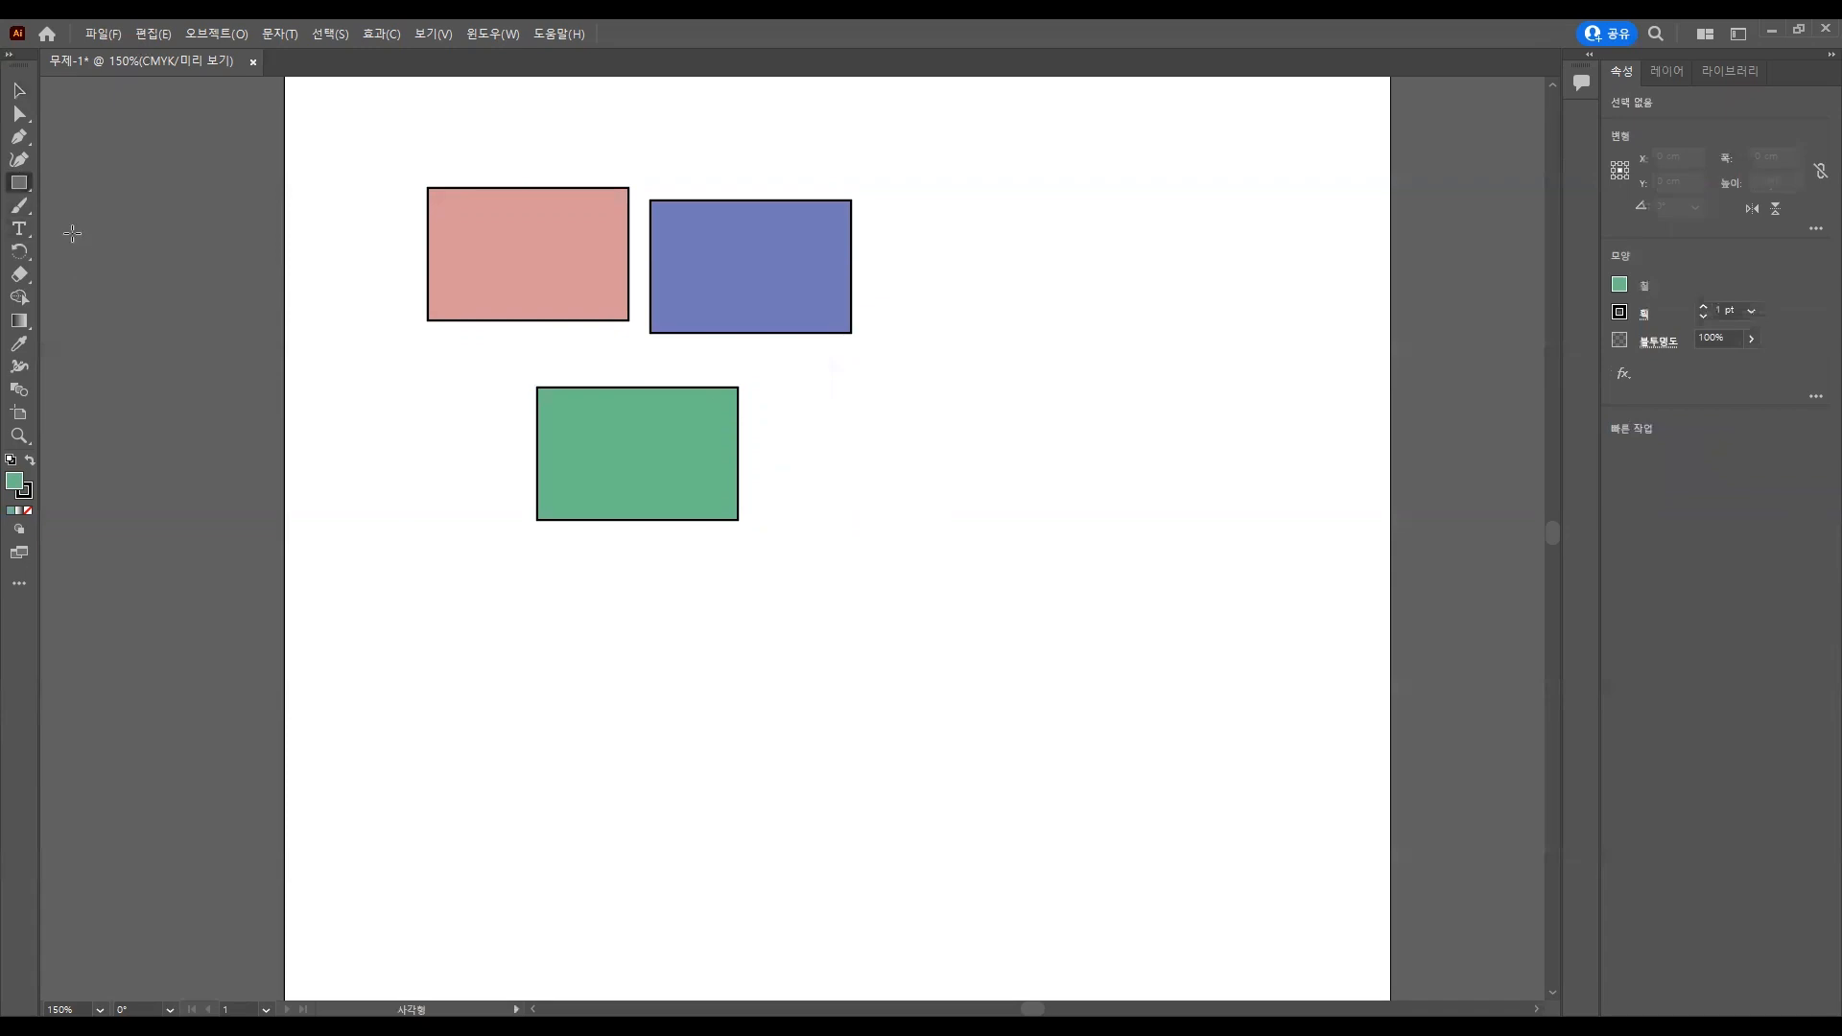
pyautogui.moveTo(936, 423)
pyautogui.mouseDown()
pyautogui.moveTo(1135, 605)
pyautogui.moveTo(1166, 596)
pyautogui.mouseUp()
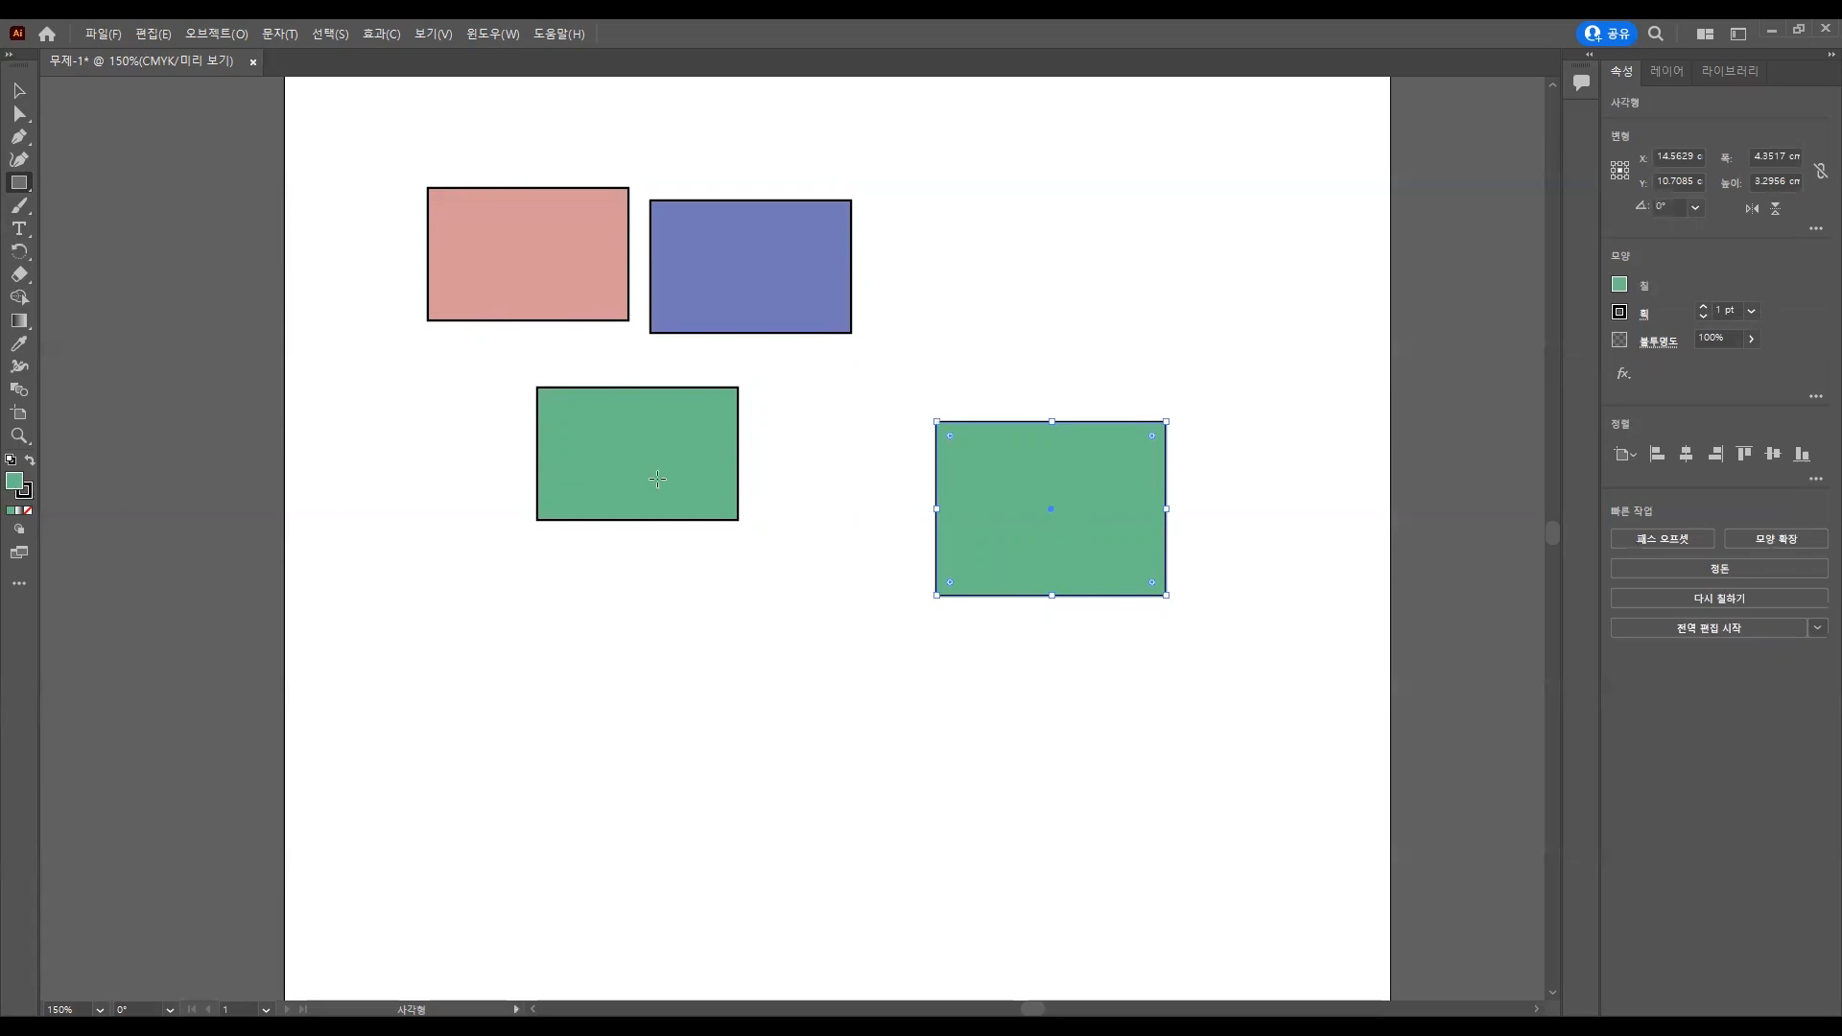
pyautogui.click(20, 90)
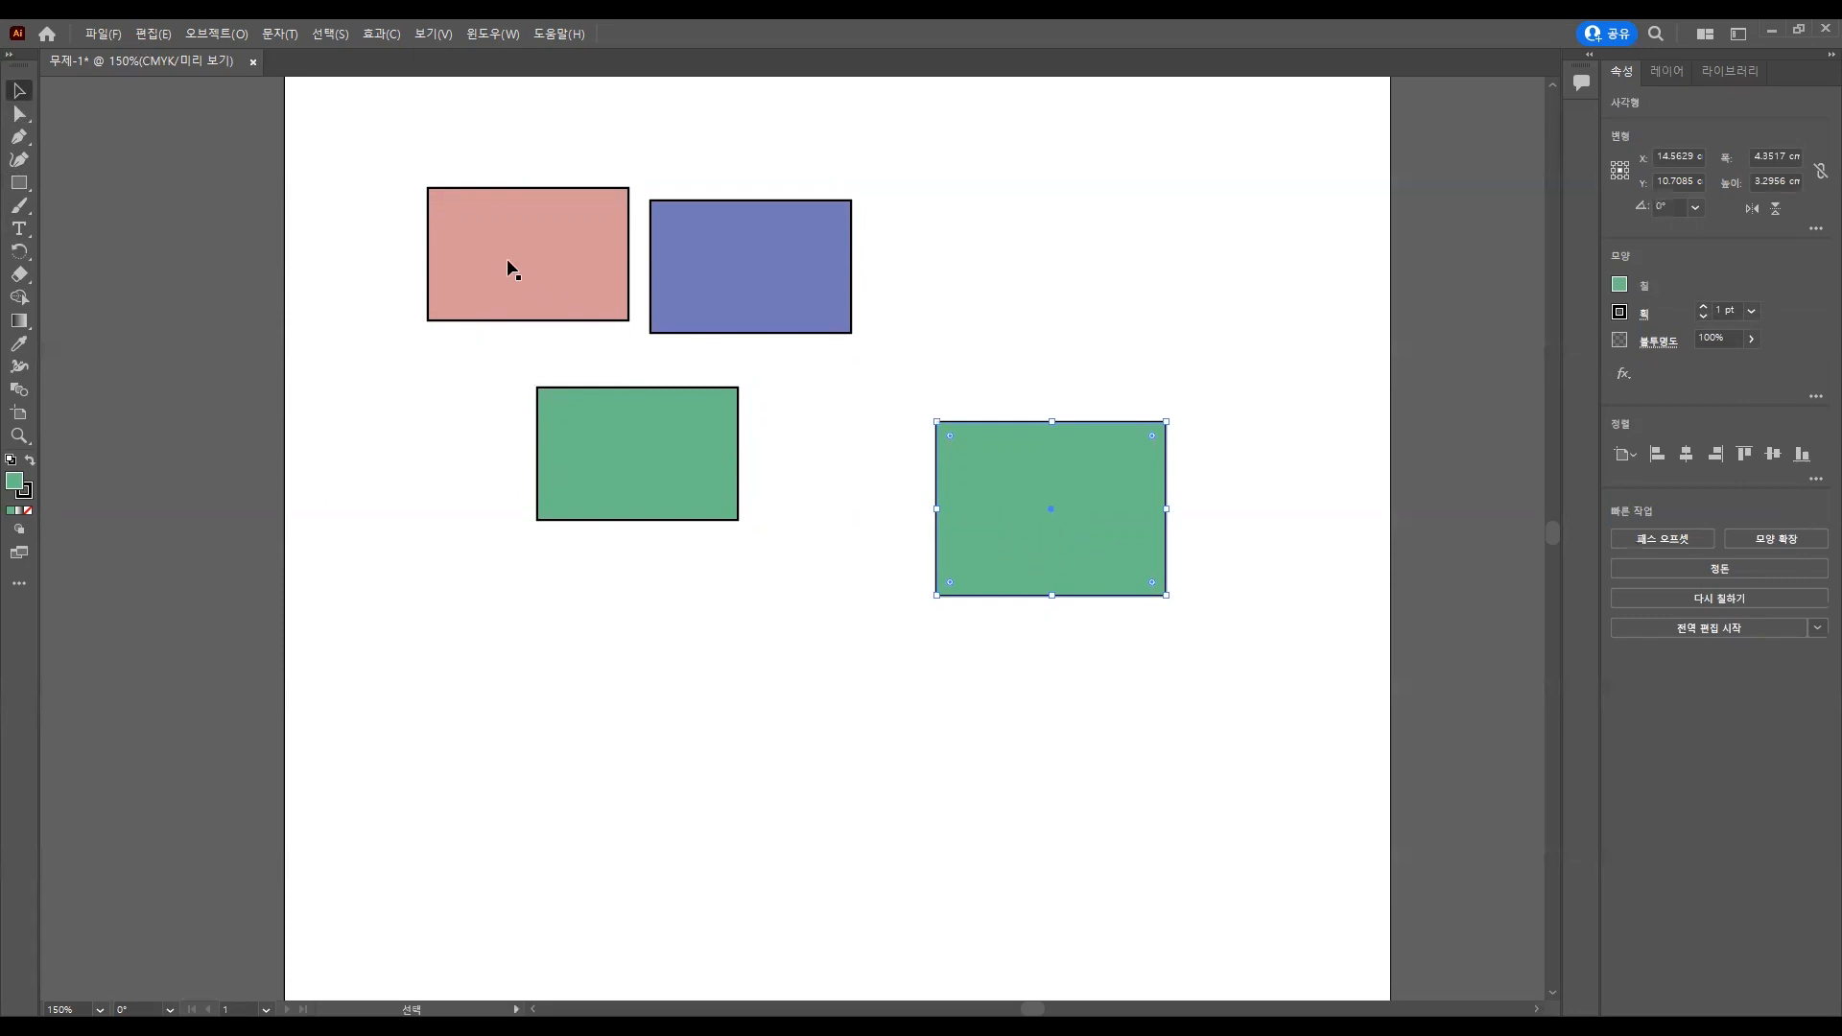
pyautogui.doubleClick(15, 483)
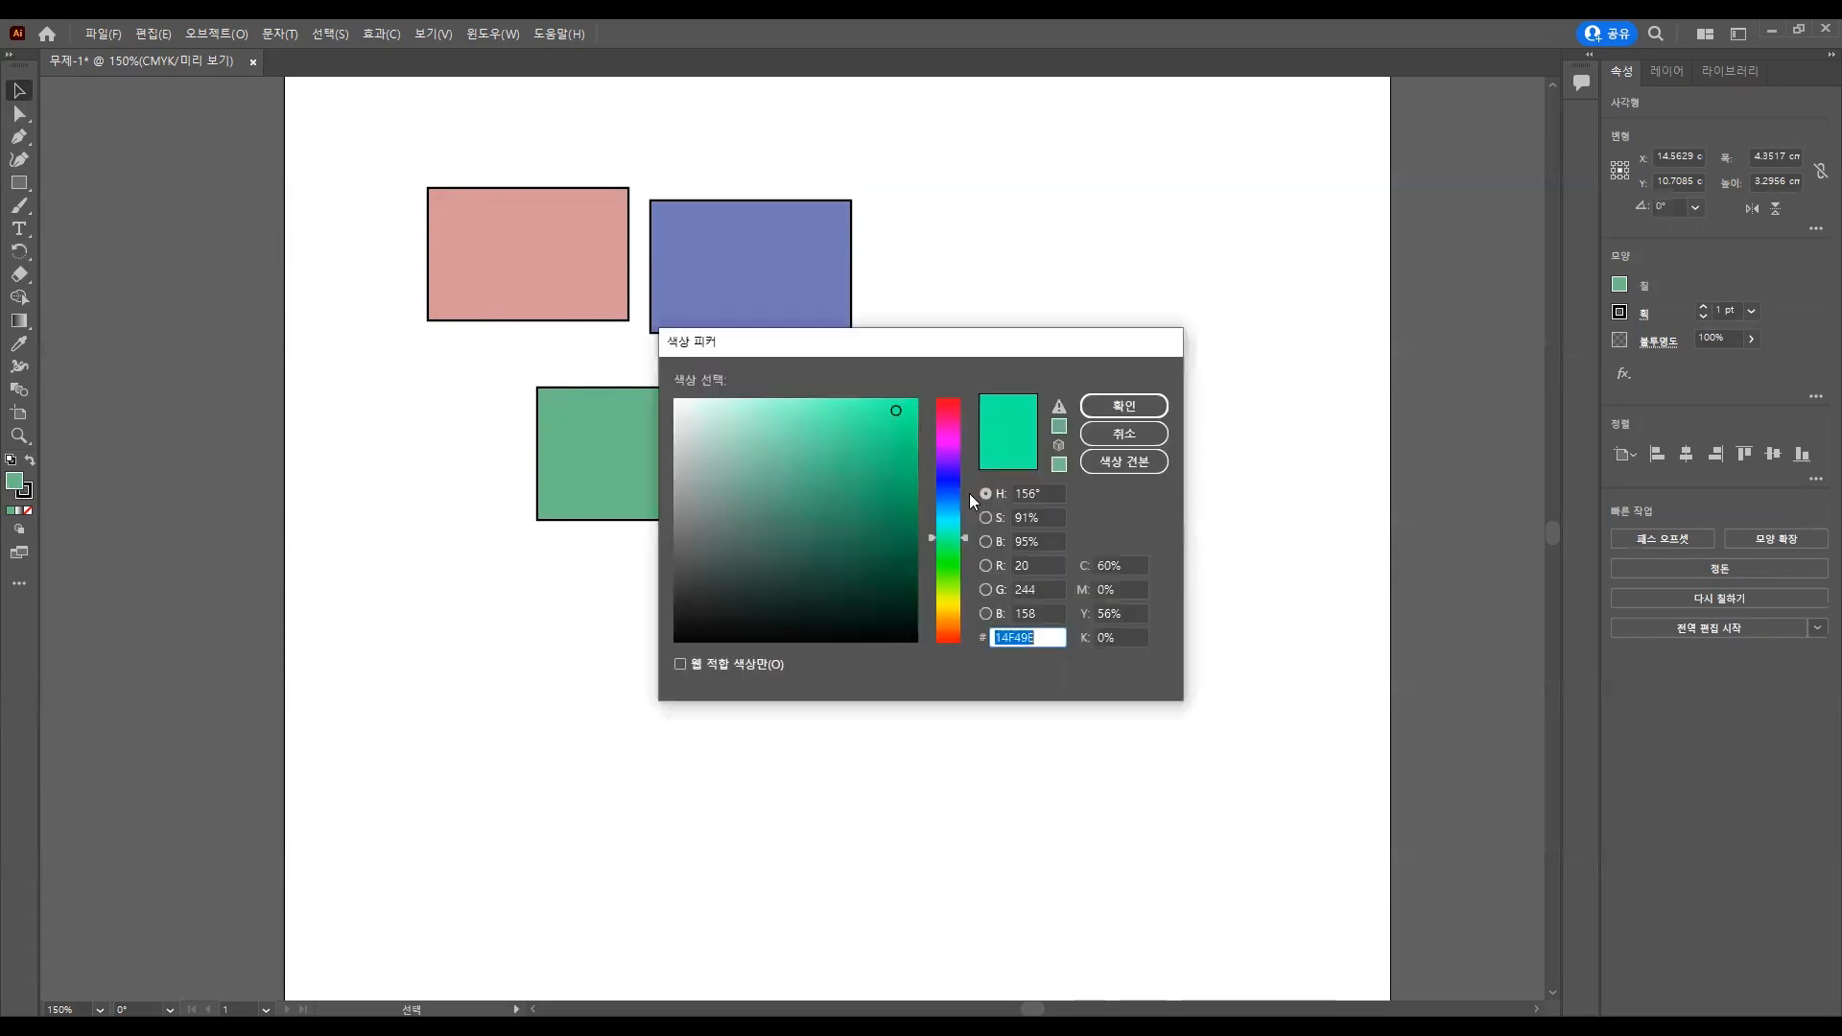
pyautogui.moveTo(942, 544); pyautogui.dragTo(940, 634)
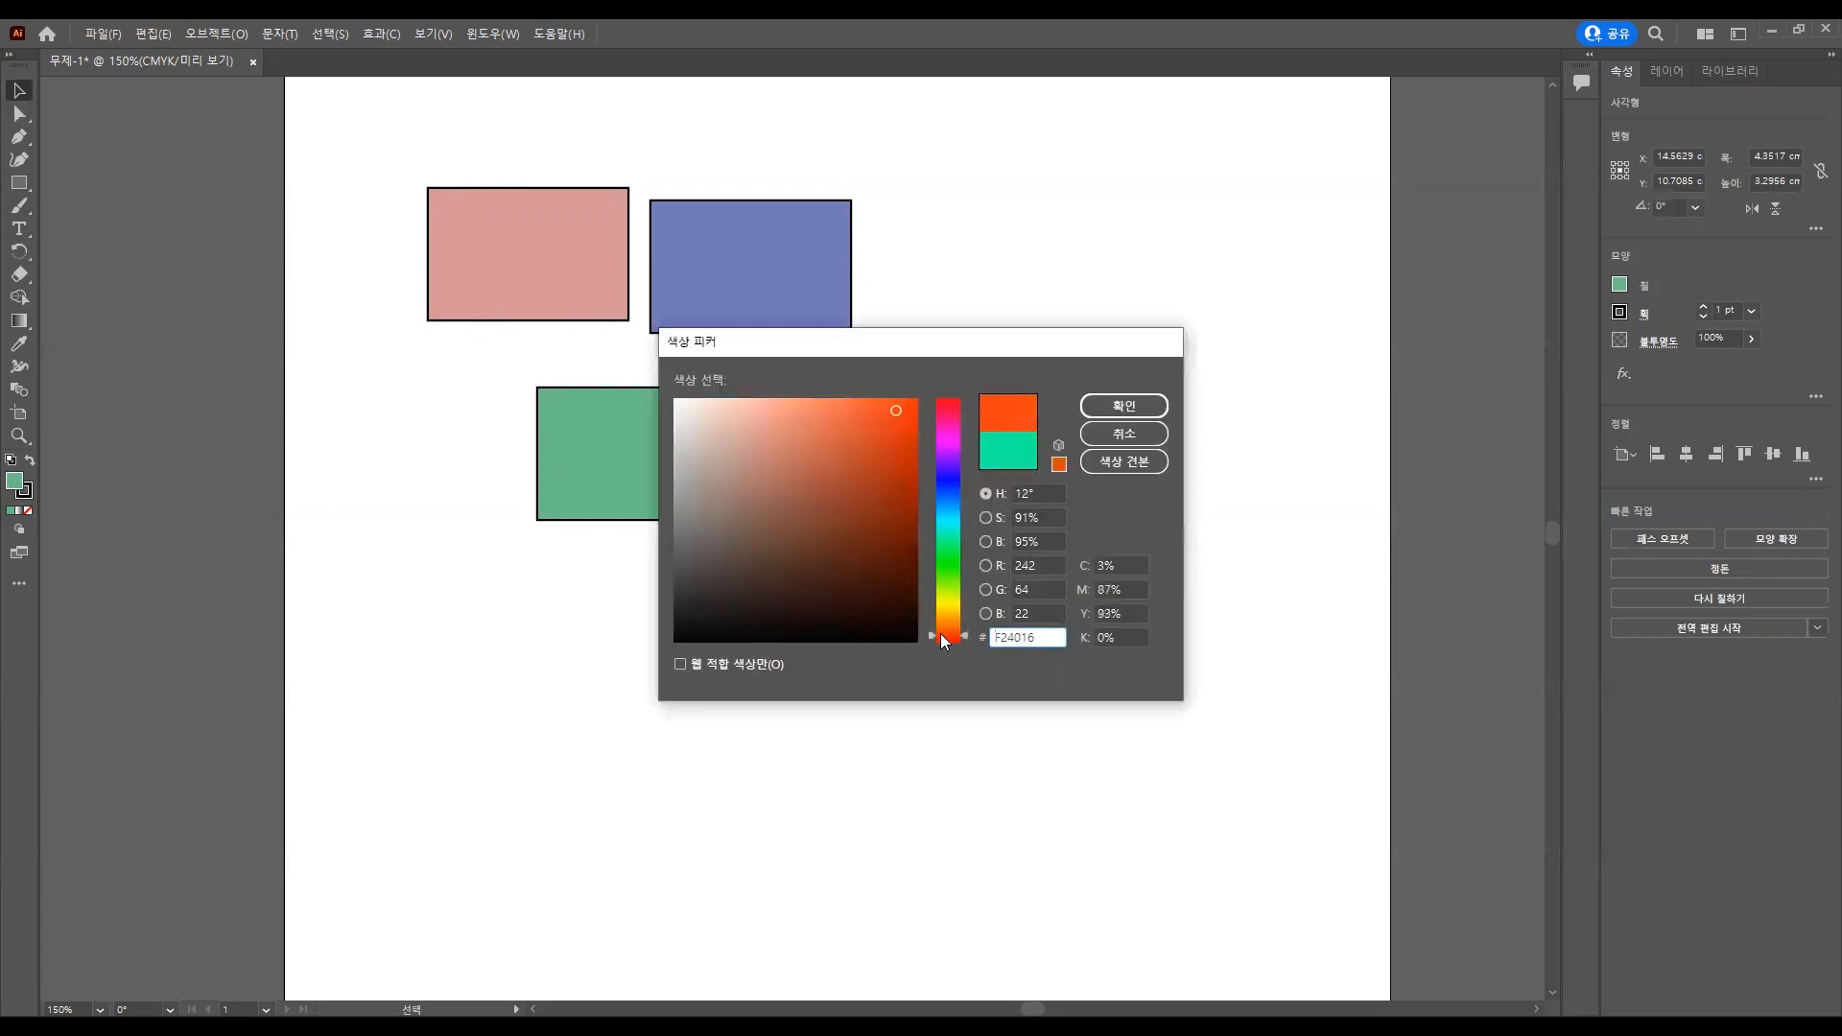
pyautogui.click(812, 428)
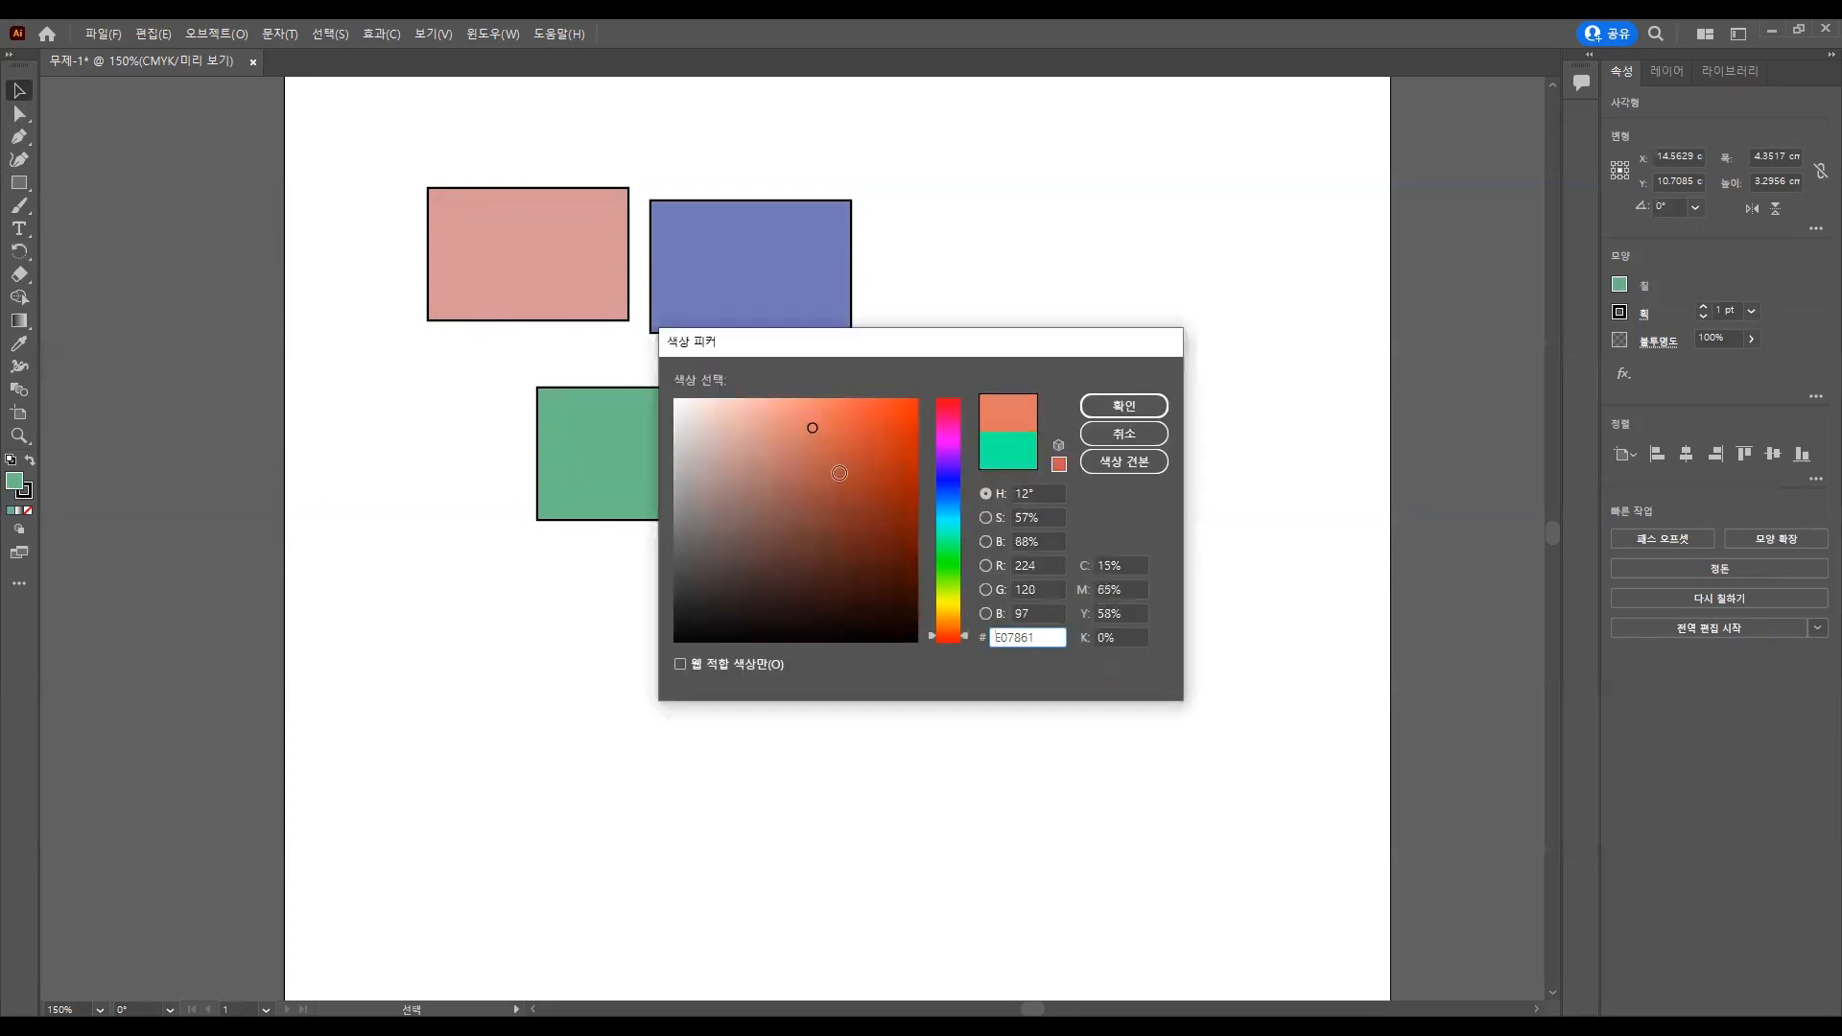
pyautogui.click(837, 475)
pyautogui.click(1124, 438)
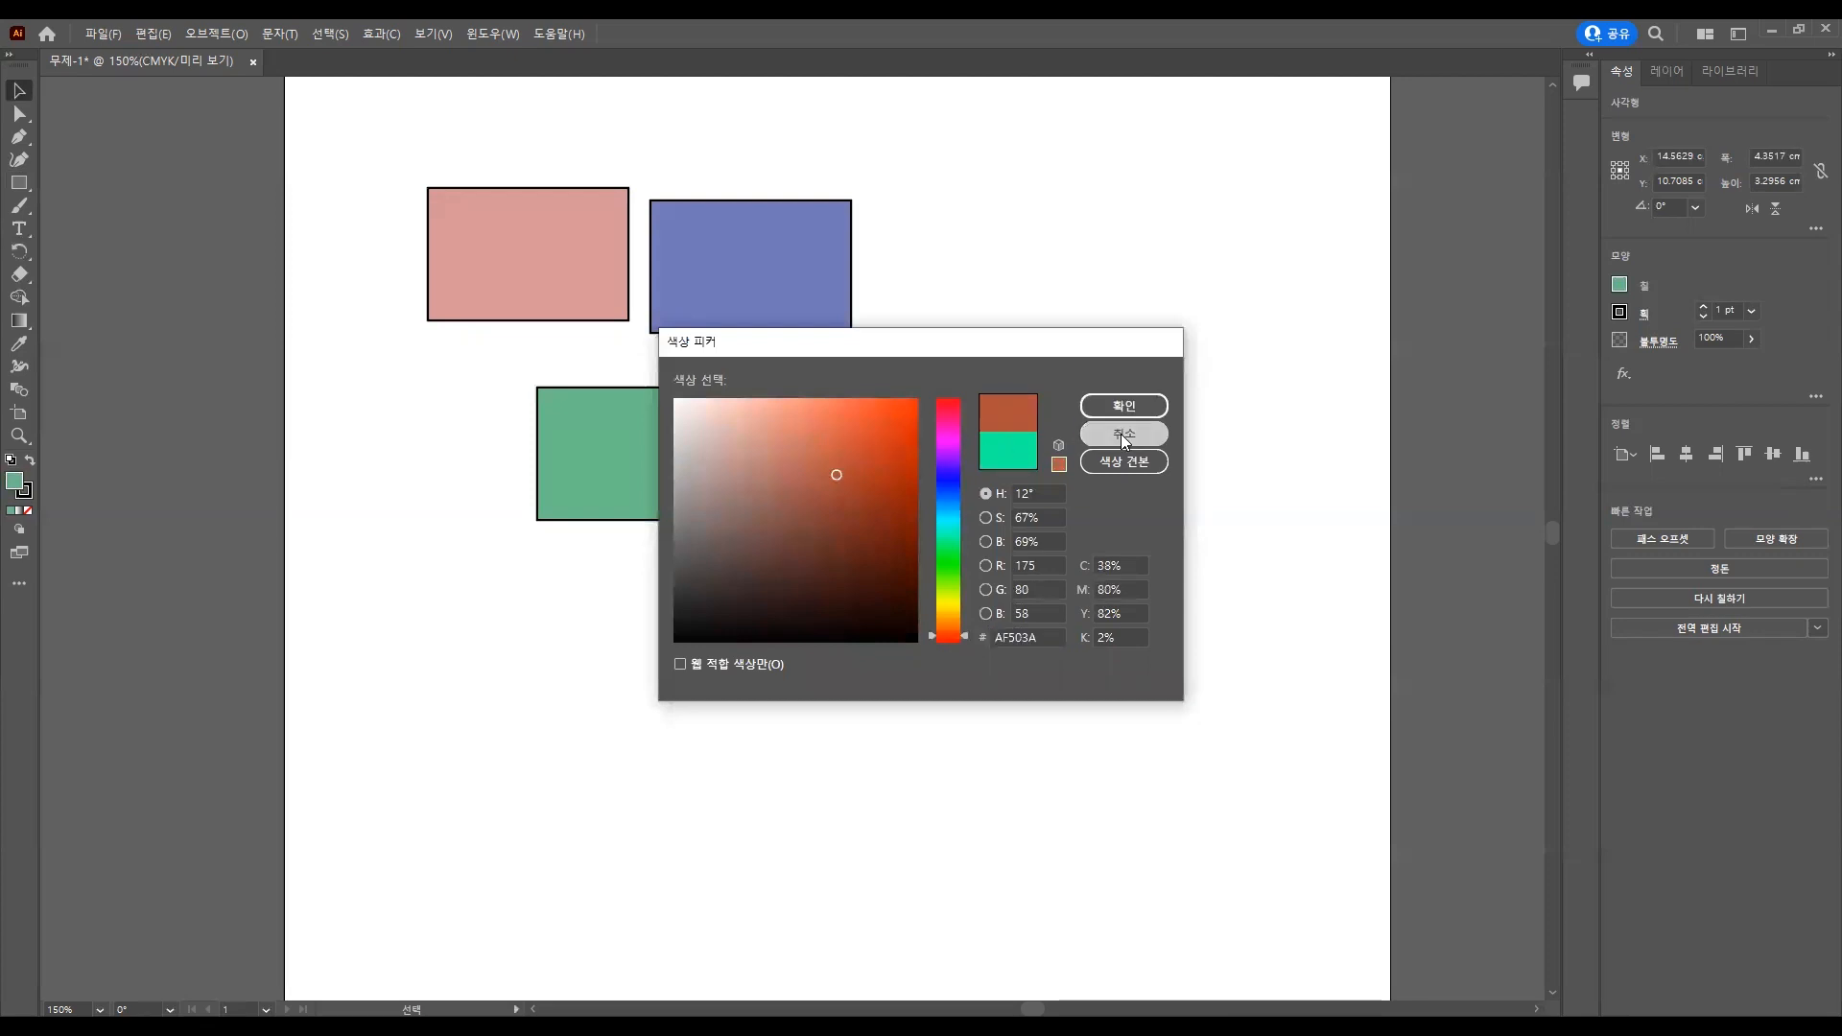
# Use the Eyedropper tool to copy the pink rectangle's fill onto the large rectangle.
pyautogui.click(20, 343)
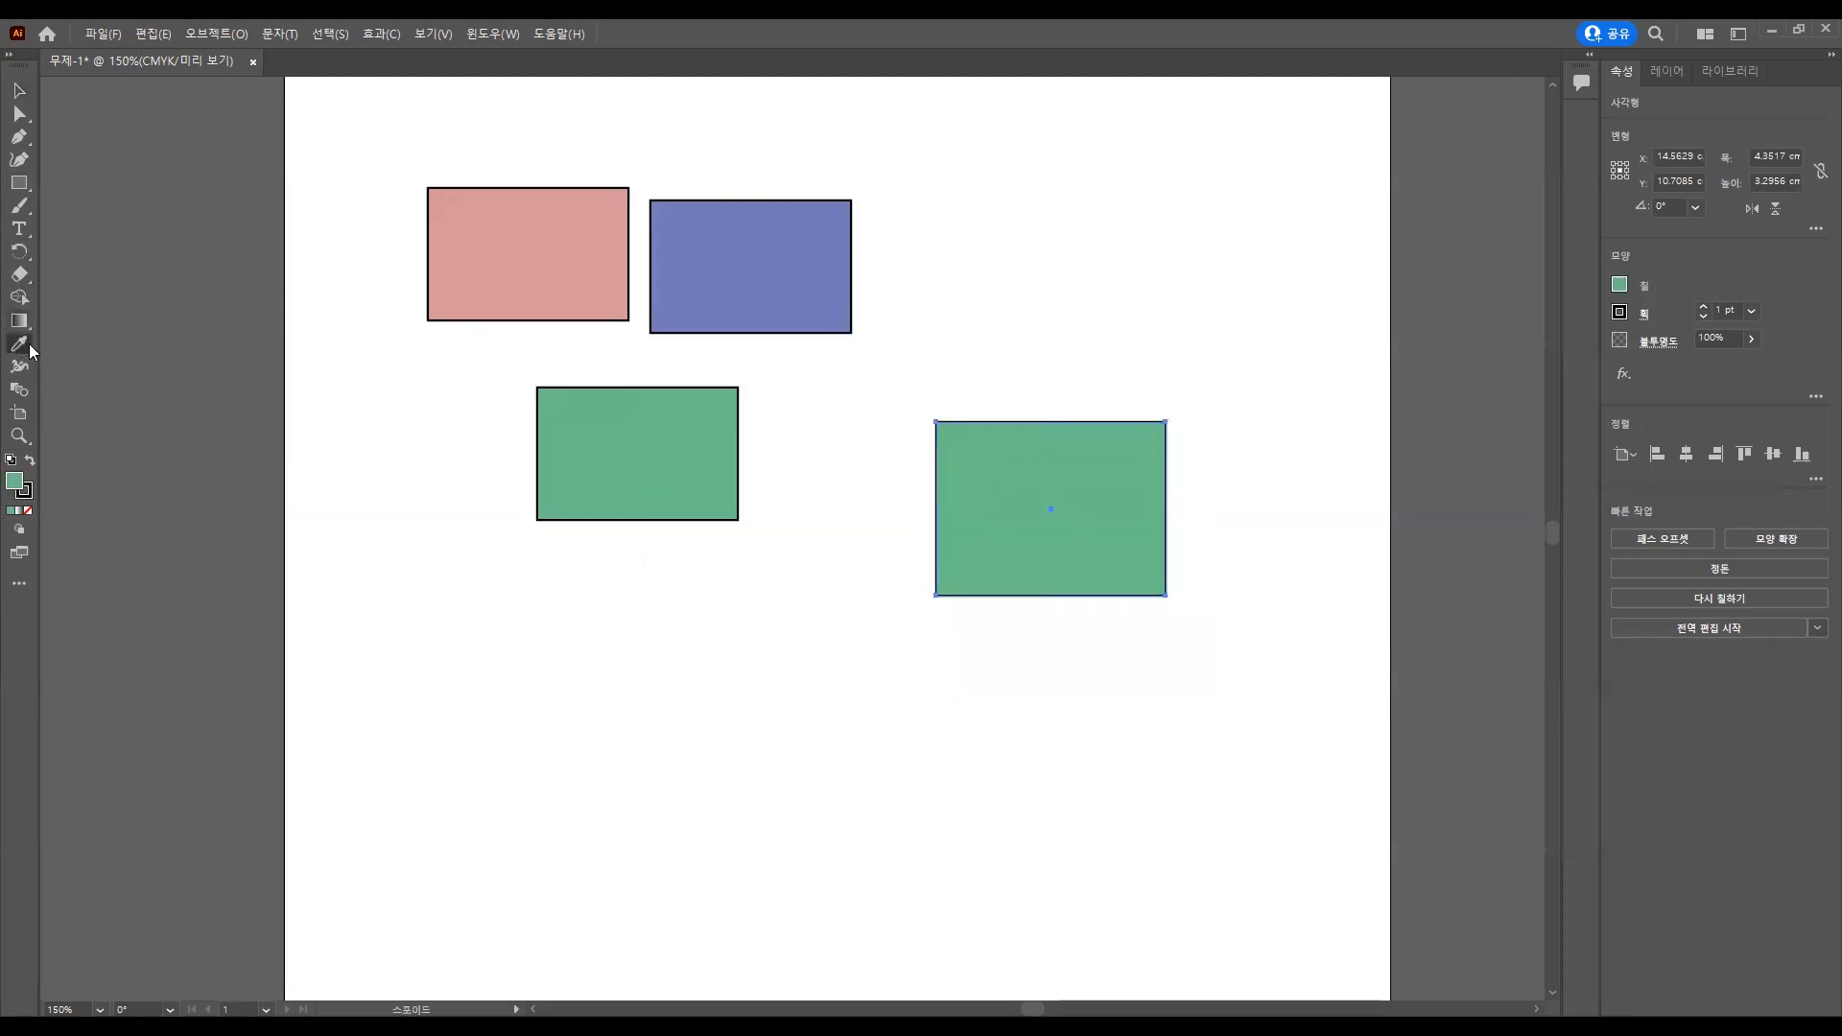
pyautogui.click(498, 245)
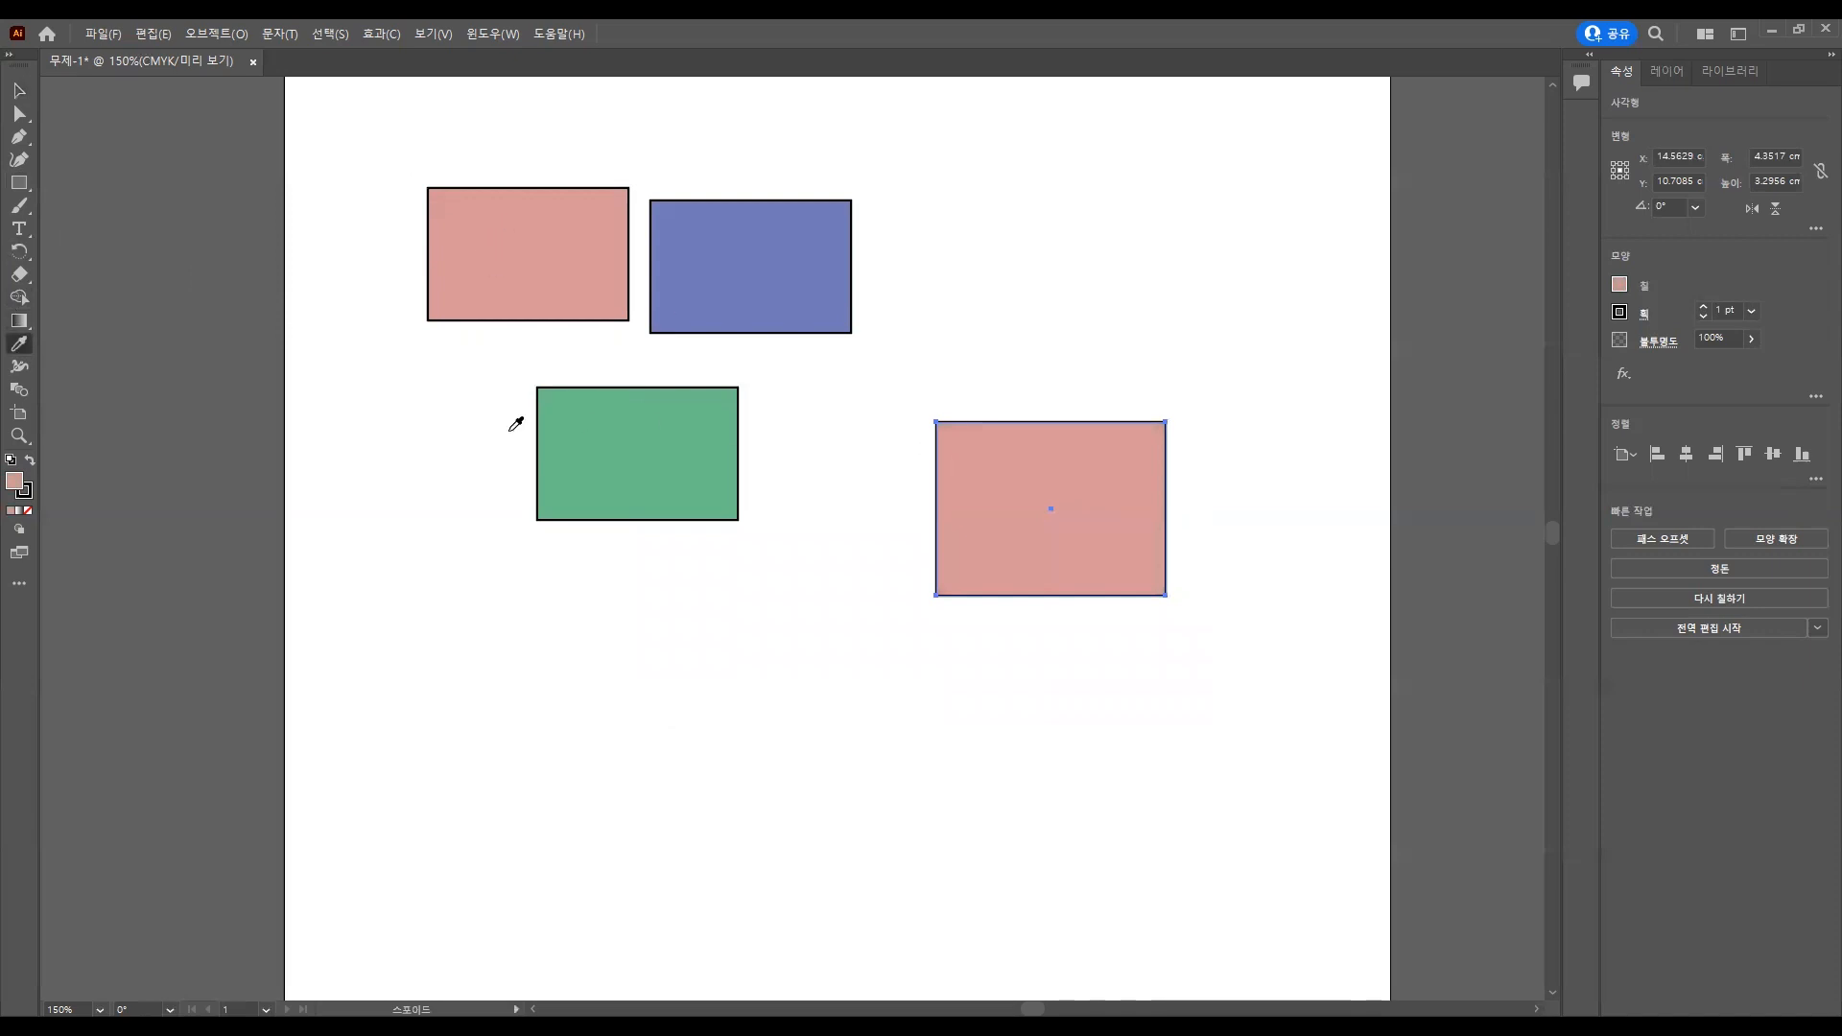
pyautogui.click(20, 93)
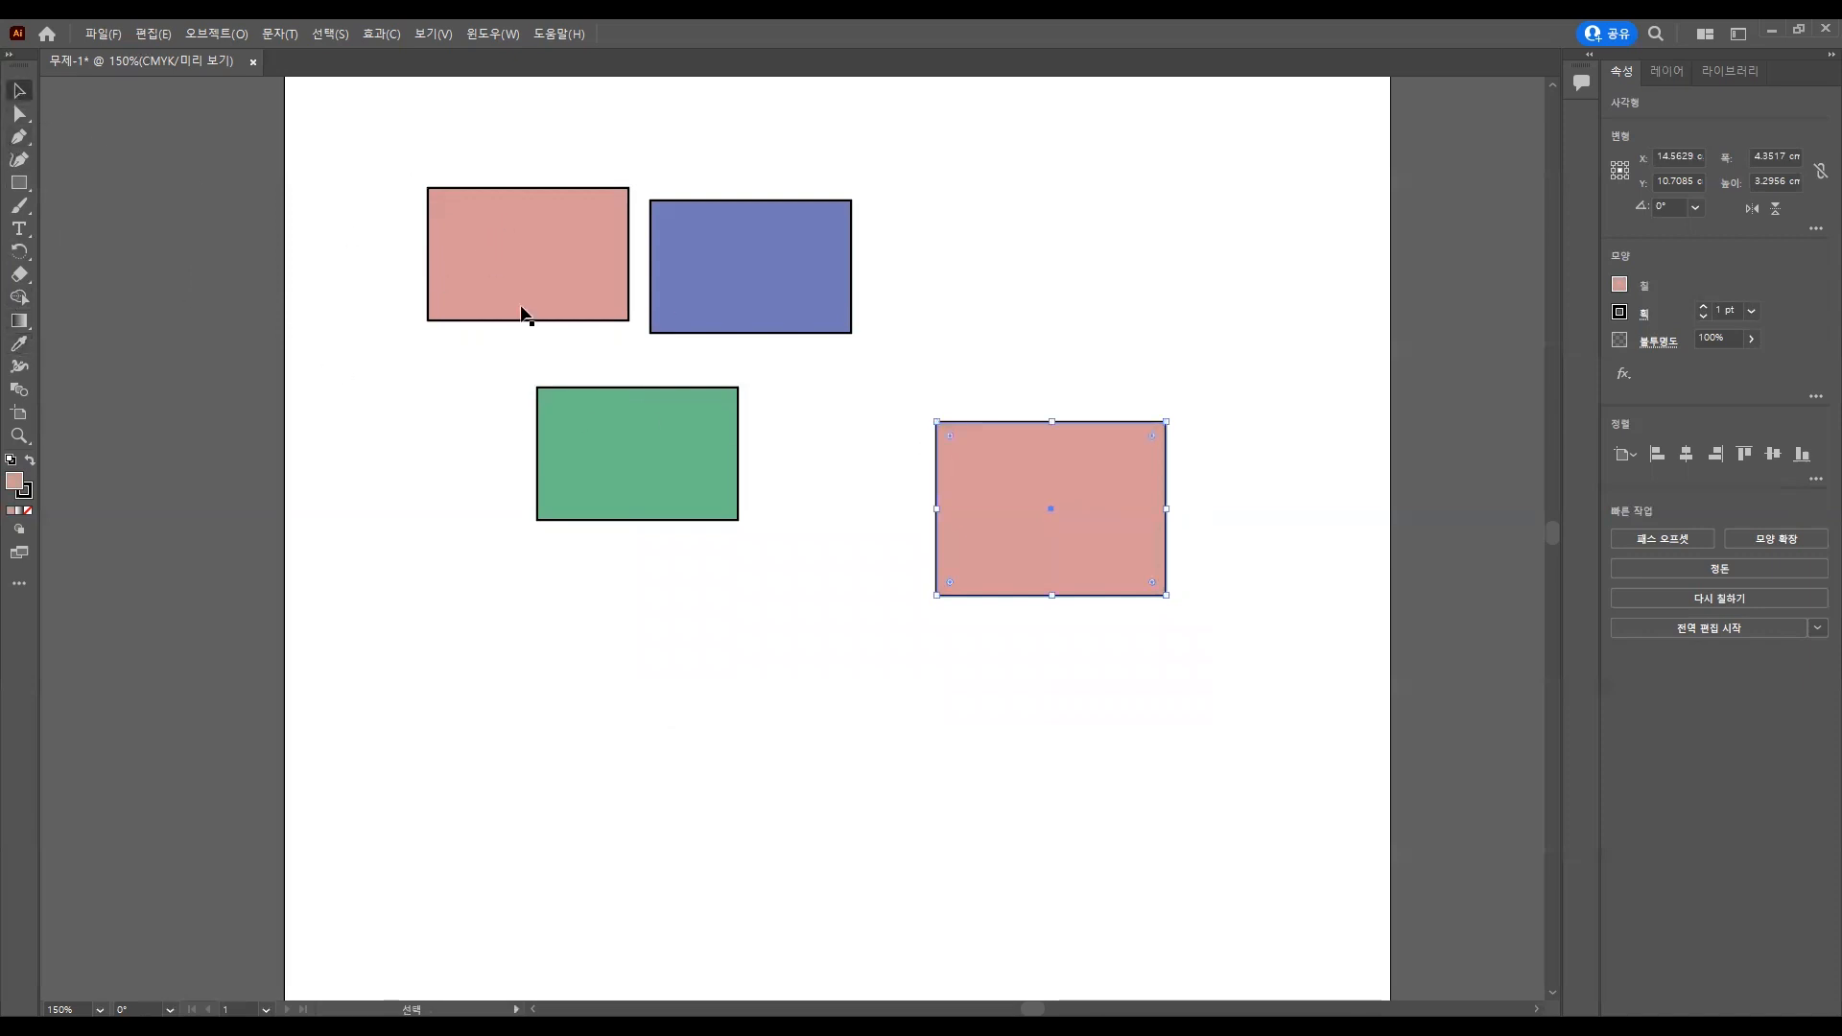
# Inspect the large rectangle's fill colour code in the Color Picker and leave the colour as it is.
pyautogui.doubleClick(15, 483)
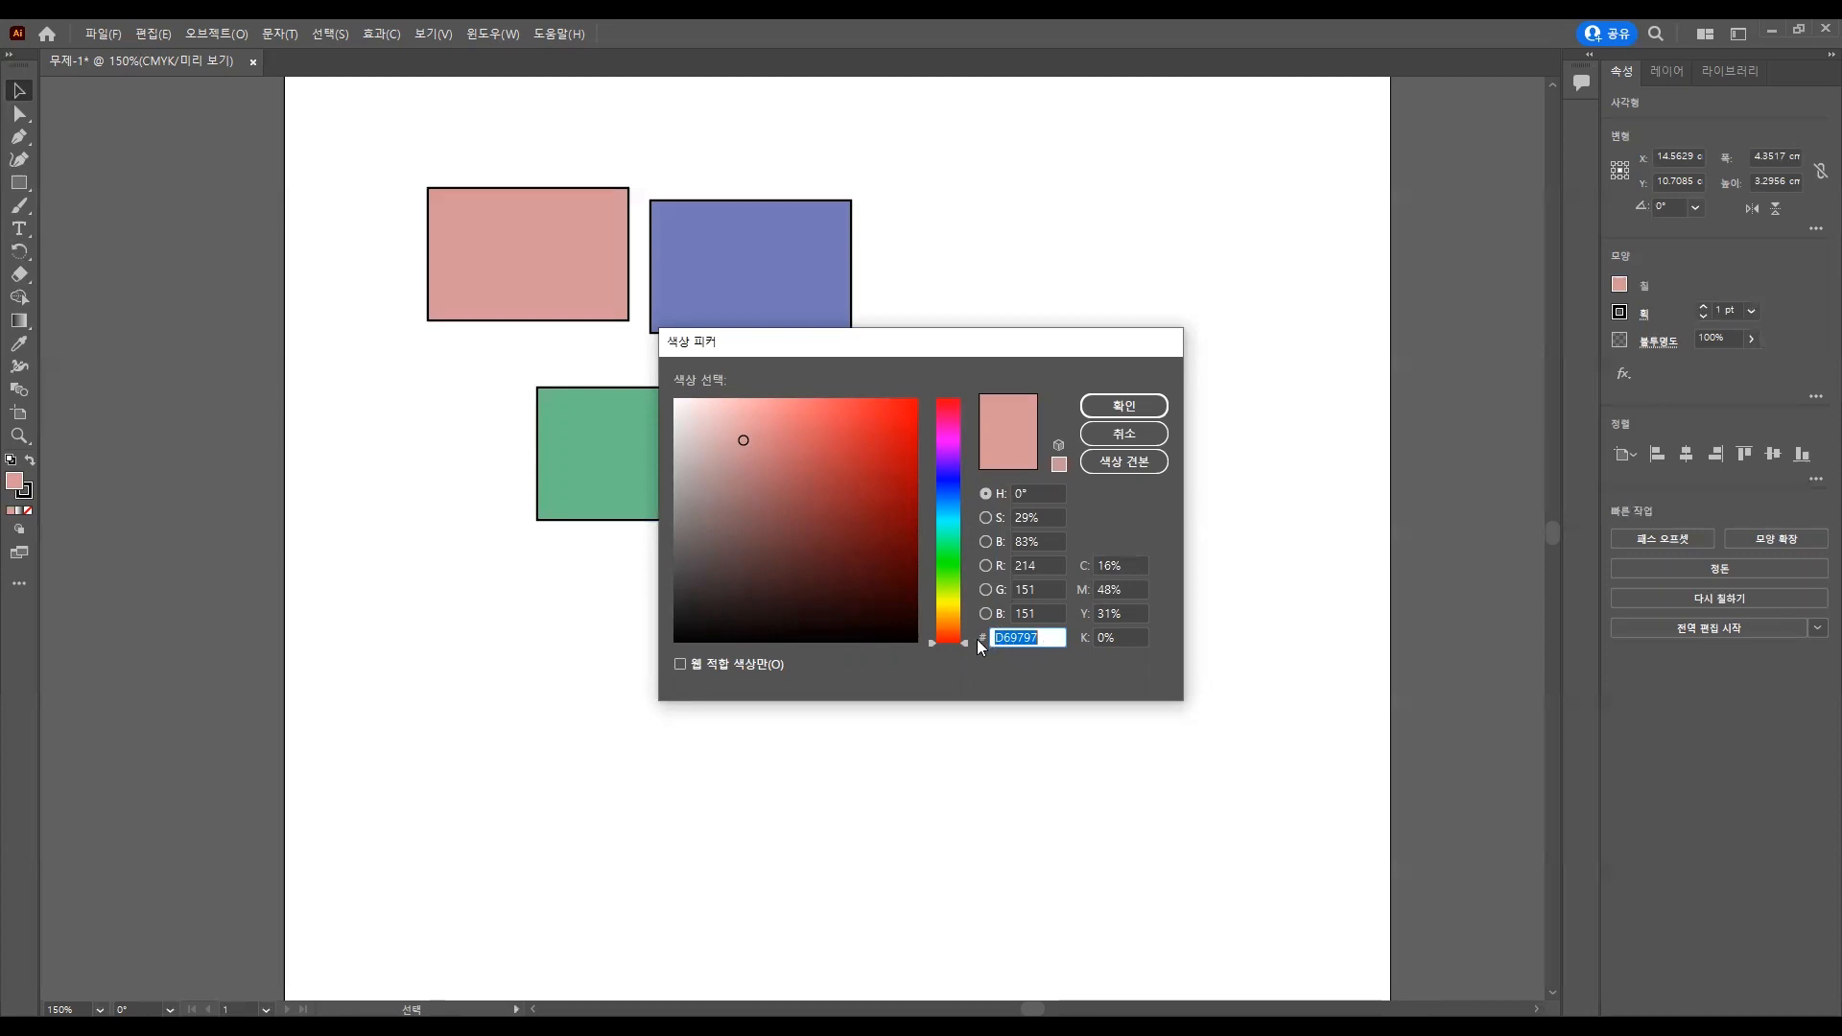
pyautogui.click(1128, 441)
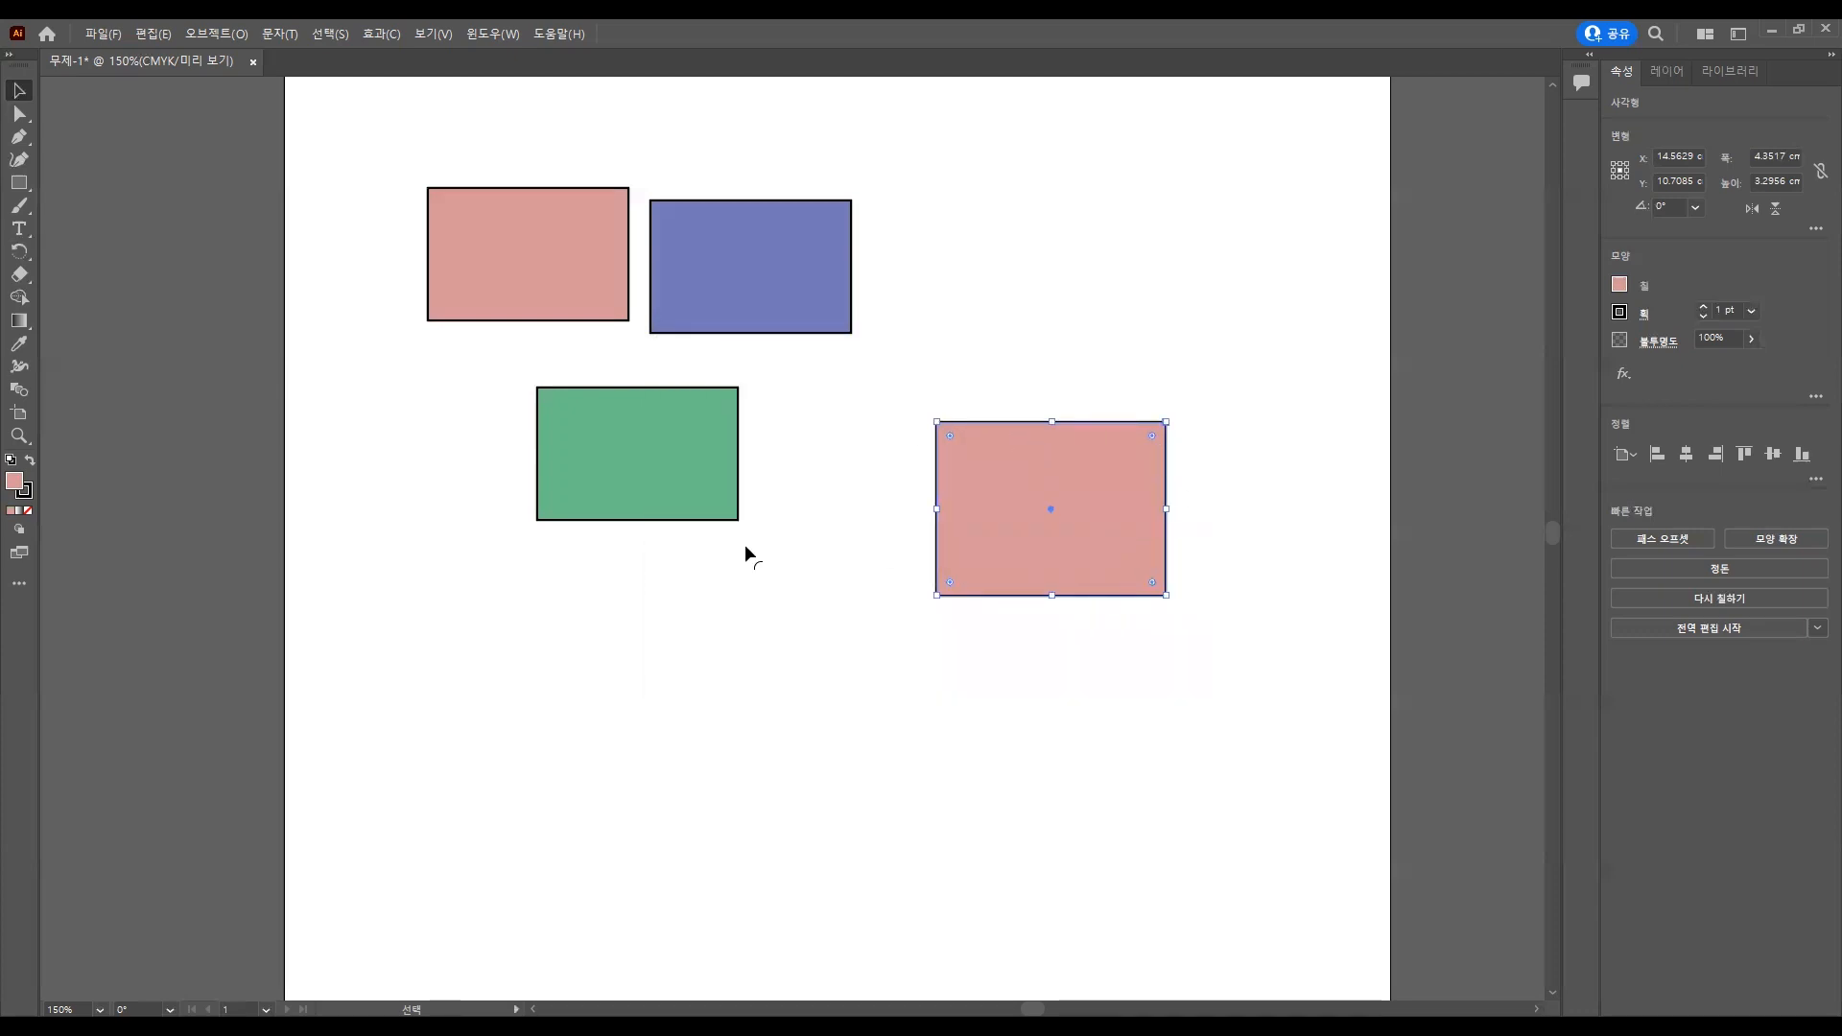
# Examine the rectangles at different magnifications by zooming in and out with the Zoom tool.
pyautogui.click(19, 437)
pyautogui.click(846, 515)
pyautogui.click(811, 521)
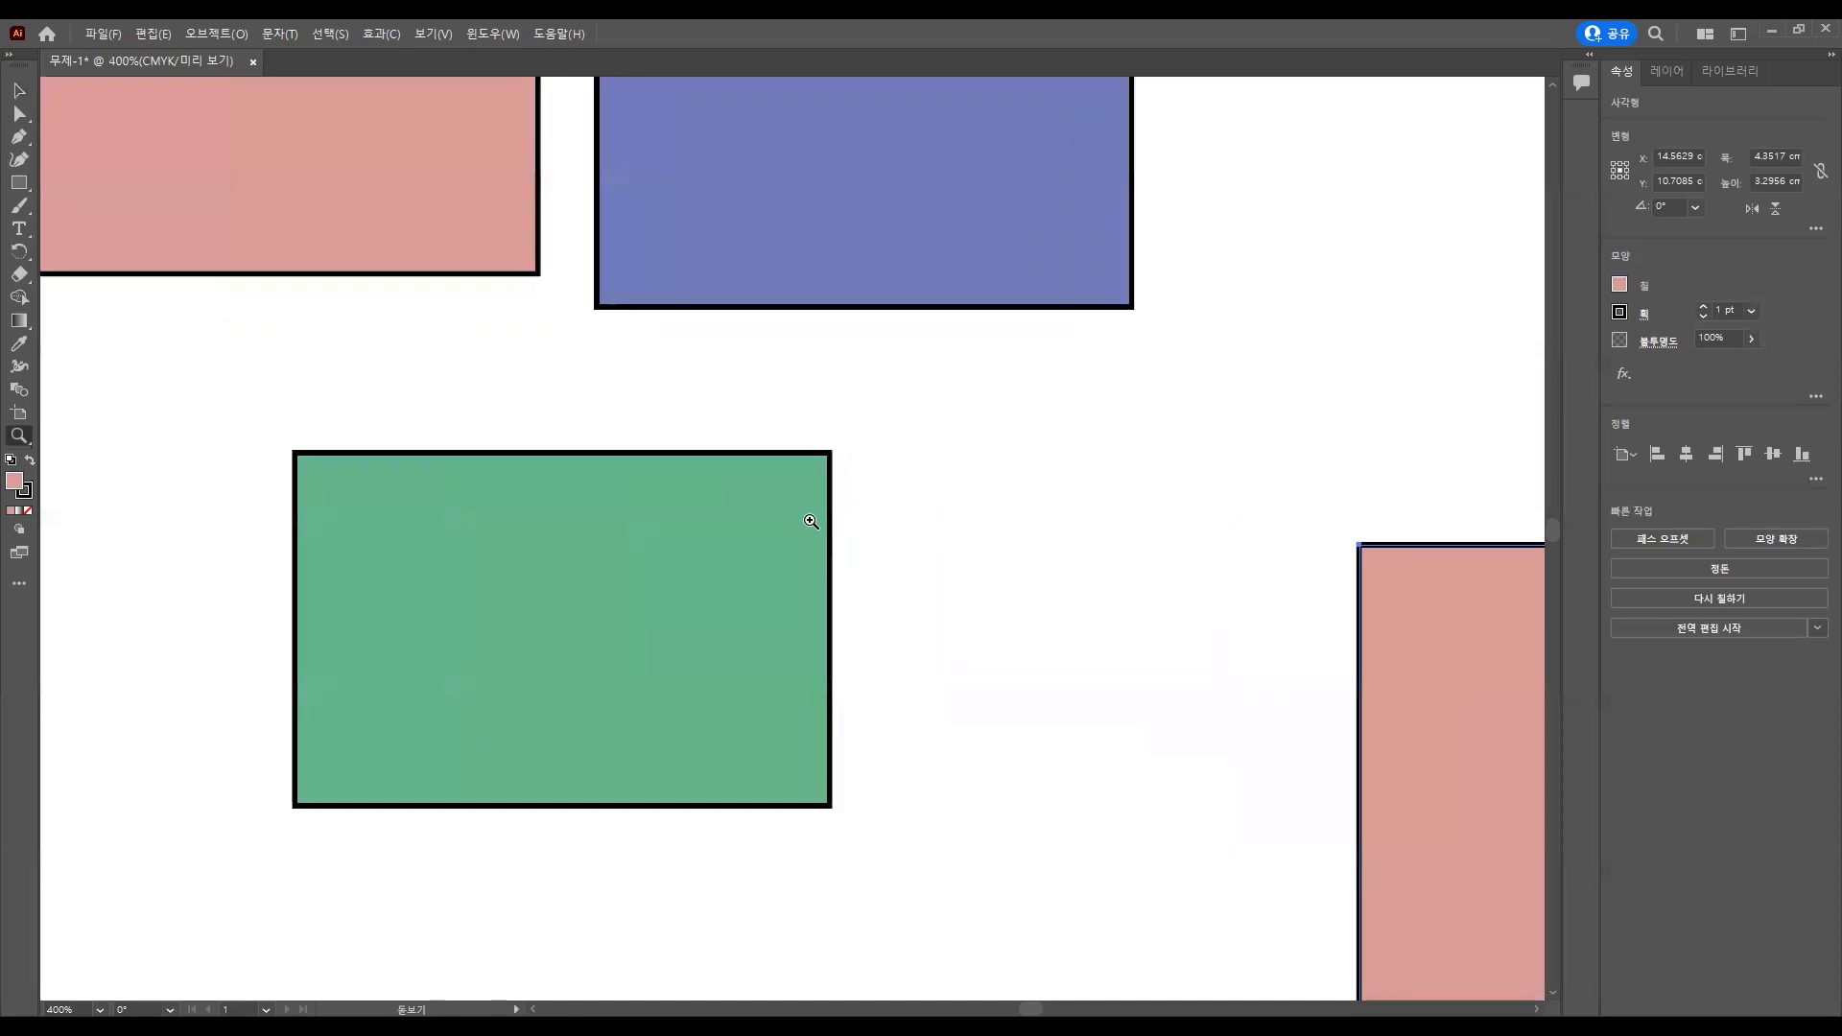
pyautogui.keyDown('alt'); pyautogui.click(811, 521); pyautogui.keyUp('alt')
pyautogui.keyDown('alt'); pyautogui.click(809, 521); pyautogui.keyUp('alt')
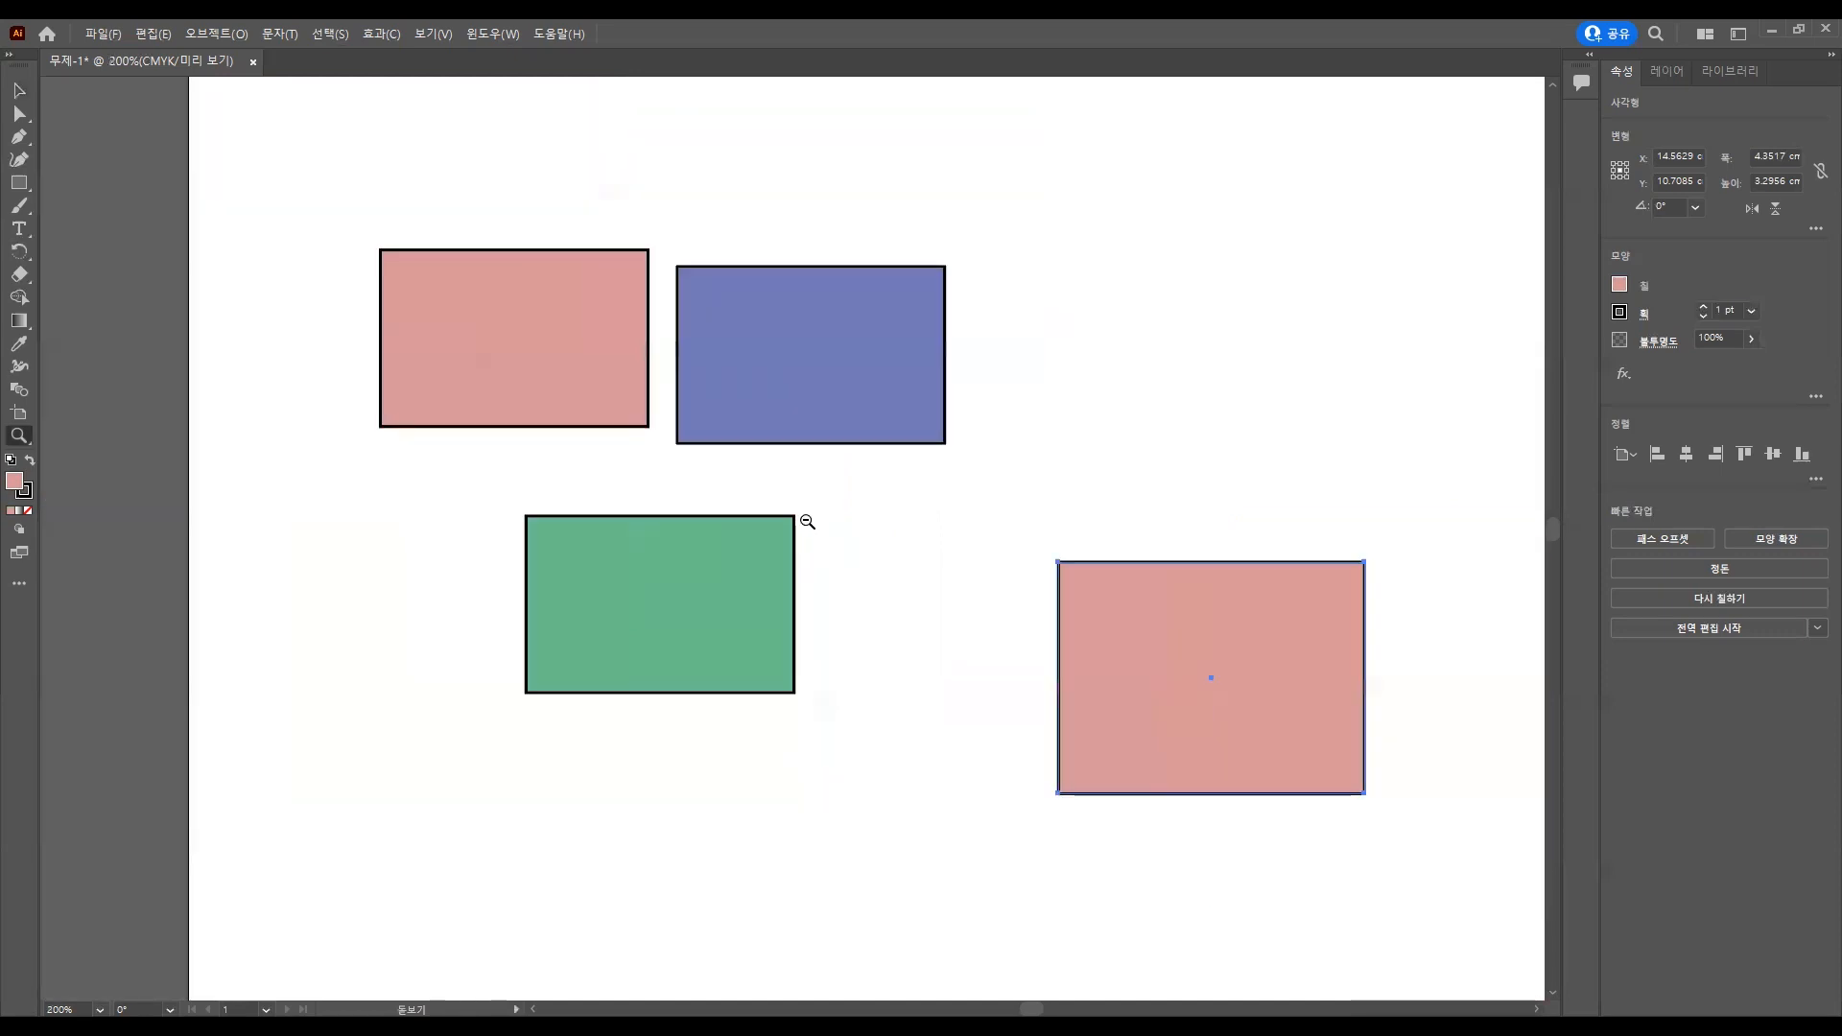
pyautogui.keyDown('alt'); pyautogui.click(807, 521); pyautogui.keyUp('alt')
pyautogui.keyDown('alt'); pyautogui.click(807, 521); pyautogui.keyUp('alt')
pyautogui.moveTo(835, 538); pyautogui.dragTo(928, 859)
# Move all four rectangles up and slightly left on the artboard, and bring the large pink one close beside the green one.
pyautogui.click(20, 90)
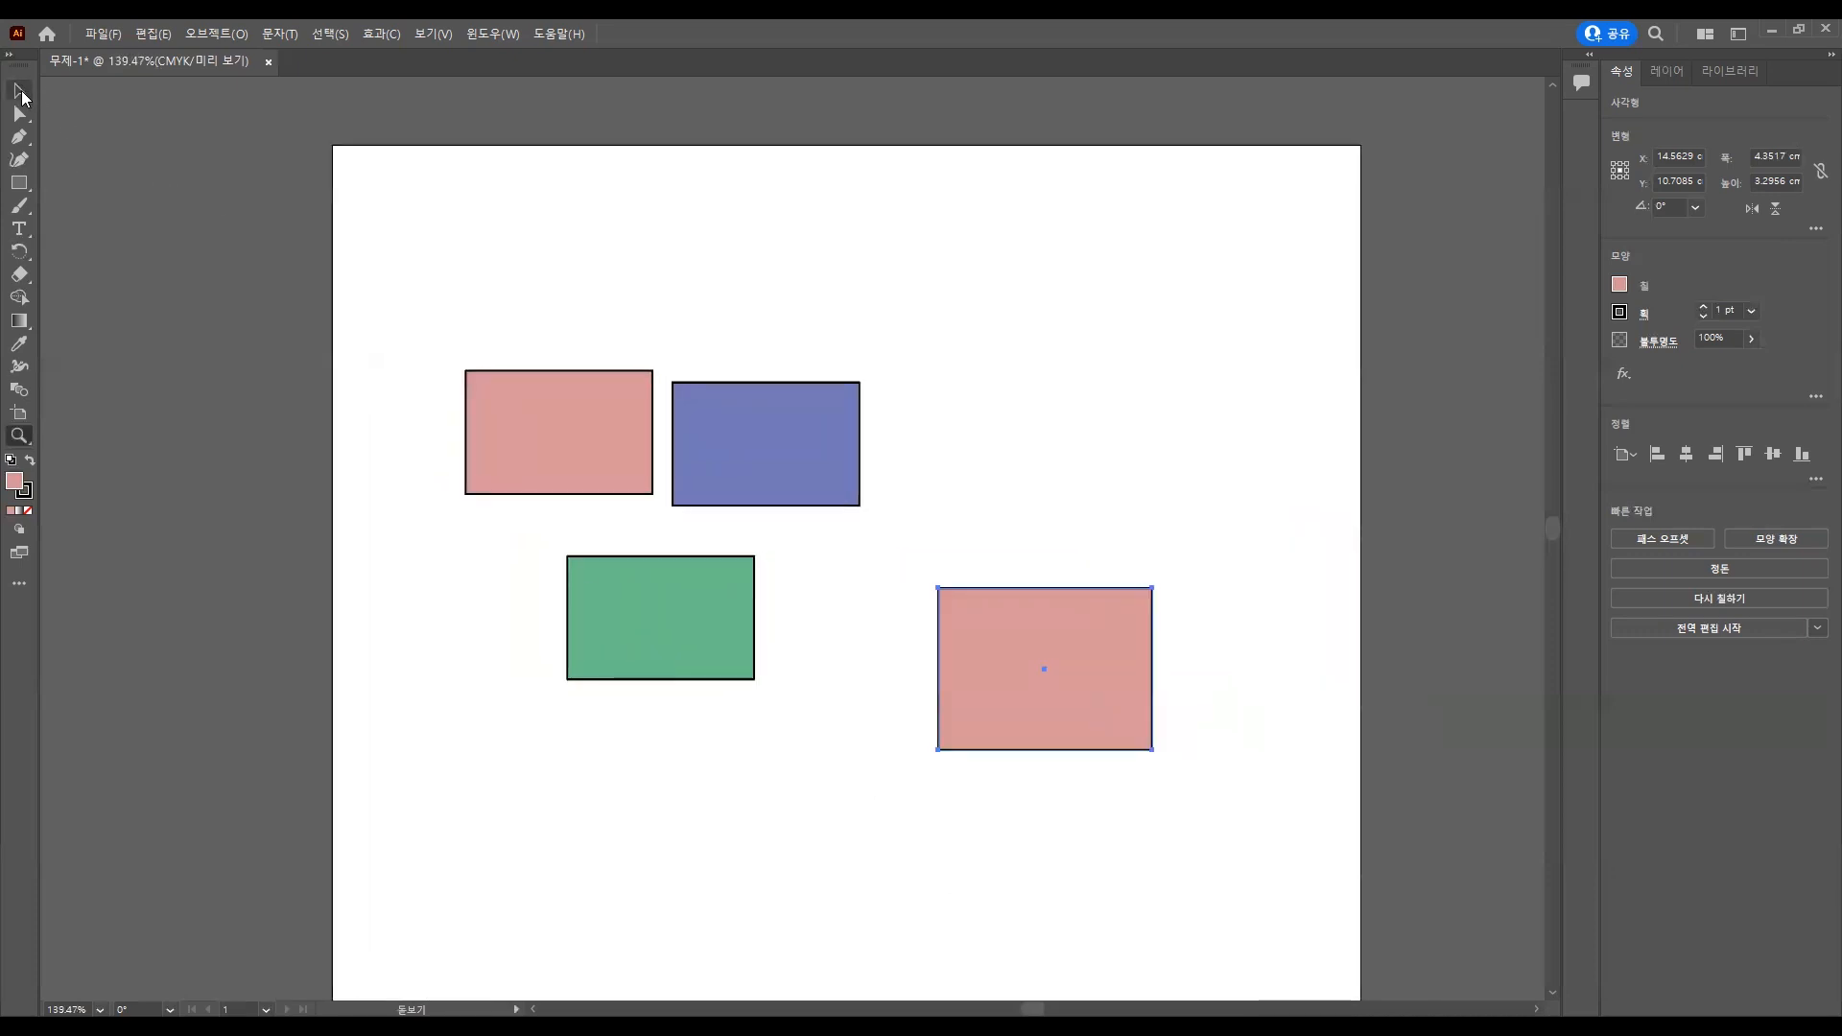
pyautogui.moveTo(449, 280); pyautogui.dragTo(1184, 739)
pyautogui.moveTo(1090, 612); pyautogui.dragTo(869, 490)
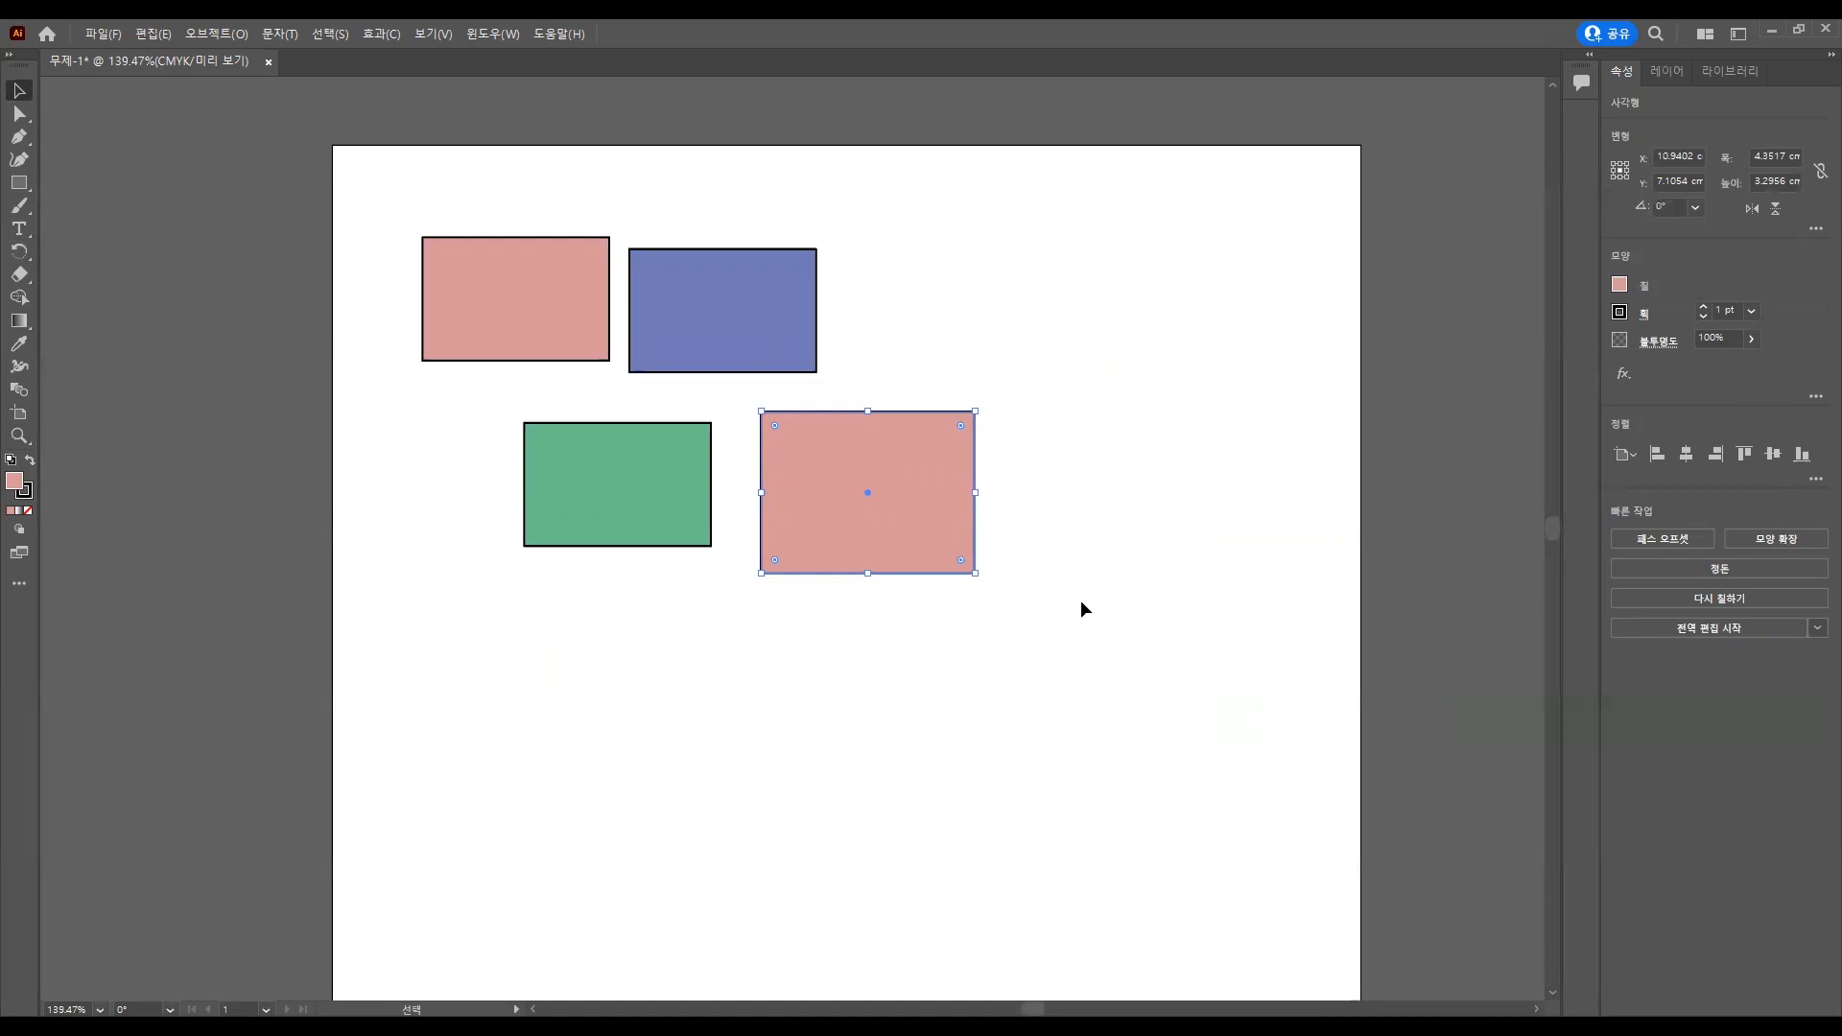
# Select all four rectangles together and delete them.
pyautogui.moveTo(1105, 637); pyautogui.dragTo(372, 199)
pyautogui.press('Delete')
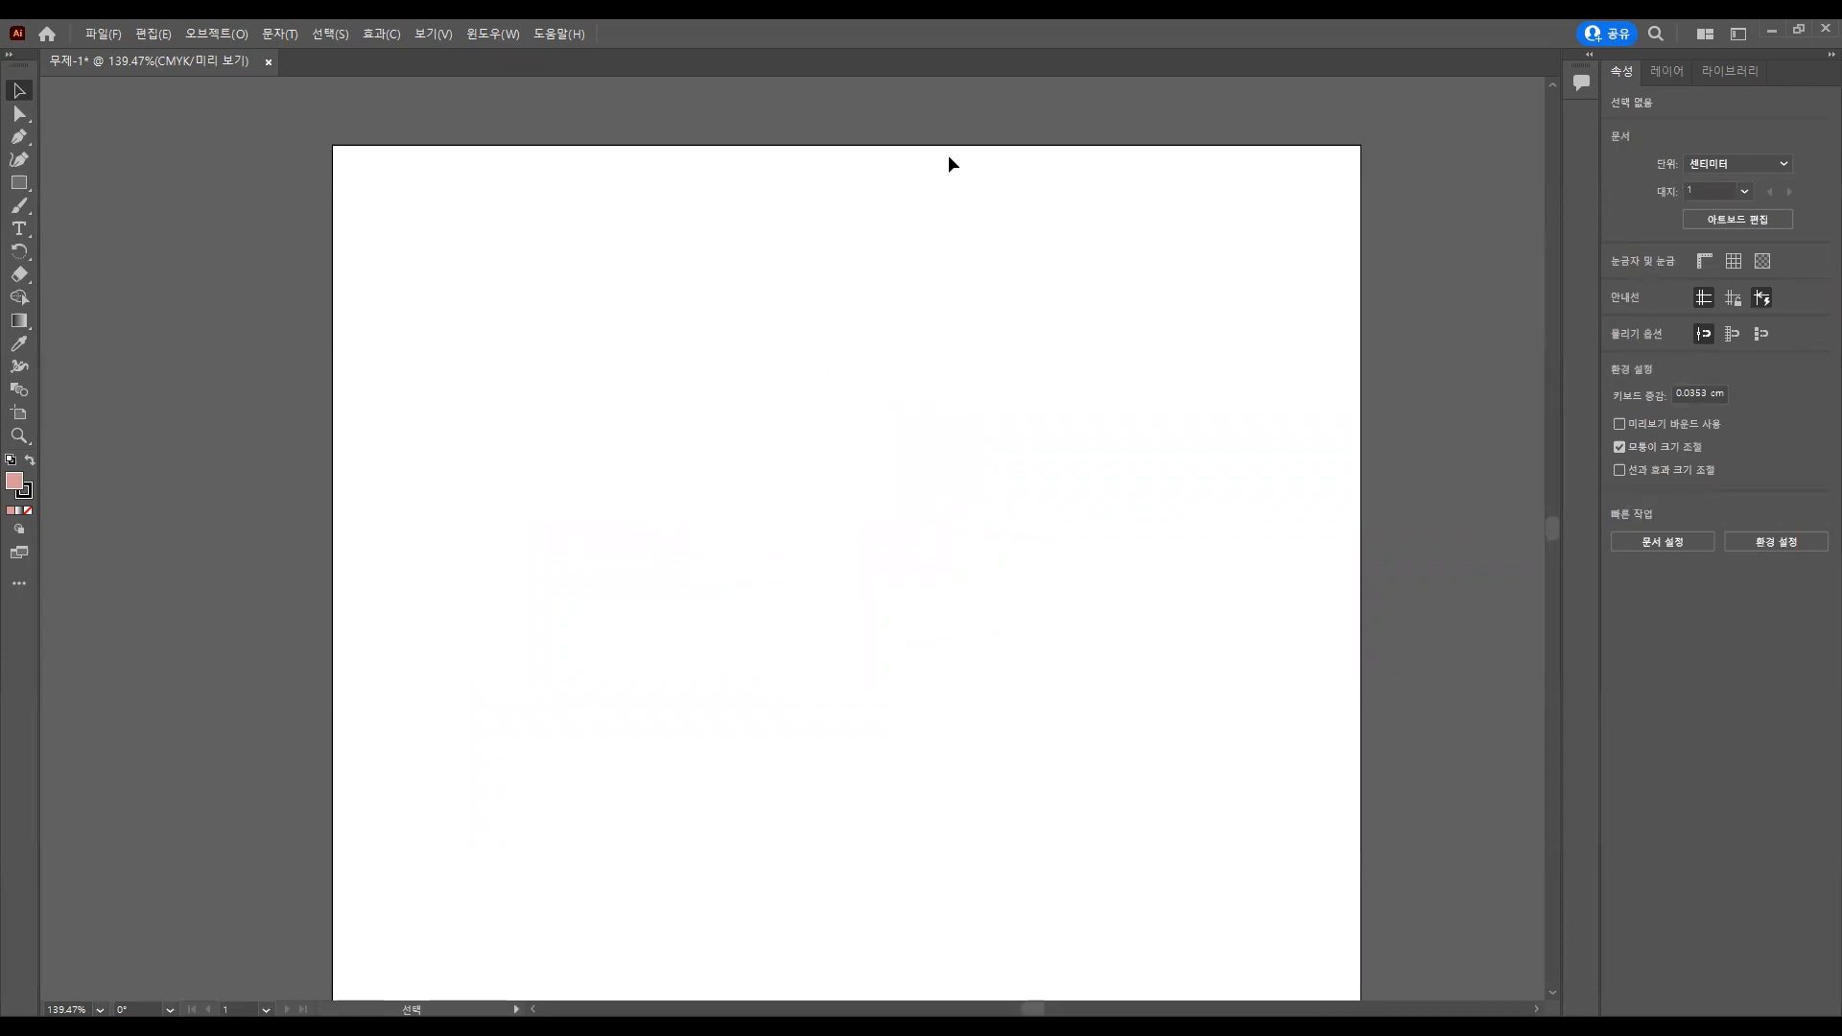
# View the Layers and Libraries panels in turn beside the Properties panel.
pyautogui.click(1667, 72)
pyautogui.click(1729, 72)
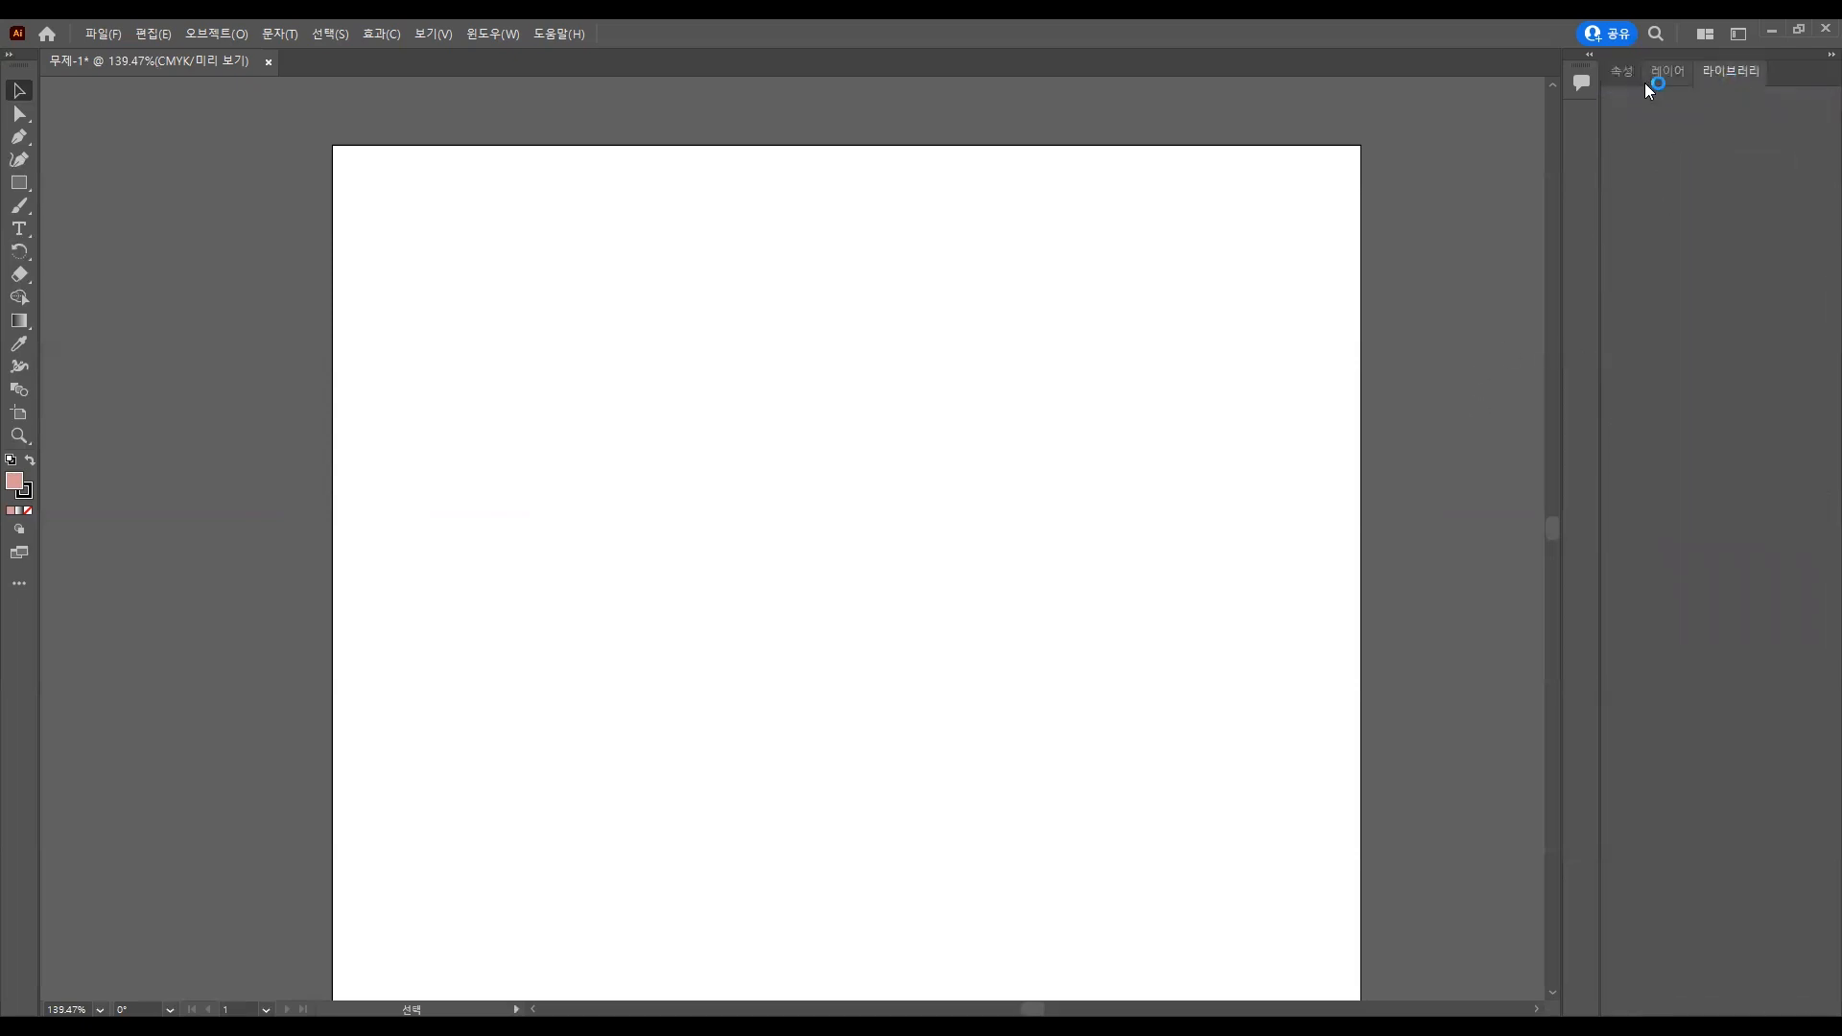
pyautogui.click(1624, 77)
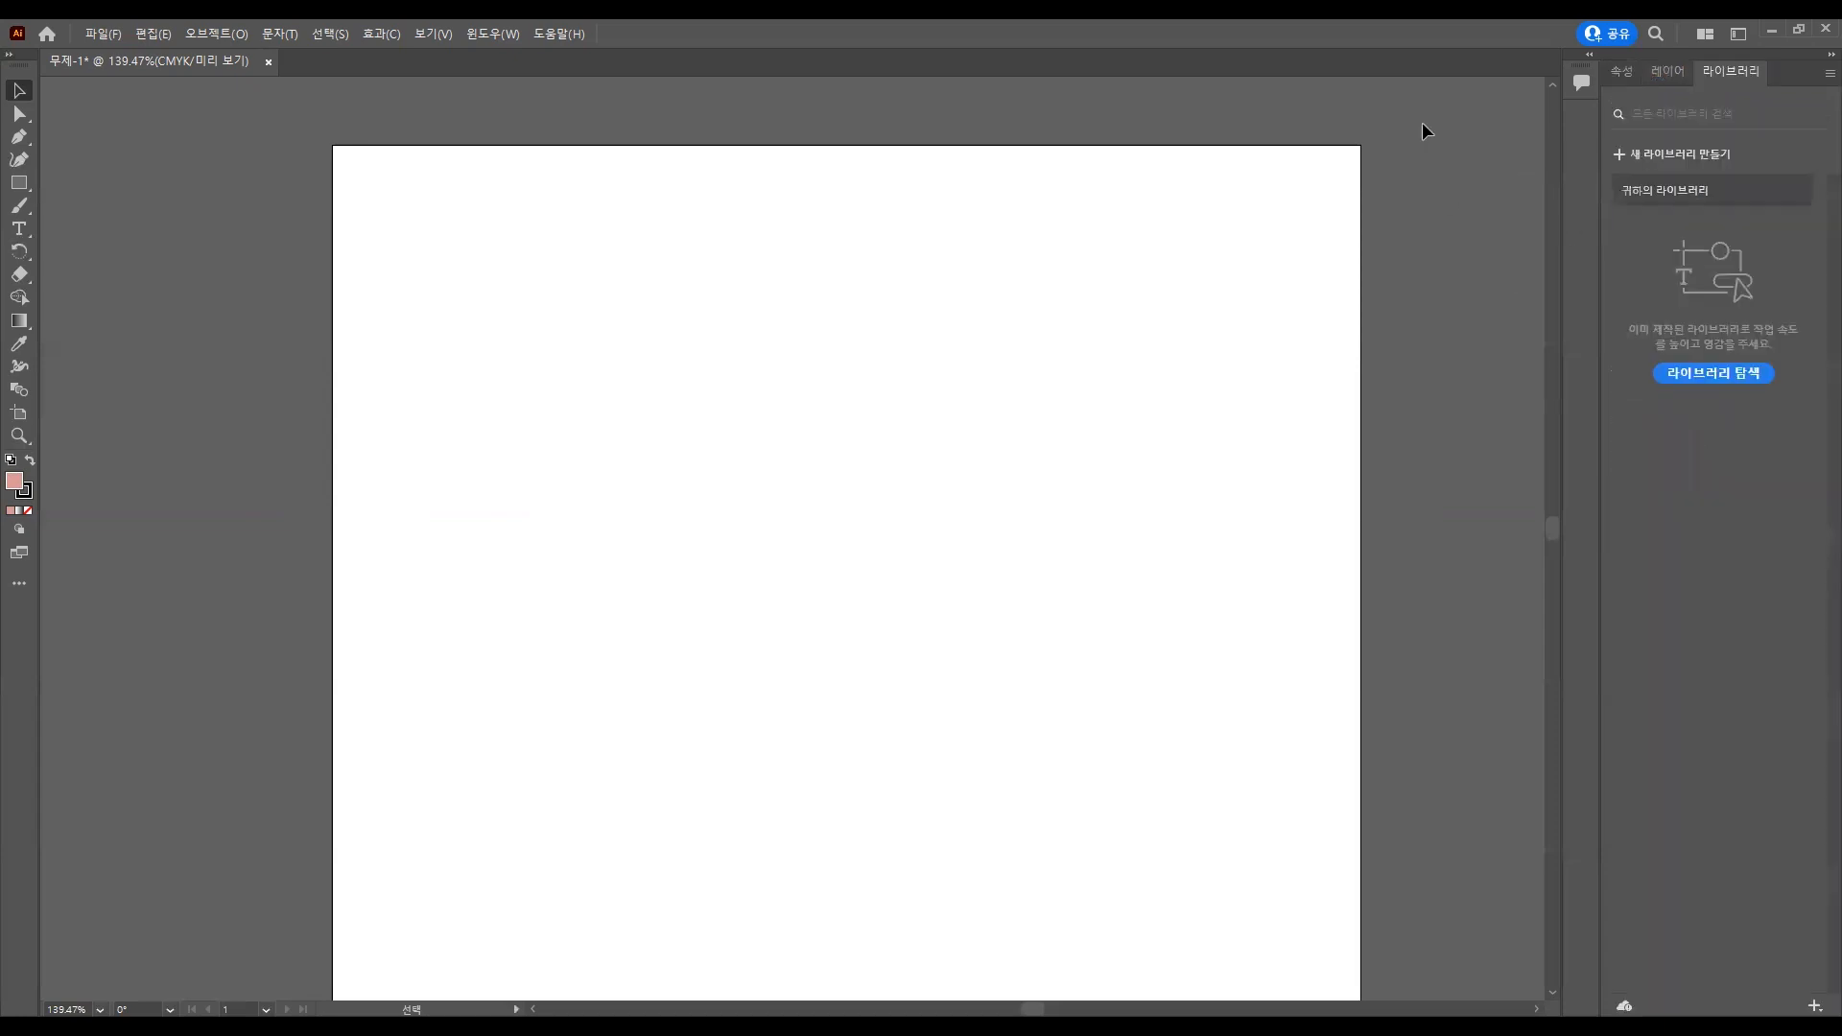
# Open the Graphic Styles and Navigator panels and place both over the artboard's right edge.
pyautogui.click(487, 31)
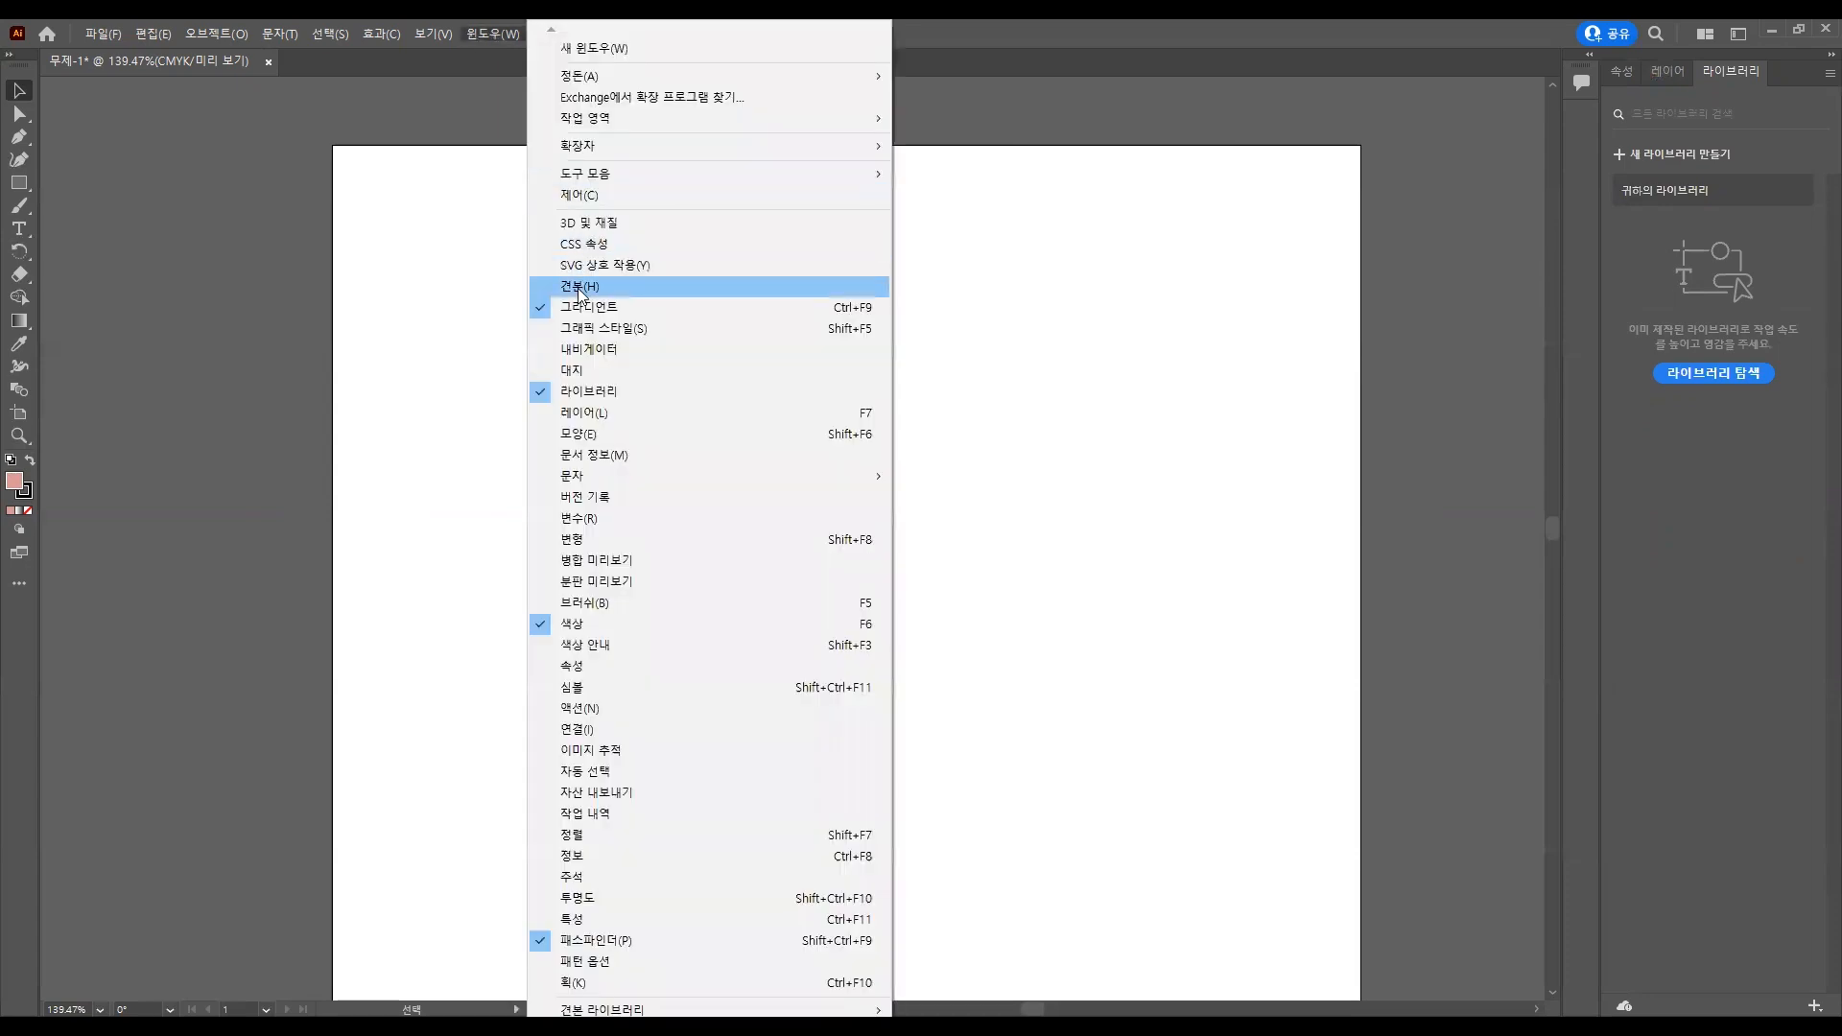
pyautogui.click(580, 329)
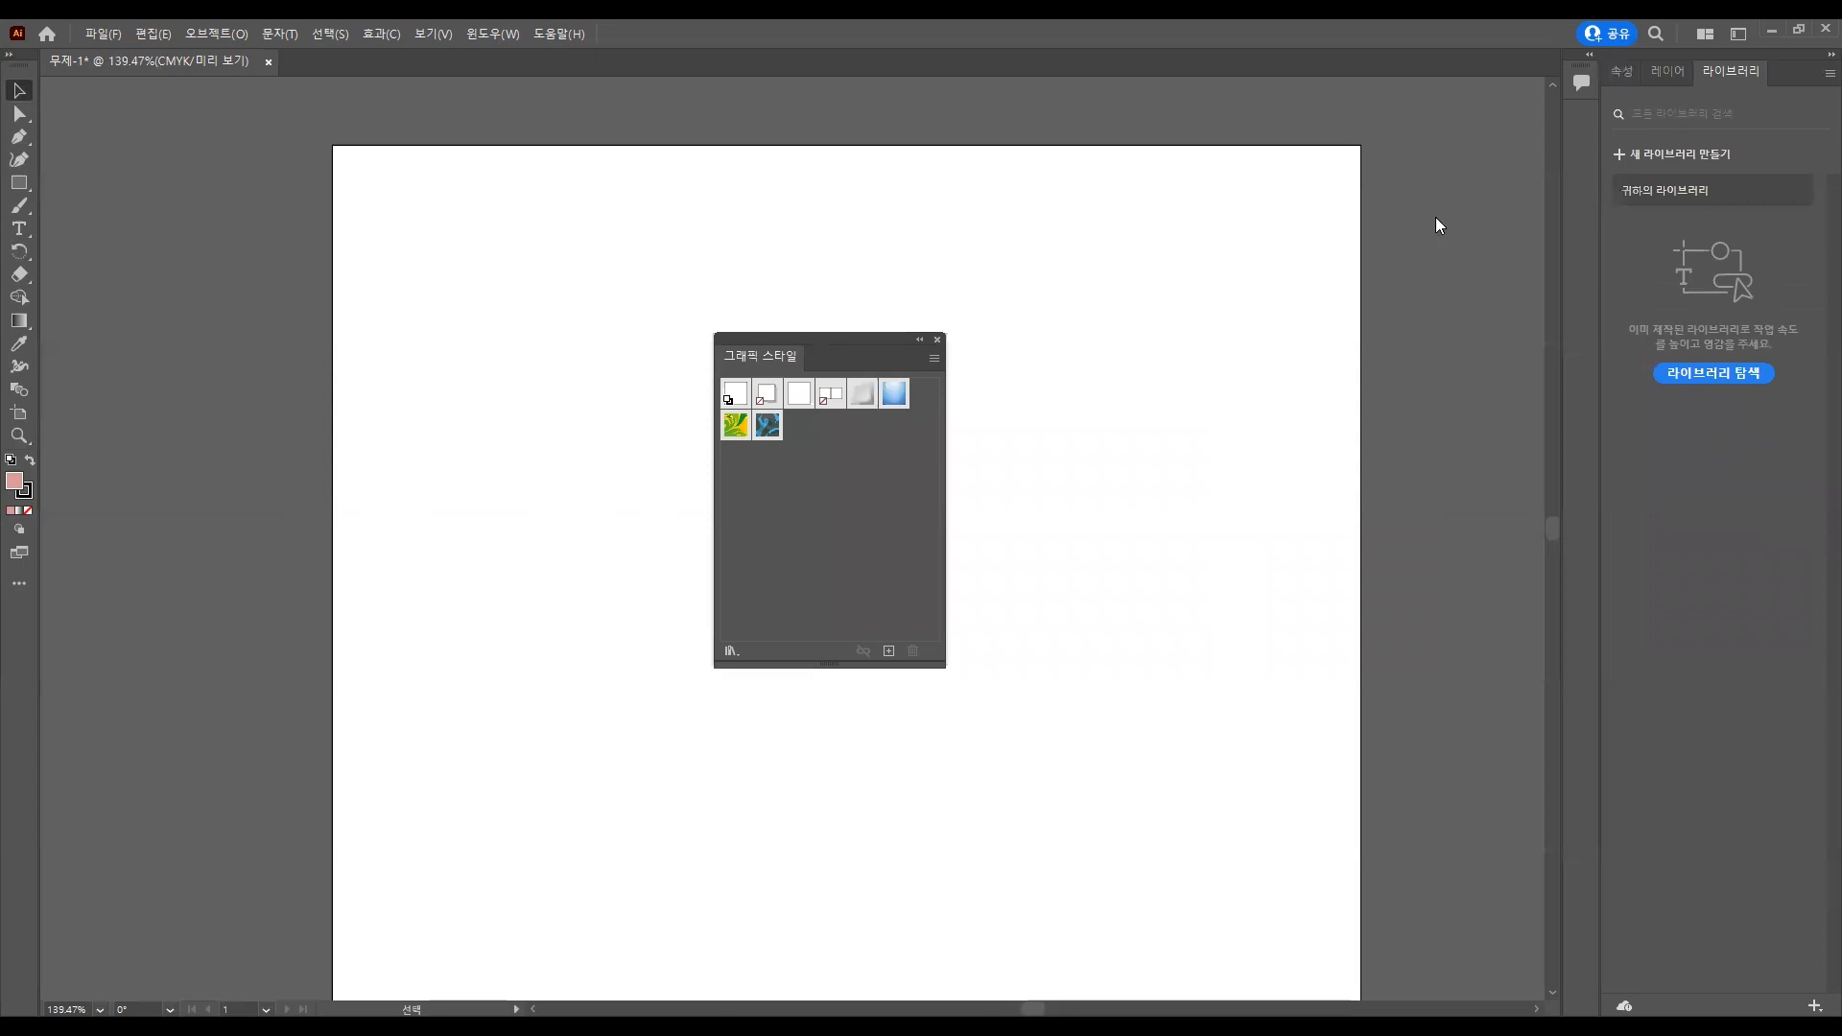
pyautogui.click(483, 29)
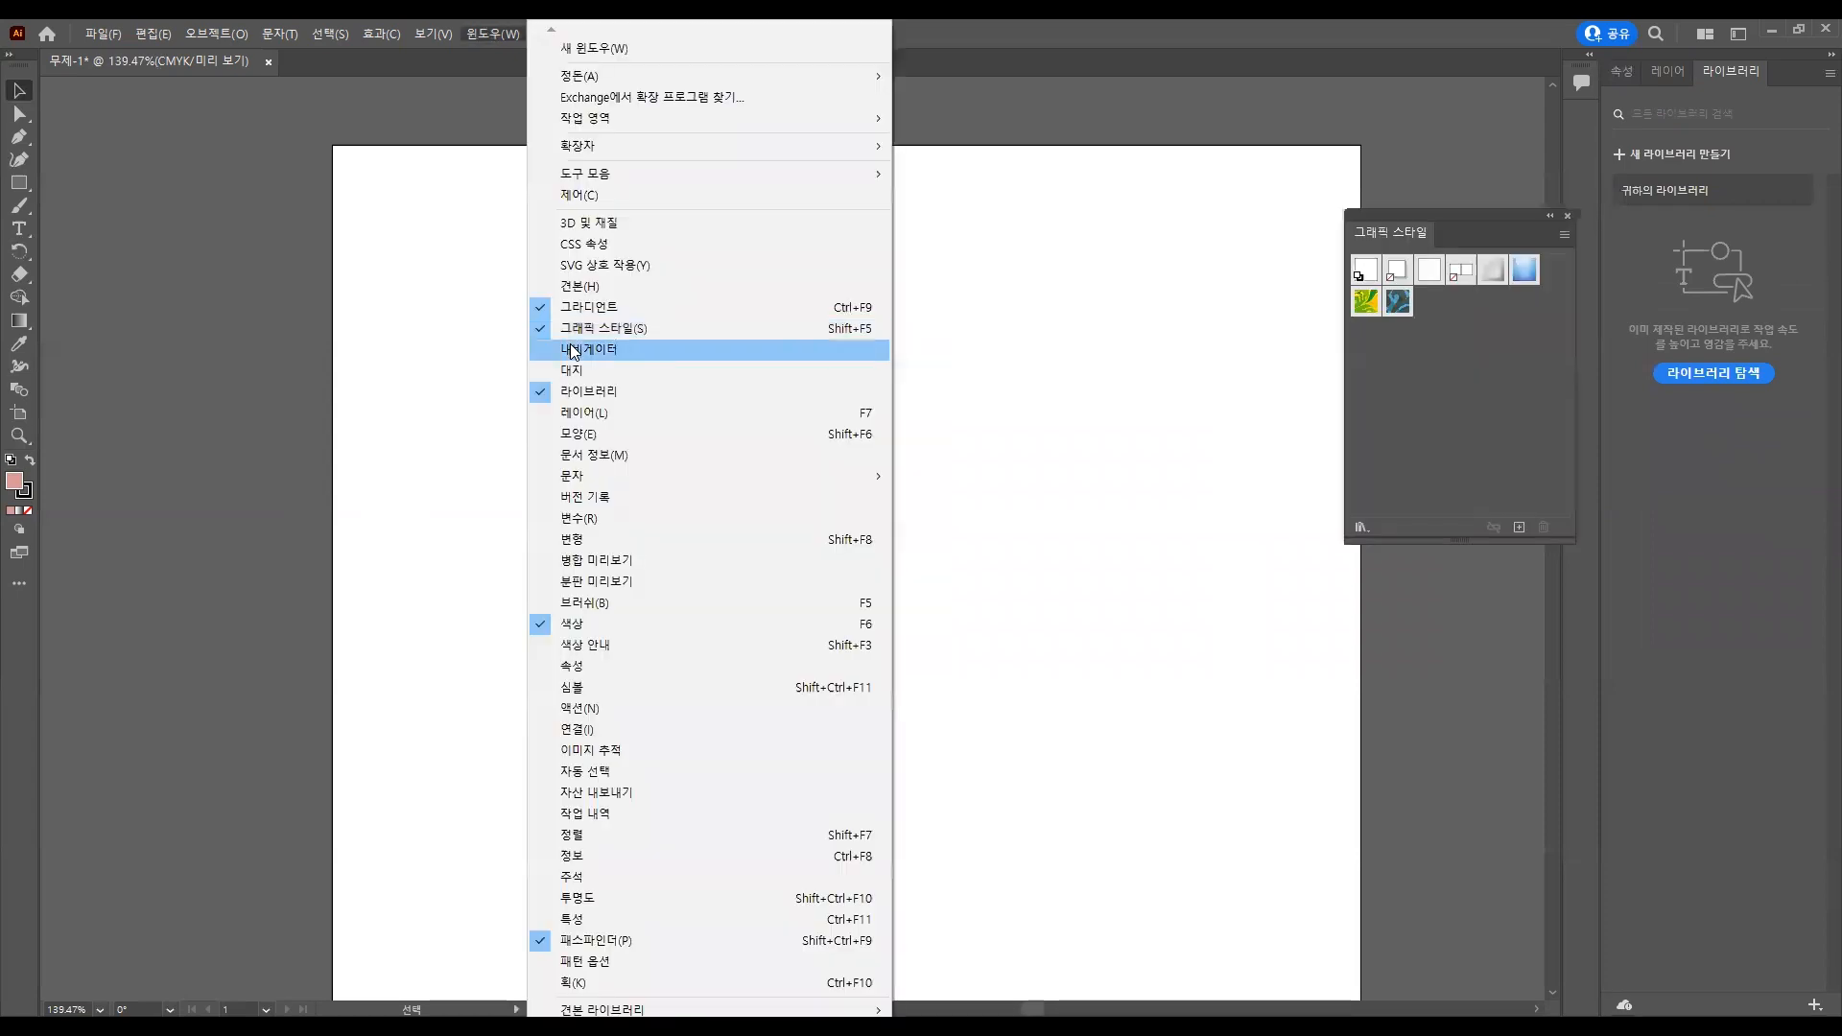
pyautogui.click(574, 352)
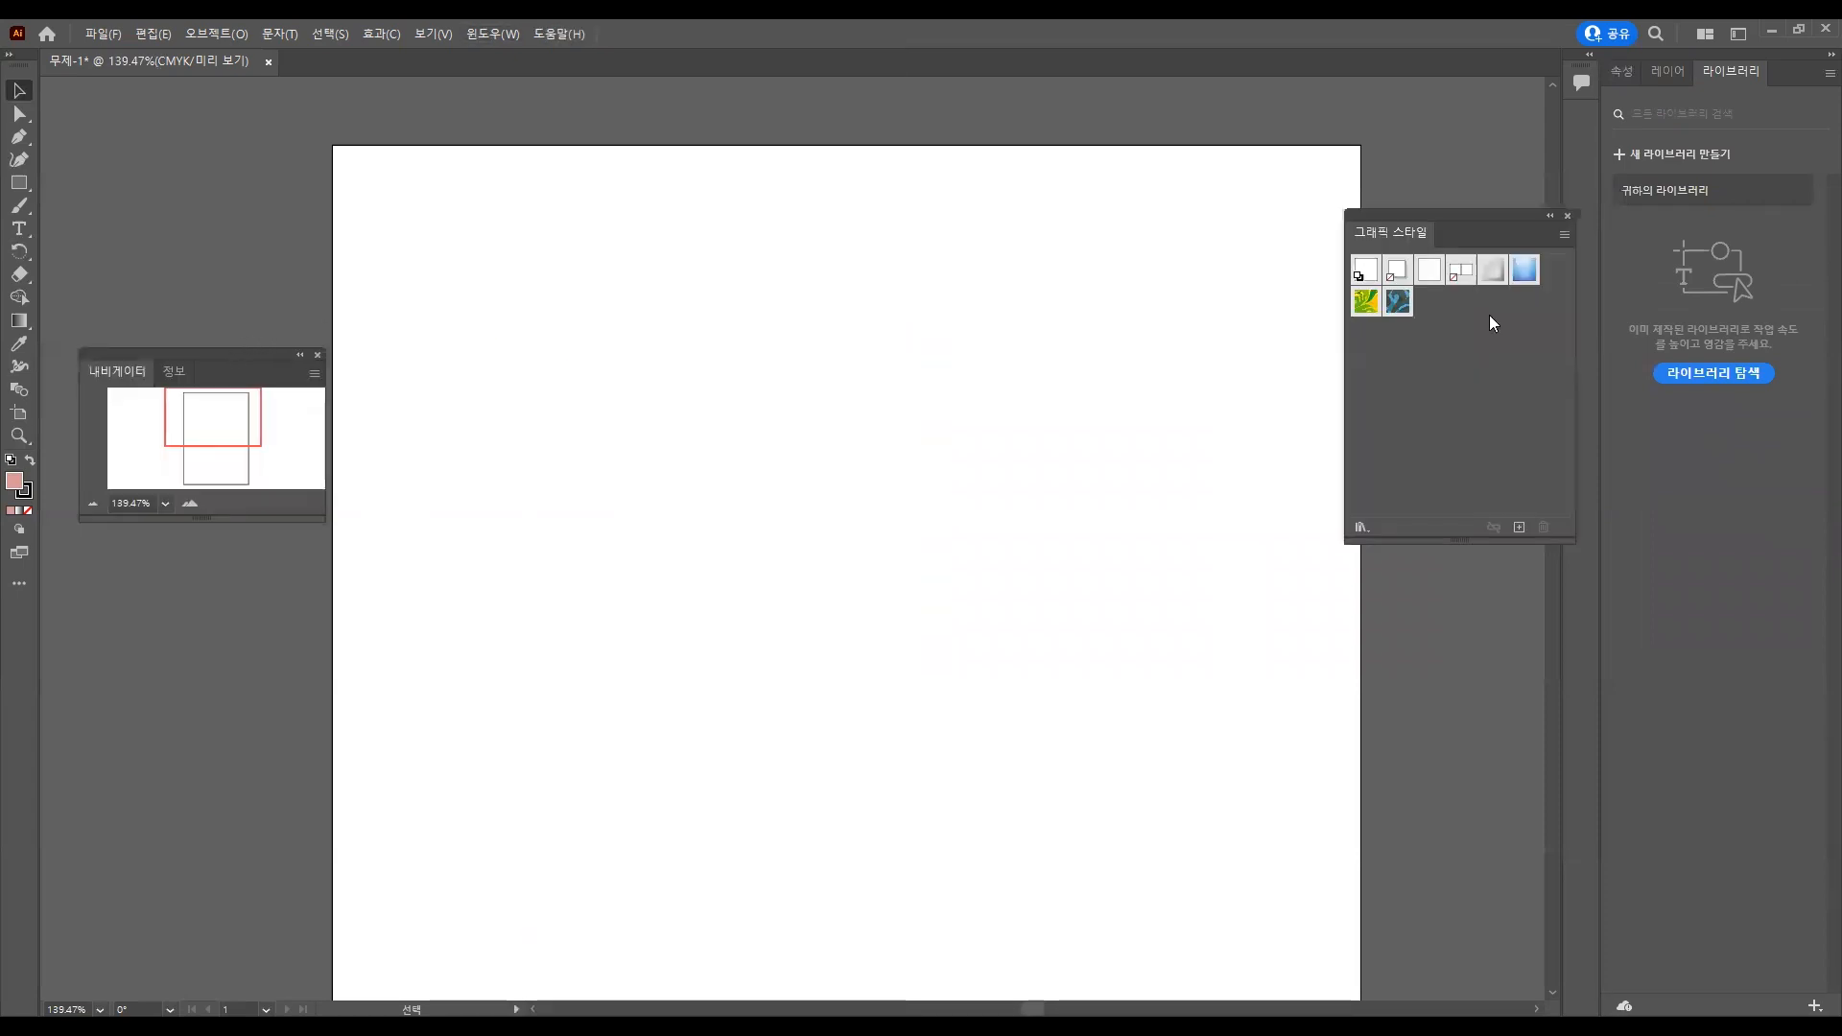
pyautogui.moveTo(236, 352); pyautogui.dragTo(1501, 316)
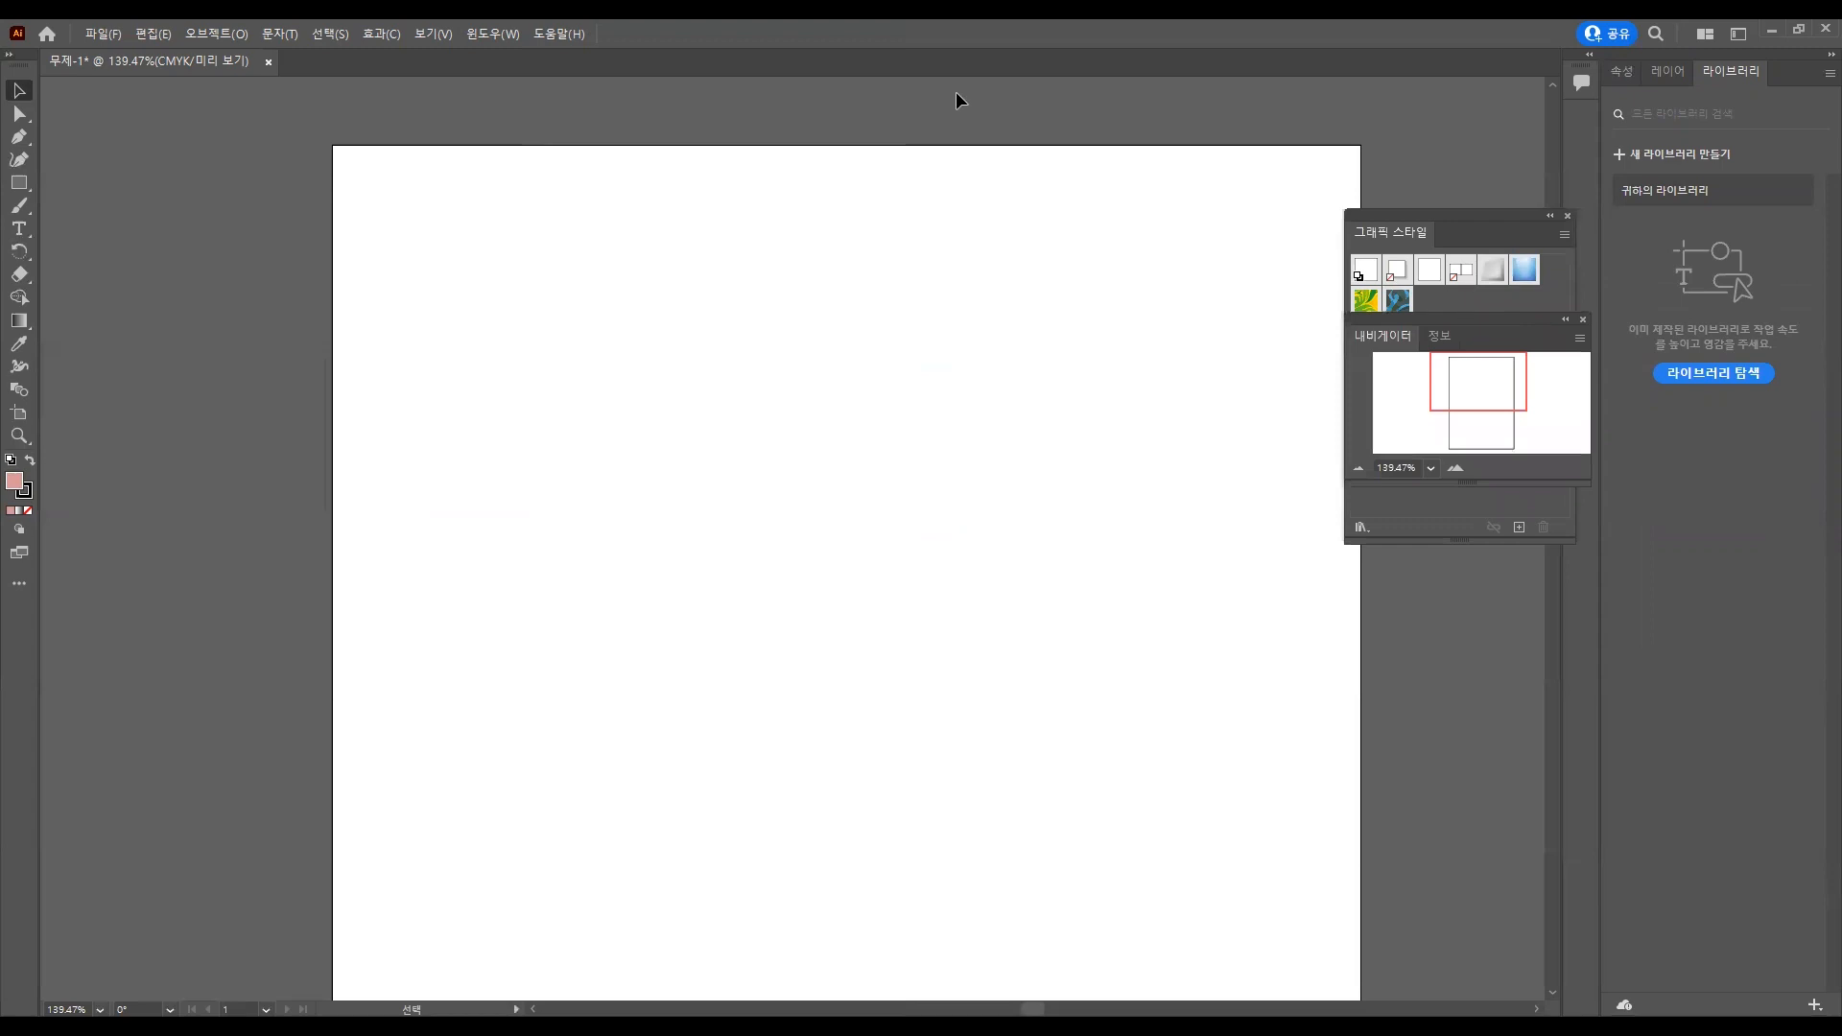
# Open the Appearance panel and the Color Guide panel.
pyautogui.click(483, 34)
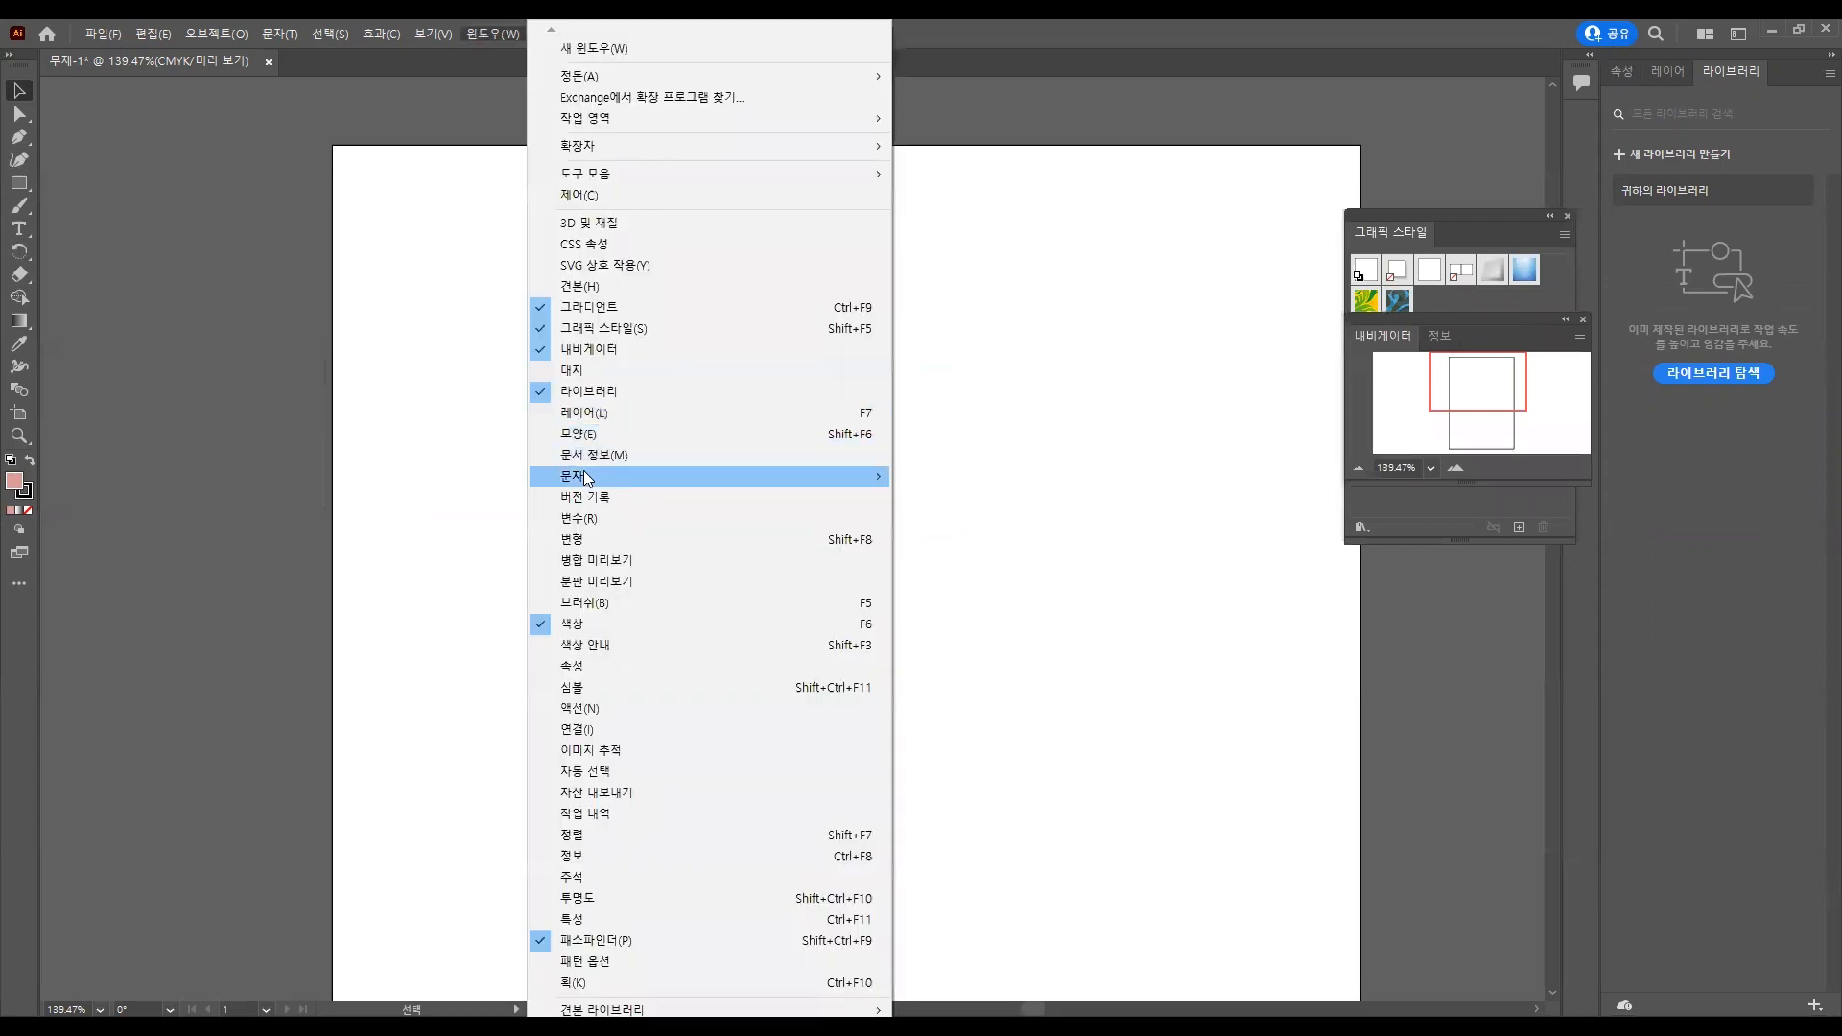
pyautogui.moveTo(585, 476)
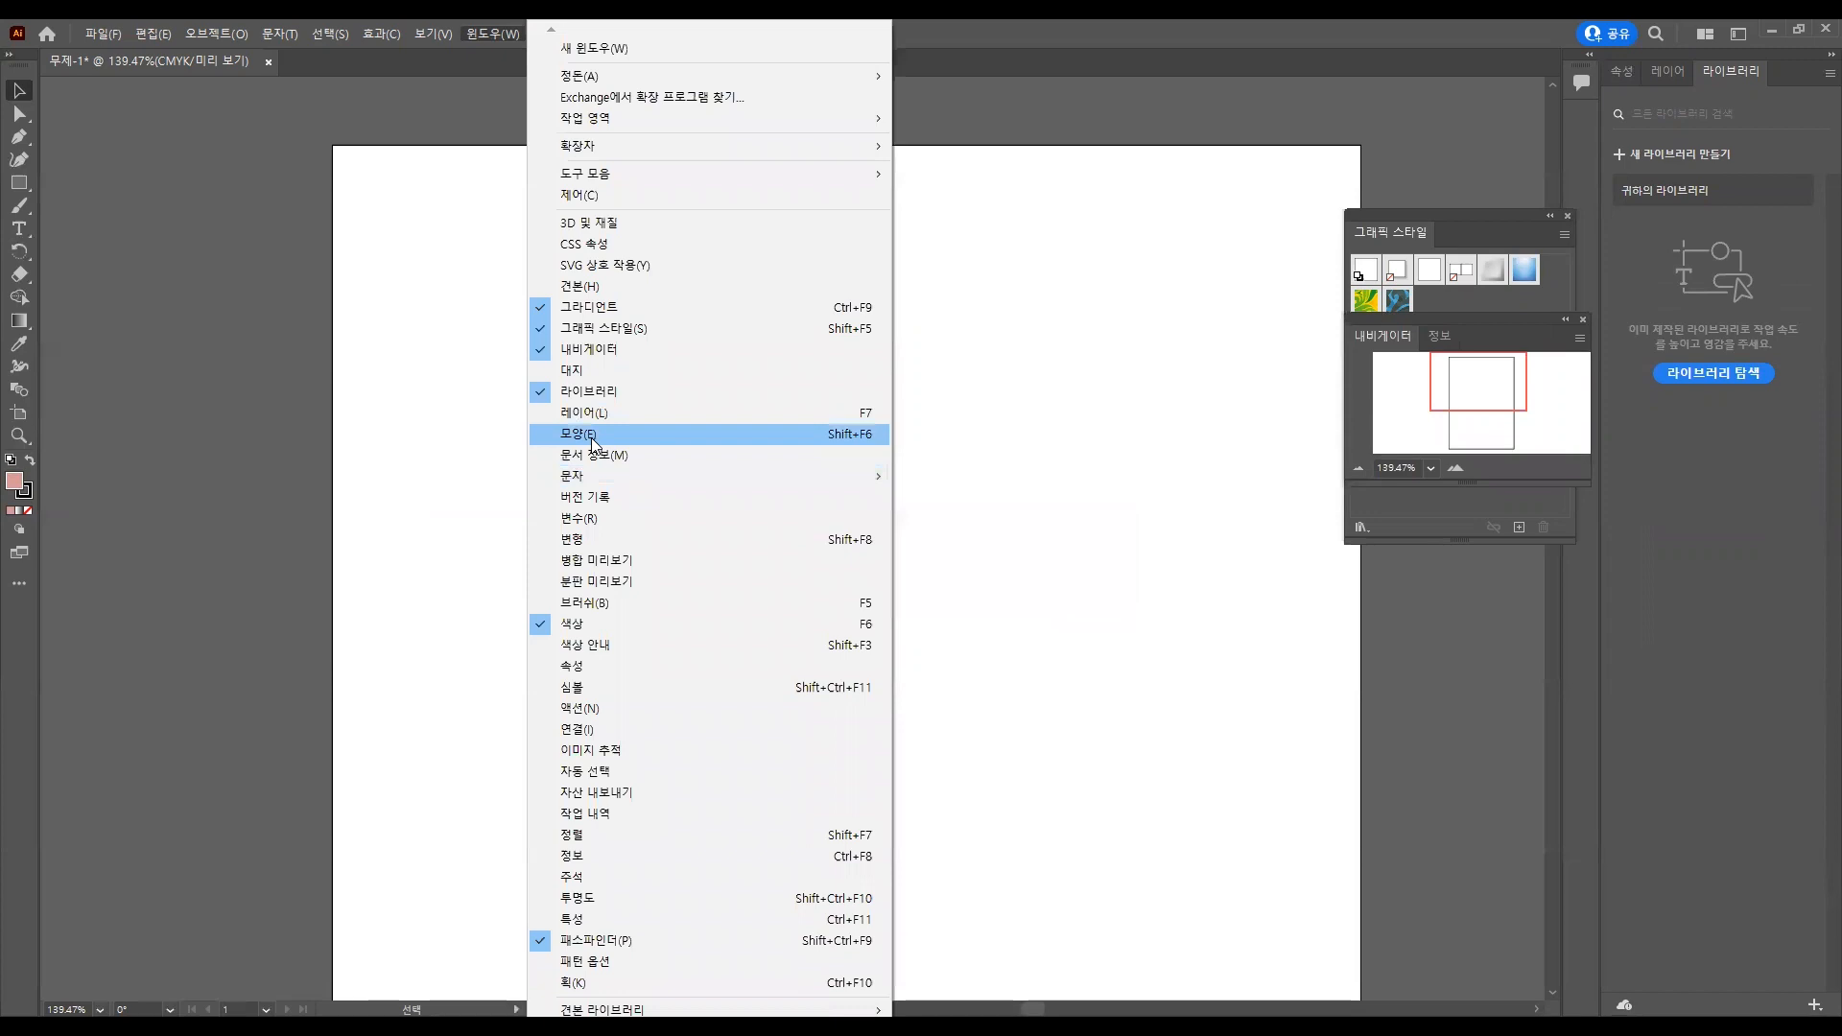
pyautogui.click(580, 434)
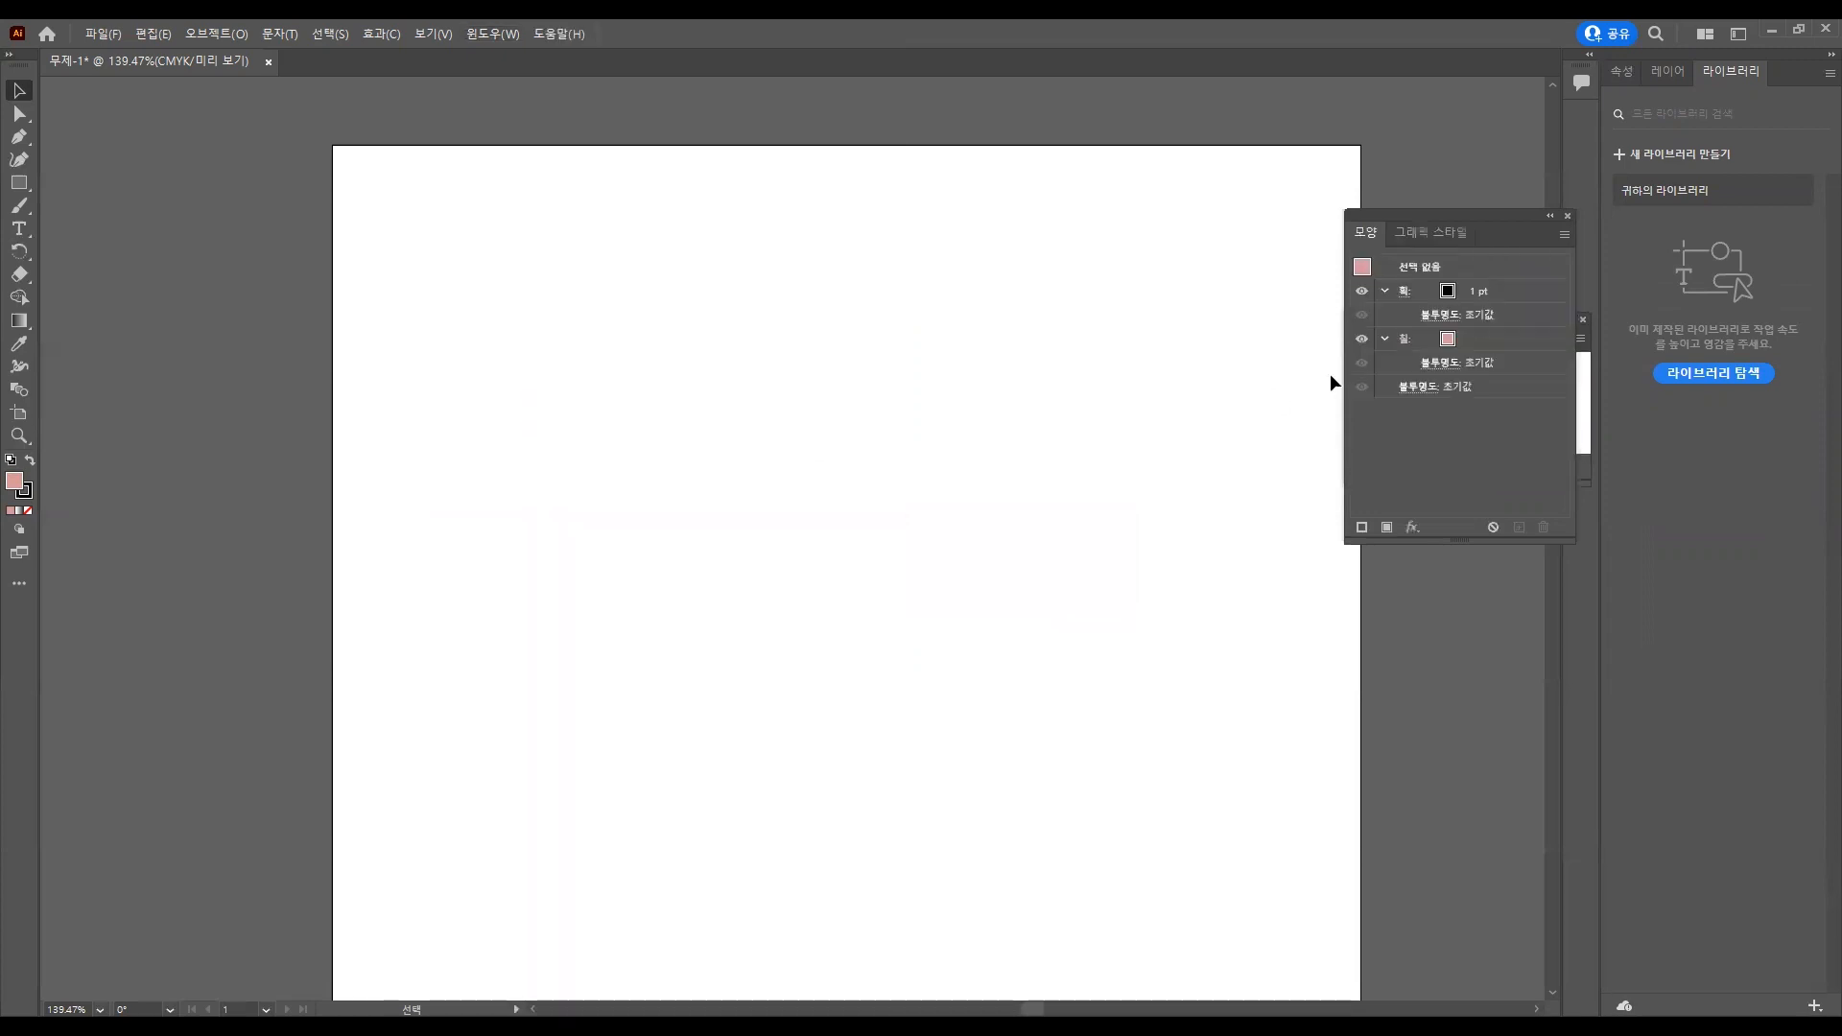
pyautogui.click(482, 32)
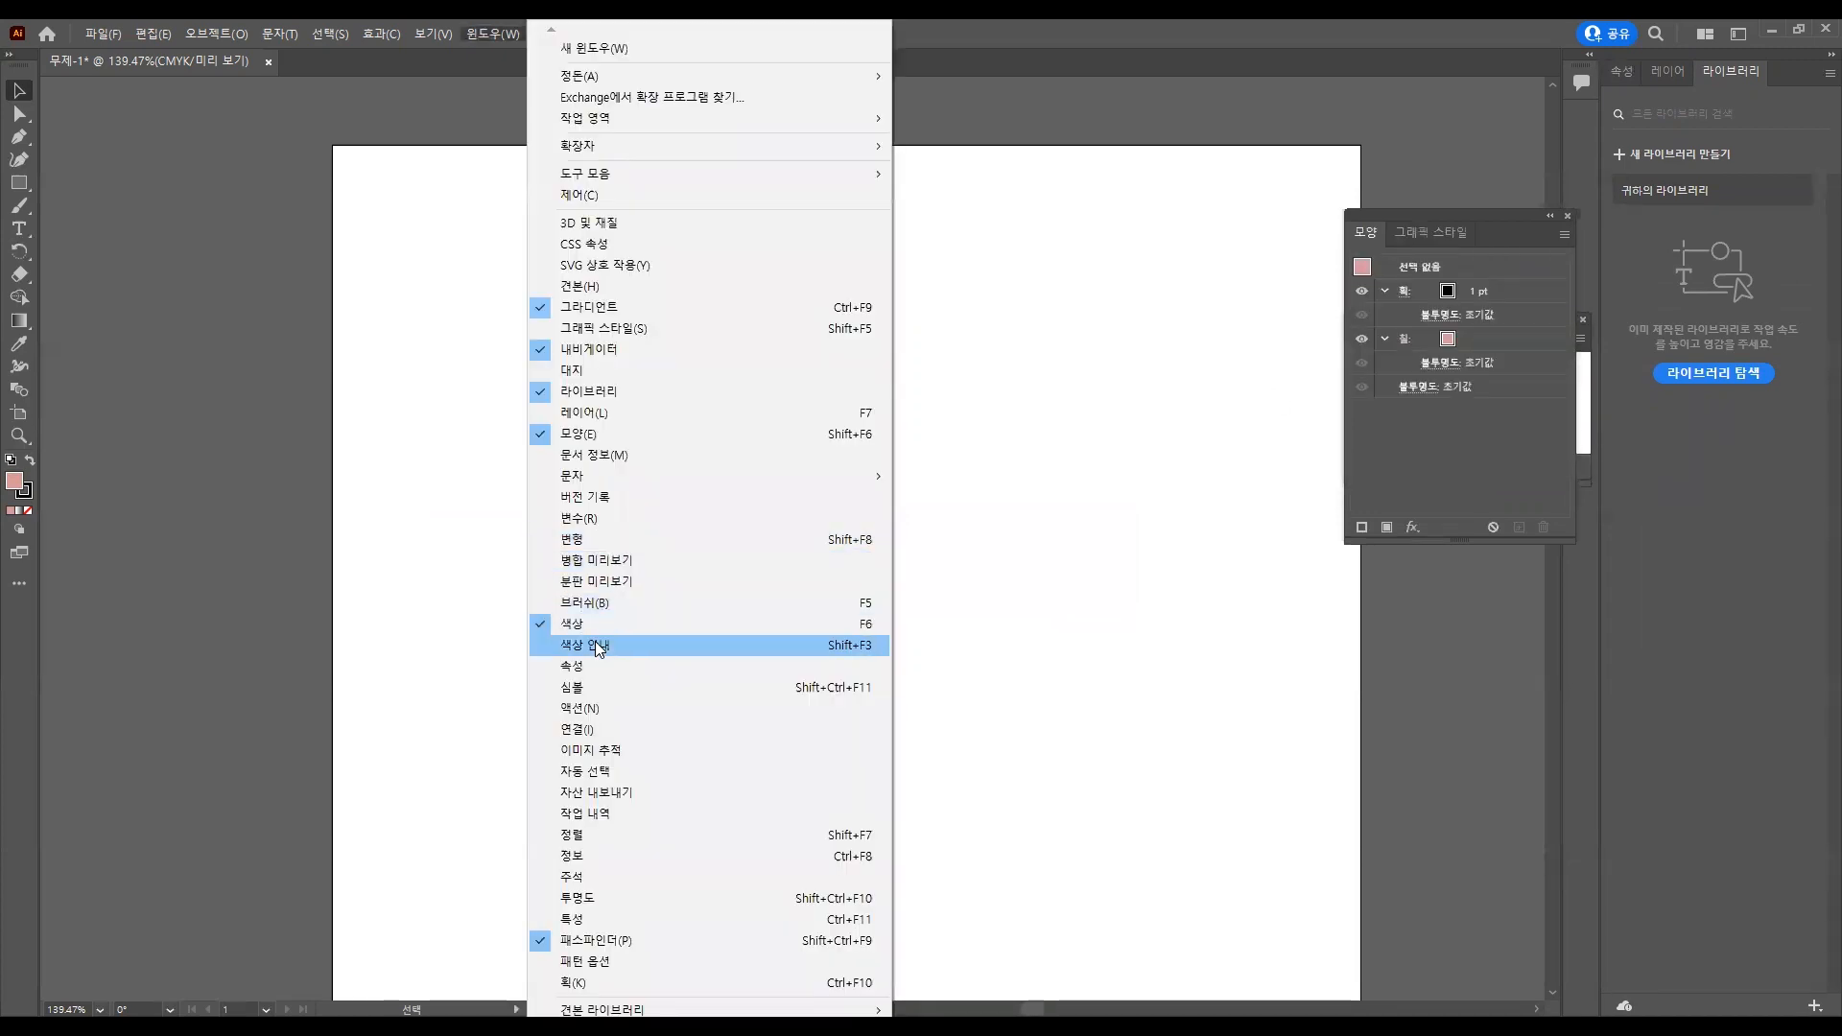
pyautogui.click(594, 643)
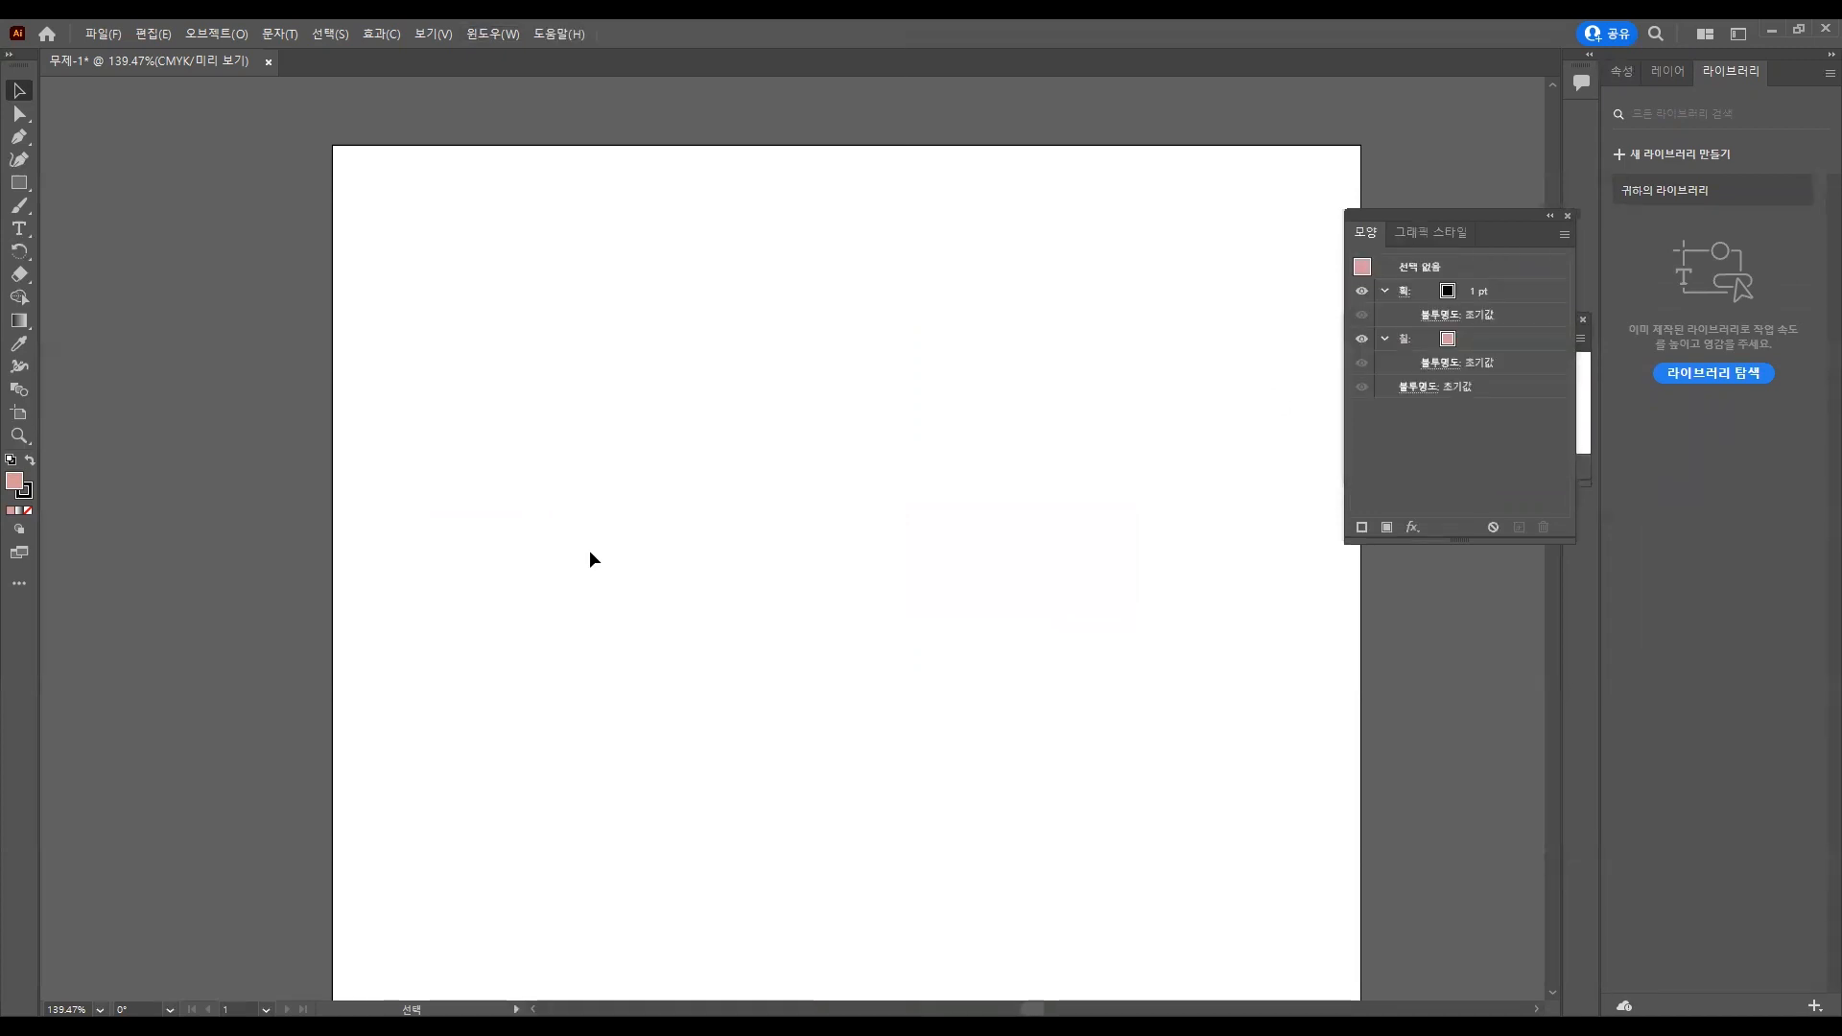
# Bring up the Transform, Gradient and Character panels.
pyautogui.click(472, 29)
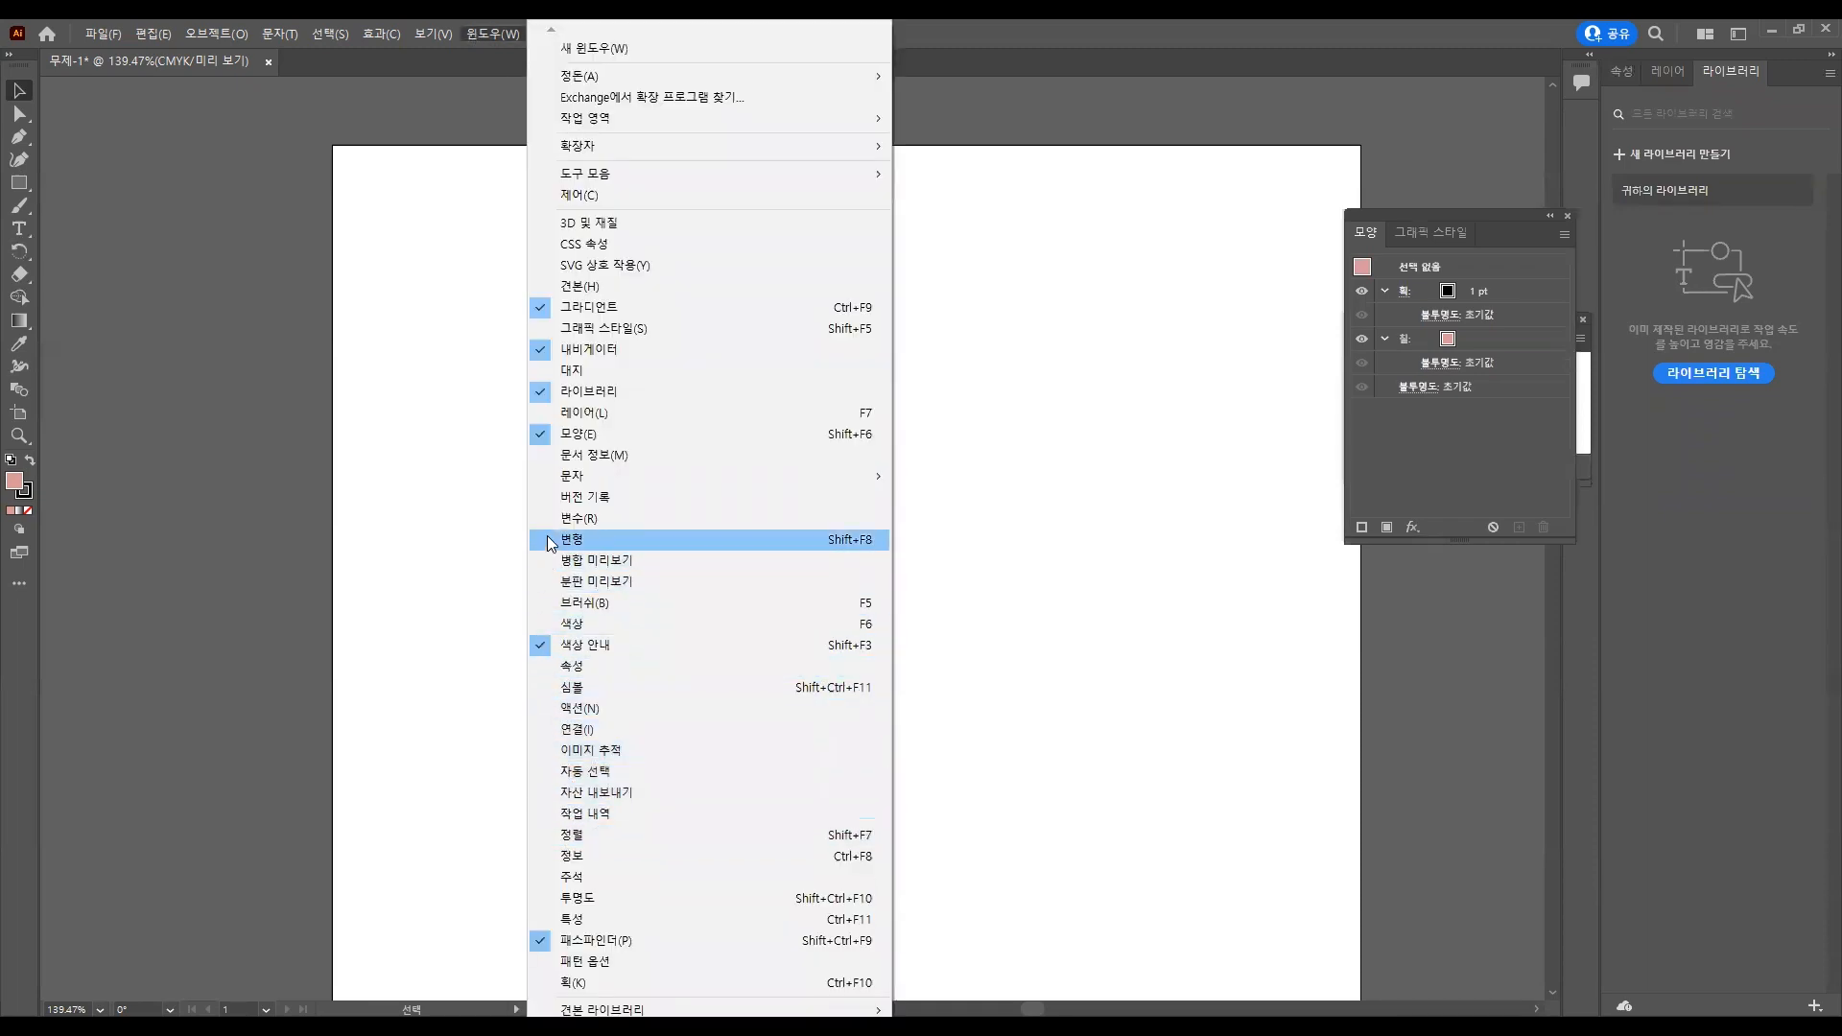
pyautogui.click(571, 539)
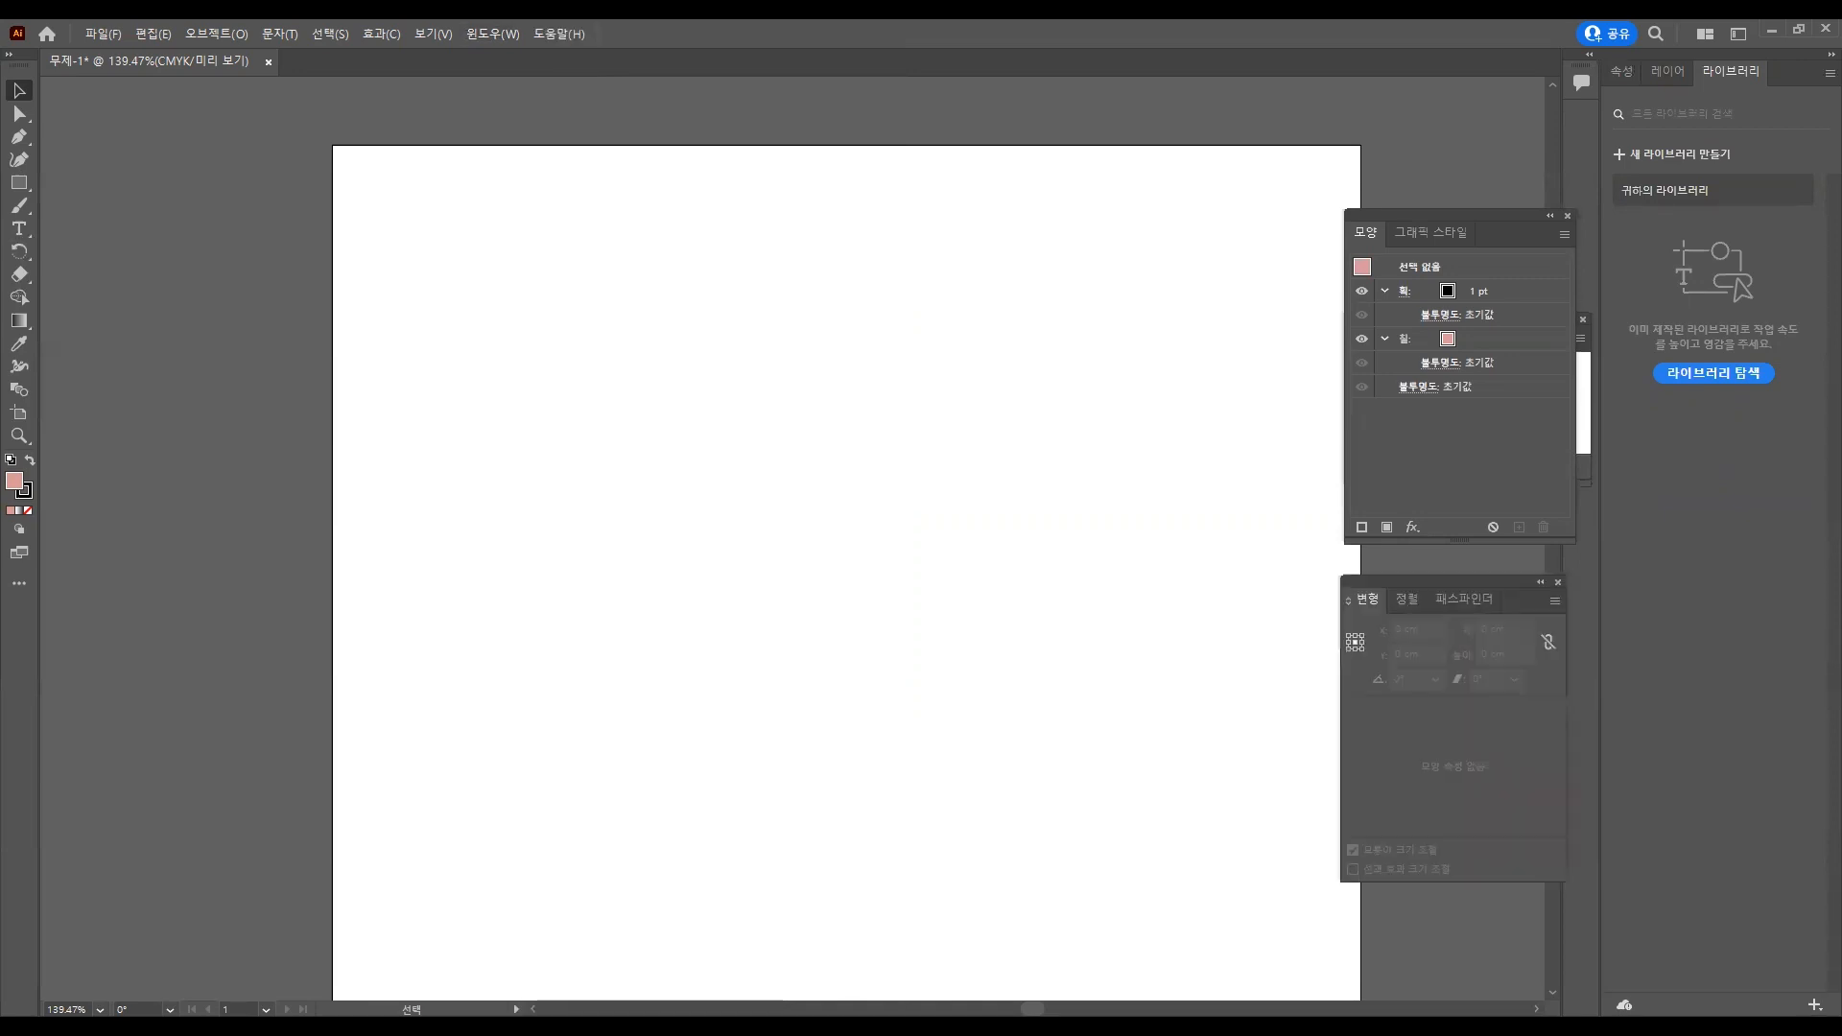
pyautogui.hotkey('ctrl', 'F9')
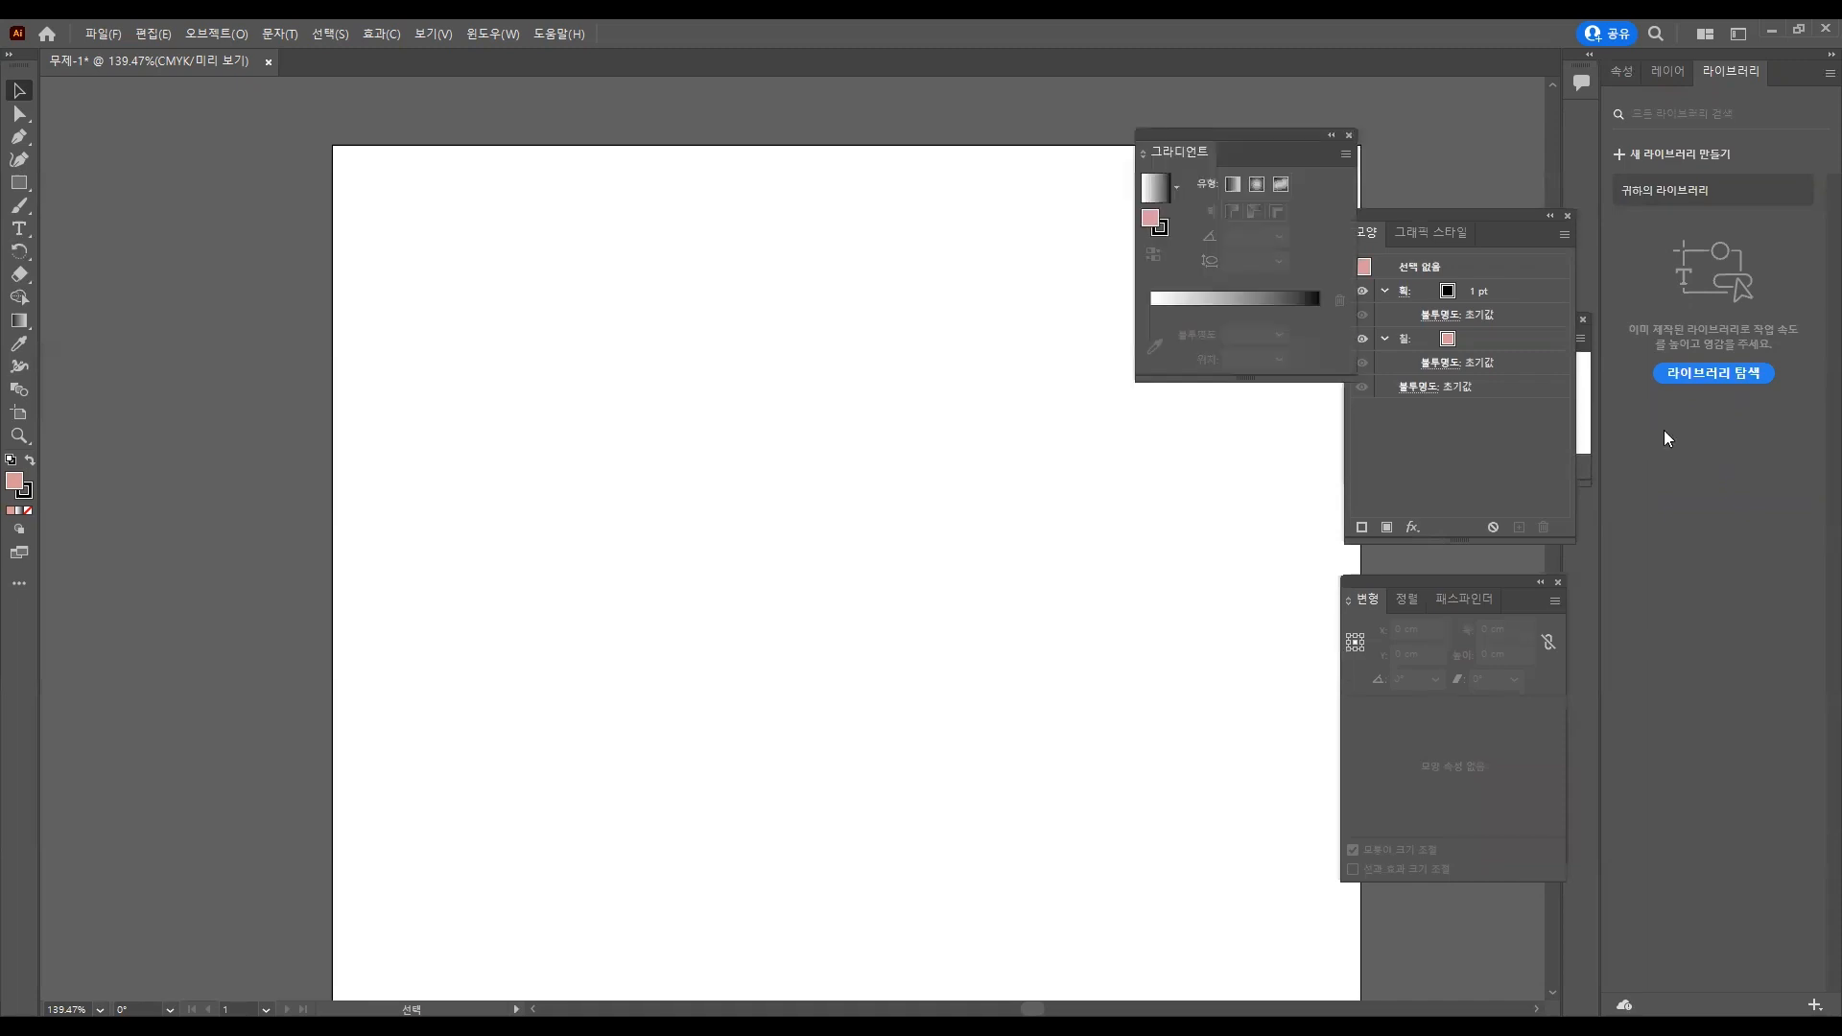
pyautogui.hotkey('ctrl', 't')
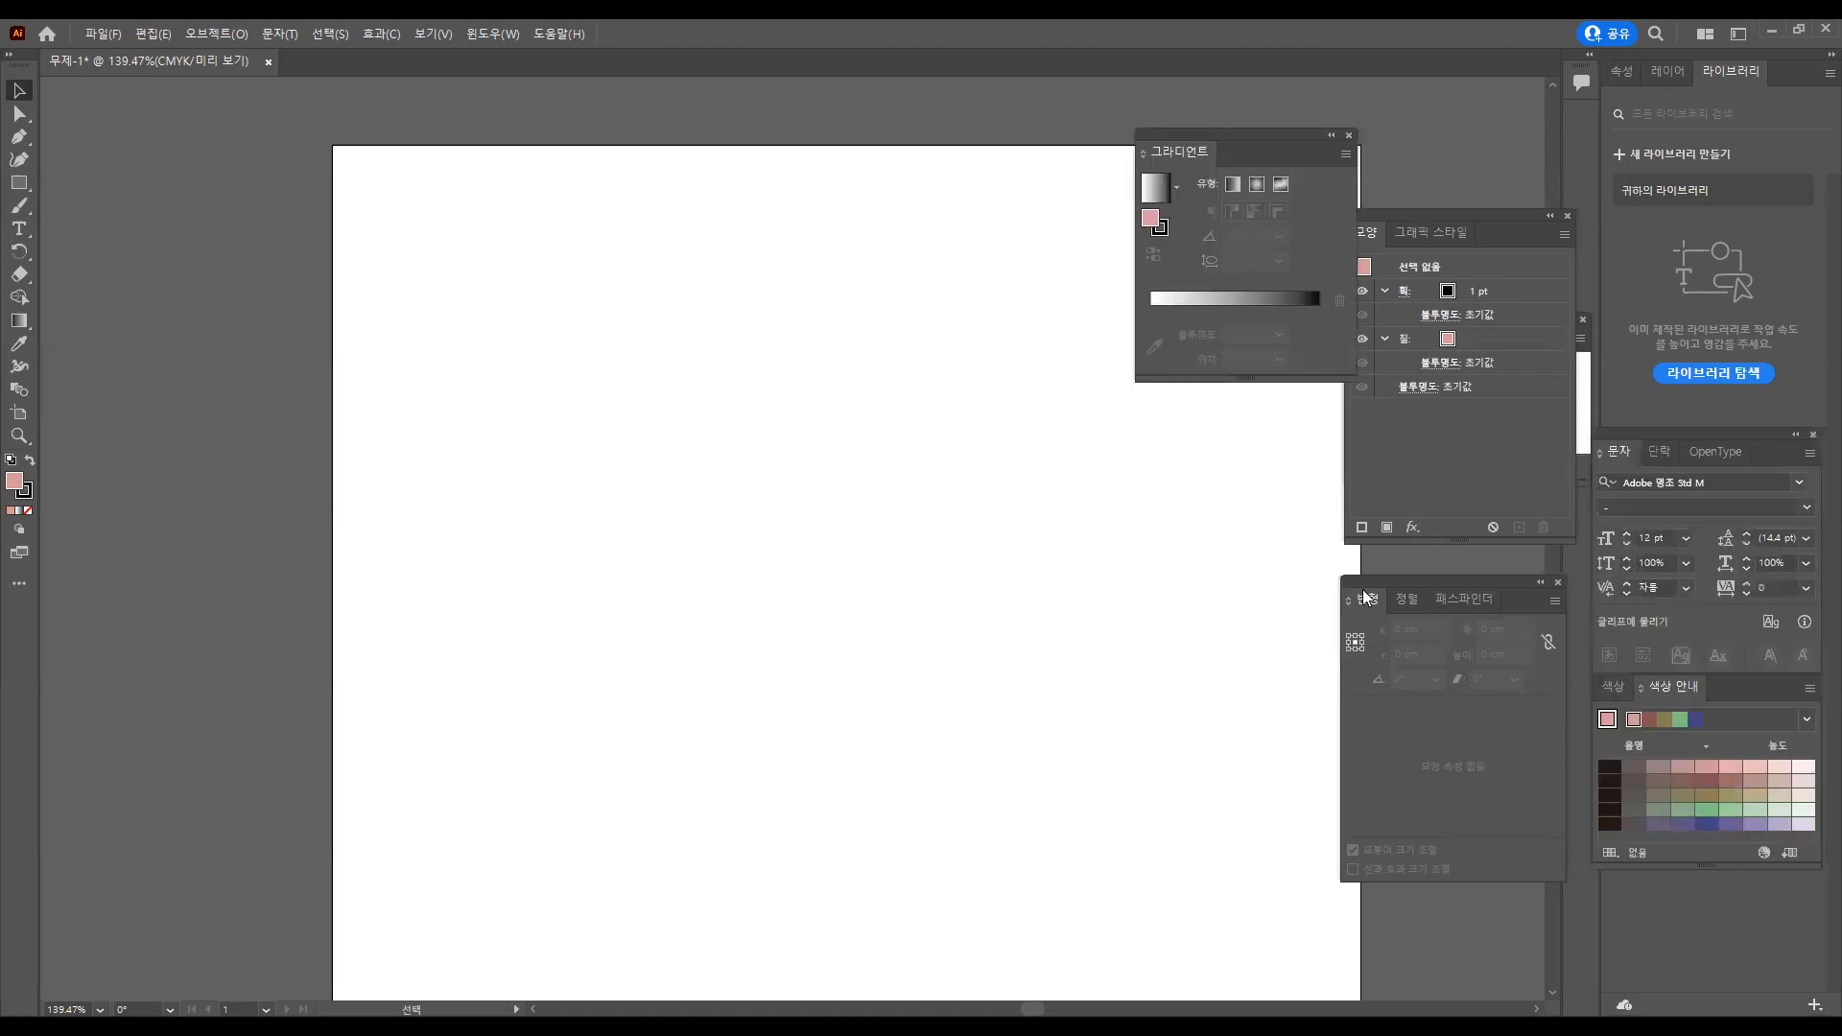
# Close the floating Gradient, Appearance, Navigator and Transform panels, and show the Color panel in place of Color Guide.
pyautogui.click(1348, 136)
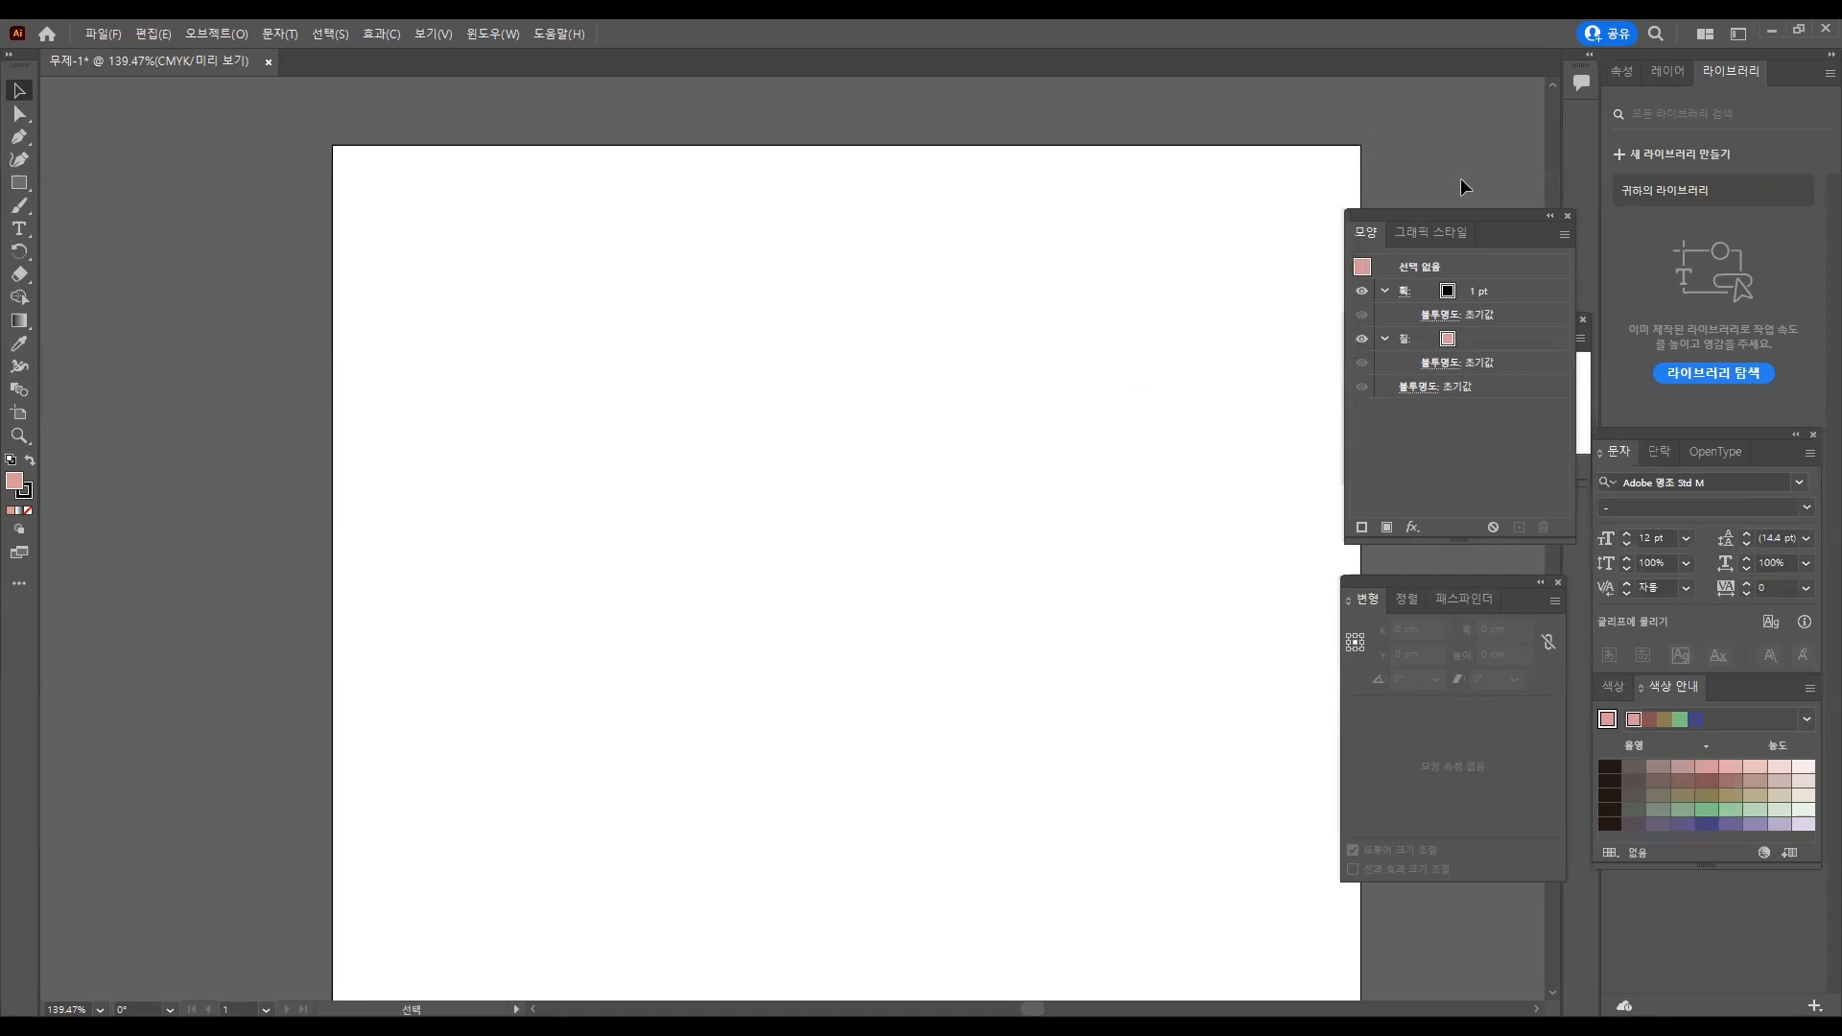
pyautogui.click(1566, 217)
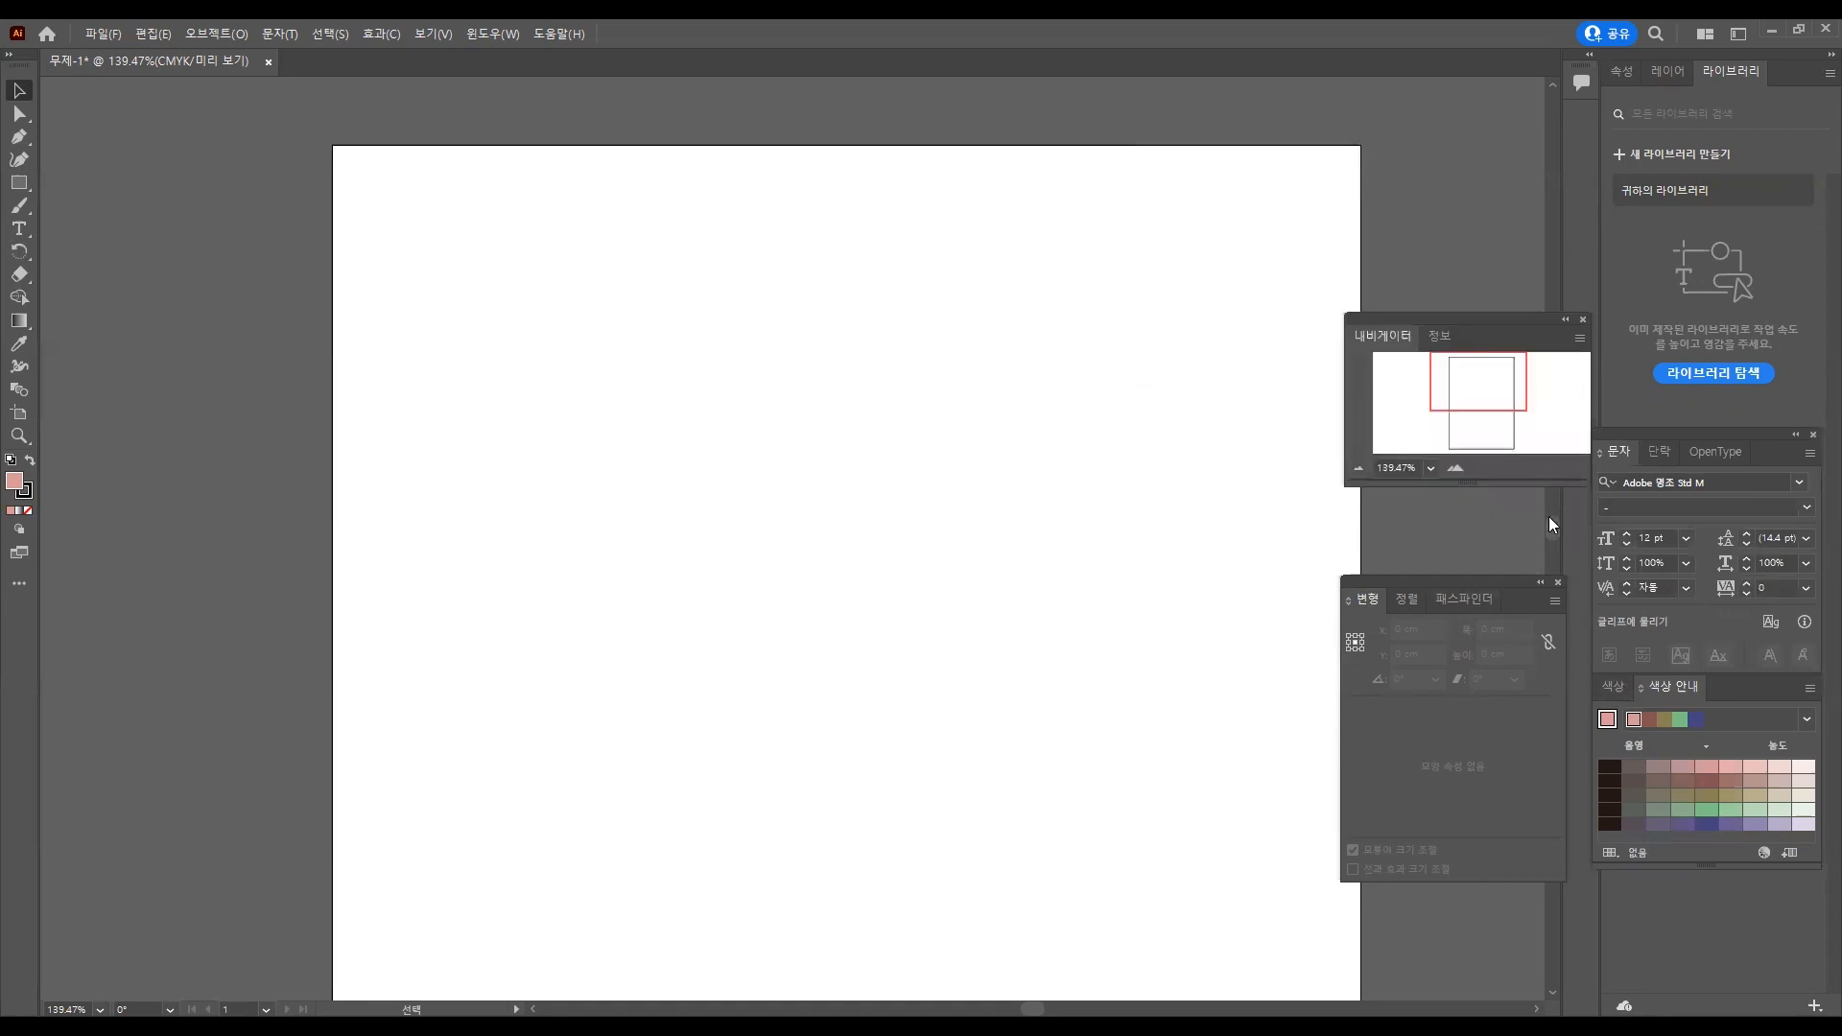
pyautogui.click(1583, 319)
pyautogui.click(1558, 583)
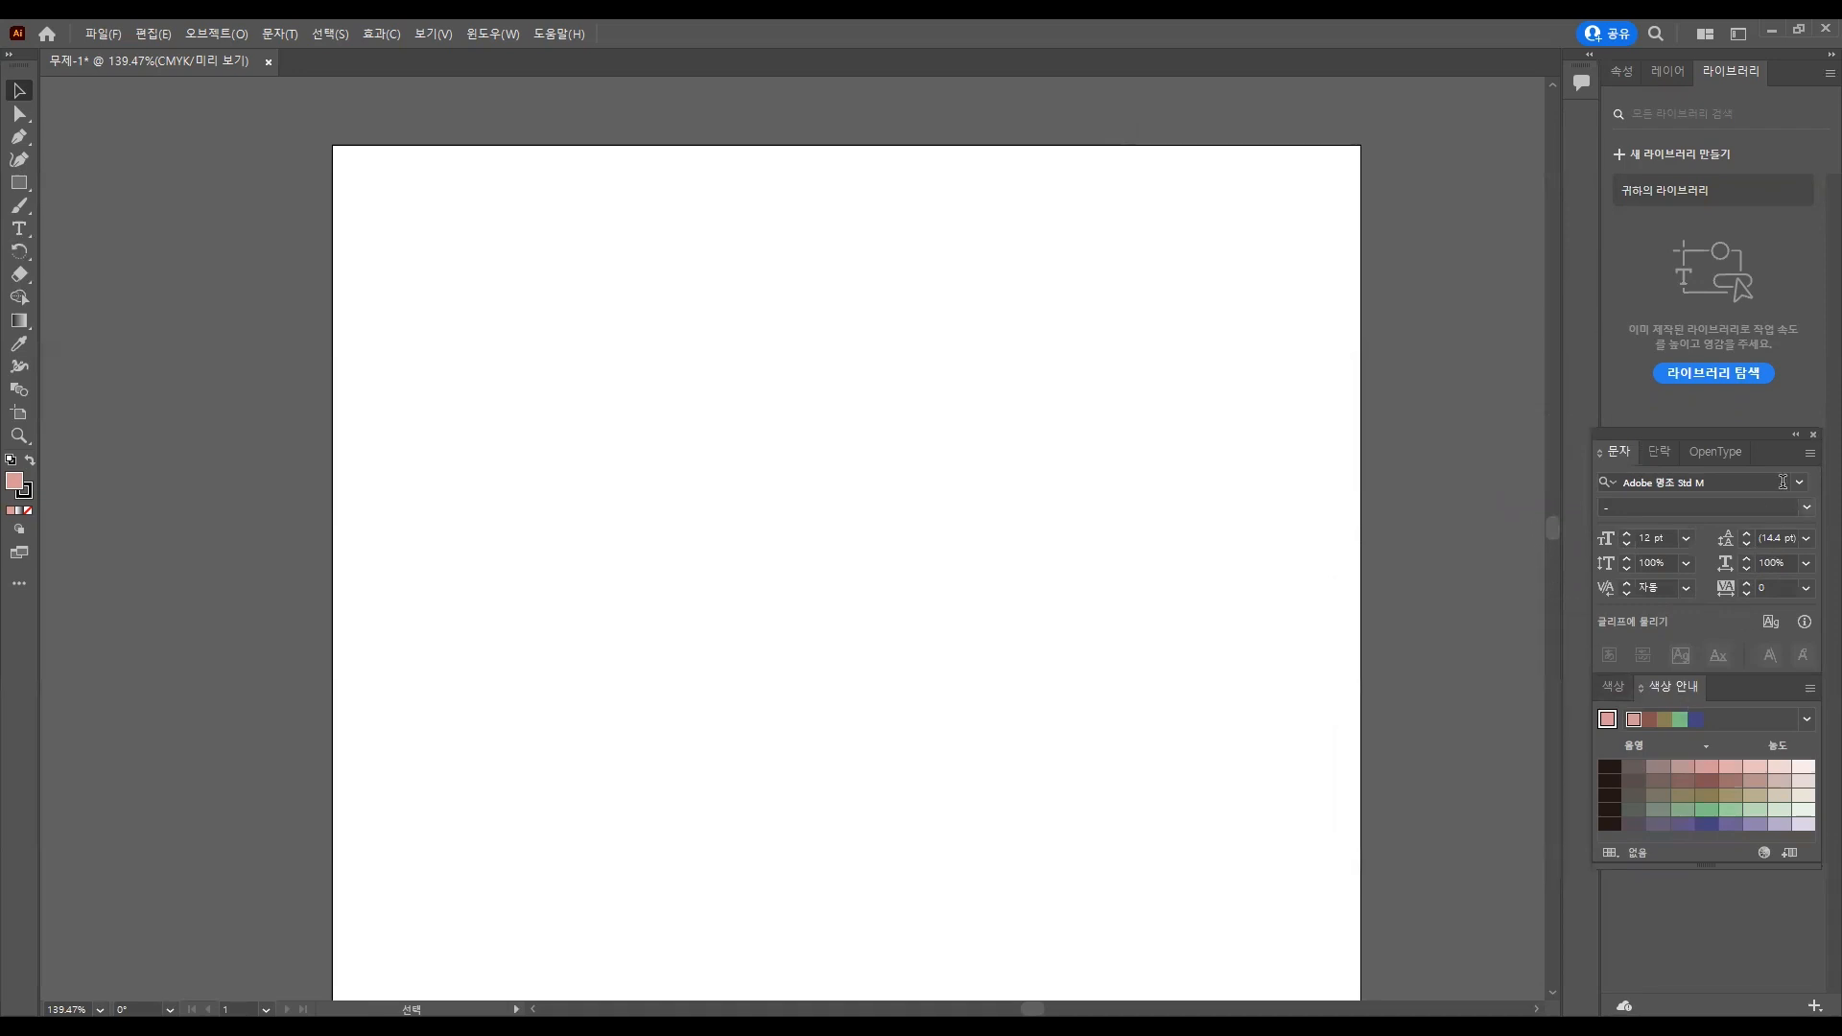
pyautogui.click(491, 35)
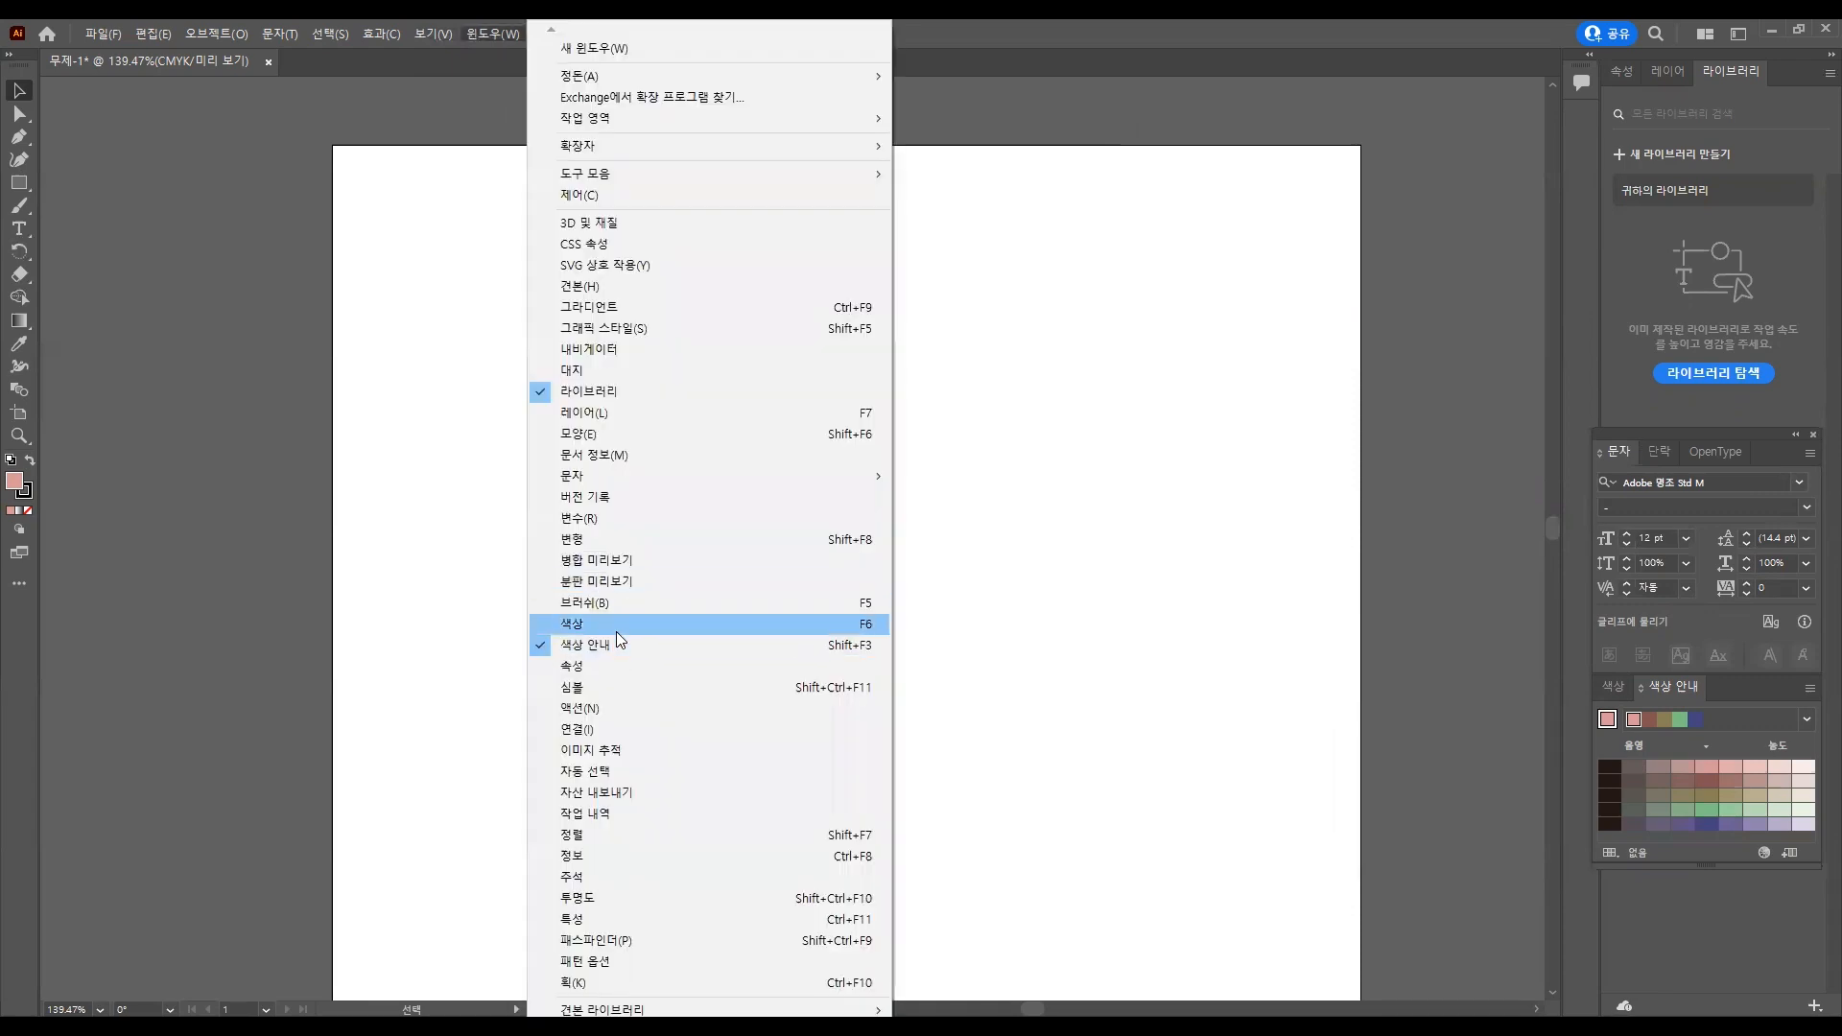
pyautogui.click(625, 630)
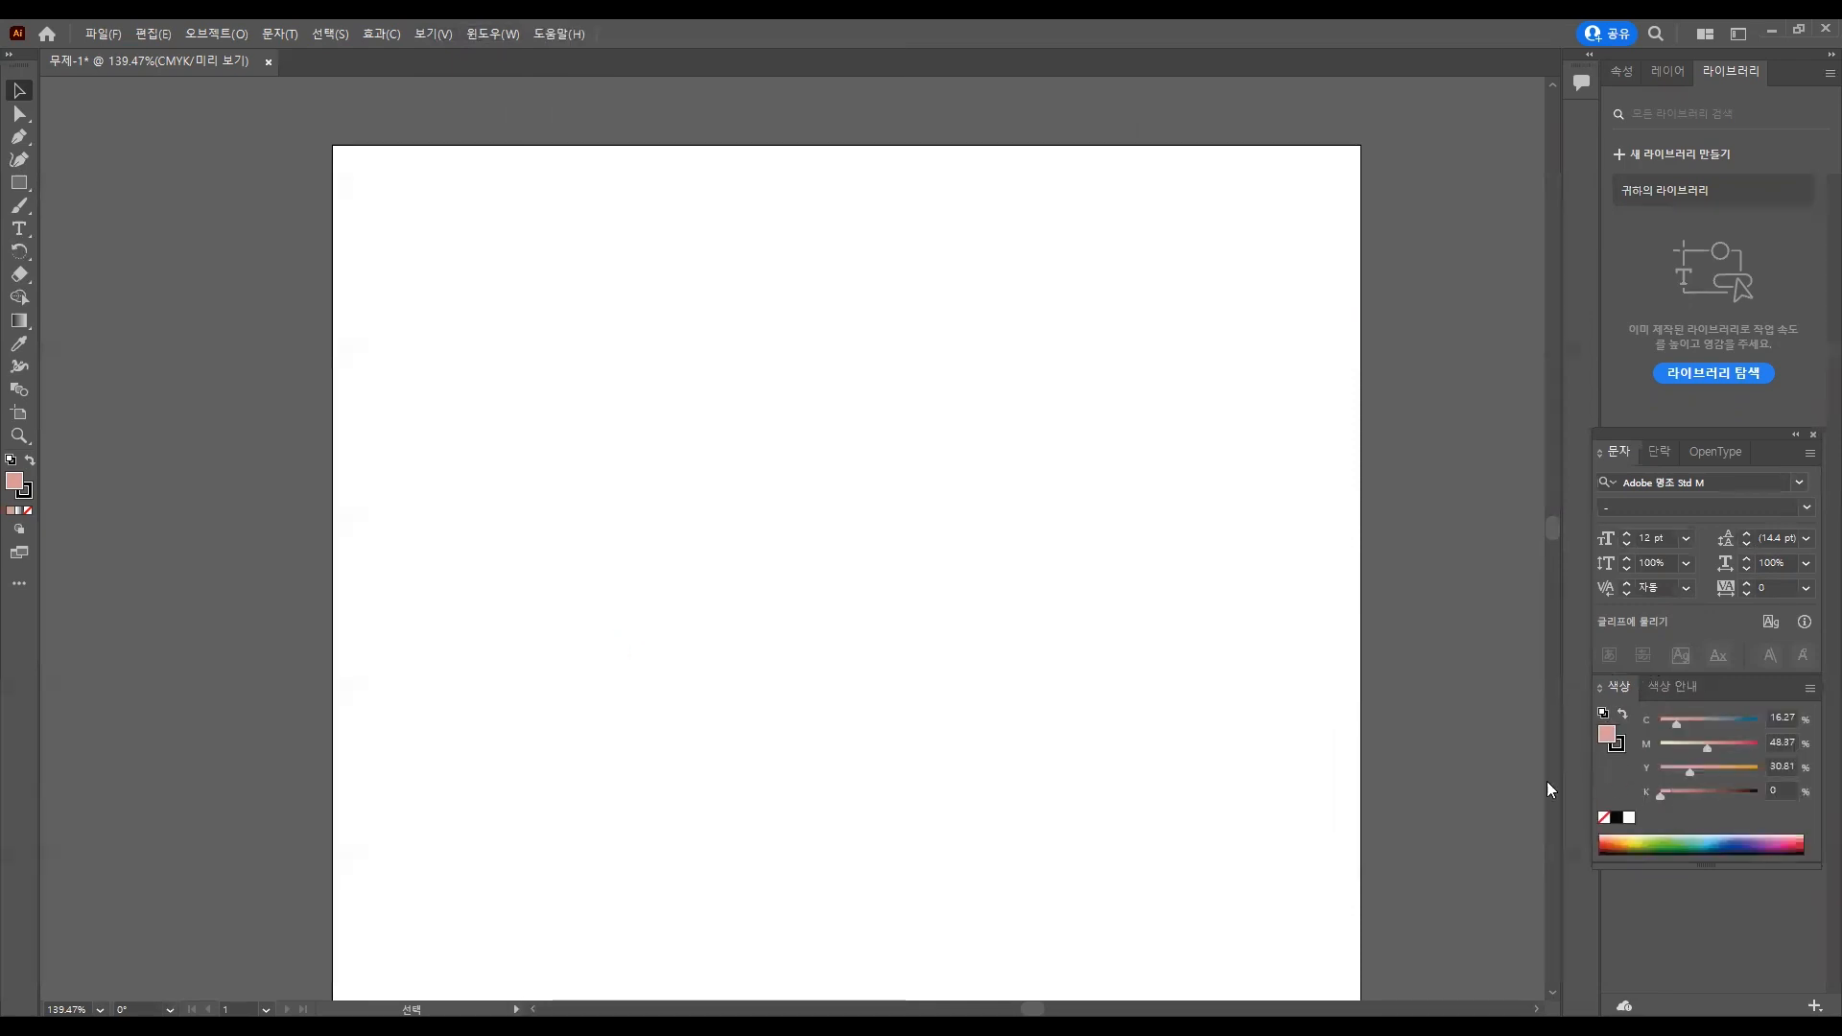